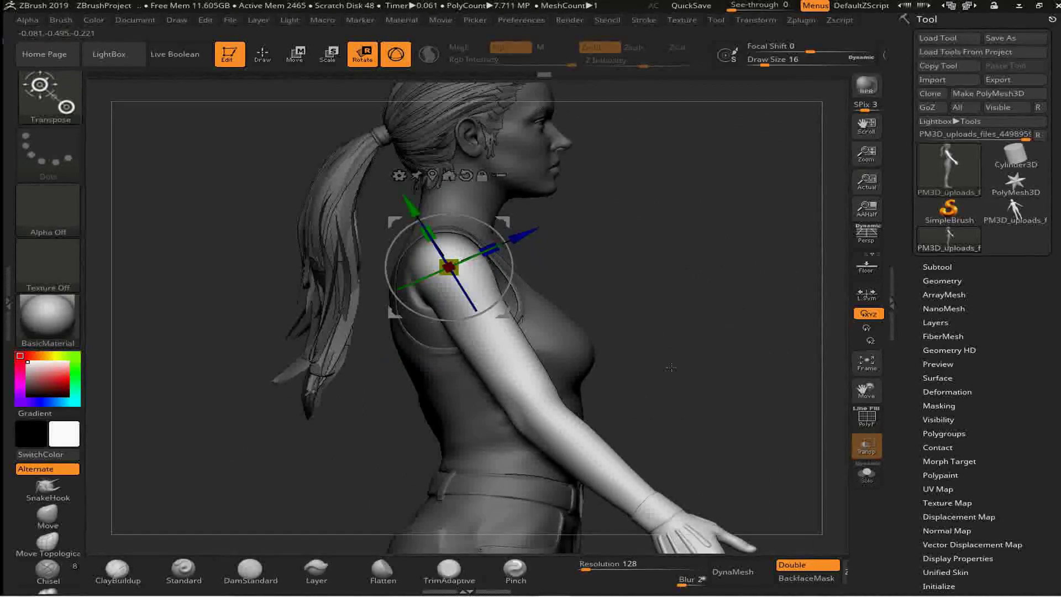
# Mask the right upper arm down to the elbow and soften the mask's edge at the elbow
pyautogui.press('q')
pyautogui.keyDown('shift'); pyautogui.moveTo(304, 366); pyautogui.dragTo(497, 365); pyautogui.keyUp('shift')
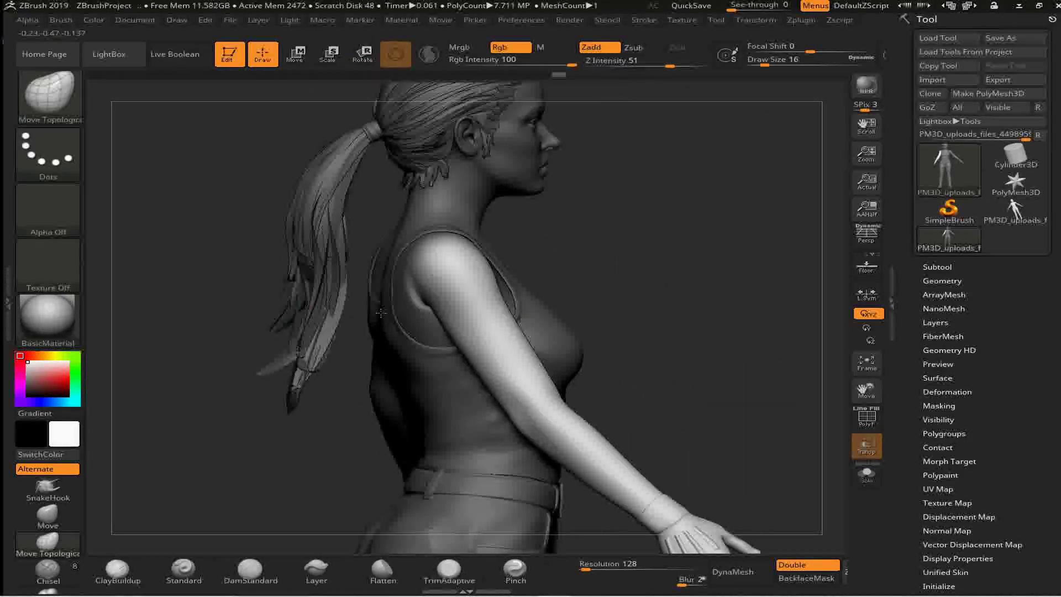
pyautogui.moveTo(428, 304)
pyautogui.keyDown('ctrl'); pyautogui.mouseDown()
pyautogui.moveTo(370, 476)
pyautogui.moveTo(452, 442)
pyautogui.mouseUp(); pyautogui.keyUp('ctrl')
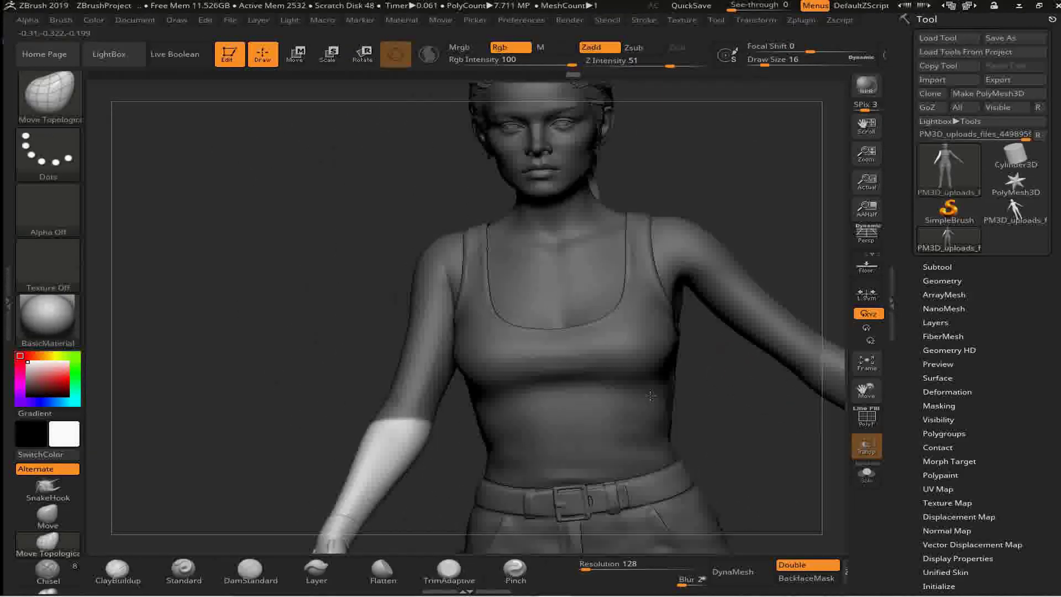
pyautogui.keyDown('ctrl'); pyautogui.moveTo(307, 397); pyautogui.dragTo(303, 393); pyautogui.keyUp('ctrl')
pyautogui.moveTo(309, 387)
pyautogui.mouseDown()
pyautogui.moveTo(290, 360)
pyautogui.moveTo(331, 420)
pyautogui.moveTo(371, 446)
pyautogui.mouseUp()
pyautogui.moveTo(277, 389); pyautogui.dragTo(94, 166)
pyautogui.moveTo(426, 345)
pyautogui.mouseDown()
pyautogui.moveTo(498, 455)
pyautogui.moveTo(585, 407)
pyautogui.moveTo(708, 289)
pyautogui.moveTo(516, 381)
pyautogui.moveTo(444, 460)
pyautogui.moveTo(720, 328)
pyautogui.mouseUp()
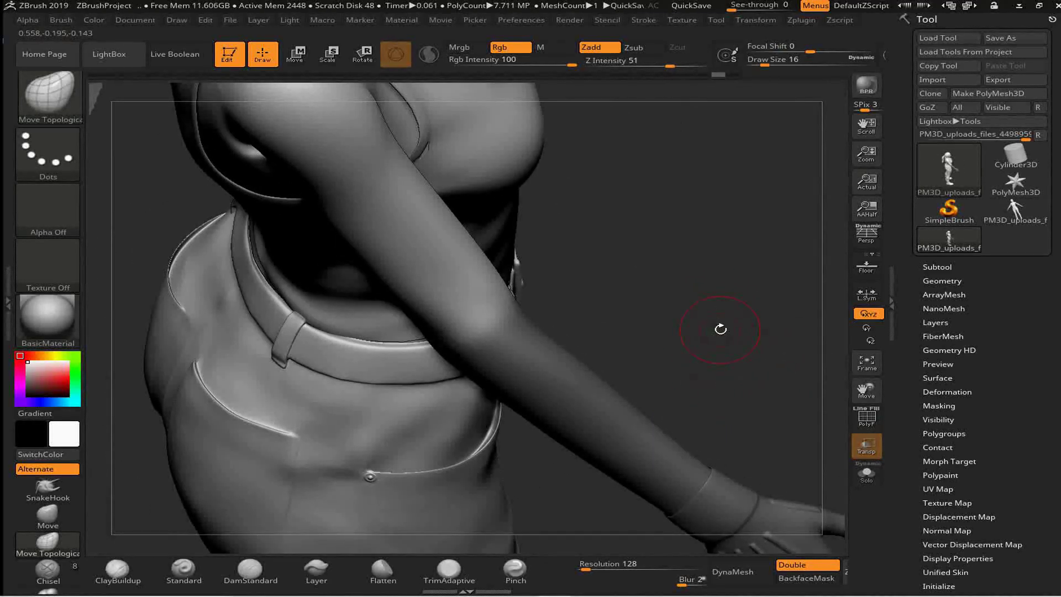
pyautogui.moveTo(755, 333); pyautogui.dragTo(499, 261)
pyautogui.moveTo(588, 266)
pyautogui.mouseDown()
pyautogui.moveTo(380, 277)
pyautogui.moveTo(609, 443)
pyautogui.moveTo(497, 221)
pyautogui.mouseUp()
# Switch to Rotate mode and place the transform gizmo on the right elbow joint
pyautogui.click(362, 54)
pyautogui.moveTo(553, 138)
pyautogui.mouseDown()
pyautogui.moveTo(723, 244)
pyautogui.moveTo(398, 318)
pyautogui.mouseUp()
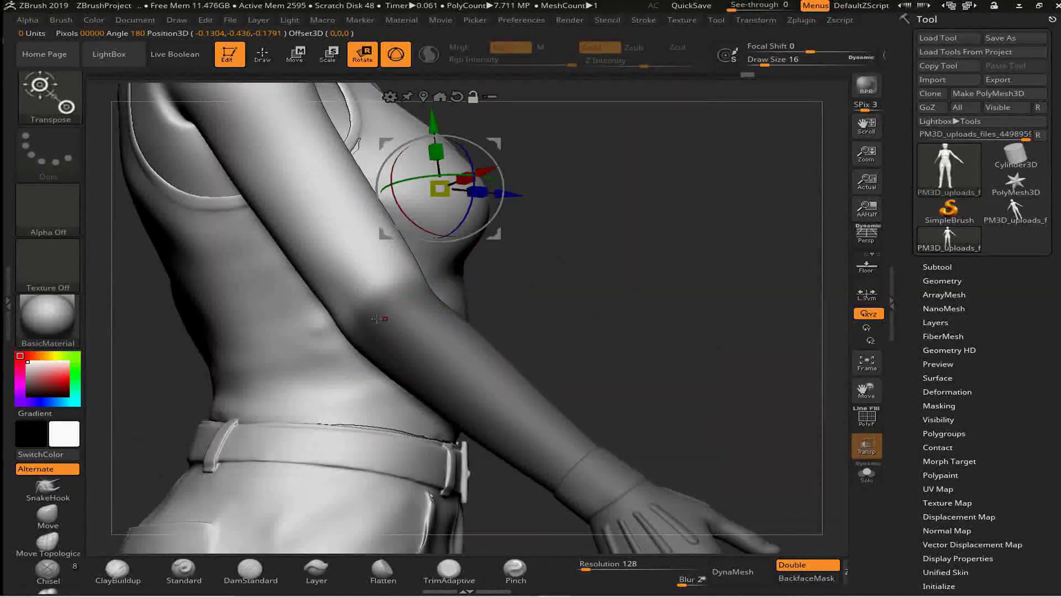
pyautogui.moveTo(427, 369); pyautogui.dragTo(447, 363)
pyautogui.moveTo(547, 298); pyautogui.dragTo(409, 360)
pyautogui.moveTo(563, 332); pyautogui.dragTo(684, 265)
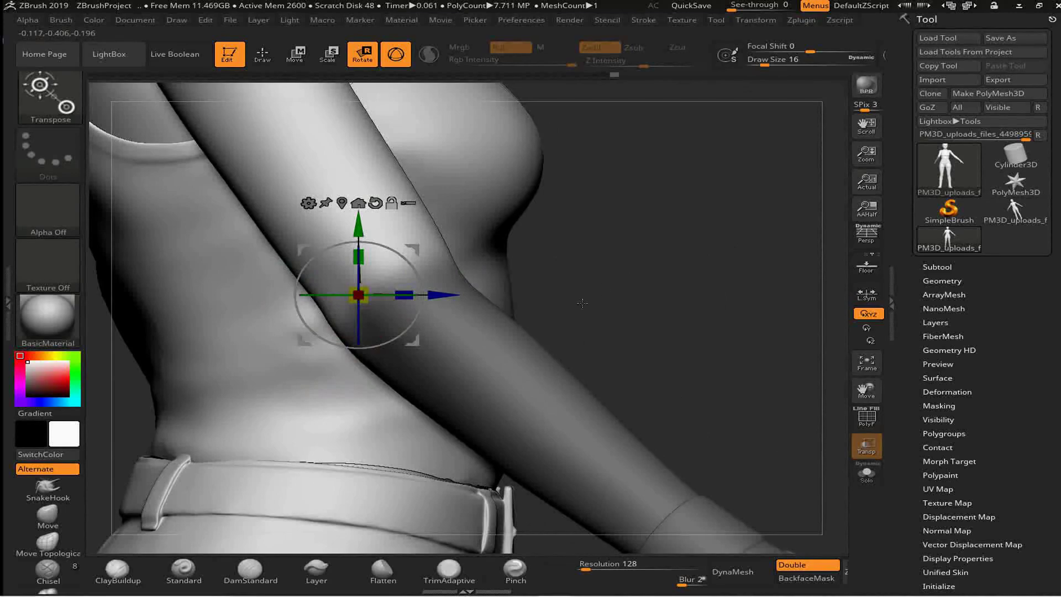
pyautogui.moveTo(635, 237); pyautogui.dragTo(509, 387)
# Leave only the right forearm and hand unmasked, and enable BackfaceMask for the MaskPen brush
pyautogui.moveTo(408, 358)
pyautogui.mouseDown()
pyautogui.moveTo(389, 287)
pyautogui.moveTo(629, 321)
pyautogui.mouseUp()
pyautogui.press('q')
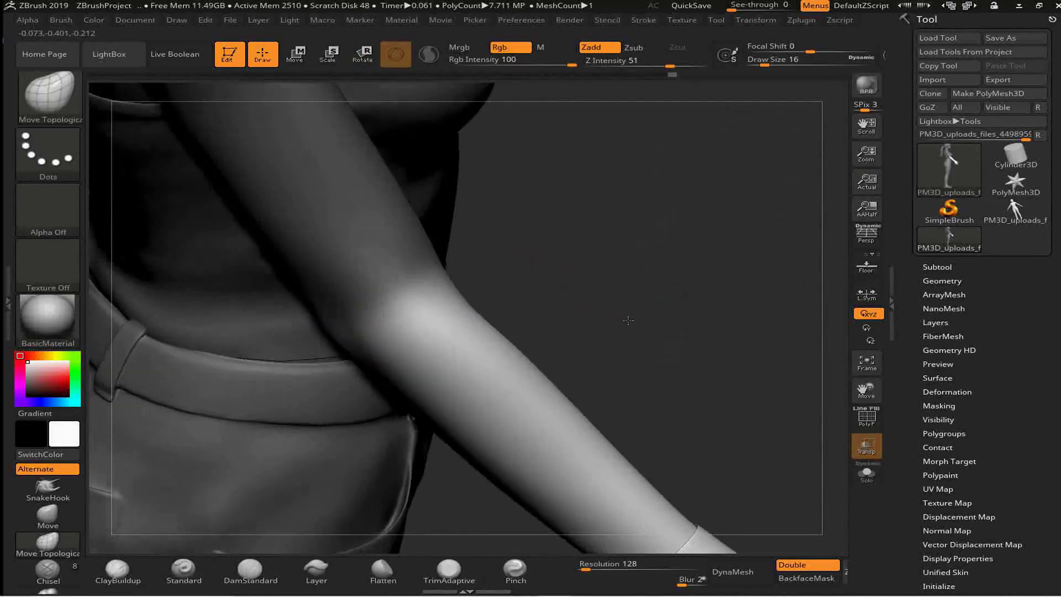
pyautogui.press('space')
pyautogui.moveTo(387, 310)
pyautogui.mouseDown()
pyautogui.moveTo(438, 367)
pyautogui.moveTo(398, 471)
pyautogui.moveTo(540, 398)
pyautogui.mouseUp()
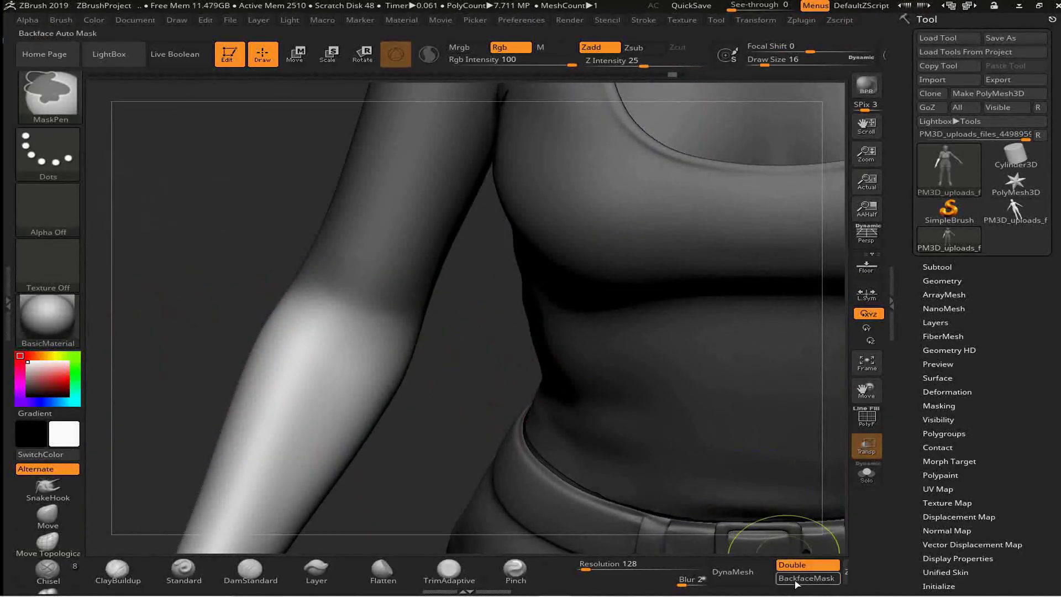
# Rotate the right forearm upward about the elbow until the hand is raised in front of the shoulder
pyautogui.moveTo(409, 322); pyautogui.dragTo(685, 326)
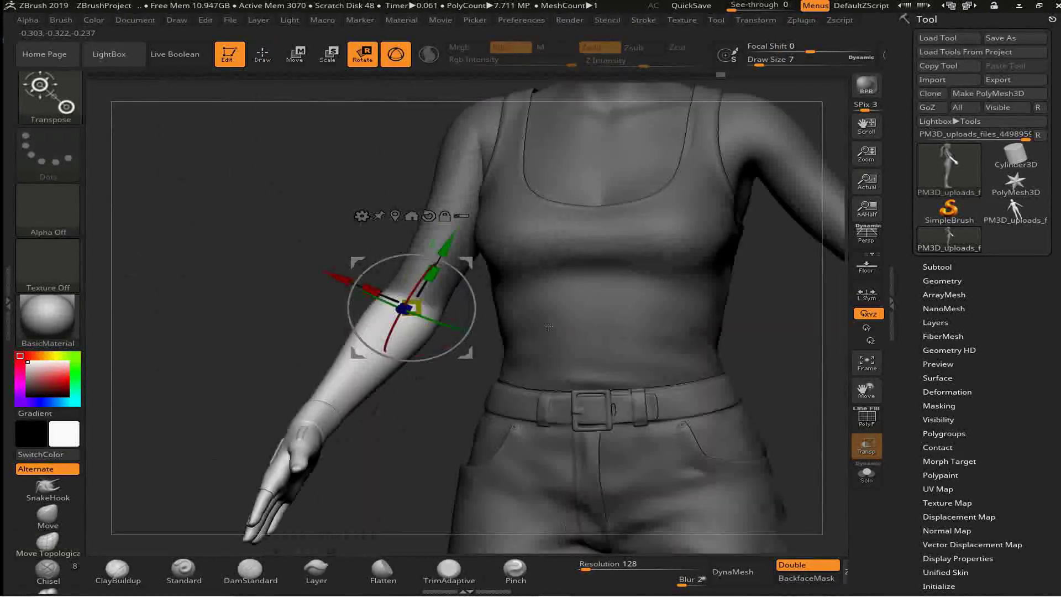
pyautogui.moveTo(437, 320); pyautogui.dragTo(416, 284)
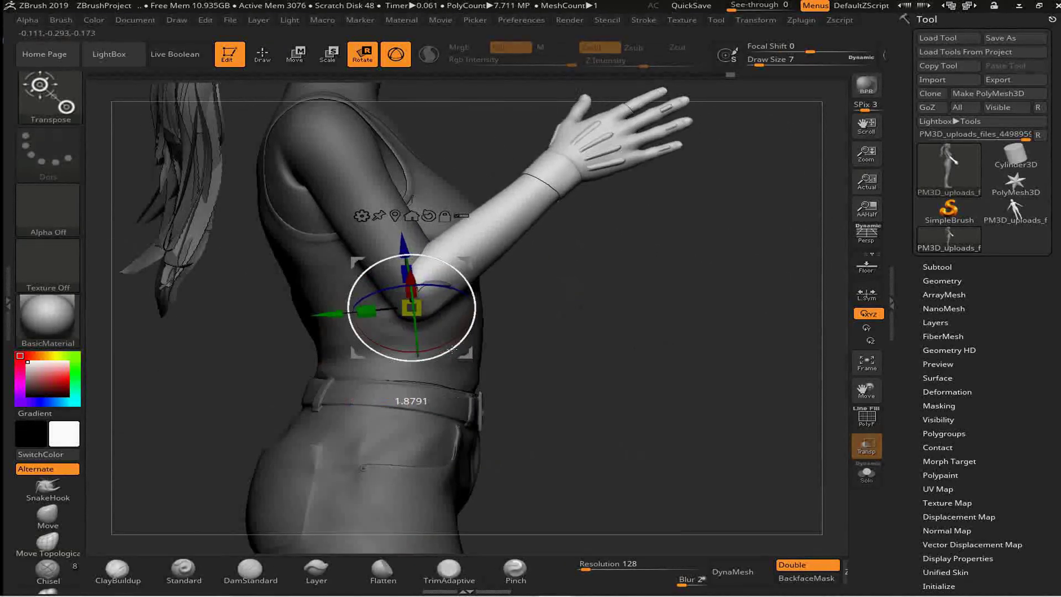
pyautogui.moveTo(470, 323); pyautogui.dragTo(457, 347)
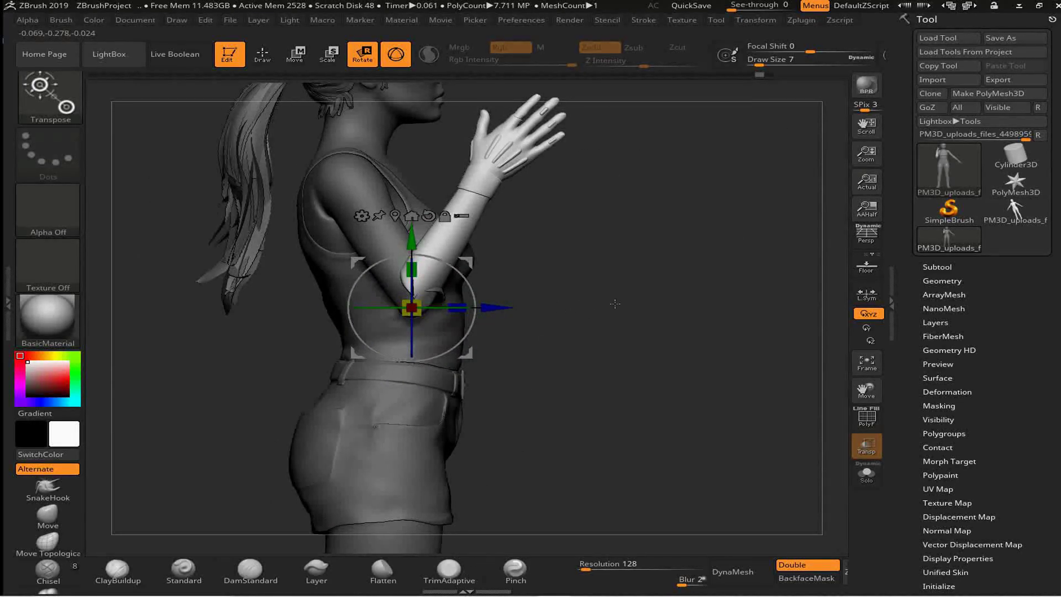
pyautogui.moveTo(615, 303); pyautogui.dragTo(259, 353)
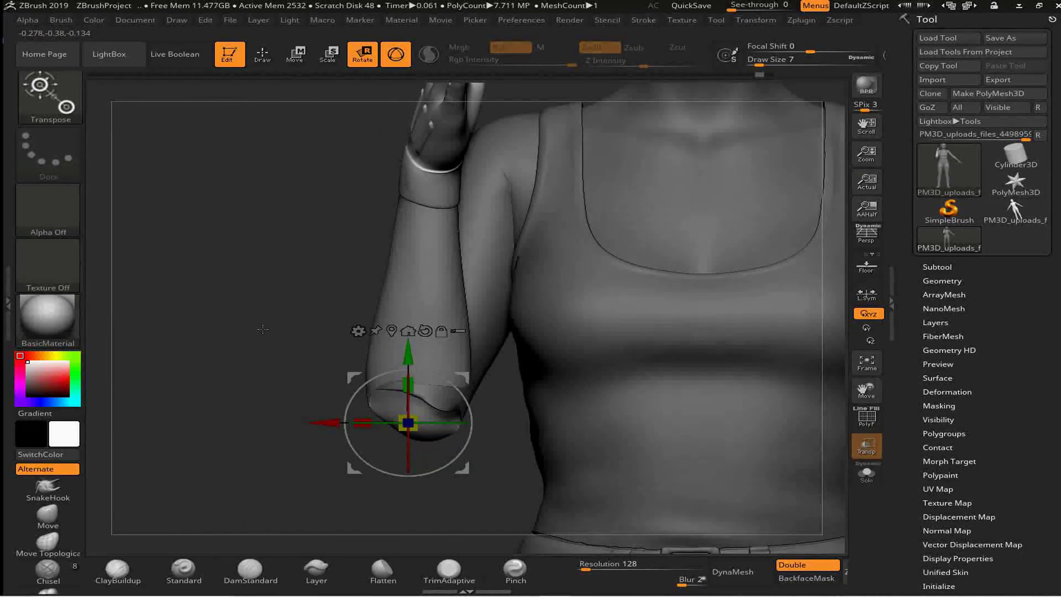
# Mask the right forearm up to the wrist, leaving the hand free, and place the rotation gizmo on the wrist
pyautogui.press('q')
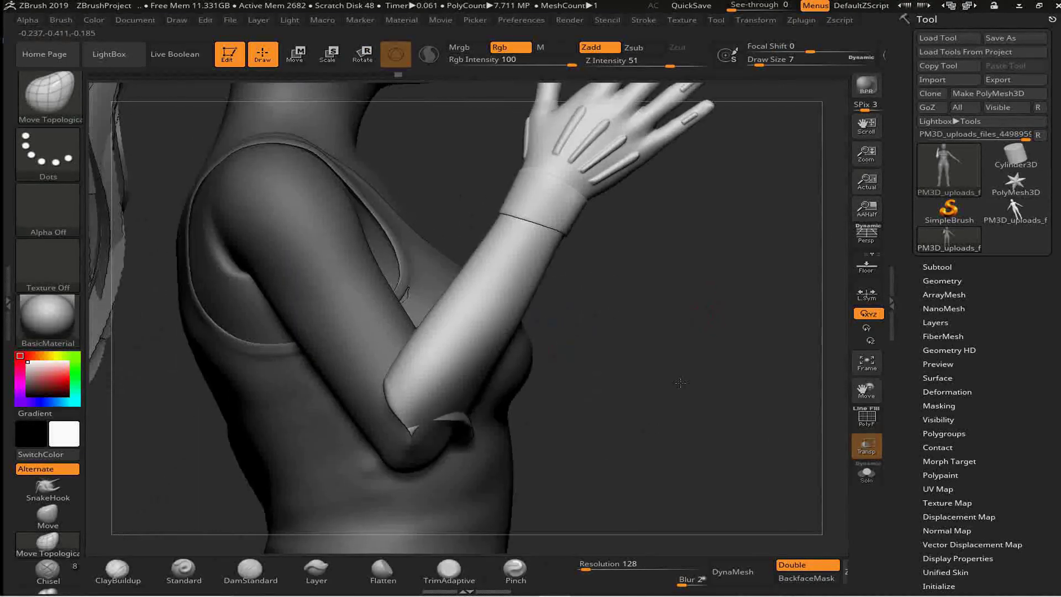
pyautogui.moveTo(704, 315); pyautogui.dragTo(287, 325)
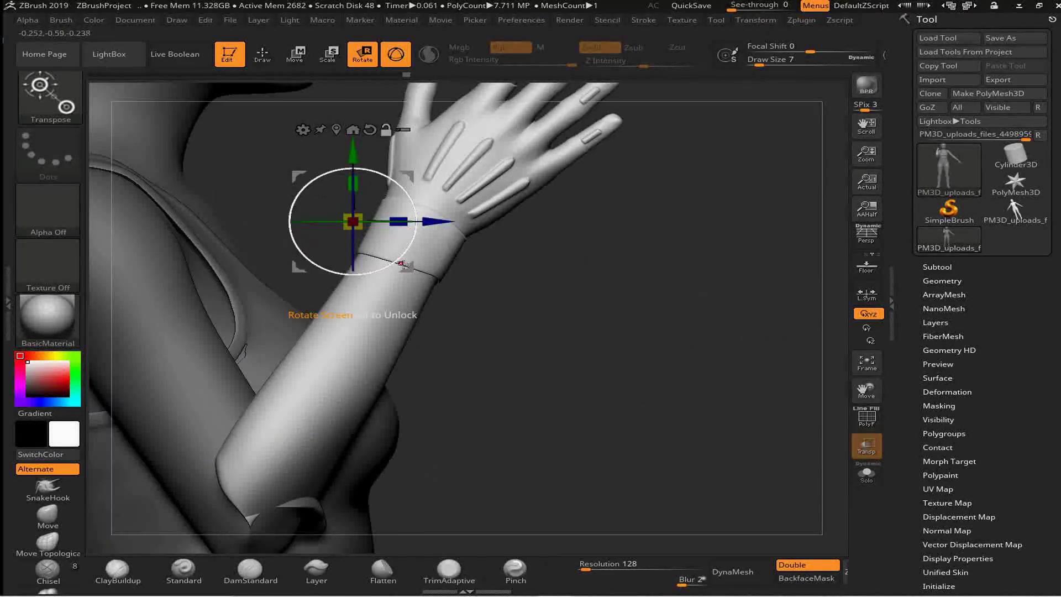
pyautogui.press('q')
pyautogui.press('ctrl')
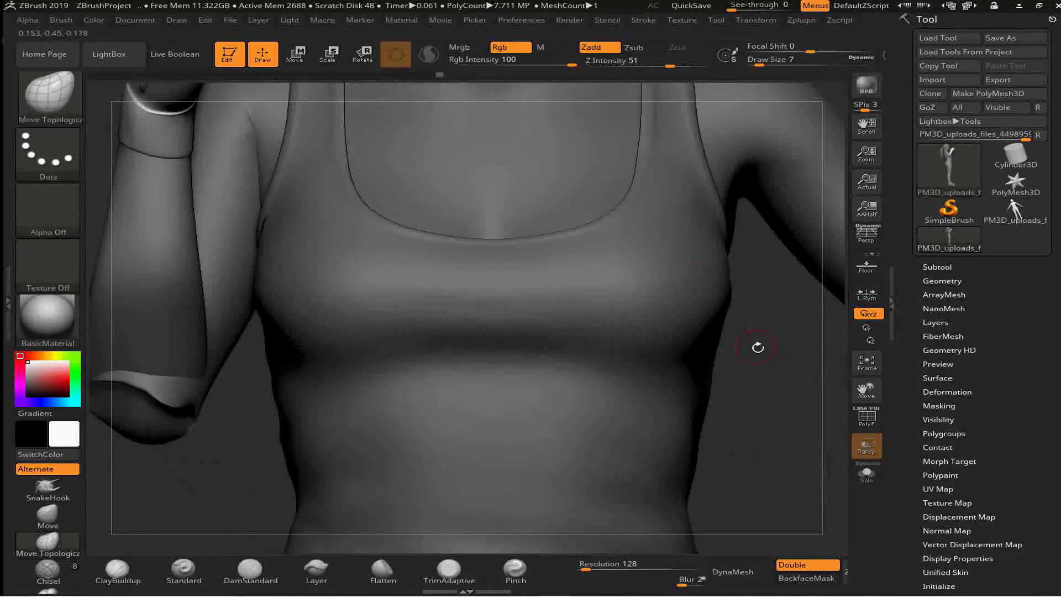
pyautogui.press('ctrl')
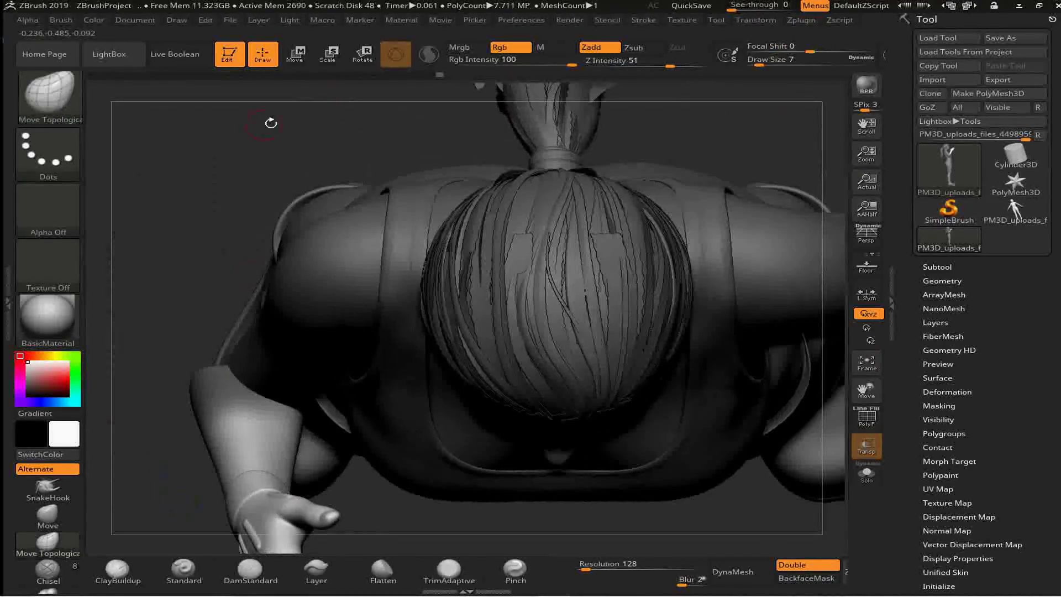
pyautogui.press('r')
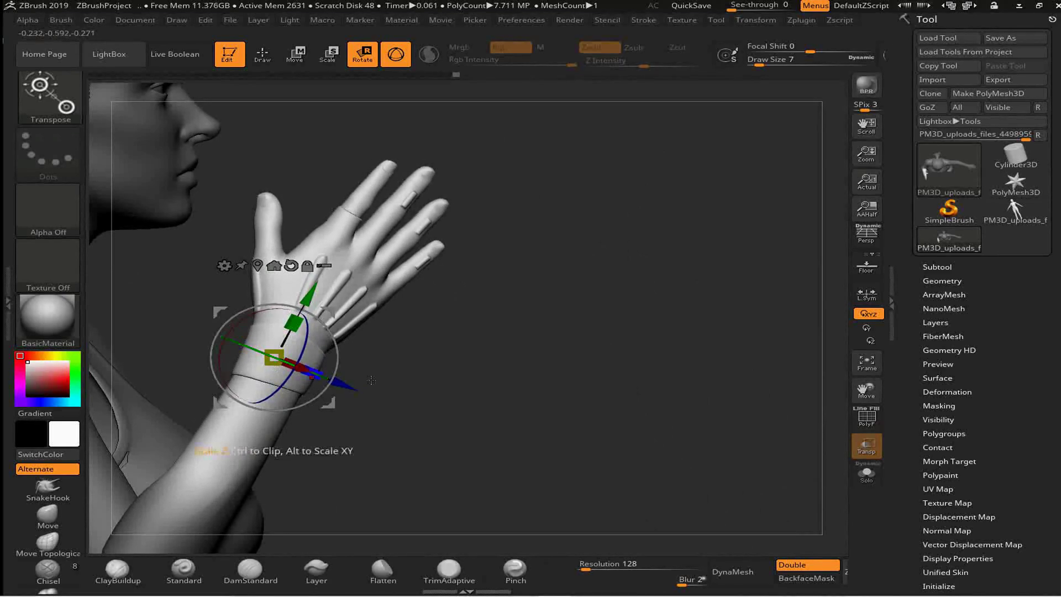
pyautogui.press('ctrl')
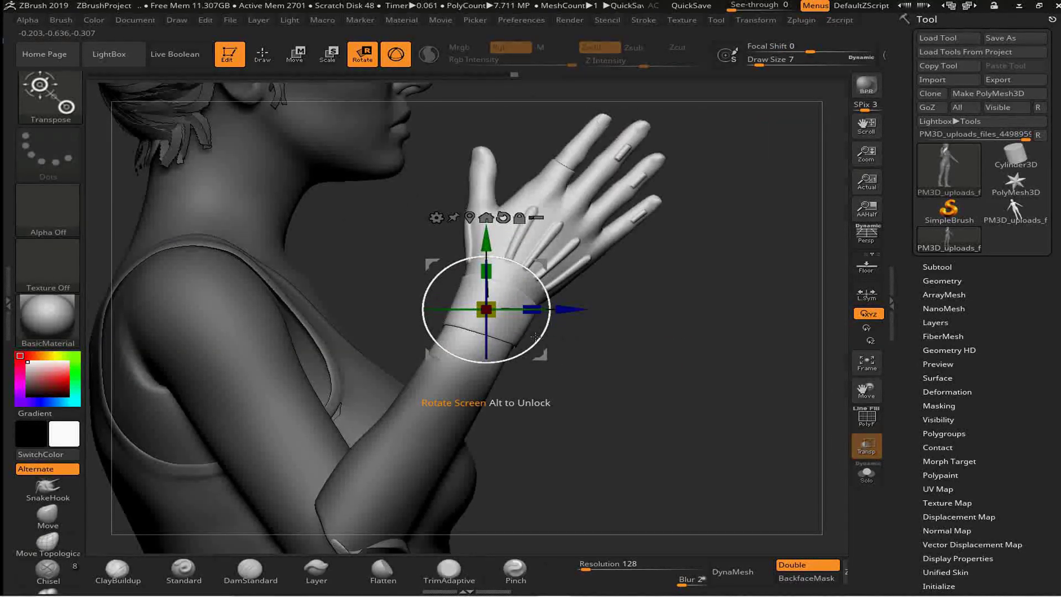
pyautogui.moveTo(547, 295); pyautogui.dragTo(332, 95)
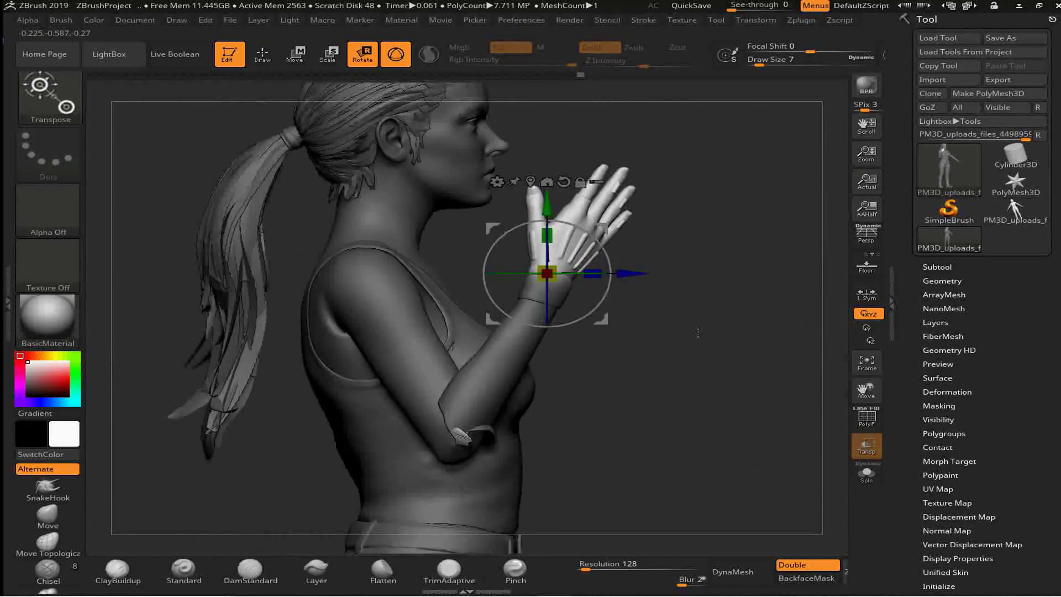
# Bend the right hand upright about the wrist and tilt it slightly sideways in the front view
pyautogui.press('q')
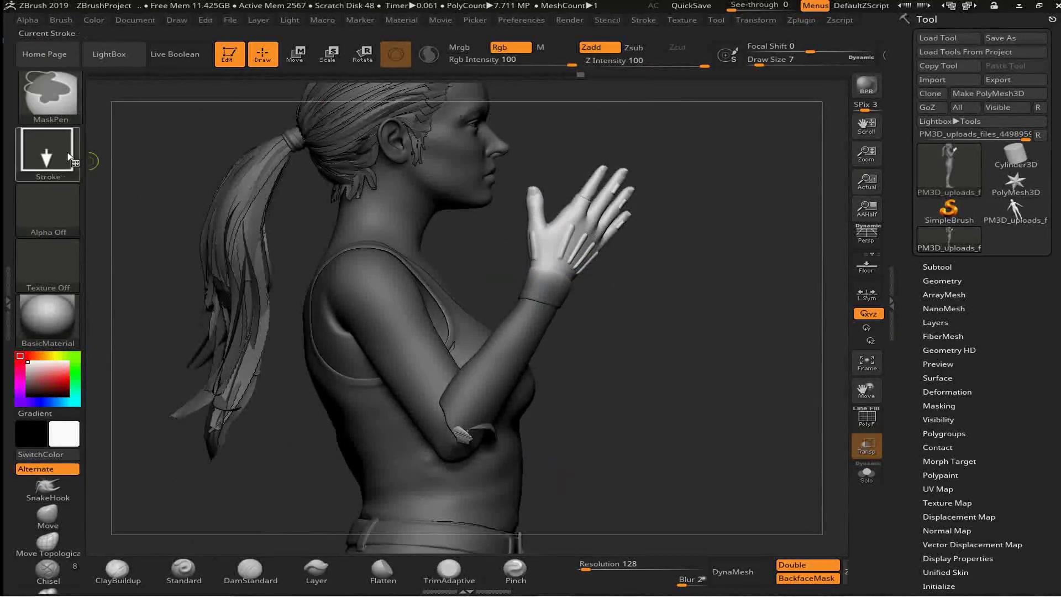
pyautogui.moveTo(518, 303); pyautogui.dragTo(520, 285)
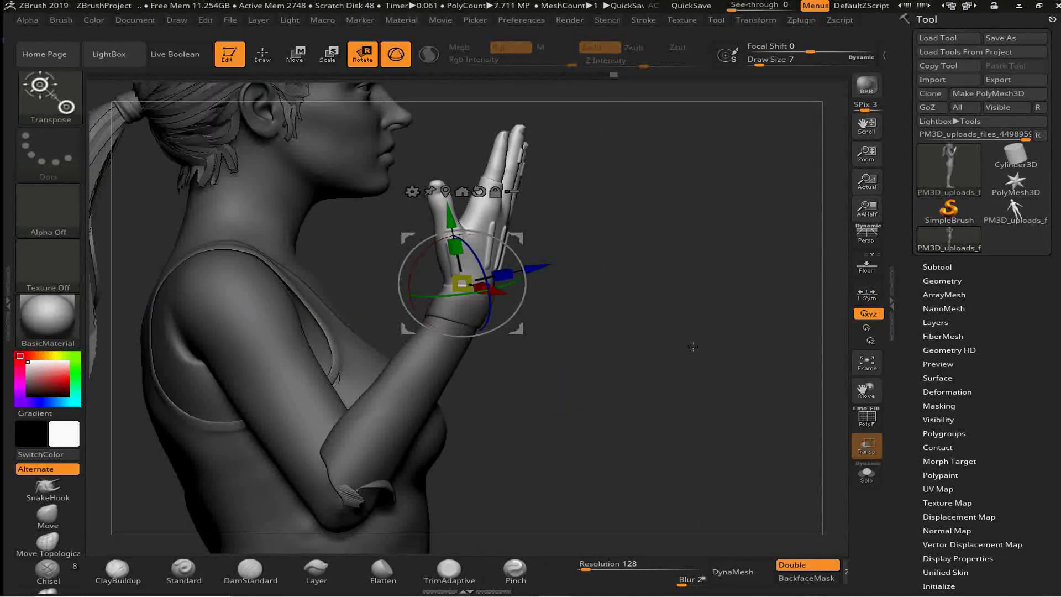
pyautogui.moveTo(697, 347); pyautogui.dragTo(532, 329)
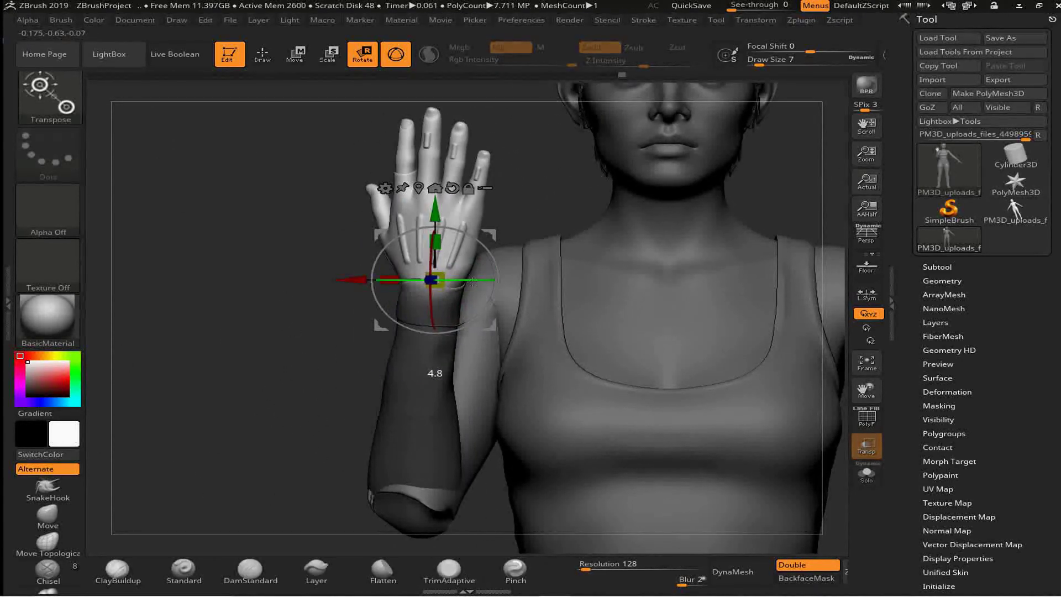
pyautogui.moveTo(206, 336); pyautogui.dragTo(244, 327)
# Mask the whole left arm up to the shoulder with Lasso and DragRect strokes, and invert the mask to free that arm
pyautogui.click(262, 54)
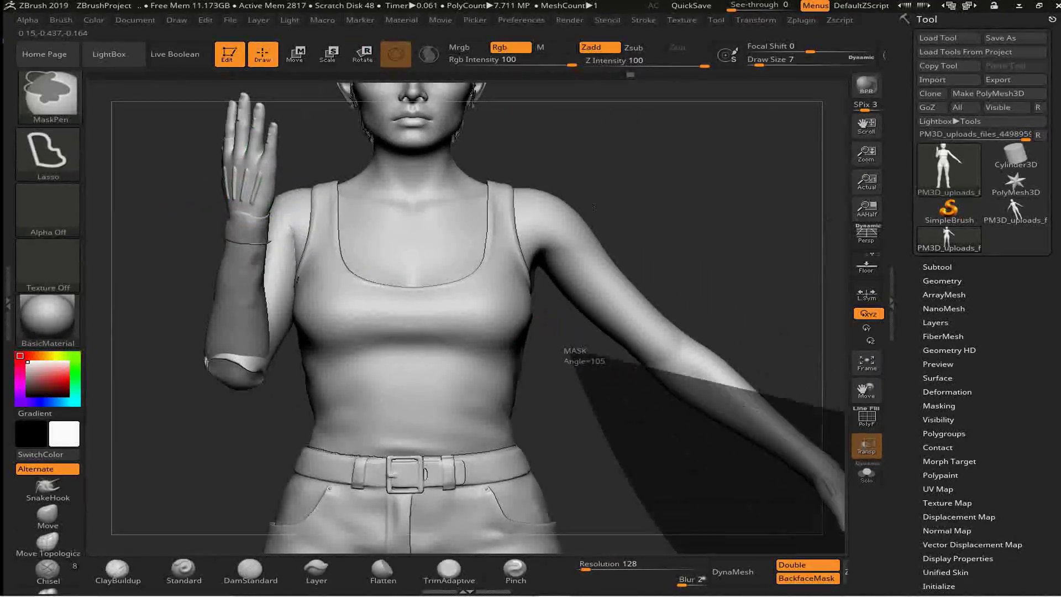
pyautogui.moveTo(546, 245)
pyautogui.mouseDown()
pyautogui.moveTo(497, 391)
pyautogui.moveTo(331, 277)
pyautogui.mouseUp()
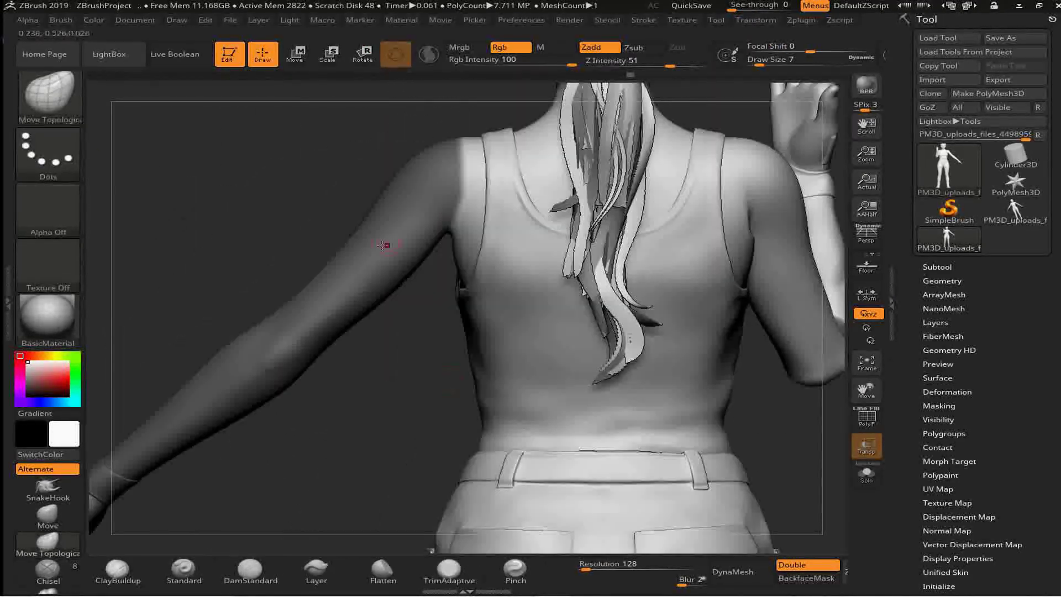
pyautogui.click(47, 155)
pyautogui.click(198, 160)
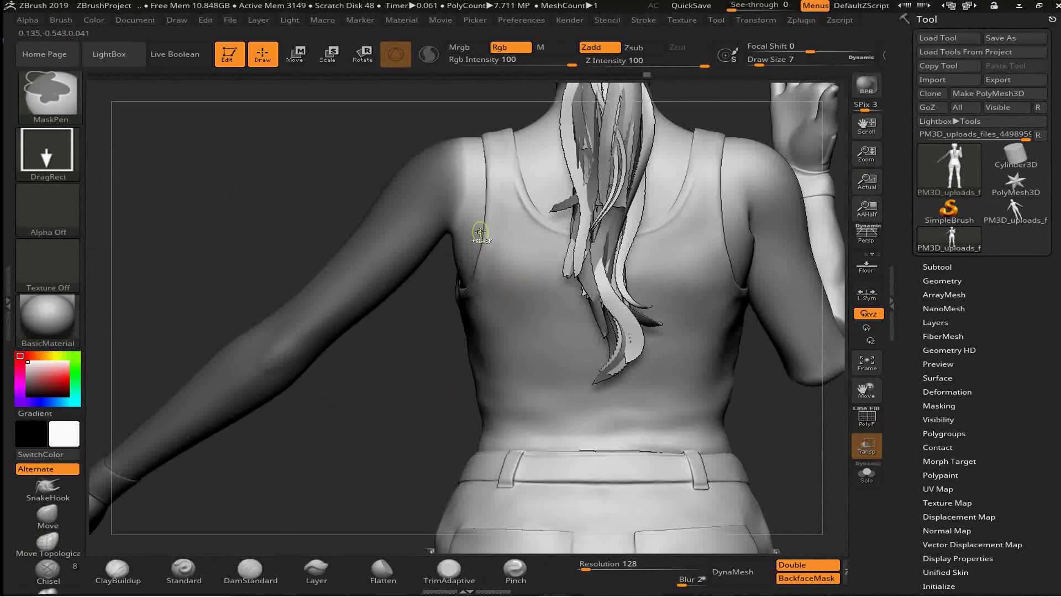
pyautogui.moveTo(404, 347)
pyautogui.mouseDown()
pyautogui.moveTo(390, 213)
pyautogui.moveTo(409, 203)
pyautogui.mouseUp()
pyautogui.moveTo(690, 171); pyautogui.dragTo(772, 190)
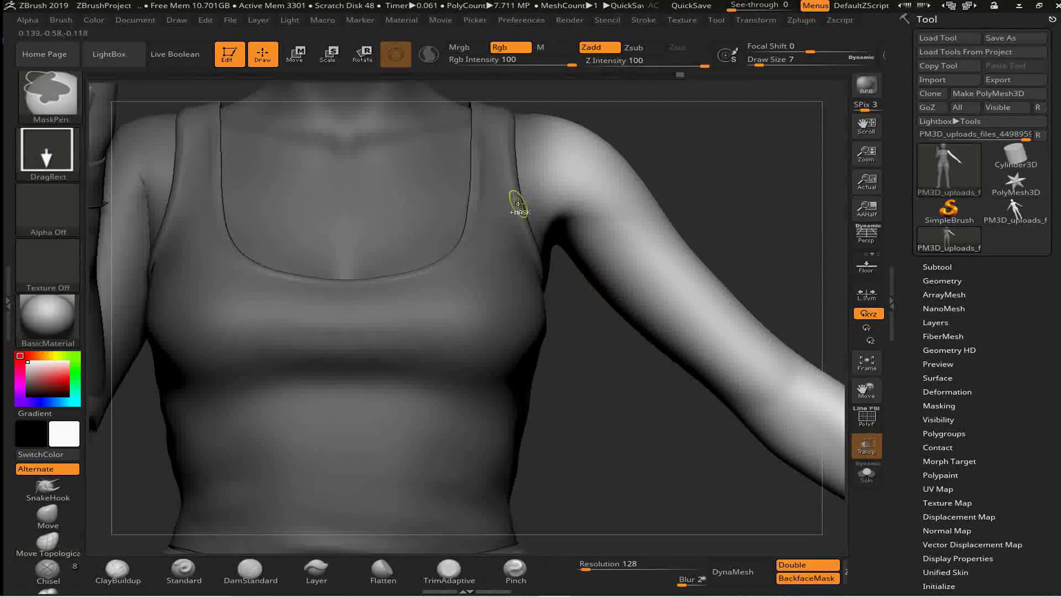
pyautogui.moveTo(538, 271)
pyautogui.keyDown('shift'); pyautogui.mouseDown()
pyautogui.moveTo(576, 206)
pyautogui.moveTo(498, 304)
pyautogui.moveTo(440, 413)
pyautogui.mouseUp(); pyautogui.keyUp('shift')
# Try to swing the left arm forward by about 62 degrees around a gizmo placed at the shoulder
pyautogui.press('r')
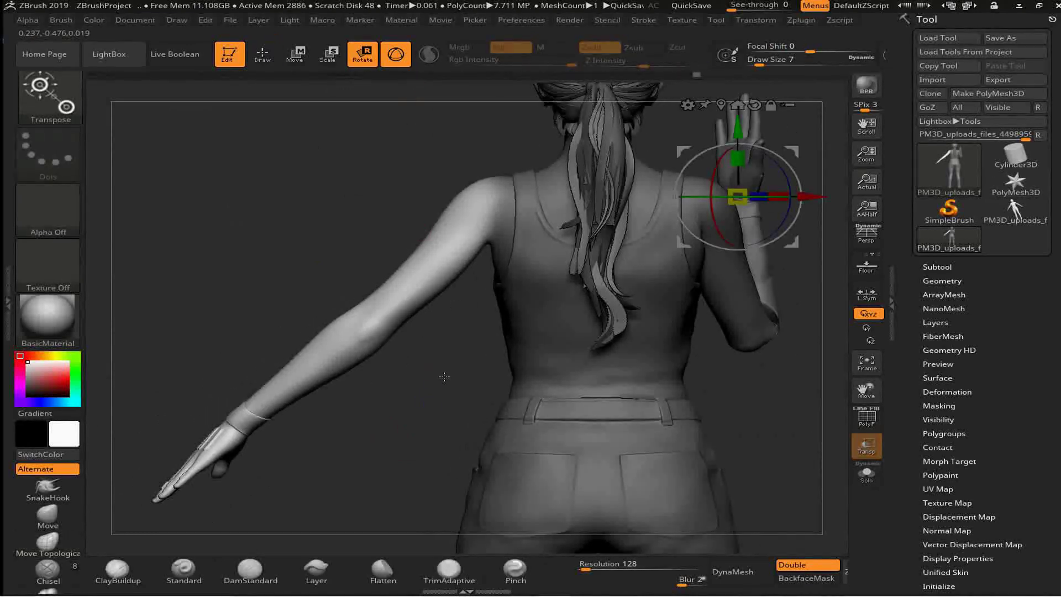
pyautogui.click(487, 182)
pyautogui.moveTo(691, 309); pyautogui.dragTo(798, 300)
pyautogui.moveTo(611, 226); pyautogui.dragTo(564, 287)
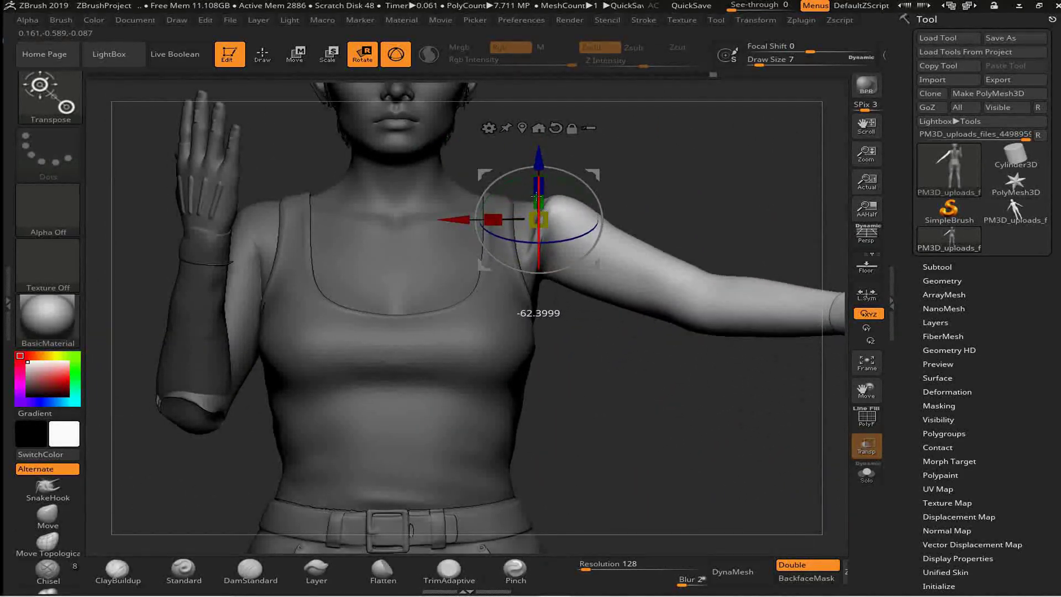
pyautogui.moveTo(802, 453); pyautogui.dragTo(729, 452)
# Center the rotation gizmo on the left shoulder and raise the left arm forward in the side view
pyautogui.moveTo(596, 271); pyautogui.dragTo(734, 263)
pyautogui.moveTo(746, 215); pyautogui.dragTo(775, 227)
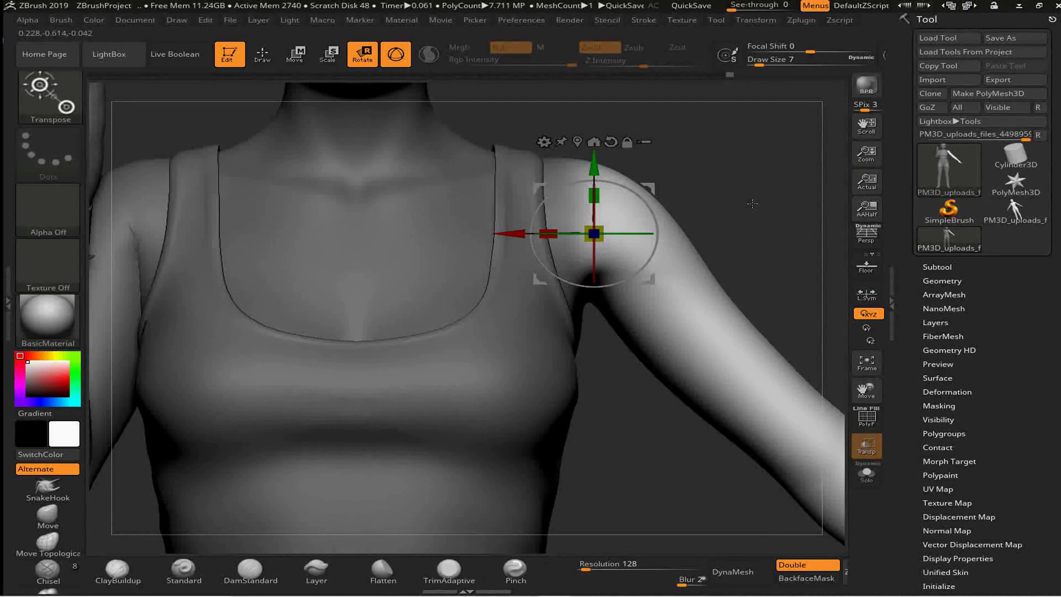
pyautogui.moveTo(670, 232); pyautogui.dragTo(640, 489)
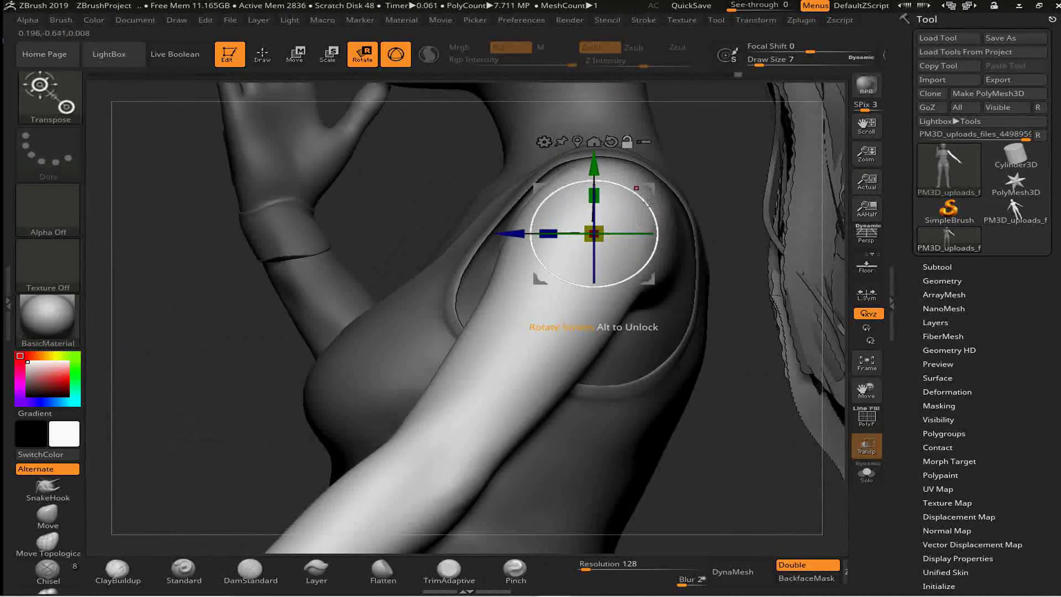
pyautogui.moveTo(655, 248); pyautogui.dragTo(652, 316)
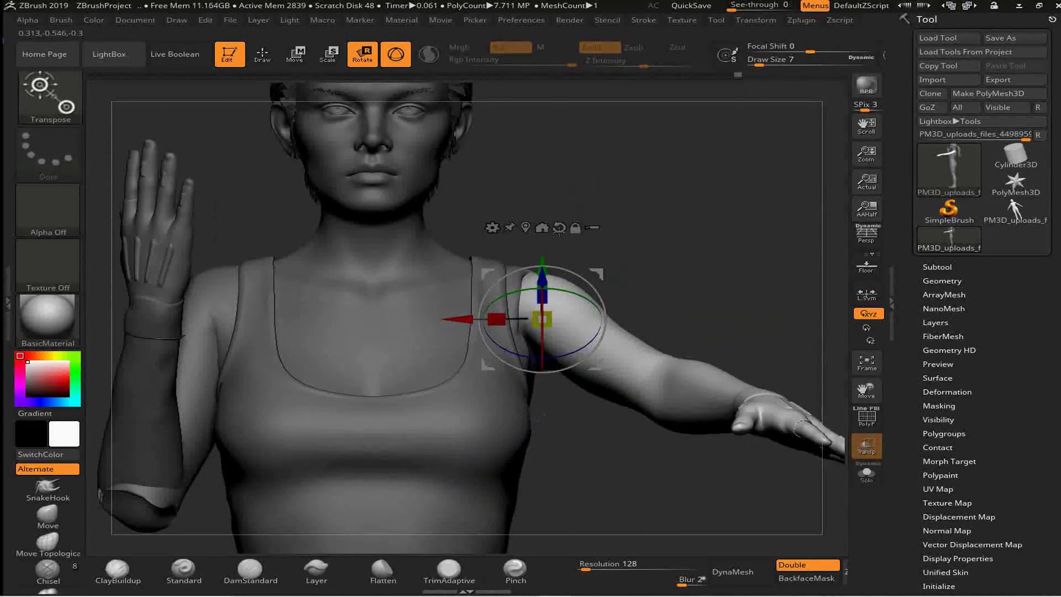
# Reset the gizmo's orientation and rotate the left arm inward so it reaches forward in front of the torso
pyautogui.click(560, 227)
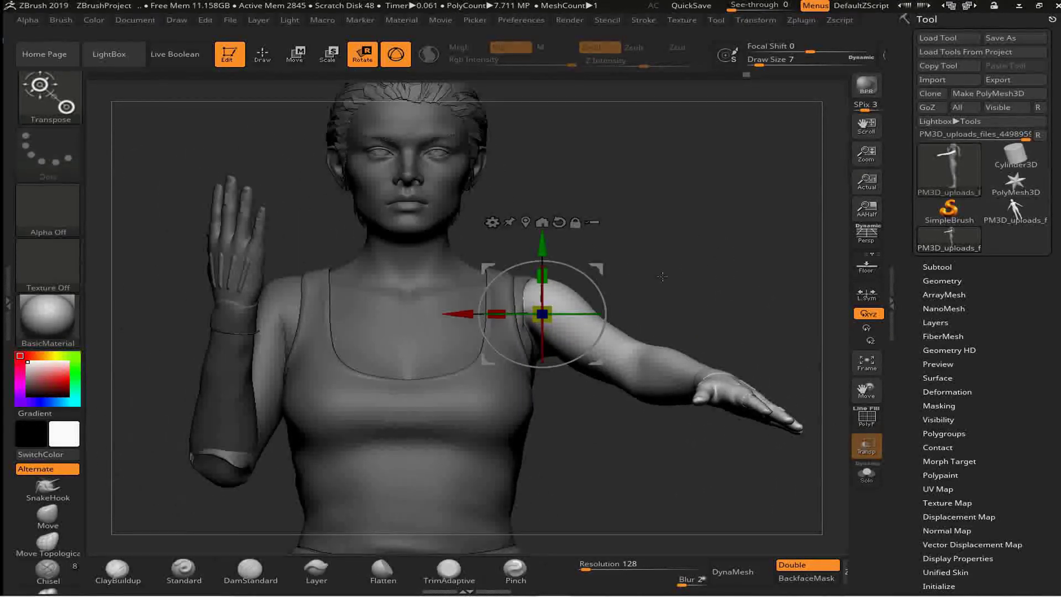
pyautogui.moveTo(545, 240); pyautogui.dragTo(545, 233)
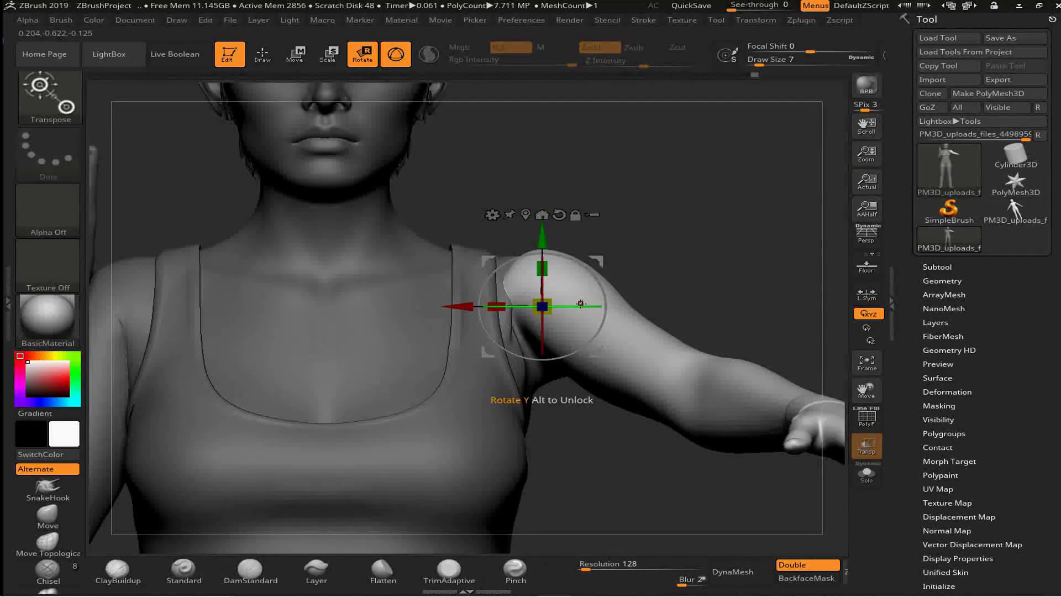
pyautogui.moveTo(608, 298); pyautogui.dragTo(622, 311)
pyautogui.moveTo(727, 281); pyautogui.dragTo(696, 332)
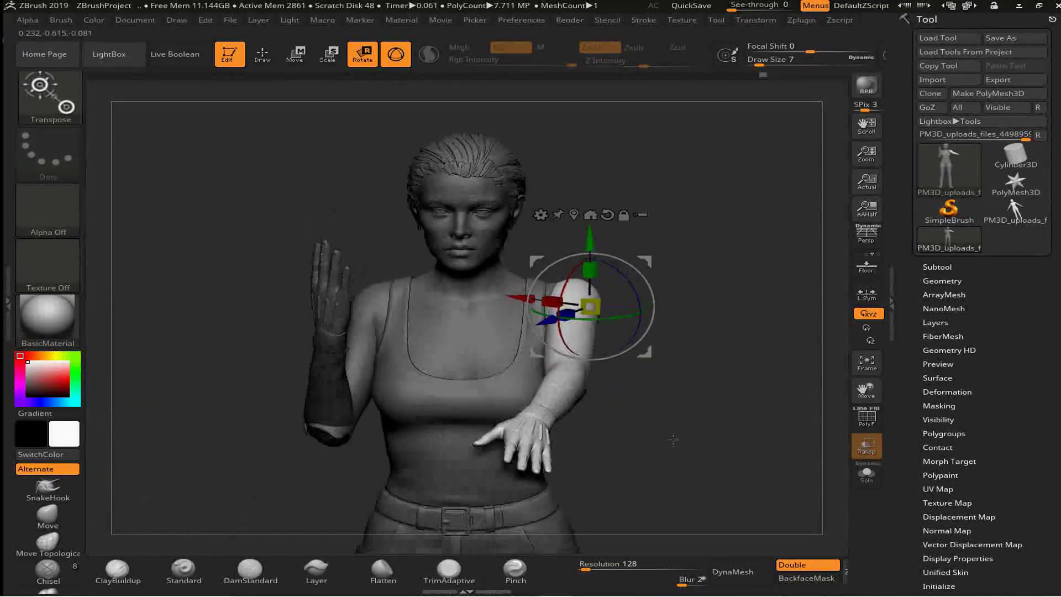
# Mask the left upper arm down to the elbow with a lasso from above, keeping the forearm and hand free
pyautogui.moveTo(663, 237); pyautogui.dragTo(457, 344)
pyautogui.press('q')
pyautogui.moveTo(337, 332)
pyautogui.mouseDown()
pyautogui.moveTo(570, 386)
pyautogui.moveTo(584, 376)
pyautogui.moveTo(495, 254)
pyautogui.mouseUp()
pyautogui.keyDown('ctrl'); pyautogui.moveTo(495, 254); pyautogui.dragTo(483, 385); pyautogui.keyUp('ctrl')
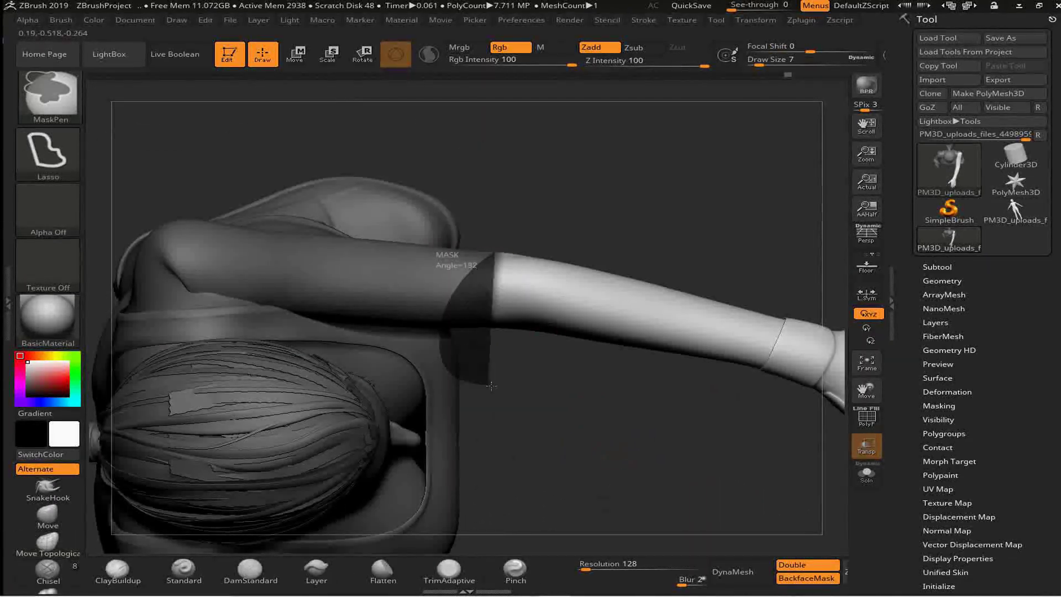
pyautogui.moveTo(476, 290)
pyautogui.keyDown('shift'); pyautogui.mouseDown()
pyautogui.moveTo(723, 243)
pyautogui.moveTo(711, 434)
pyautogui.mouseUp(); pyautogui.keyUp('shift')
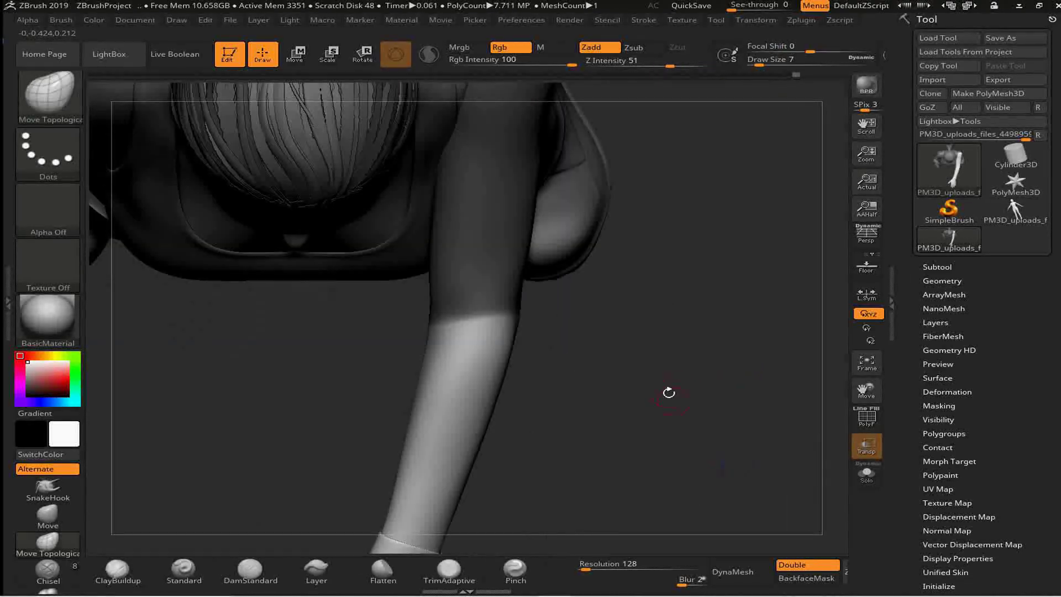
# Refine the left elbow mask from the side and bend the left forearm inward at the elbow, across the torso
pyautogui.keyDown('shift'); pyautogui.moveTo(586, 438); pyautogui.dragTo(614, 325); pyautogui.keyUp('shift')
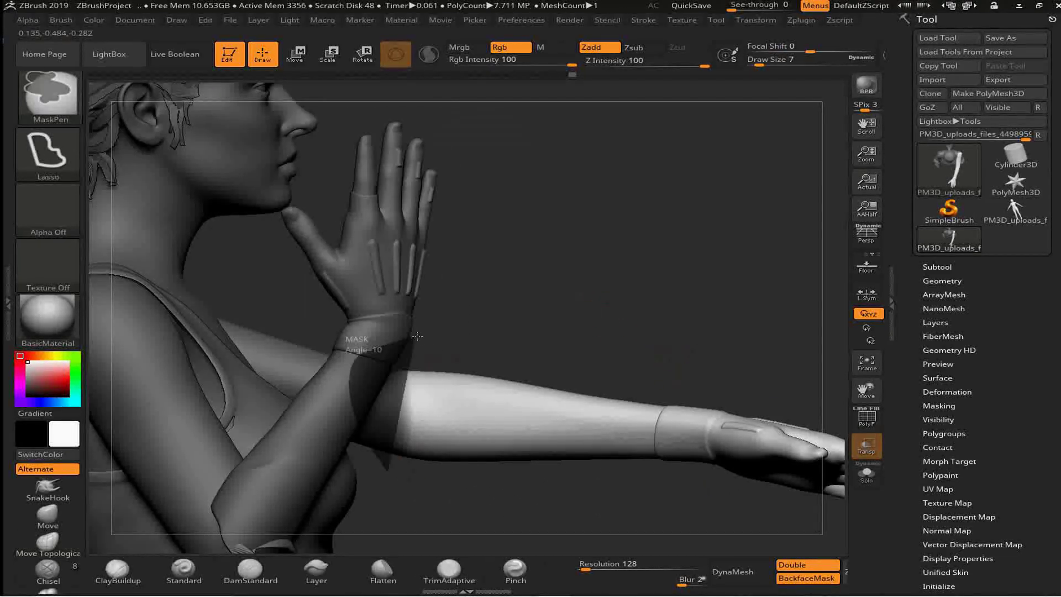
pyautogui.keyDown('shift'); pyautogui.moveTo(416, 336); pyautogui.dragTo(557, 498); pyautogui.keyUp('shift')
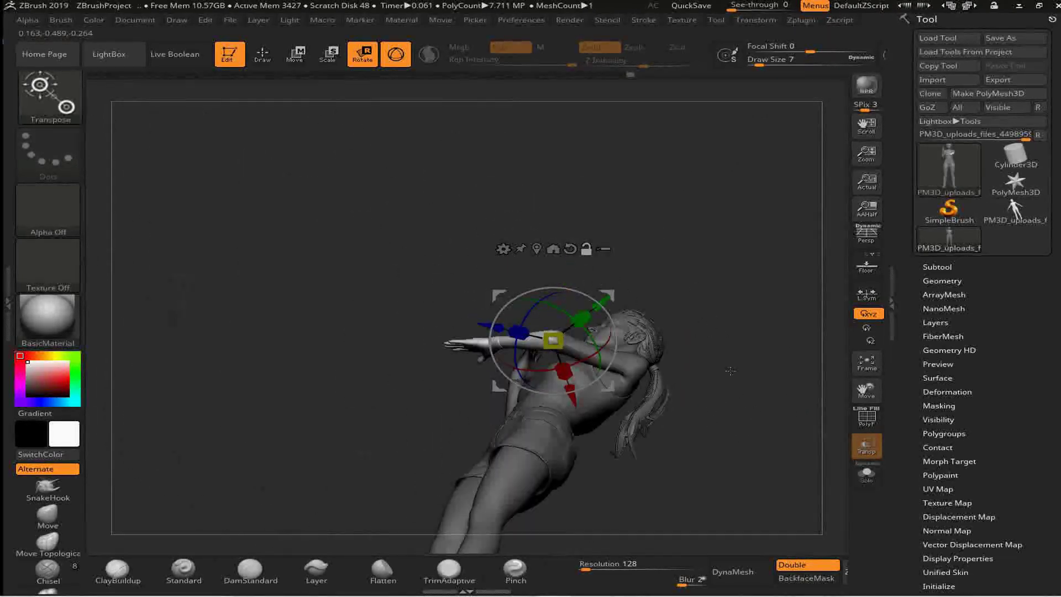
pyautogui.keyDown('ctrl'); pyautogui.moveTo(699, 369); pyautogui.dragTo(702, 383, button='right'); pyautogui.keyUp('ctrl')
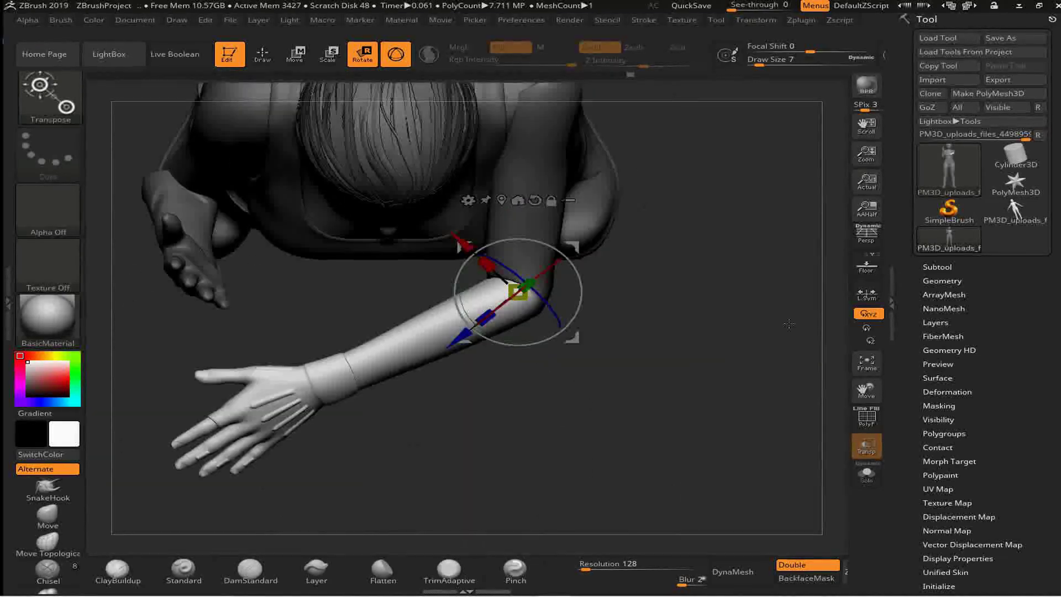
pyautogui.moveTo(468, 443); pyautogui.dragTo(375, 173)
# Try masking the left arm up to the wrist with a lasso, leaving only the hand free
pyautogui.click(262, 55)
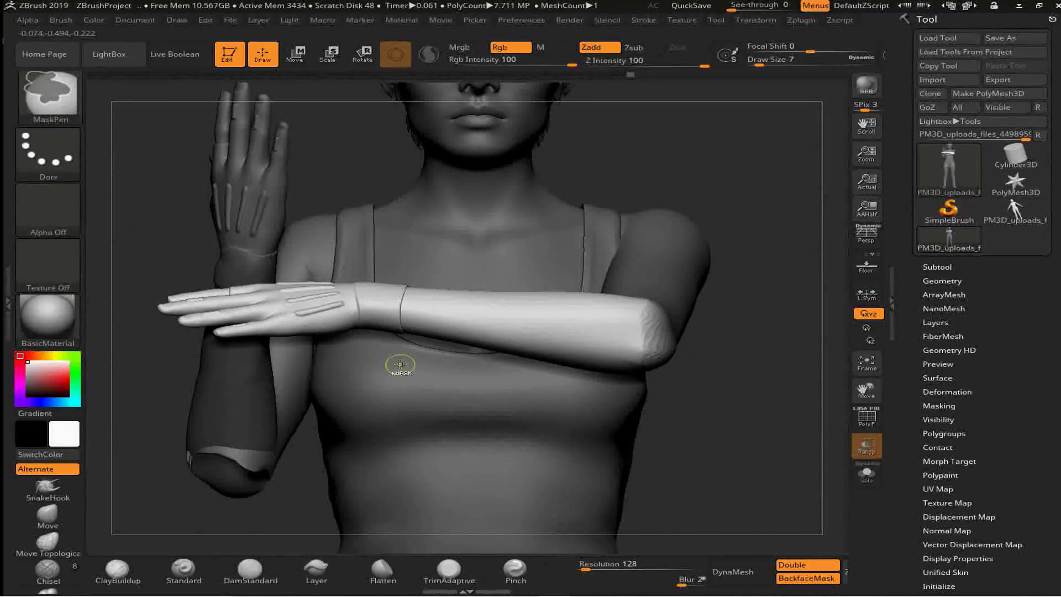
pyautogui.keyDown('ctrl'); pyautogui.click(48, 152); pyautogui.keyUp('ctrl')
pyautogui.keyDown('ctrl'); pyautogui.click(130, 182); pyautogui.keyUp('ctrl')
pyautogui.moveTo(381, 342)
pyautogui.keyDown('ctrl'); pyautogui.mouseDown()
pyautogui.moveTo(370, 222)
pyautogui.moveTo(723, 445)
pyautogui.moveTo(739, 444)
pyautogui.moveTo(738, 417)
pyautogui.moveTo(468, 359)
pyautogui.moveTo(327, 510)
pyautogui.mouseUp(); pyautogui.keyUp('ctrl')
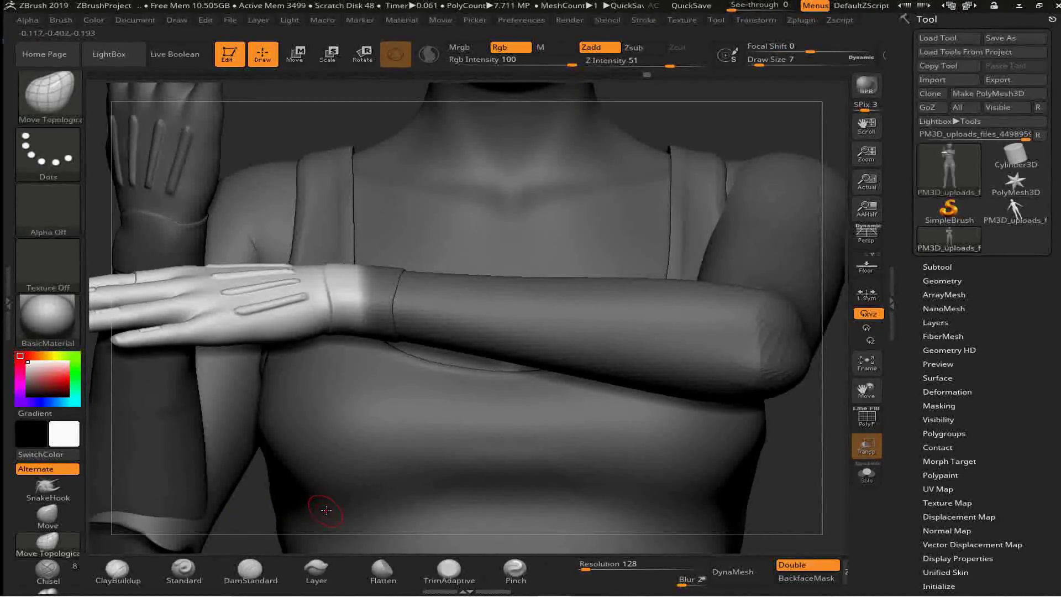
pyautogui.hotkey('ctrl', 'i')
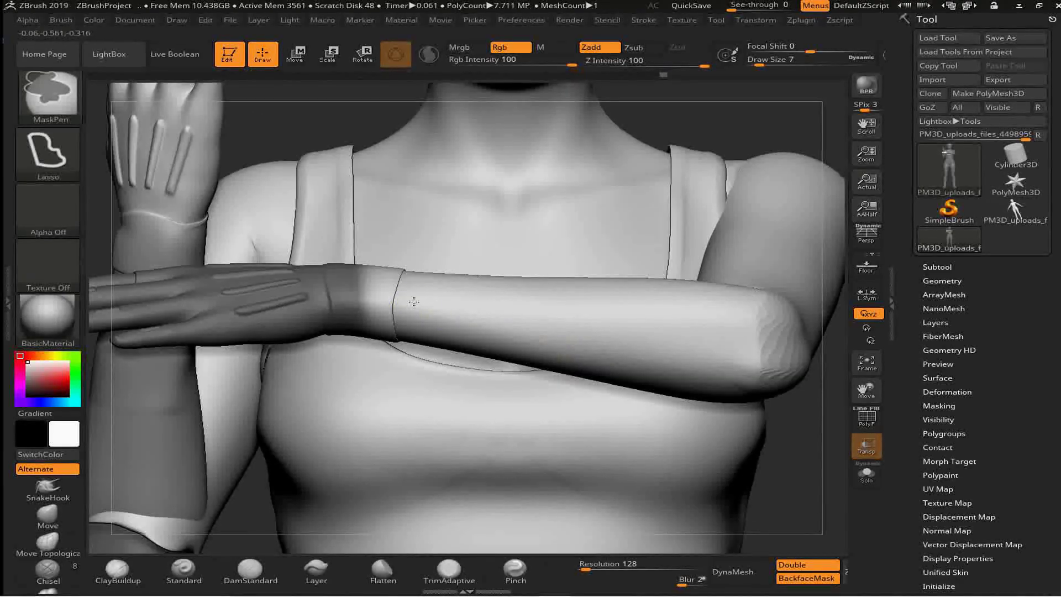
pyautogui.moveTo(478, 341)
pyautogui.mouseDown(button='right')
pyautogui.moveTo(438, 325)
pyautogui.moveTo(706, 481)
pyautogui.moveTo(442, 296)
pyautogui.mouseUp(button='right')
pyautogui.keyDown('ctrl'); pyautogui.moveTo(794, 491); pyautogui.dragTo(787, 435, button='right'); pyautogui.keyUp('ctrl')
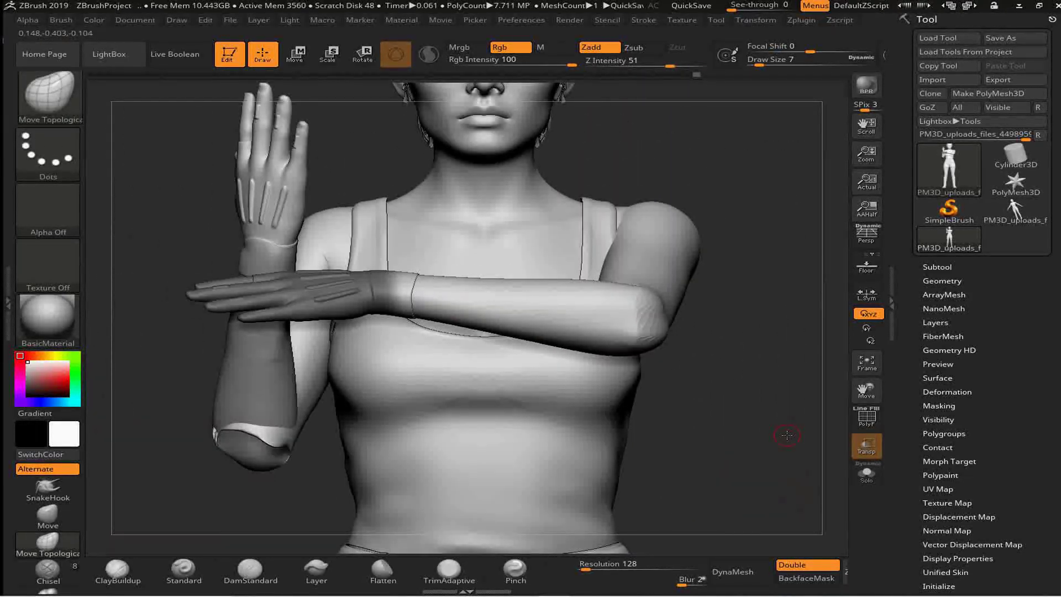
pyautogui.keyDown('ctrl'); pyautogui.click(807, 406); pyautogui.keyUp('ctrl')
# Try to rotate the left hand at the wrist in the view from above
pyautogui.click(367, 57)
pyautogui.moveTo(719, 442); pyautogui.dragTo(718, 332, button='right')
pyautogui.moveTo(381, 243); pyautogui.dragTo(379, 285)
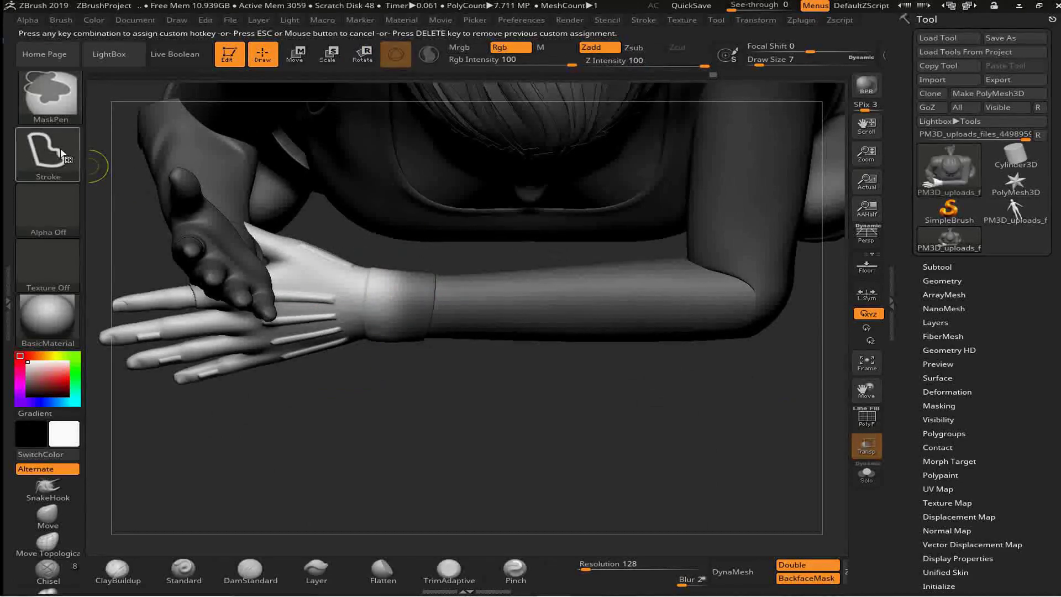
# Undo the last edits to the left hand
pyautogui.hotkey('ctrl', 'z')
pyautogui.hotkey('ctrl', 'z')
pyautogui.hotkey('ctrl', 'z')
pyautogui.hotkey('ctrl', 'z')
pyautogui.hotkey('ctrl', 'z')
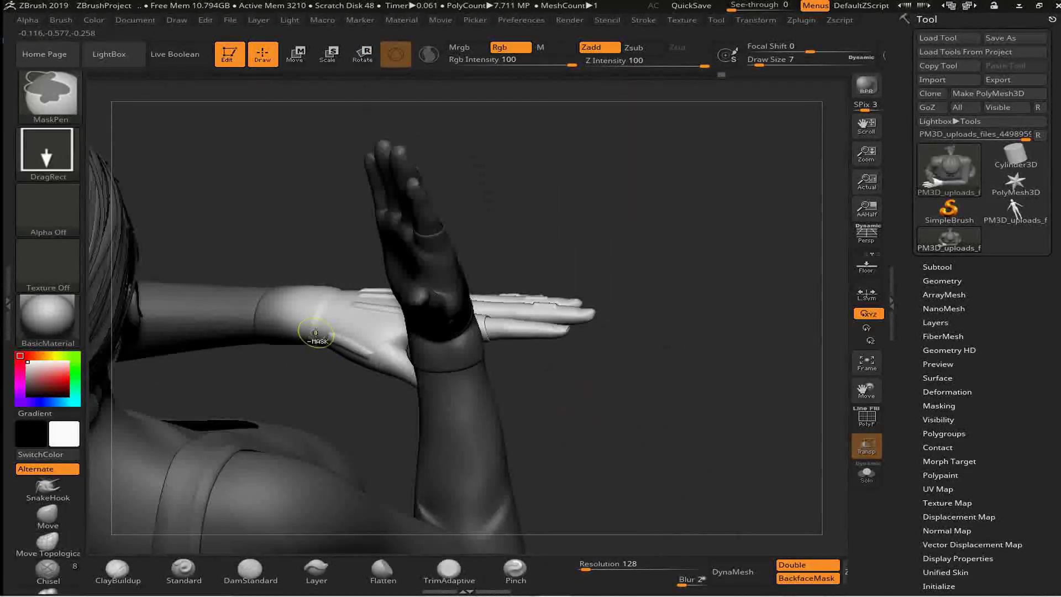
pyautogui.hotkey('ctrl', 'z')
pyautogui.hotkey('ctrl', 'z')
pyautogui.hotkey('ctrl', 'z')
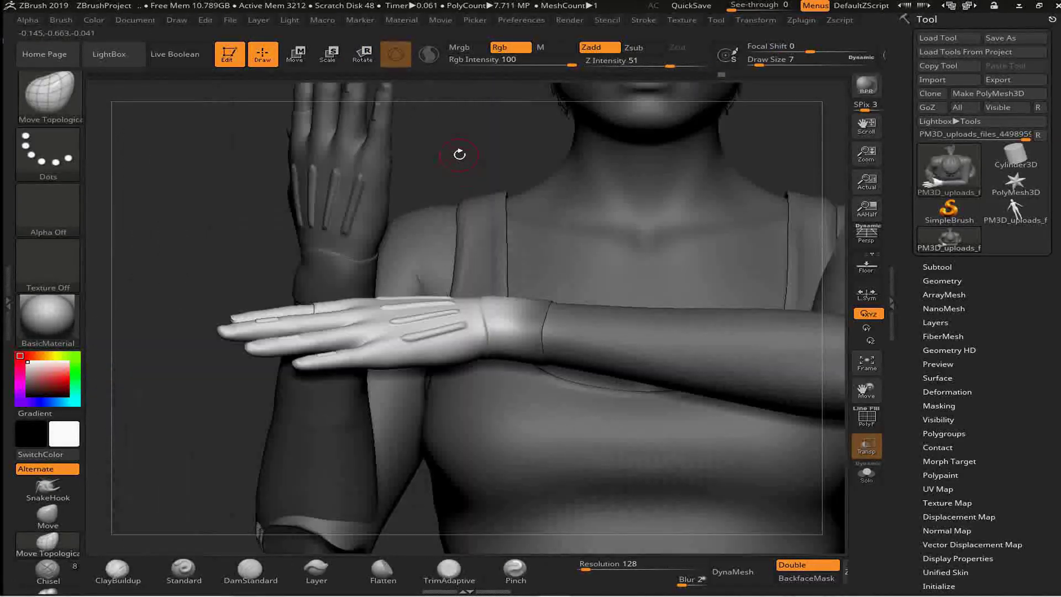
# Try again to isolate the left hand by reworking the mask edge at the wrist
pyautogui.moveTo(460, 156); pyautogui.dragTo(360, 76)
pyautogui.moveTo(432, 305)
pyautogui.mouseDown()
pyautogui.moveTo(580, 309)
pyautogui.moveTo(674, 403)
pyautogui.moveTo(677, 355)
pyautogui.moveTo(422, 479)
pyautogui.mouseUp()
pyautogui.press('q')
pyautogui.moveTo(696, 411); pyautogui.dragTo(268, 377)
pyautogui.moveTo(276, 329); pyautogui.dragTo(335, 295)
pyautogui.moveTo(254, 192)
pyautogui.mouseDown()
pyautogui.moveTo(288, 289)
pyautogui.moveTo(483, 387)
pyautogui.moveTo(442, 360)
pyautogui.moveTo(269, 327)
pyautogui.moveTo(289, 394)
pyautogui.mouseUp()
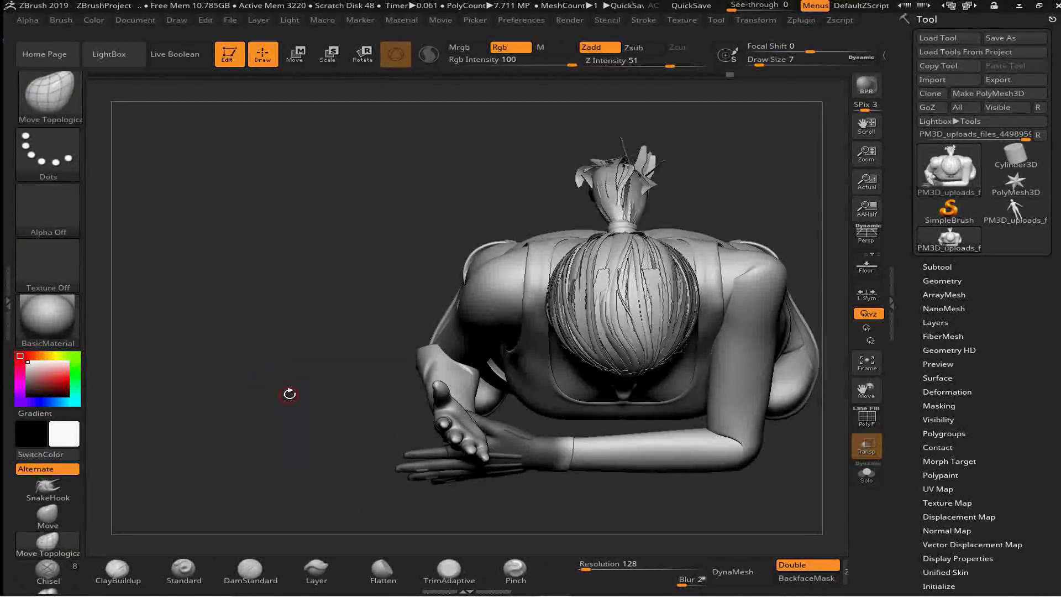
pyautogui.moveTo(289, 394)
pyautogui.mouseDown()
pyautogui.moveTo(806, 349)
pyautogui.moveTo(748, 434)
pyautogui.moveTo(784, 304)
pyautogui.moveTo(741, 214)
pyautogui.mouseUp()
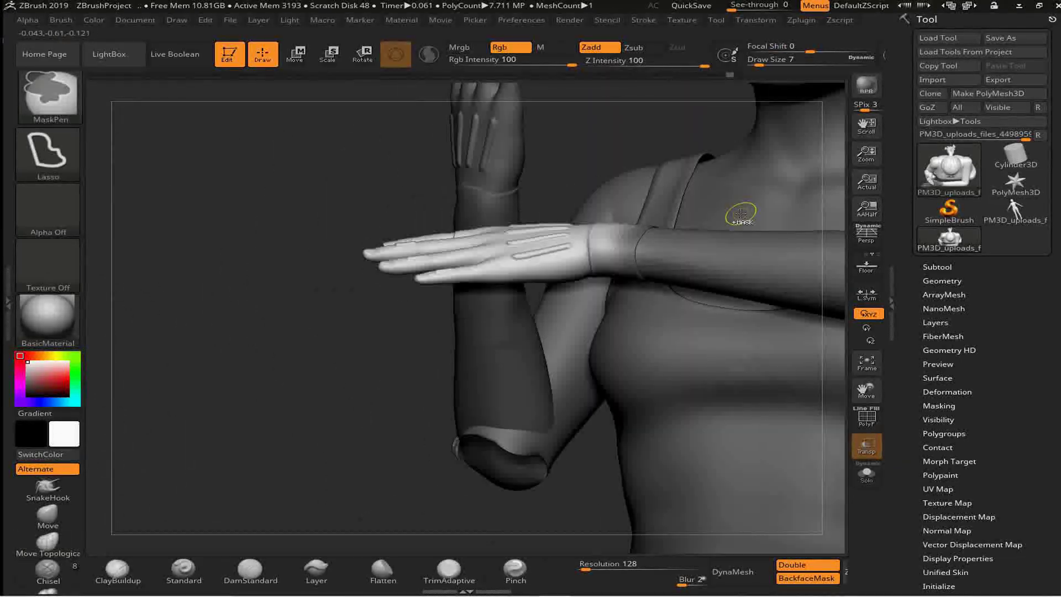
pyautogui.keyDown('ctrl'); pyautogui.click(382, 366); pyautogui.keyUp('ctrl')
pyautogui.keyDown('ctrl'); pyautogui.click(360, 336); pyautogui.keyUp('ctrl')
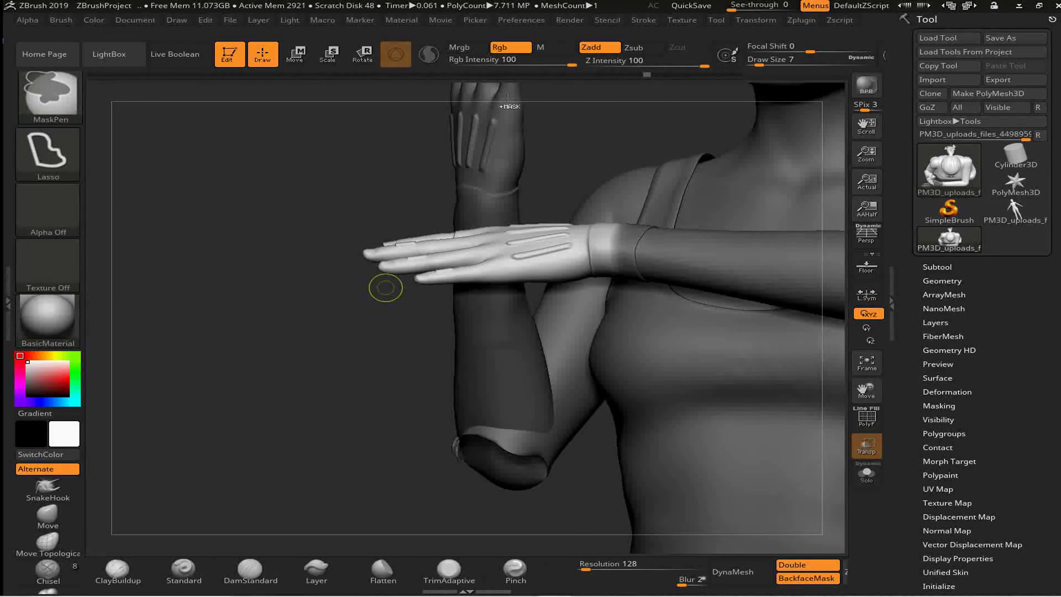
pyautogui.press('f')
# Return in the undo history to the pose with the left forearm across the torso and only the forearm and hand unmasked
pyautogui.moveTo(553, 77); pyautogui.dragTo(541, 115)
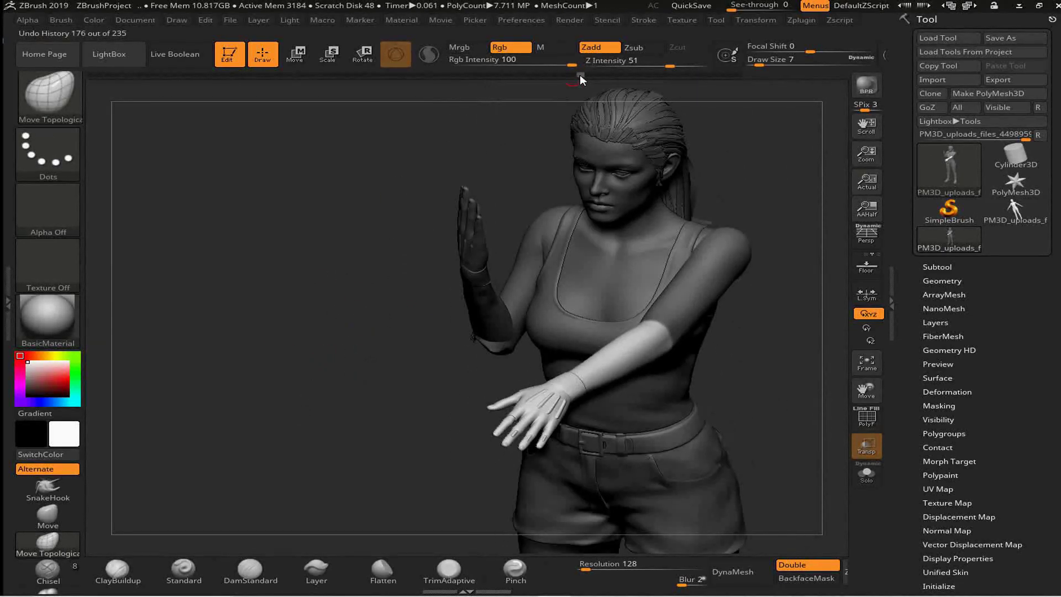
pyautogui.moveTo(615, 78); pyautogui.dragTo(622, 75)
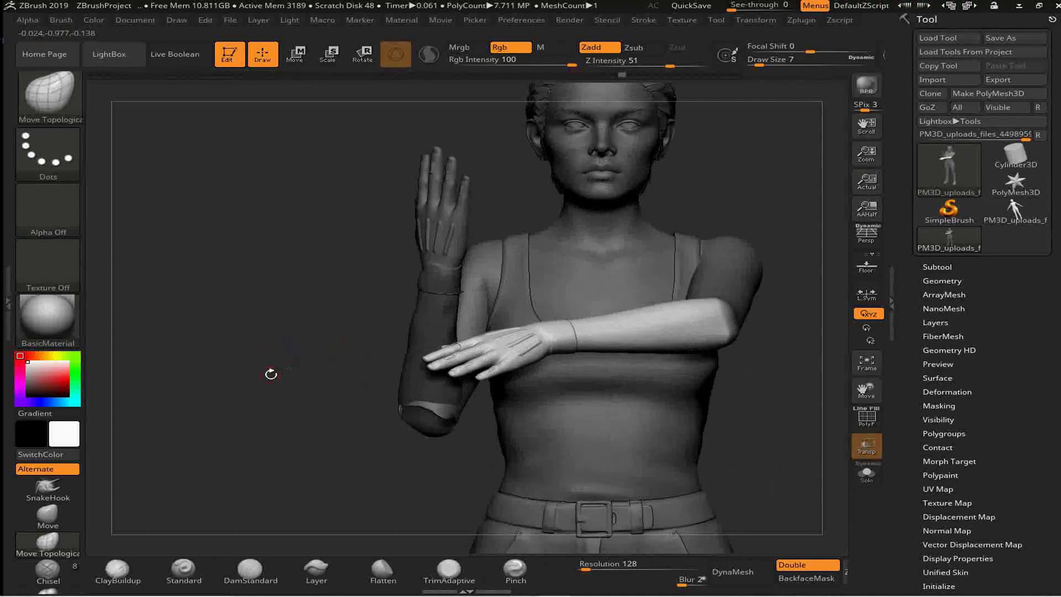
# Mask the head, torso, legs and left arm, leaving the right arm free from the shoulder down
pyautogui.click(286, 326)
pyautogui.click(676, 279)
pyautogui.moveTo(280, 403); pyautogui.dragTo(670, 241)
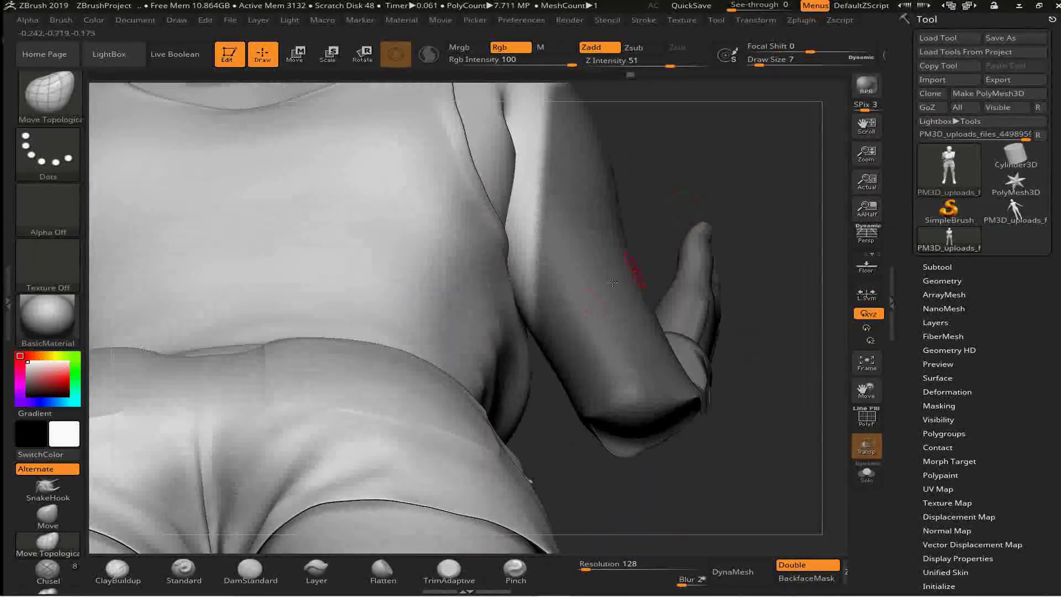
pyautogui.moveTo(517, 161)
pyautogui.mouseDown()
pyautogui.moveTo(240, 349)
pyautogui.moveTo(339, 258)
pyautogui.mouseUp()
pyautogui.press('ctrl')
pyautogui.moveTo(414, 323)
pyautogui.mouseDown()
pyautogui.moveTo(331, 244)
pyautogui.moveTo(436, 256)
pyautogui.mouseUp()
pyautogui.moveTo(255, 258); pyautogui.dragTo(610, 422)
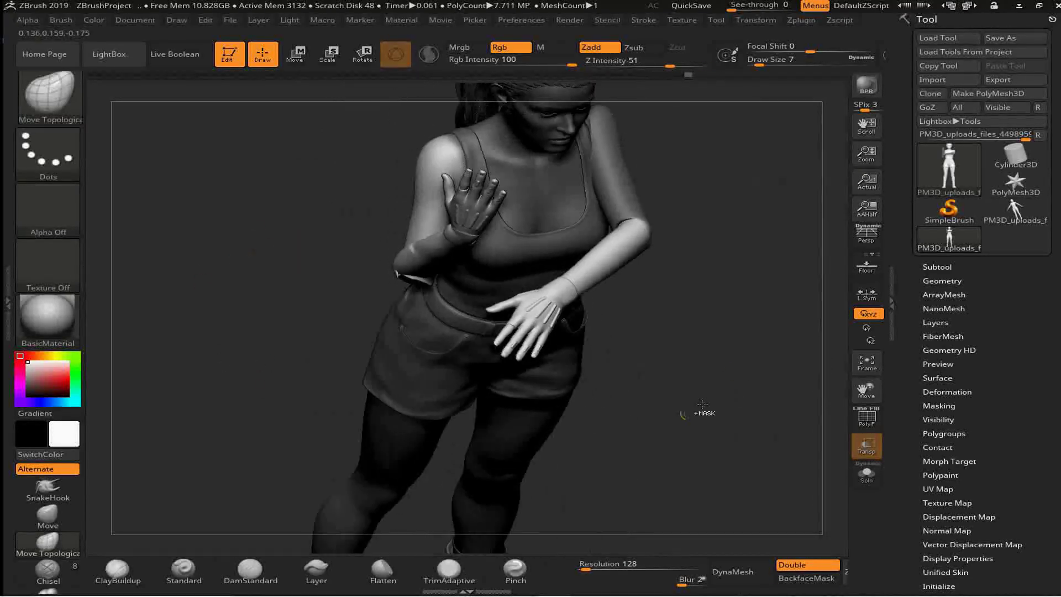
pyautogui.moveTo(652, 367); pyautogui.dragTo(639, 477)
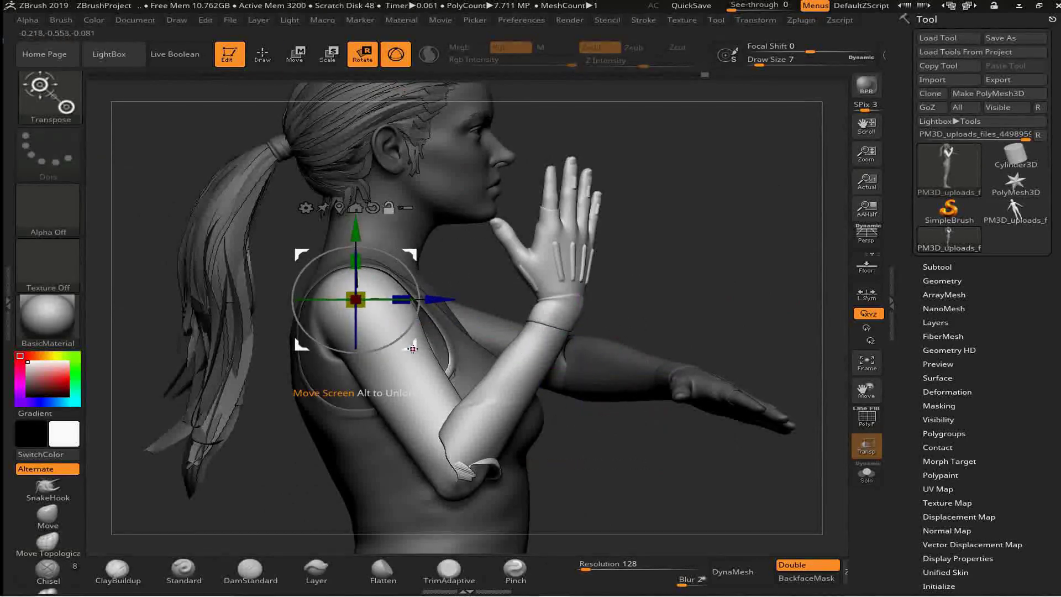
# Adjust the right arm's rotation around the shoulder, checking it from the side, above and behind
pyautogui.moveTo(399, 337); pyautogui.dragTo(542, 187)
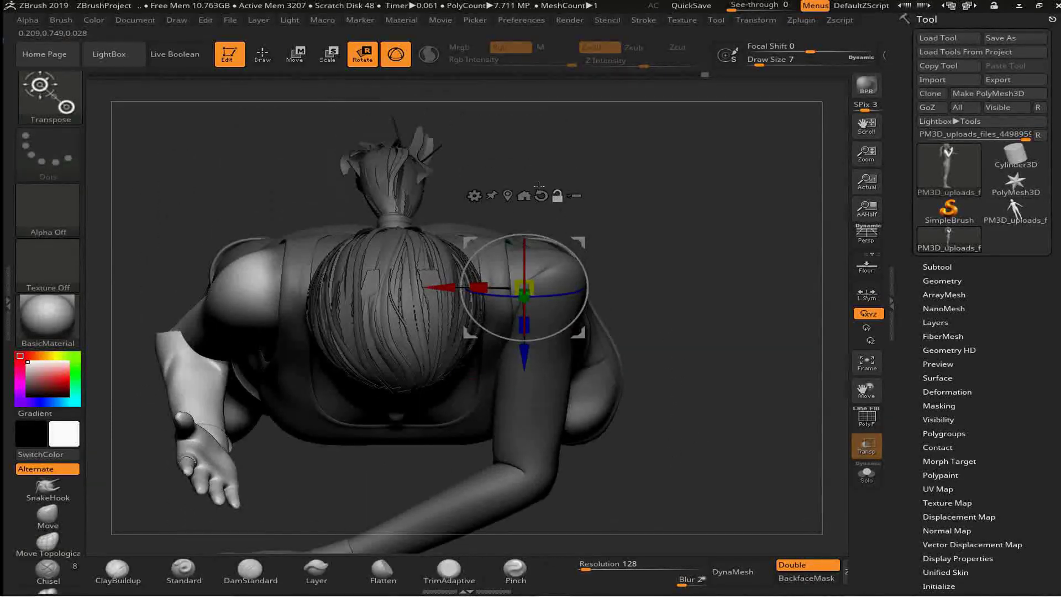
pyautogui.moveTo(177, 280); pyautogui.dragTo(726, 381)
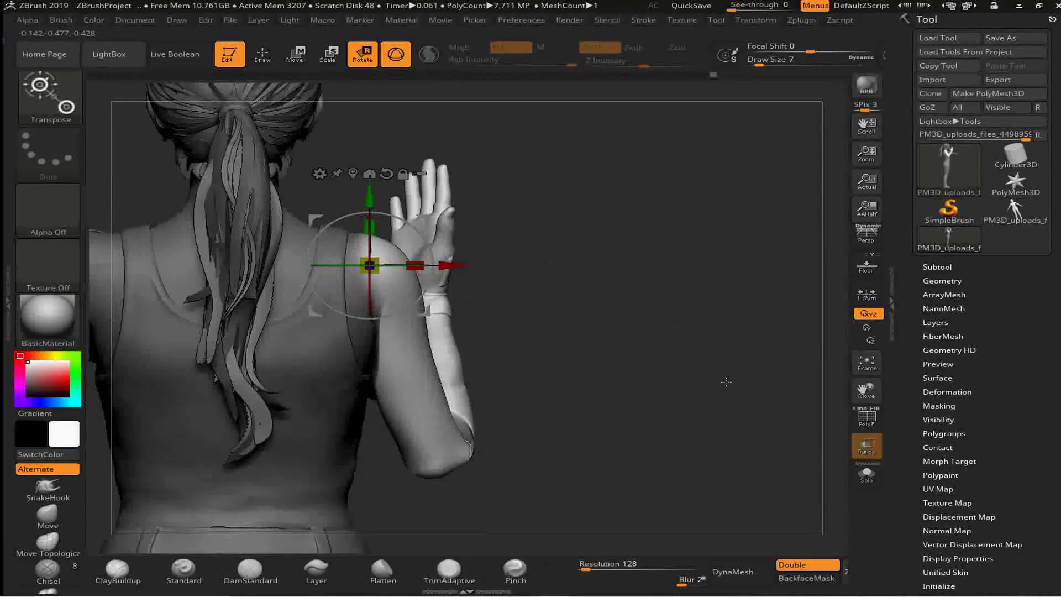
pyautogui.moveTo(640, 302)
pyautogui.mouseDown()
pyautogui.moveTo(760, 349)
pyautogui.moveTo(116, 514)
pyautogui.mouseUp()
# Repair the folded seam at the right elbow with the Move Topological and Smooth brushes, using draw size 13 for smoothing
pyautogui.click(48, 542)
pyautogui.moveTo(132, 387); pyautogui.dragTo(505, 377)
pyautogui.moveTo(385, 364); pyautogui.dragTo(444, 393, button='right')
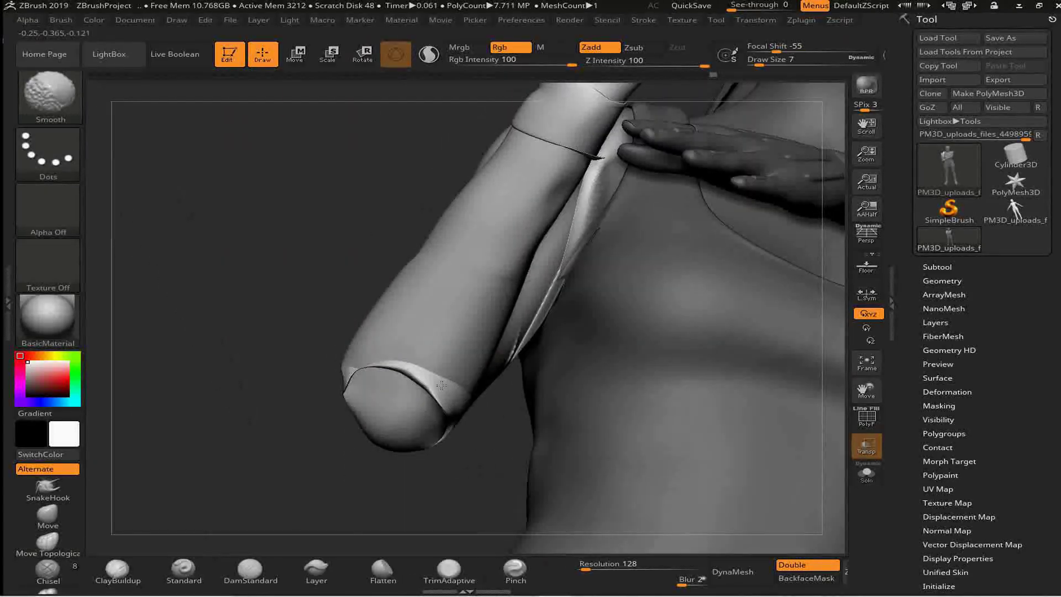
pyautogui.moveTo(443, 432)
pyautogui.mouseDown(button='right')
pyautogui.moveTo(473, 308)
pyautogui.moveTo(380, 293)
pyautogui.mouseUp(button='right')
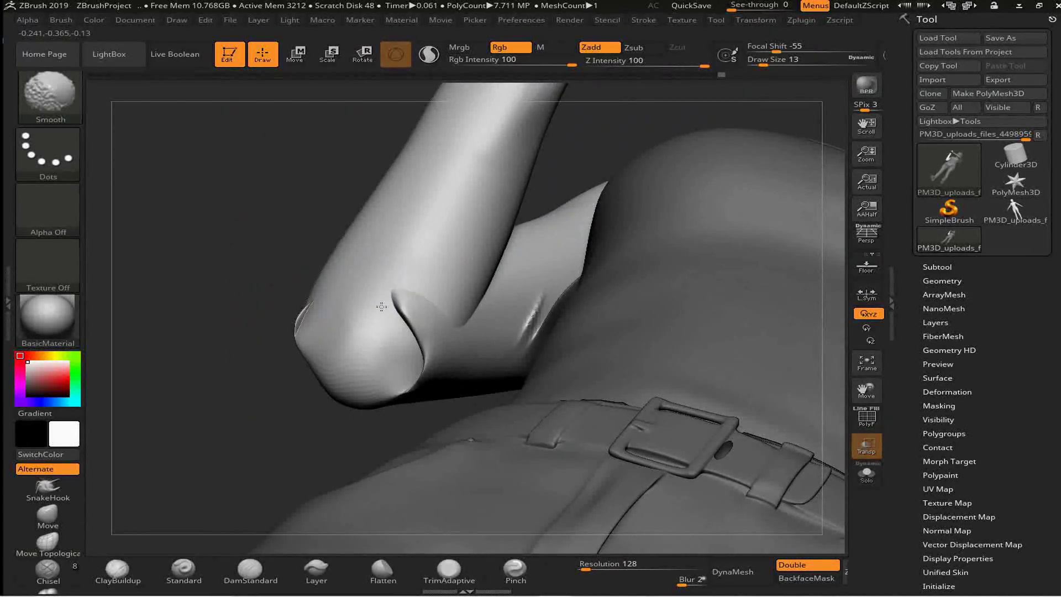
pyautogui.moveTo(436, 329)
pyautogui.mouseDown(button='right')
pyautogui.moveTo(526, 343)
pyautogui.moveTo(668, 331)
pyautogui.moveTo(618, 256)
pyautogui.moveTo(658, 365)
pyautogui.moveTo(414, 443)
pyautogui.moveTo(249, 298)
pyautogui.moveTo(247, 339)
pyautogui.moveTo(253, 324)
pyautogui.moveTo(267, 331)
pyautogui.moveTo(212, 321)
pyautogui.moveTo(682, 310)
pyautogui.moveTo(245, 278)
pyautogui.moveTo(177, 387)
pyautogui.moveTo(640, 321)
pyautogui.moveTo(387, 277)
pyautogui.moveTo(260, 221)
pyautogui.moveTo(471, 337)
pyautogui.moveTo(353, 343)
pyautogui.mouseUp(button='right')
# Mask the right upper arm down to the elbow, keeping the right forearm and hand free
pyautogui.keyDown('ctrl'); pyautogui.moveTo(348, 354); pyautogui.dragTo(303, 474); pyautogui.keyUp('ctrl')
pyautogui.moveTo(695, 438); pyautogui.dragTo(249, 442, button='right')
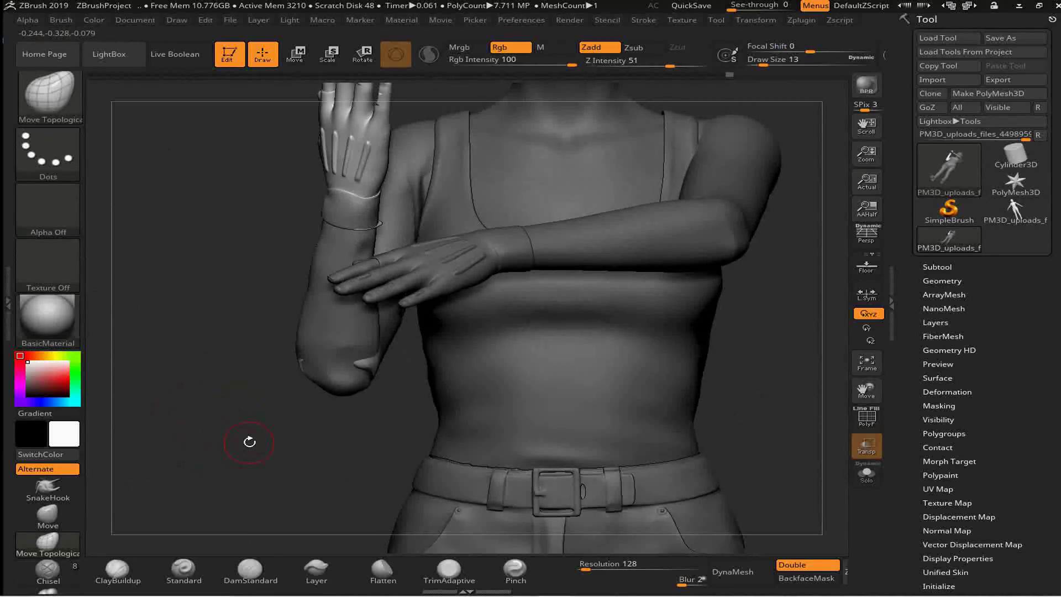
pyautogui.moveTo(250, 319); pyautogui.dragTo(720, 313, button='right')
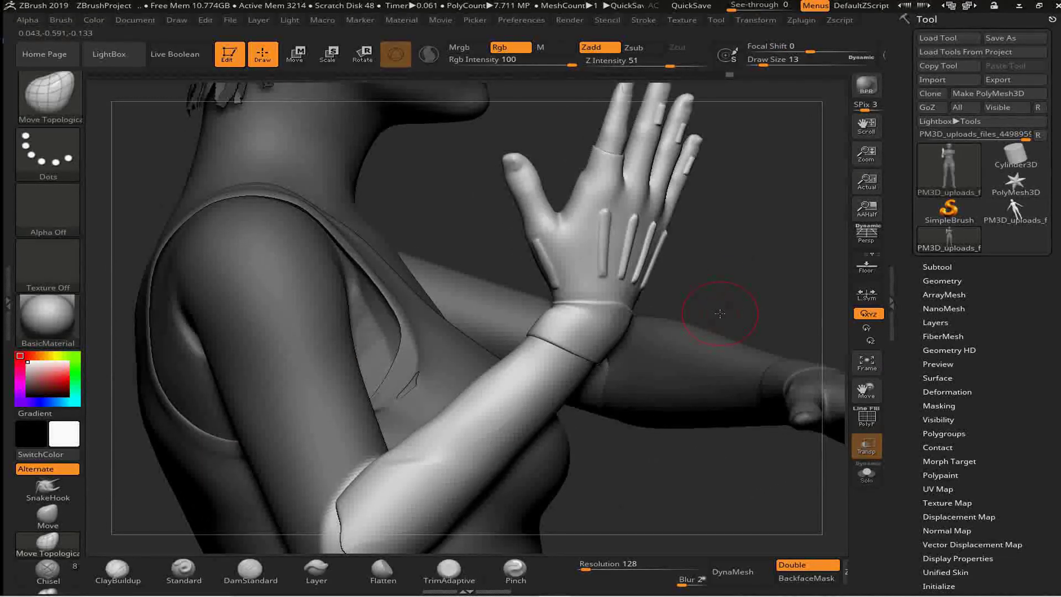
# Place the rotation gizmo at the right elbow and adjust the bend of the right forearm
pyautogui.moveTo(746, 260); pyautogui.dragTo(384, 418, button='right')
pyautogui.press('r')
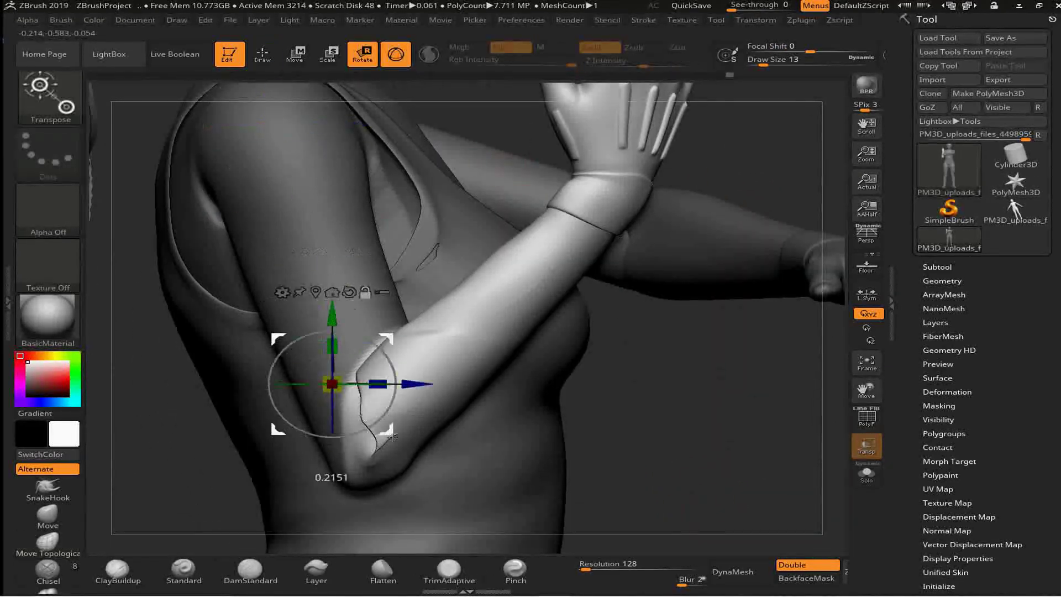
pyautogui.moveTo(644, 503); pyautogui.dragTo(705, 356, button='right')
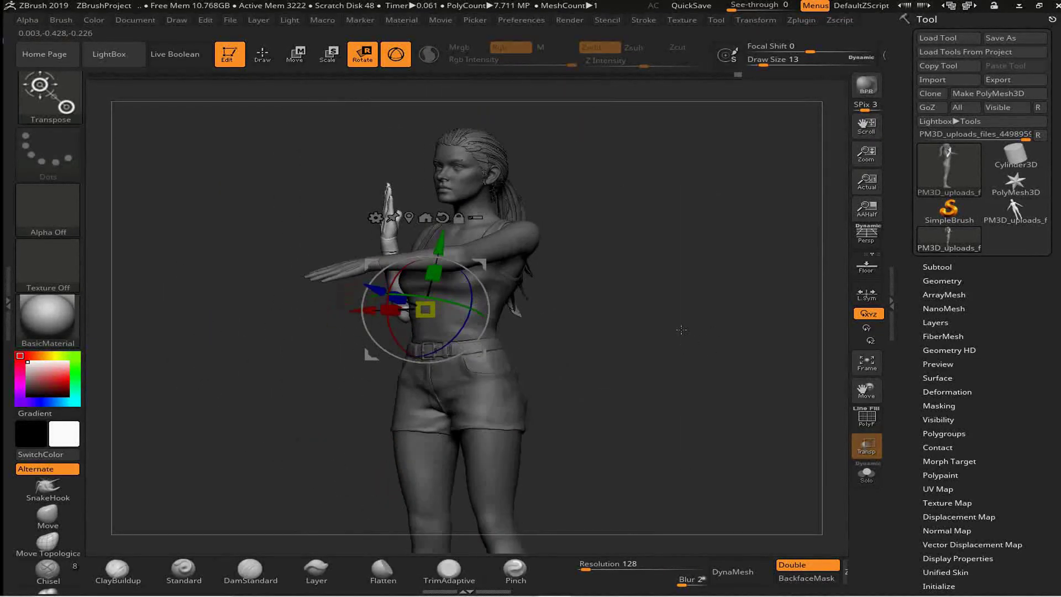
pyautogui.keyDown('ctrl'); pyautogui.moveTo(672, 410); pyautogui.dragTo(668, 343, button='right'); pyautogui.keyUp('ctrl')
pyautogui.moveTo(529, 305); pyautogui.dragTo(170, 371, button='right')
pyautogui.press('q')
# Mask the right forearm up to the wrist with a lasso so only the right hand stays free
pyautogui.moveTo(168, 260); pyautogui.dragTo(305, 390, button='right')
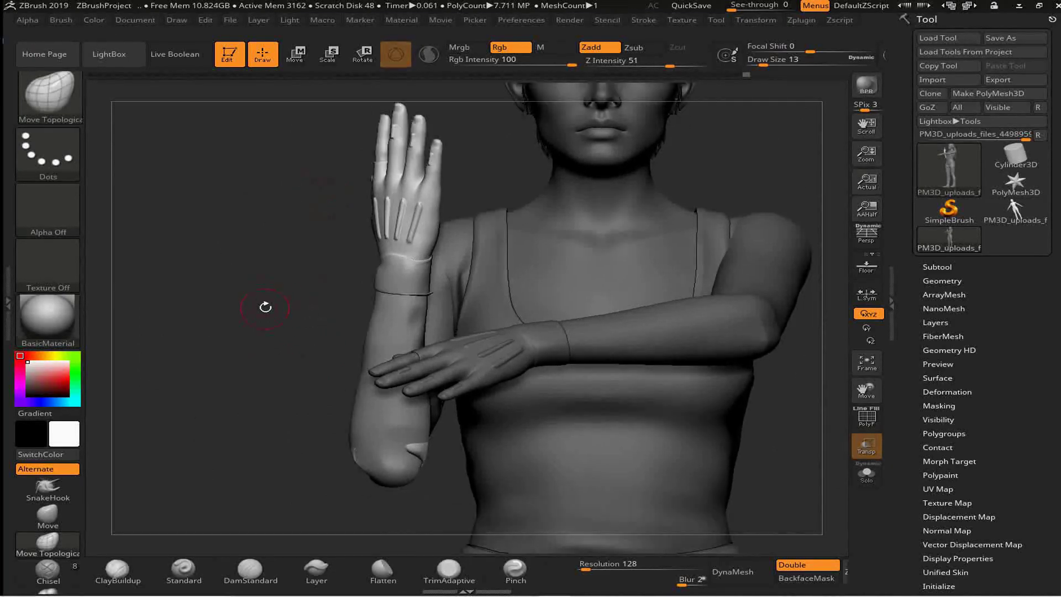
pyautogui.moveTo(268, 299); pyautogui.dragTo(476, 267, button='right')
pyautogui.moveTo(262, 259)
pyautogui.mouseDown(button='right')
pyautogui.moveTo(225, 301)
pyautogui.moveTo(301, 286)
pyautogui.mouseUp(button='right')
pyautogui.keyDown('ctrl'); pyautogui.moveTo(301, 287); pyautogui.dragTo(218, 302); pyautogui.keyUp('ctrl')
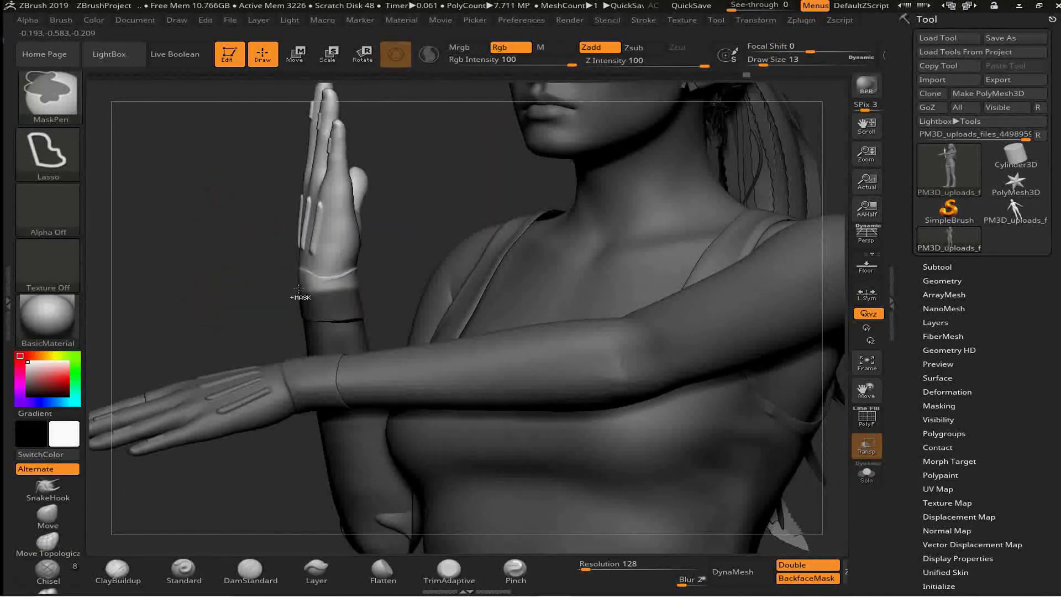
pyautogui.keyDown('ctrl'); pyautogui.click(97, 141); pyautogui.keyUp('ctrl')
# Center the rotation gizmo on the right wrist and rotate the hand in the front view
pyautogui.moveTo(331, 275)
pyautogui.mouseDown(button='right')
pyautogui.moveTo(440, 282)
pyautogui.moveTo(449, 307)
pyautogui.moveTo(482, 282)
pyautogui.mouseUp(button='right')
pyautogui.keyDown('shift'); pyautogui.moveTo(238, 258); pyautogui.dragTo(235, 337, button='right'); pyautogui.keyUp('shift')
pyautogui.moveTo(448, 226); pyautogui.dragTo(409, 297, button='right')
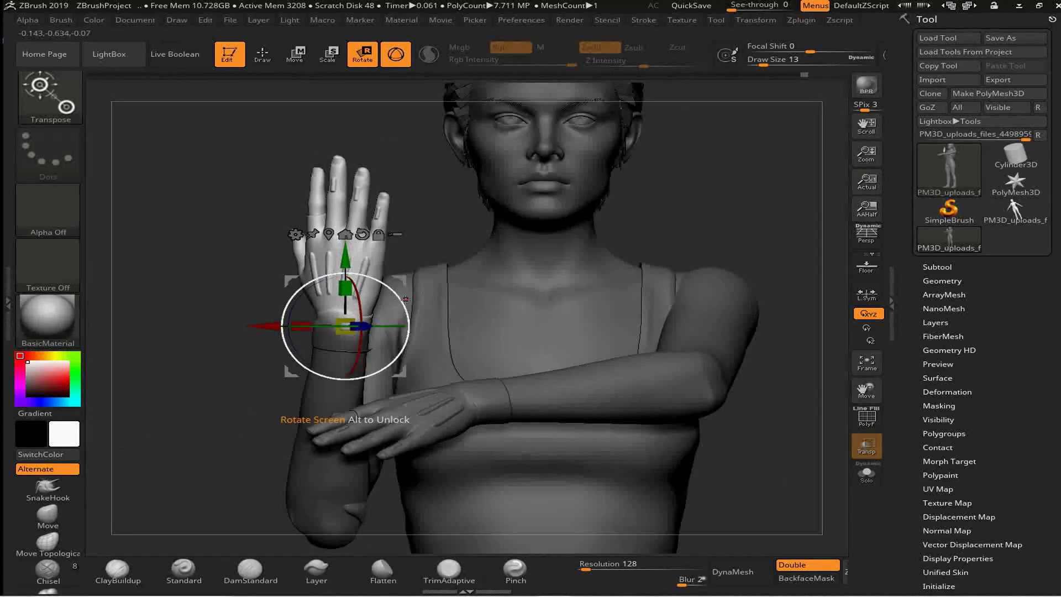
pyautogui.moveTo(202, 368)
pyautogui.mouseDown(button='right')
pyautogui.moveTo(182, 354)
pyautogui.moveTo(201, 365)
pyautogui.mouseUp(button='right')
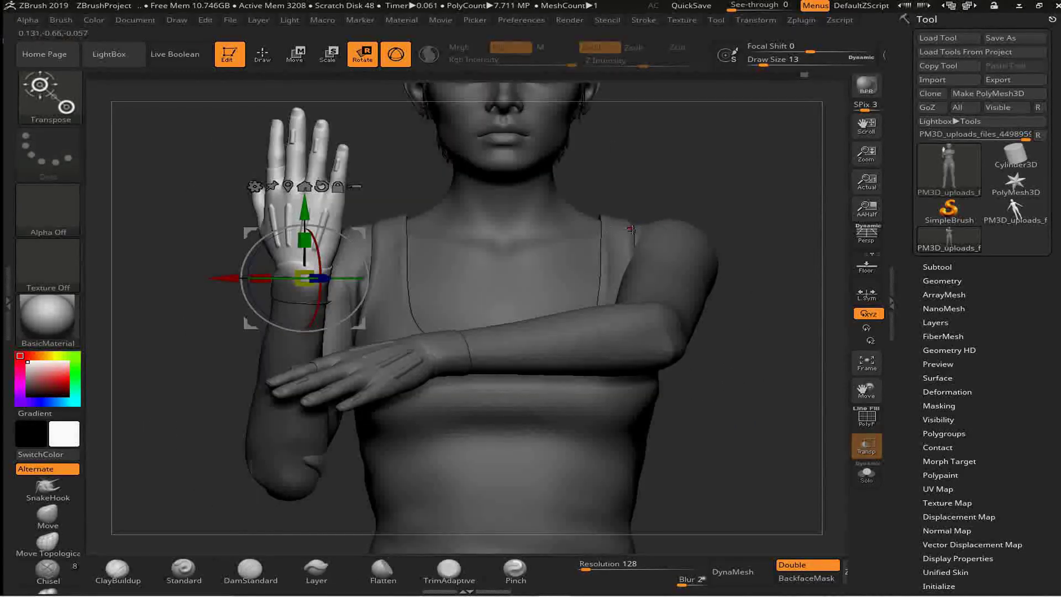
pyautogui.click(263, 53)
# Mask the four fingers of the right hand down to the knuckles, working at draw size 7
pyautogui.moveTo(159, 321)
pyautogui.keyDown('alt'); pyautogui.mouseDown(button='right')
pyautogui.moveTo(159, 340)
pyautogui.moveTo(535, 197)
pyautogui.moveTo(661, 281)
pyautogui.moveTo(689, 337)
pyautogui.moveTo(285, 467)
pyautogui.moveTo(437, 329)
pyautogui.moveTo(553, 248)
pyautogui.mouseUp(button='right'); pyautogui.keyUp('alt')
pyautogui.press('ctrl')
pyautogui.press('b')
pyautogui.press('s')
pyautogui.press('h')
pyautogui.press('space')
pyautogui.moveTo(480, 348)
pyautogui.mouseDown(button='right')
pyautogui.moveTo(481, 254)
pyautogui.moveTo(392, 293)
pyautogui.moveTo(682, 213)
pyautogui.moveTo(343, 283)
pyautogui.mouseUp(button='right')
pyautogui.press('ctrl')
pyautogui.moveTo(391, 363)
pyautogui.mouseDown(button='right')
pyautogui.moveTo(335, 235)
pyautogui.moveTo(605, 242)
pyautogui.moveTo(639, 275)
pyautogui.moveTo(710, 386)
pyautogui.mouseUp(button='right')
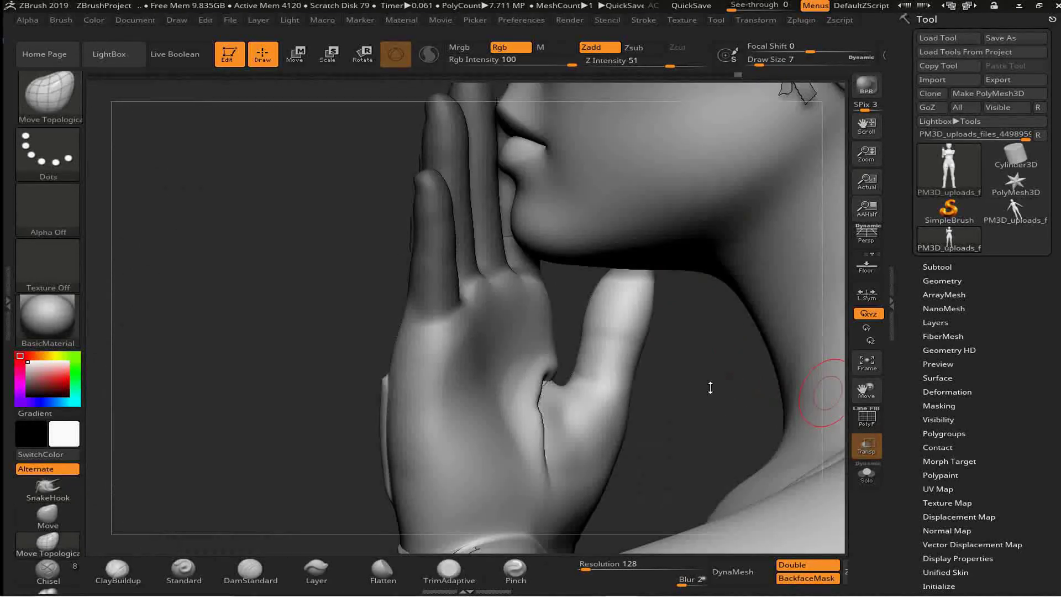
# With only the right hand's fingers unmasked, move the rotation gizmo to the middle knuckle and rotate the fingers slightly
pyautogui.press('r')
pyautogui.click(478, 282)
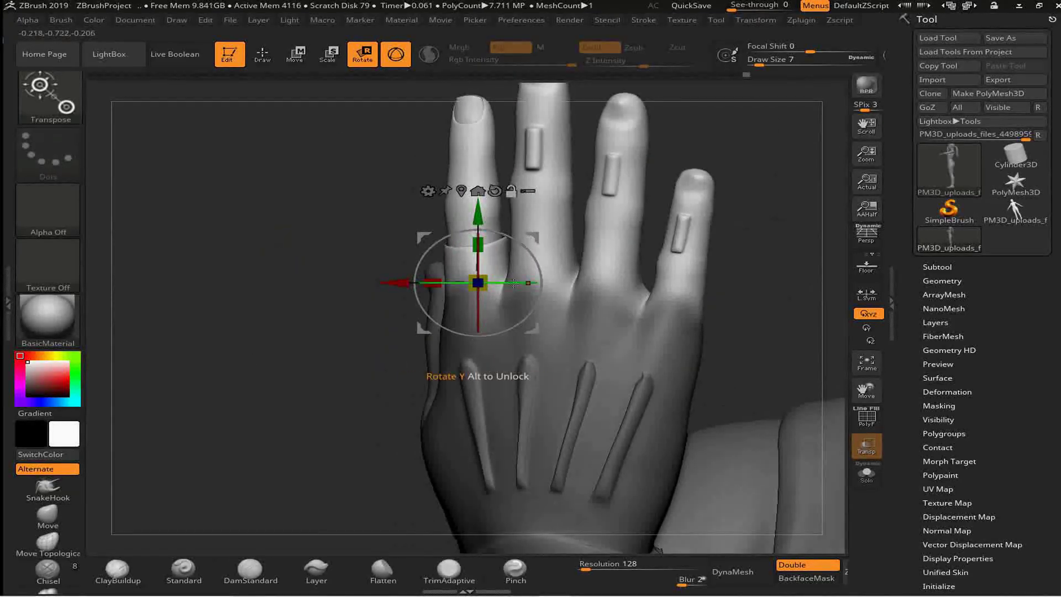
pyautogui.keyDown('alt'); pyautogui.moveTo(476, 280); pyautogui.dragTo(564, 282); pyautogui.keyUp('alt')
pyautogui.moveTo(564, 282); pyautogui.dragTo(788, 426, button='right')
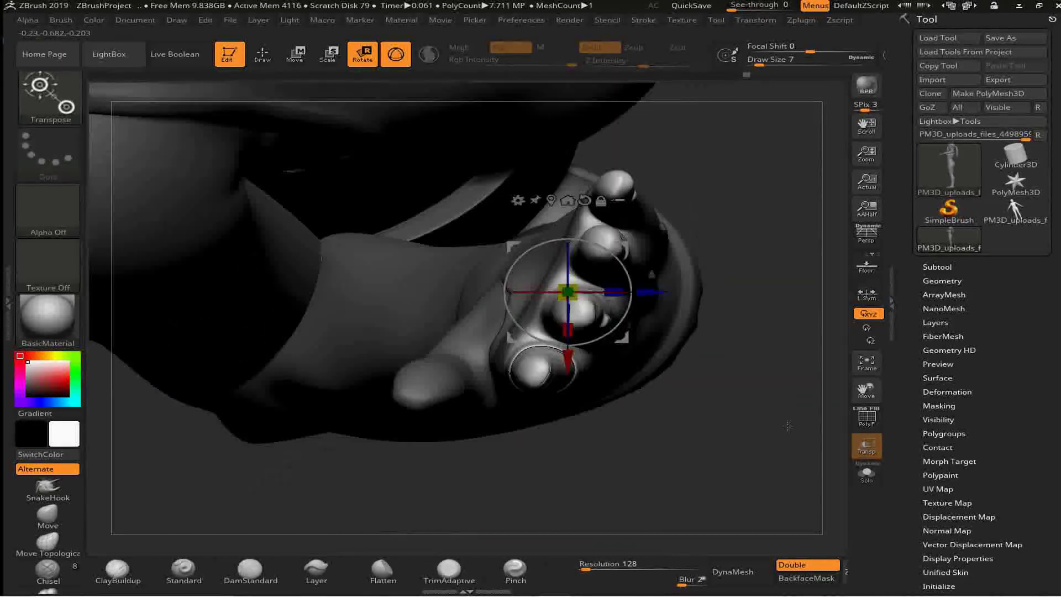
pyautogui.moveTo(629, 277); pyautogui.dragTo(617, 329)
pyautogui.moveTo(562, 362); pyautogui.dragTo(782, 236, button='right')
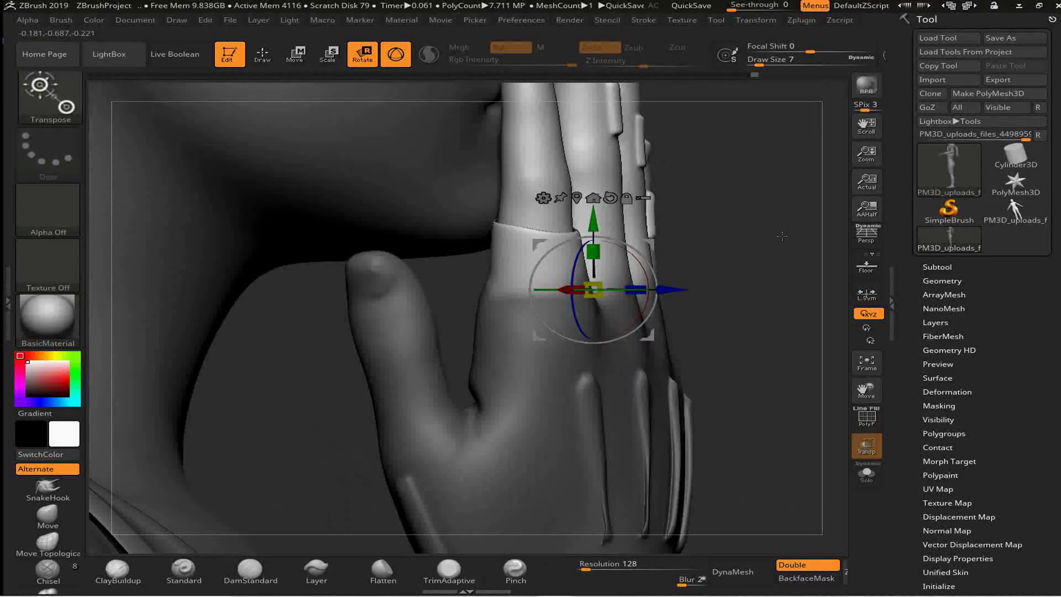
pyautogui.press('q')
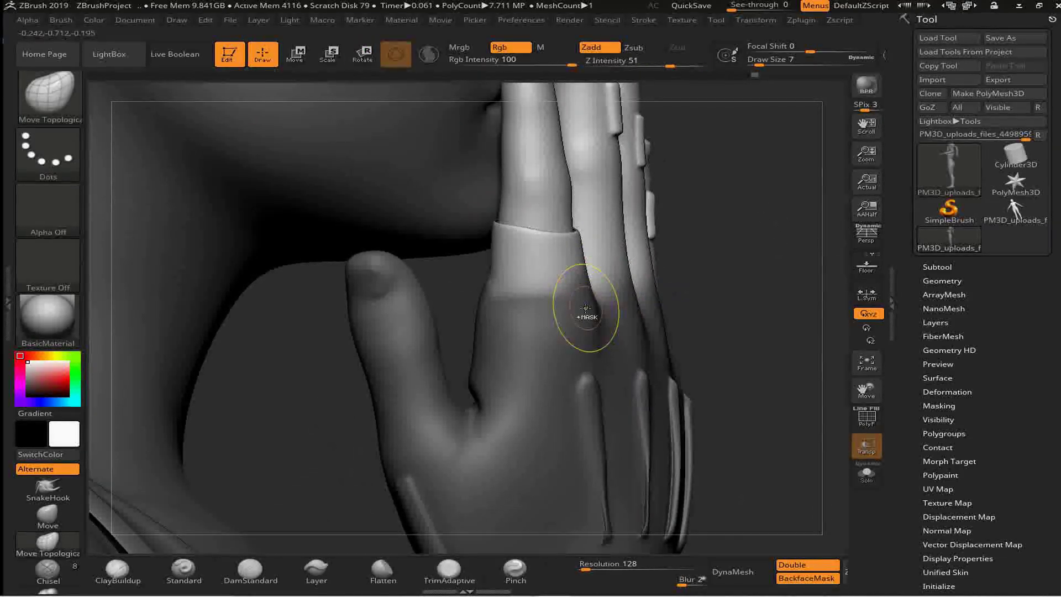
# Bend the four unmasked fingers of the right hand at the knuckles with the rotation gizmo
pyautogui.moveTo(548, 220); pyautogui.dragTo(315, 350, button='right')
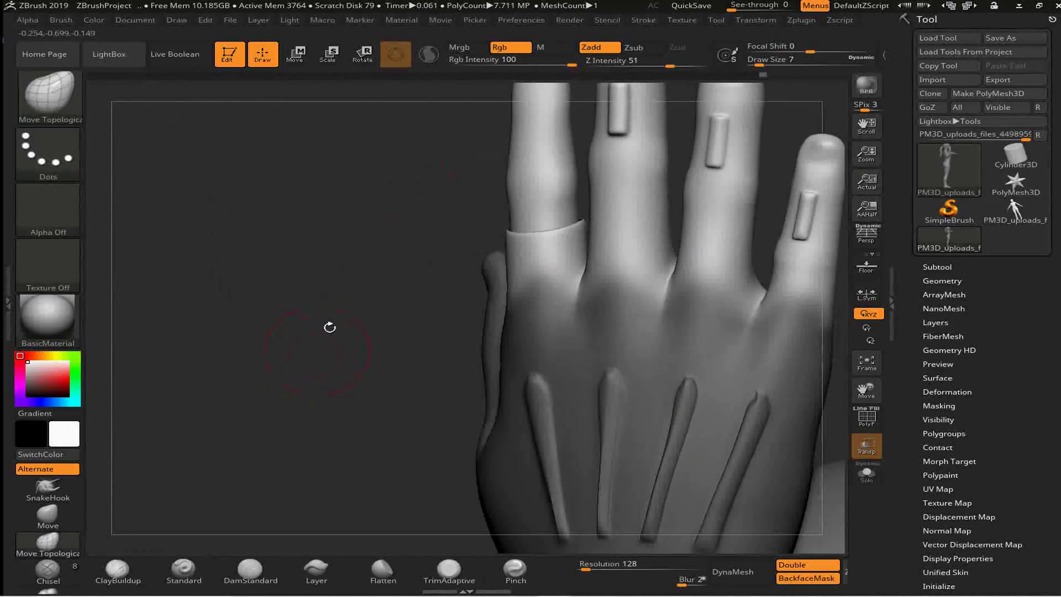
pyautogui.press('r')
pyautogui.moveTo(552, 277); pyautogui.dragTo(654, 355, button='right')
pyautogui.moveTo(654, 355); pyautogui.dragTo(651, 287)
pyautogui.moveTo(650, 287)
pyautogui.mouseDown(button='right')
pyautogui.moveTo(619, 299)
pyautogui.moveTo(560, 293)
pyautogui.moveTo(520, 316)
pyautogui.moveTo(623, 363)
pyautogui.moveTo(552, 331)
pyautogui.mouseUp(button='right')
# Lasso-mask the right hand so only the index finger stays free, and rotate that finger at its base
pyautogui.press('q')
pyautogui.click(48, 154)
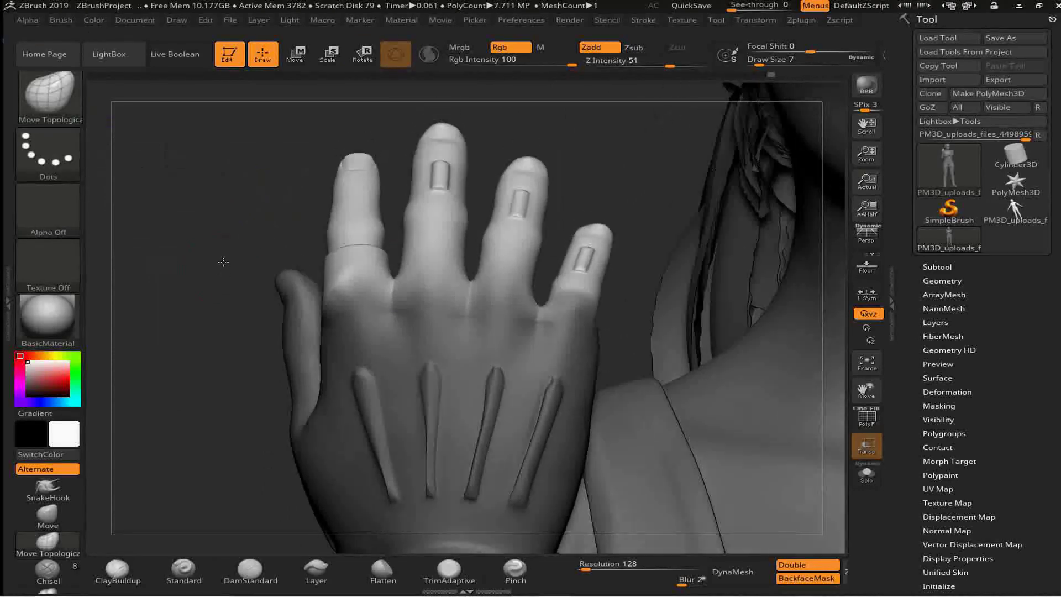
pyautogui.moveTo(188, 251)
pyautogui.mouseDown(button='right')
pyautogui.moveTo(240, 275)
pyautogui.moveTo(217, 318)
pyautogui.mouseUp(button='right')
pyautogui.keyDown('ctrl'); pyautogui.moveTo(556, 464); pyautogui.dragTo(335, 282); pyautogui.keyUp('ctrl')
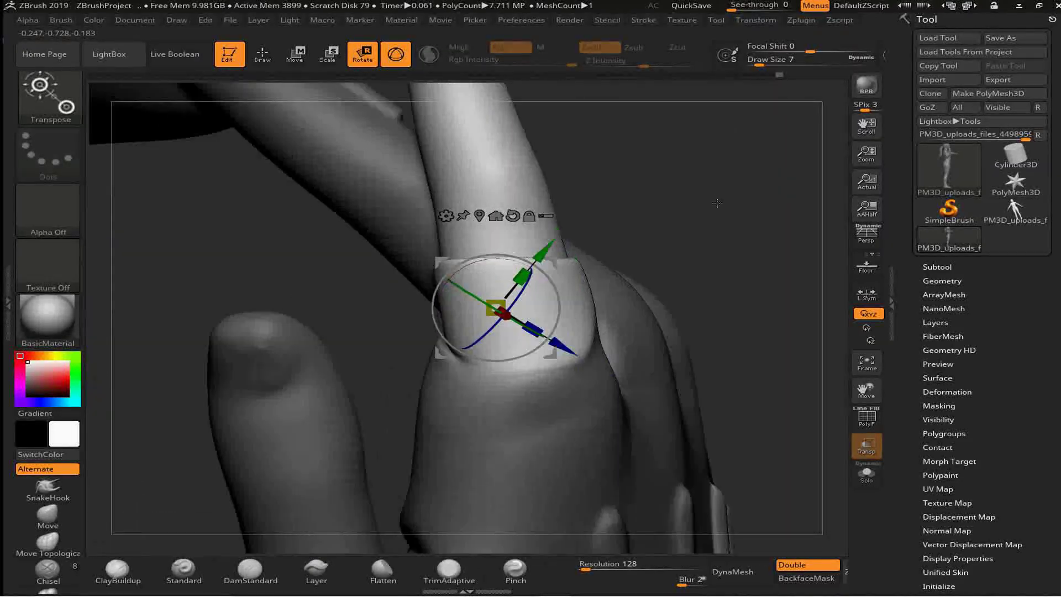
pyautogui.moveTo(717, 202)
pyautogui.mouseDown()
pyautogui.moveTo(553, 166)
pyautogui.moveTo(366, 70)
pyautogui.mouseUp()
# Mask the index finger's base section up to its middle joint with a lasso and refine the mask edge at draw size 3
pyautogui.press('q')
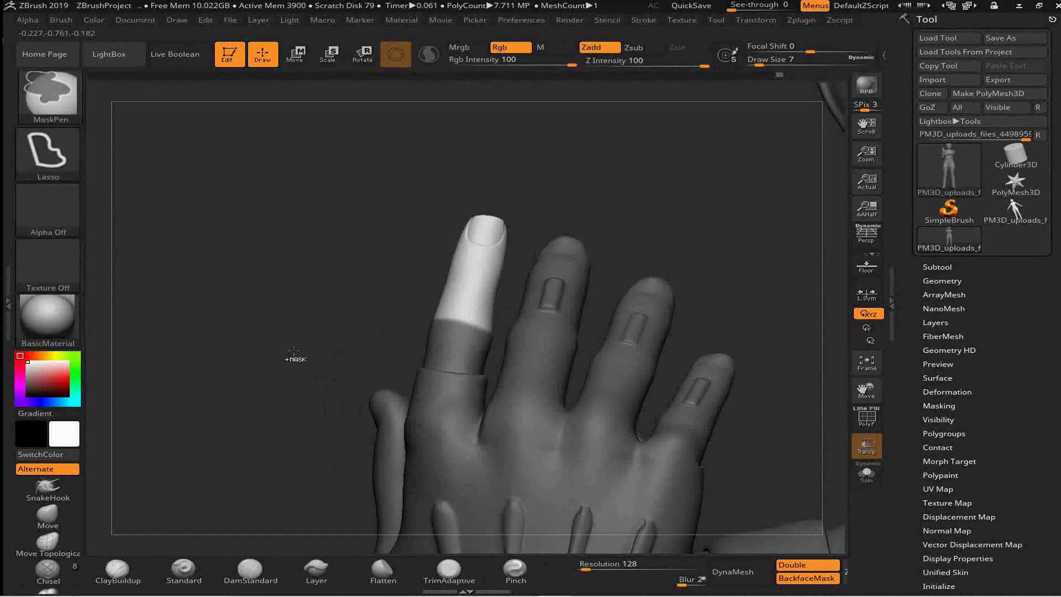
pyautogui.moveTo(297, 350); pyautogui.dragTo(232, 232)
pyautogui.click(48, 155)
pyautogui.click(136, 166)
pyautogui.moveTo(491, 327); pyautogui.dragTo(548, 320, button='right')
pyautogui.moveTo(705, 333); pyautogui.dragTo(628, 260, button='right')
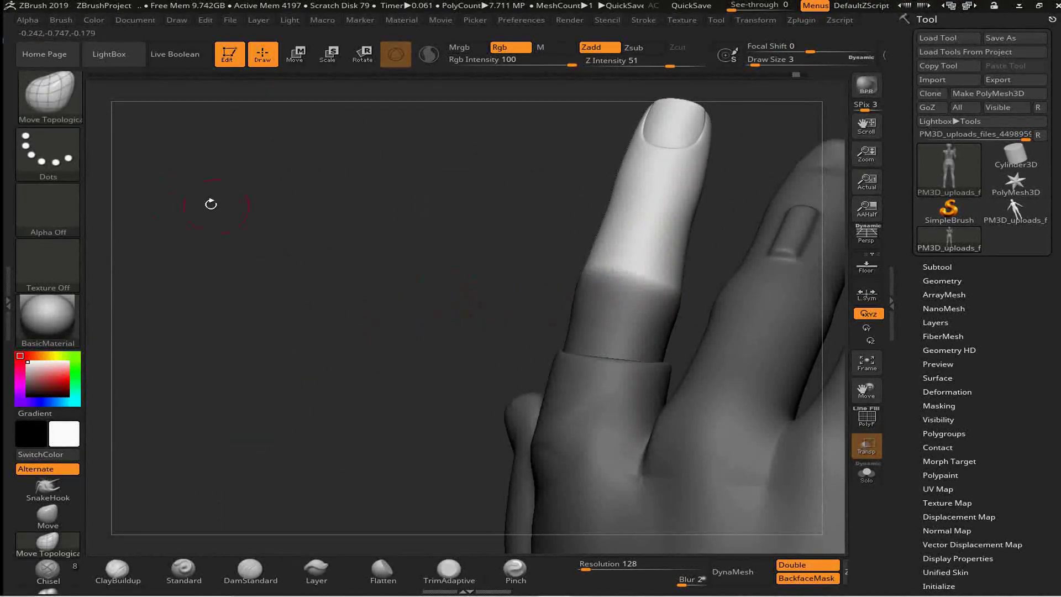
pyautogui.press('ctrl')
pyautogui.moveTo(664, 224); pyautogui.dragTo(606, 446, button='right')
# Bend the free outer part of the right index finger at its middle joint with the rotation gizmo
pyautogui.press('r')
pyautogui.moveTo(506, 273); pyautogui.dragTo(190, 292, button='right')
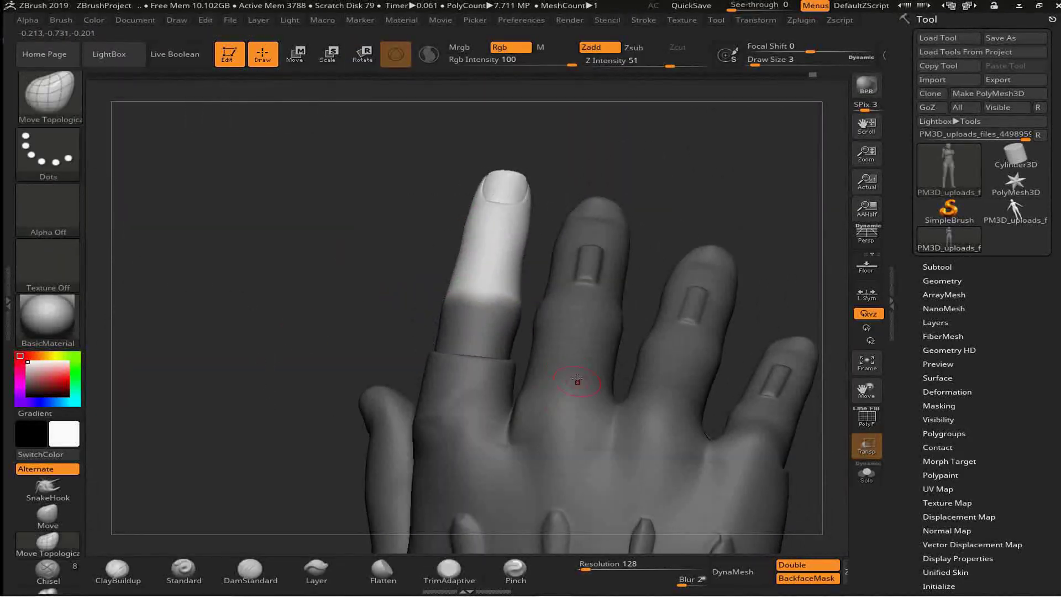
pyautogui.moveTo(563, 393); pyautogui.dragTo(282, 302, button='right')
pyautogui.moveTo(502, 120)
pyautogui.mouseDown(button='right')
pyautogui.moveTo(190, 256)
pyautogui.moveTo(204, 241)
pyautogui.mouseUp(button='right')
pyautogui.moveTo(423, 293)
pyautogui.mouseDown(button='right')
pyautogui.moveTo(415, 278)
pyautogui.moveTo(406, 296)
pyautogui.moveTo(252, 346)
pyautogui.moveTo(450, 289)
pyautogui.moveTo(466, 364)
pyautogui.mouseUp(button='right')
# Refine the index finger's bend with another rotation, smooth the joint and clear the mask
pyautogui.press('ctrl')
pyautogui.press('r')
pyautogui.moveTo(262, 420)
pyautogui.mouseDown(button='right')
pyautogui.moveTo(225, 343)
pyautogui.moveTo(431, 328)
pyautogui.mouseUp(button='right')
pyautogui.press('q')
pyautogui.press('shift')
pyautogui.moveTo(454, 368); pyautogui.dragTo(696, 273, button='right')
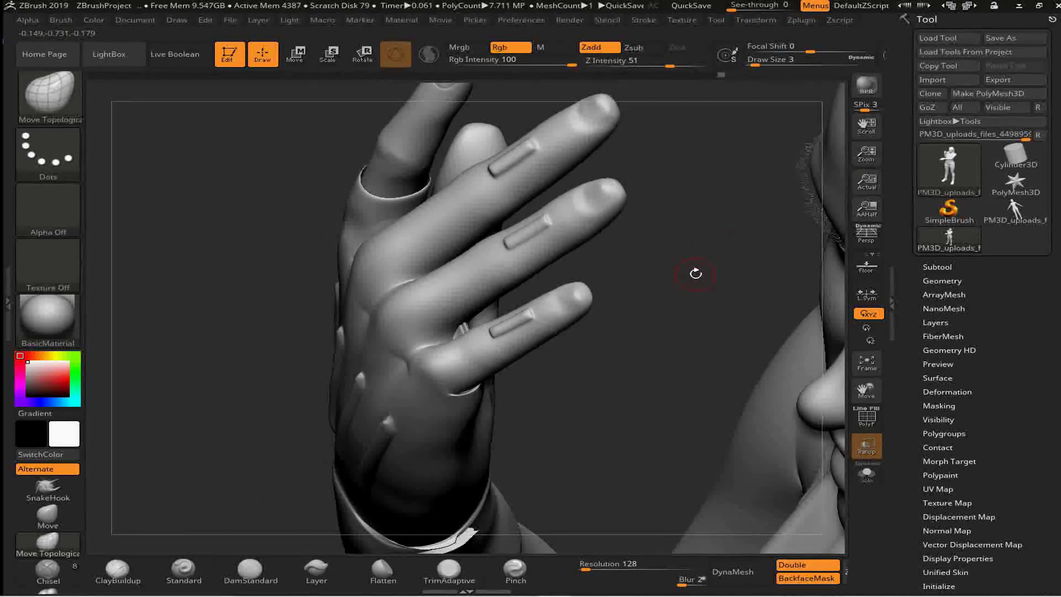
# Isolate the right hand with a rectangular selection and mask the middle finger's outer part down to the middle joint
pyautogui.moveTo(678, 318); pyautogui.dragTo(567, 124, button='right')
pyautogui.moveTo(379, 202)
pyautogui.mouseDown(button='right')
pyautogui.moveTo(666, 237)
pyautogui.moveTo(667, 429)
pyautogui.moveTo(623, 256)
pyautogui.mouseUp(button='right')
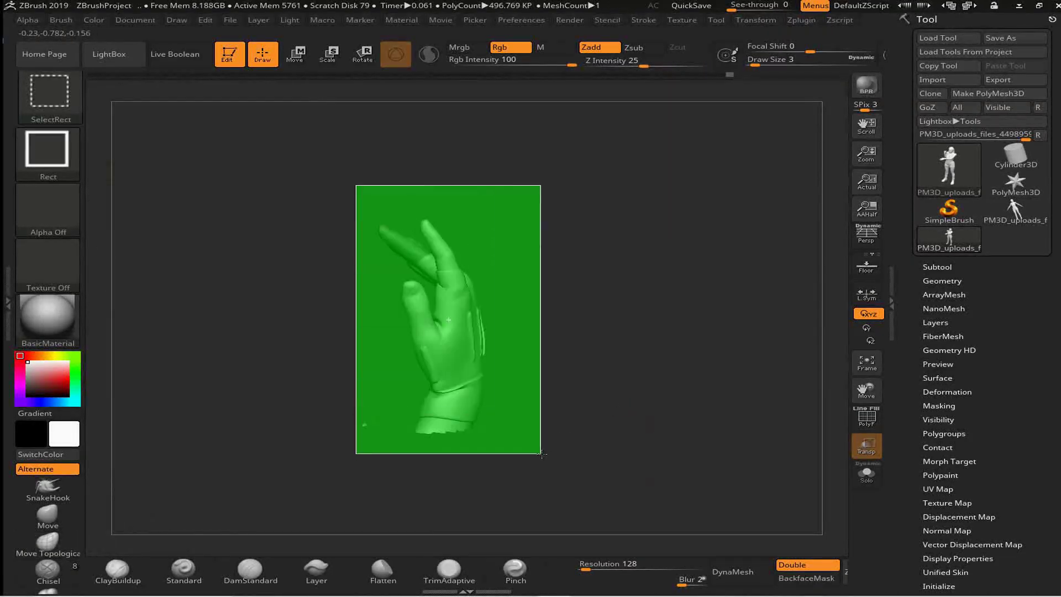
pyautogui.keyDown('ctrl'); pyautogui.keyDown('shift'); pyautogui.moveTo(542, 455); pyautogui.dragTo(542, 455); pyautogui.keyUp('shift'); pyautogui.keyUp('ctrl')
pyautogui.press('f')
pyautogui.moveTo(707, 320)
pyautogui.mouseDown(button='right')
pyautogui.moveTo(770, 414)
pyautogui.moveTo(711, 398)
pyautogui.moveTo(754, 313)
pyautogui.moveTo(444, 310)
pyautogui.mouseUp(button='right')
pyautogui.moveTo(715, 433); pyautogui.dragTo(699, 356, button='right')
pyautogui.press('f')
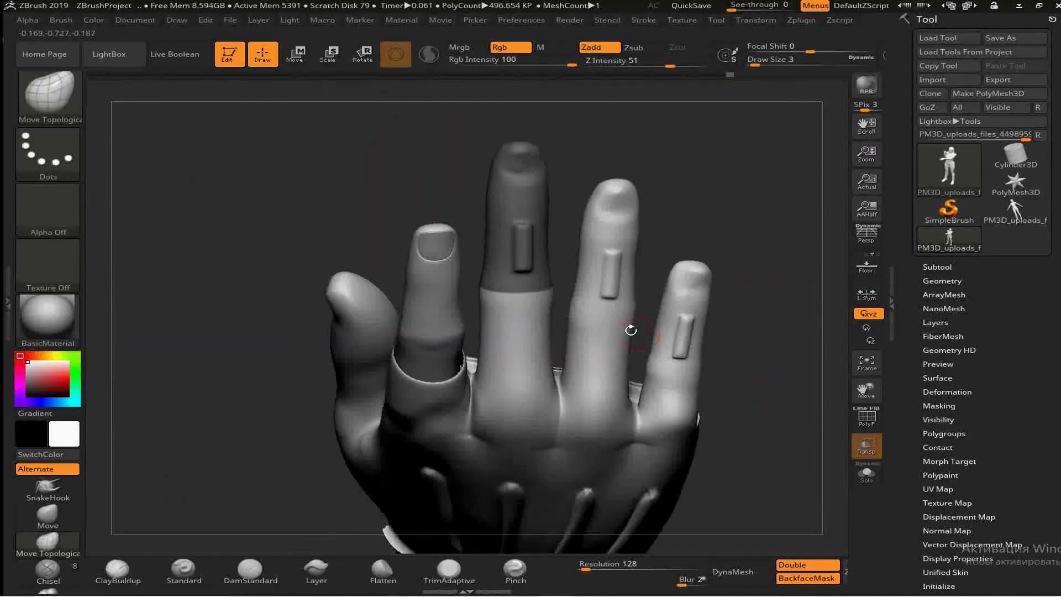
pyautogui.moveTo(515, 314)
pyautogui.mouseDown(button='right')
pyautogui.moveTo(608, 288)
pyautogui.moveTo(597, 276)
pyautogui.moveTo(616, 252)
pyautogui.mouseUp(button='right')
# Rotate the middle finger's outer part at its middle joint, adjusting its bend and sideways angle, and clear the mask
pyautogui.press('r')
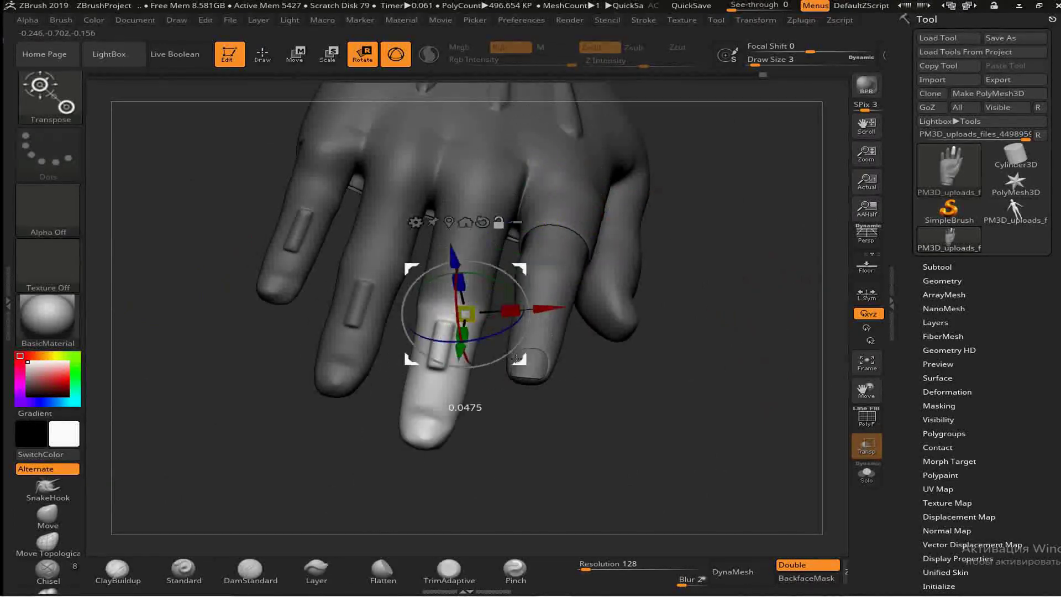
pyautogui.moveTo(522, 356); pyautogui.dragTo(639, 278, button='right')
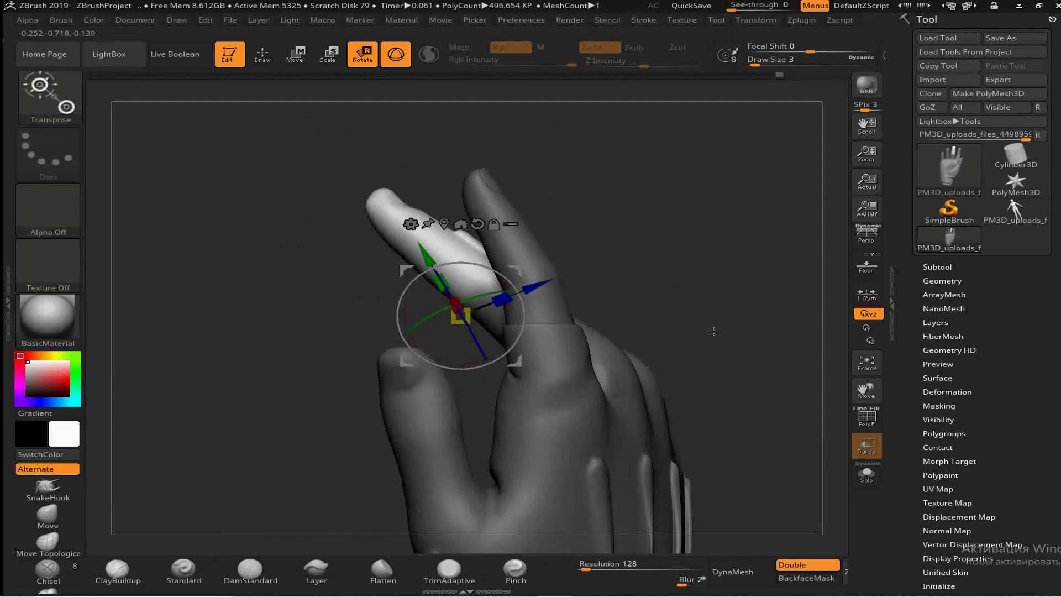
pyautogui.moveTo(552, 347); pyautogui.dragTo(704, 359, button='right')
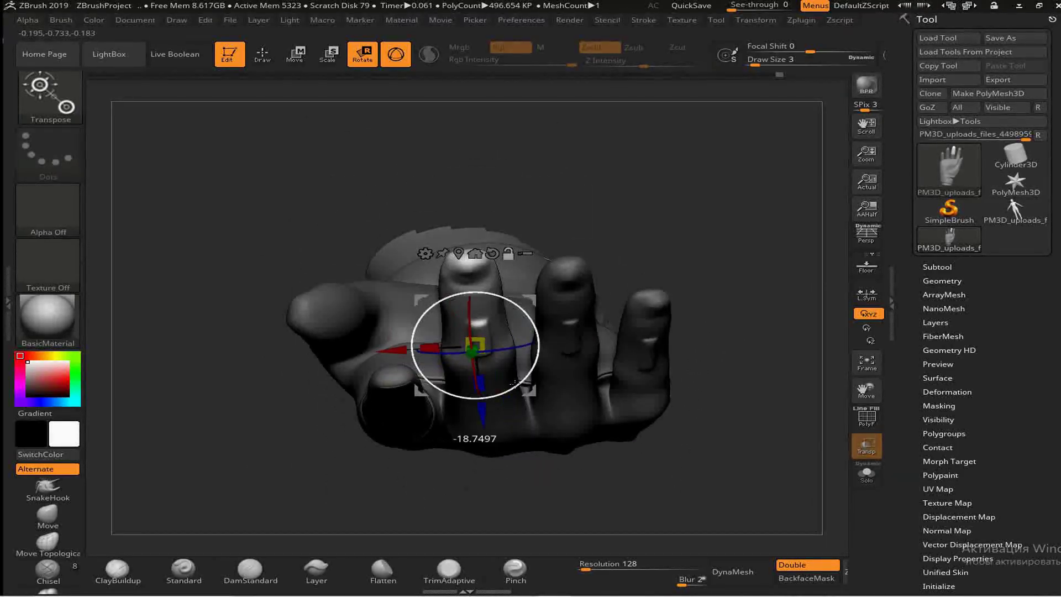
pyautogui.moveTo(607, 284); pyautogui.dragTo(510, 335, button='right')
pyautogui.press('q')
pyautogui.moveTo(598, 307)
pyautogui.mouseDown(button='right')
pyautogui.moveTo(430, 347)
pyautogui.moveTo(531, 332)
pyautogui.moveTo(467, 285)
pyautogui.moveTo(433, 300)
pyautogui.moveTo(753, 237)
pyautogui.moveTo(769, 289)
pyautogui.moveTo(737, 291)
pyautogui.moveTo(403, 67)
pyautogui.mouseUp(button='right')
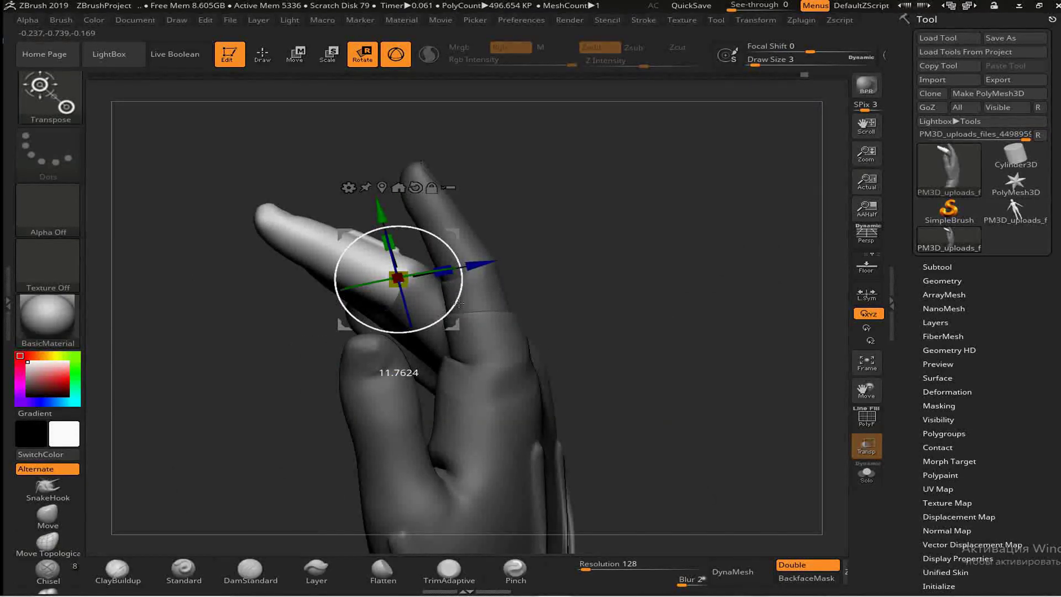
pyautogui.moveTo(676, 435); pyautogui.dragTo(602, 266, button='right')
pyautogui.moveTo(675, 368); pyautogui.dragTo(714, 319, button='right')
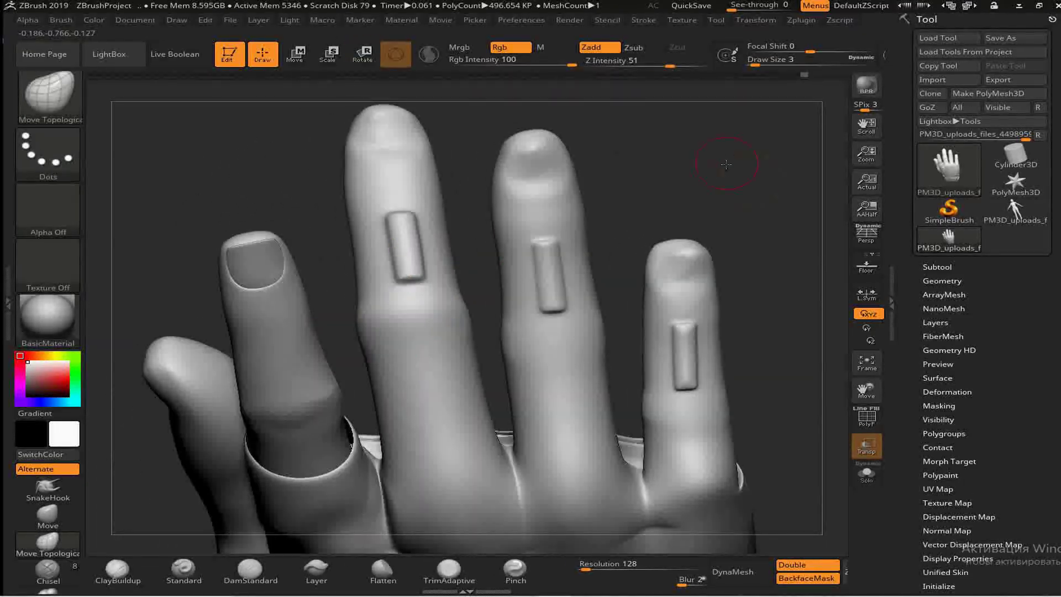
# Mask the middle finger's tip from the last joint and even out the mask edge on the palm side with Dots strokes
pyautogui.click(60, 154)
pyautogui.moveTo(277, 119); pyautogui.dragTo(343, 125, button='right')
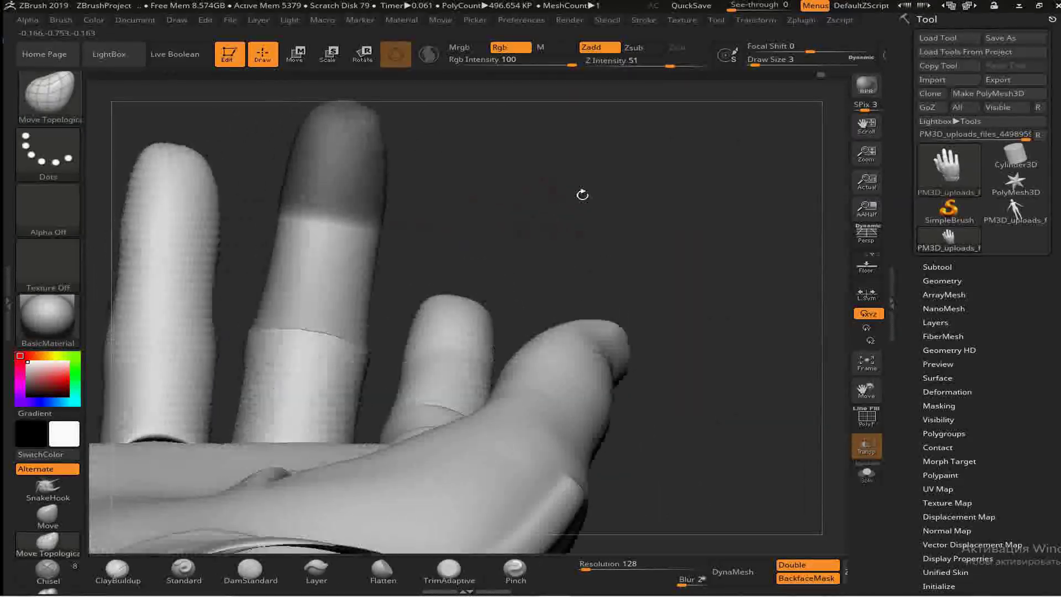
pyautogui.moveTo(580, 196); pyautogui.dragTo(423, 268, button='right')
pyautogui.hotkey('ctrl', 'i')
pyautogui.click(71, 154)
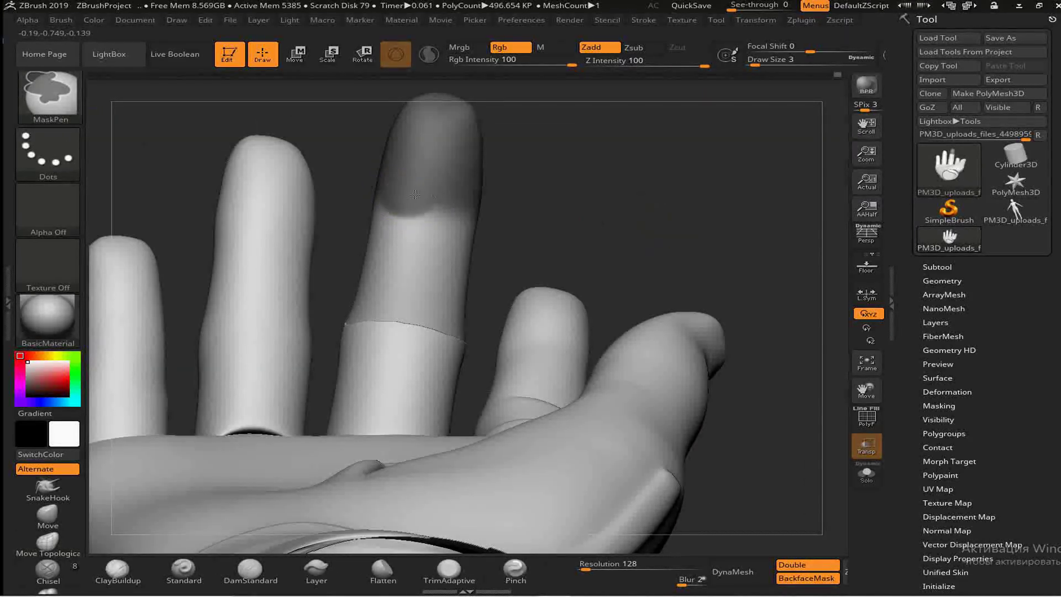
pyautogui.moveTo(422, 195)
pyautogui.mouseDown(button='right')
pyautogui.moveTo(471, 185)
pyautogui.moveTo(635, 214)
pyautogui.moveTo(522, 326)
pyautogui.mouseUp(button='right')
# Bend the middle finger's tip at its last joint with the rotation gizmo
pyautogui.press('r')
pyautogui.moveTo(421, 139); pyautogui.dragTo(661, 299, button='right')
pyautogui.press('r')
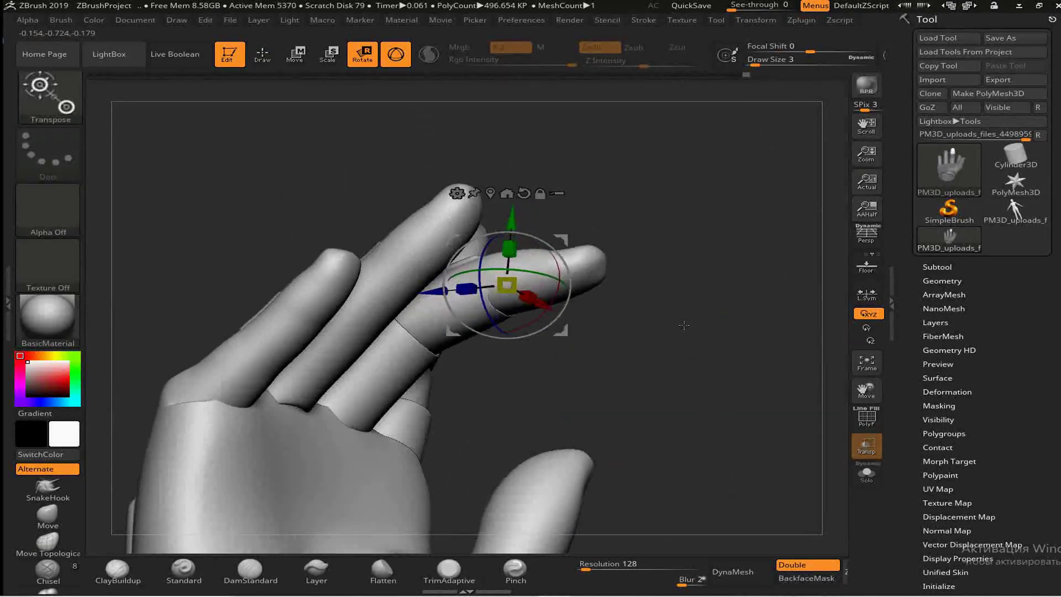
pyautogui.moveTo(697, 352); pyautogui.dragTo(480, 204, button='right')
# Mask the ring finger's outer part down to the middle joint with MaskPen at Z Intensity 54, and invert the mask
pyautogui.click(60, 160)
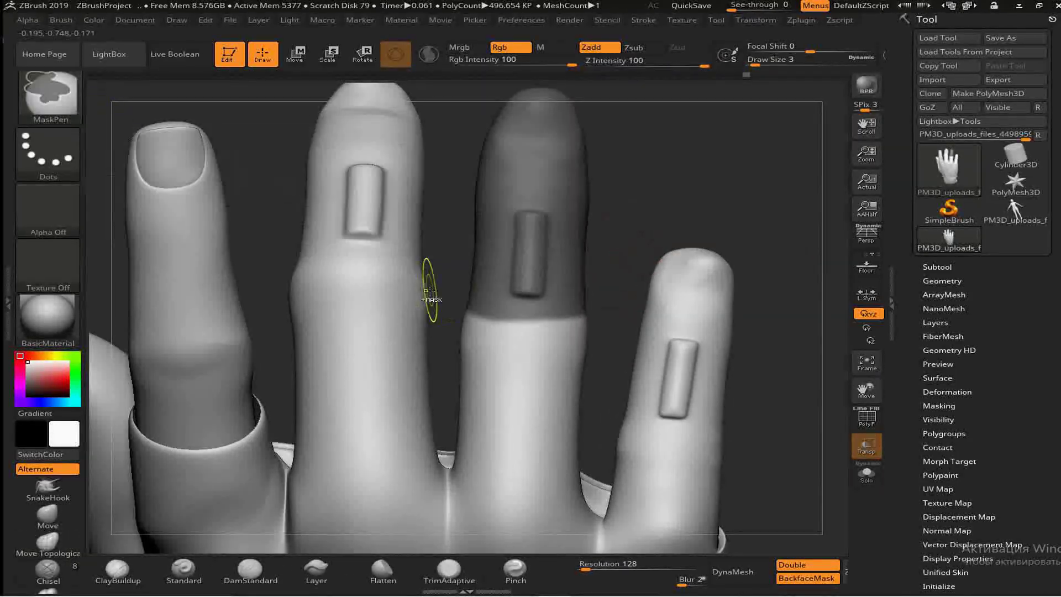
pyautogui.moveTo(692, 64); pyautogui.dragTo(672, 64)
pyautogui.press('space')
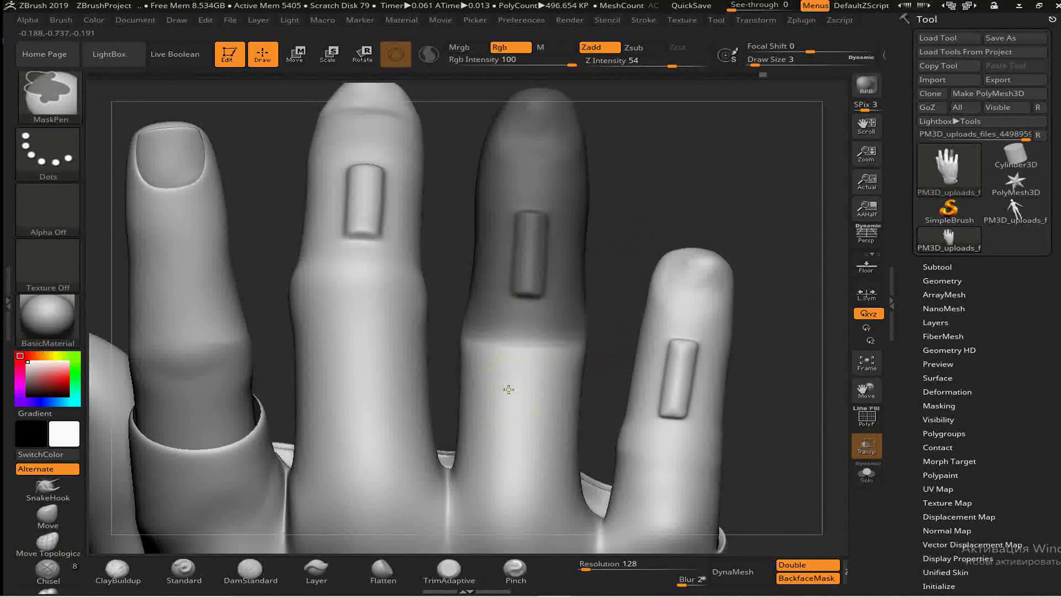
pyautogui.keyDown('ctrl'); pyautogui.moveTo(508, 389); pyautogui.dragTo(623, 278, button='right'); pyautogui.keyUp('ctrl')
pyautogui.moveTo(682, 304)
pyautogui.keyDown('ctrl'); pyautogui.mouseDown(button='right')
pyautogui.moveTo(397, 288)
pyautogui.moveTo(398, 315)
pyautogui.moveTo(536, 395)
pyautogui.moveTo(492, 355)
pyautogui.moveTo(416, 216)
pyautogui.mouseUp(button='right'); pyautogui.keyUp('ctrl')
pyautogui.keyDown('ctrl'); pyautogui.click(397, 288); pyautogui.keyUp('ctrl')
# Place the rotation gizmo on the ring finger's middle joint and bend its free outer part toward the palm
pyautogui.press('r')
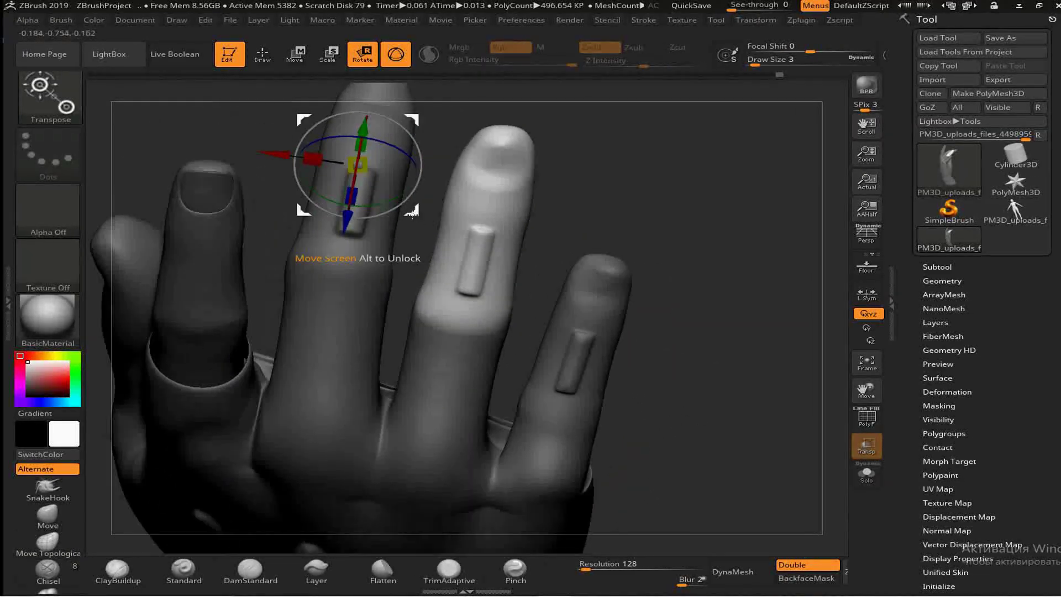
pyautogui.moveTo(462, 333); pyautogui.dragTo(405, 278, button='right')
pyautogui.moveTo(522, 274); pyautogui.dragTo(708, 195, button='right')
pyautogui.moveTo(467, 295); pyautogui.dragTo(359, 182, button='right')
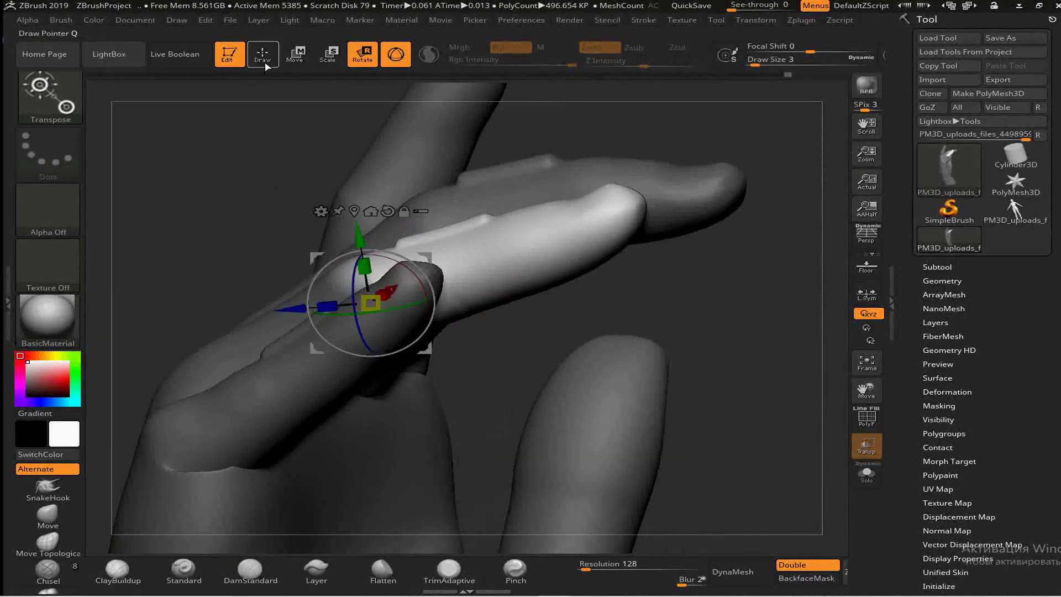
# Lasso-mask the ring finger up to its last joint so only the fingertip stays free, and touch up the mask edge
pyautogui.click(265, 61)
pyautogui.moveTo(498, 309); pyautogui.dragTo(550, 351, button='right')
pyautogui.click(78, 157)
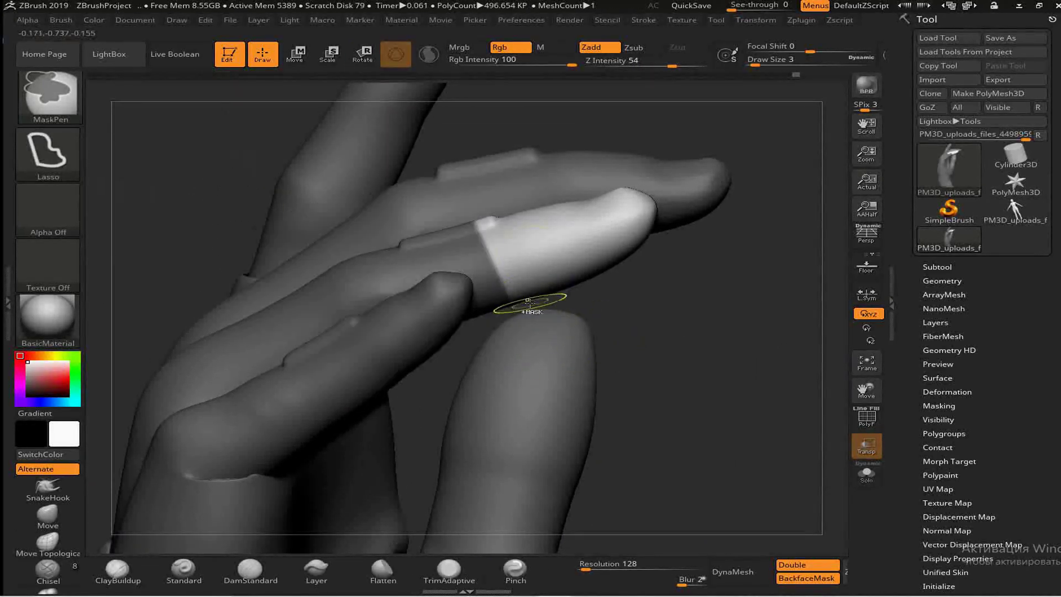
pyautogui.moveTo(686, 299)
pyautogui.mouseDown(button='right')
pyautogui.moveTo(763, 217)
pyautogui.moveTo(540, 297)
pyautogui.mouseUp(button='right')
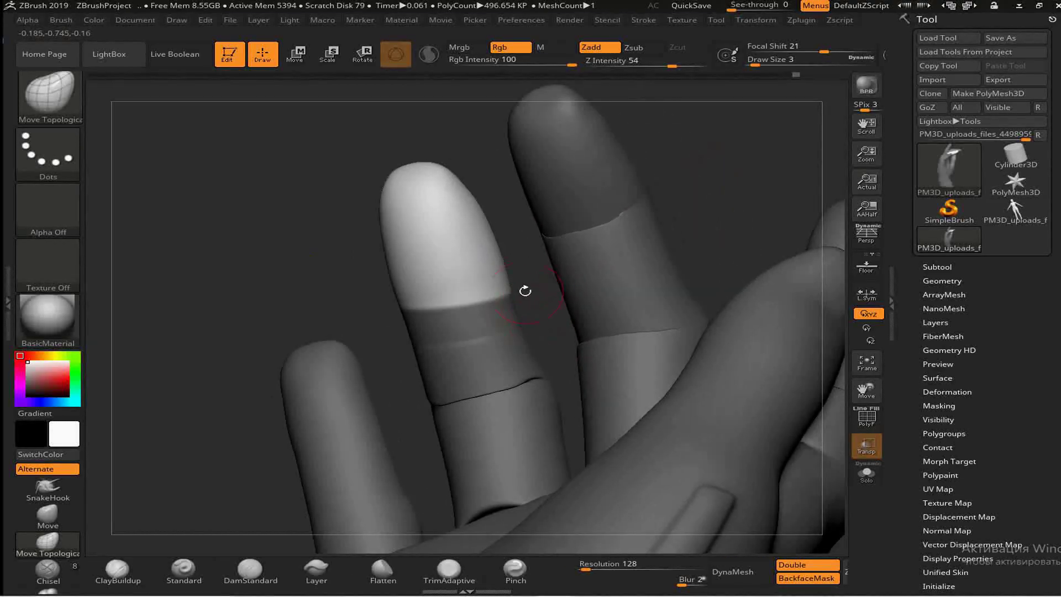
pyautogui.moveTo(411, 332)
pyautogui.mouseDown(button='right')
pyautogui.moveTo(398, 236)
pyautogui.moveTo(408, 331)
pyautogui.moveTo(450, 256)
pyautogui.moveTo(570, 242)
pyautogui.moveTo(475, 287)
pyautogui.moveTo(353, 259)
pyautogui.mouseUp(button='right')
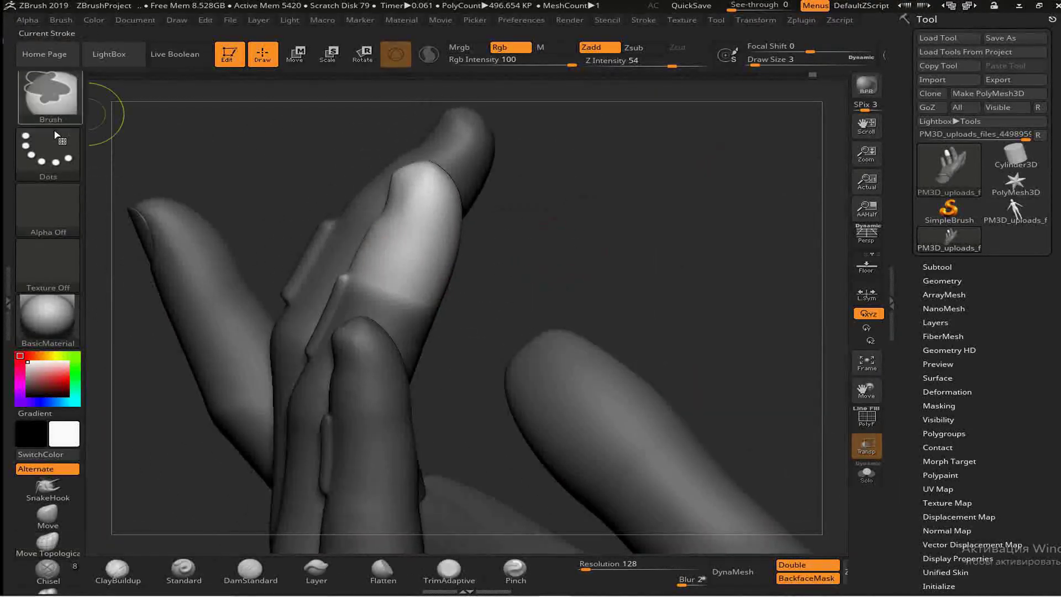
pyautogui.moveTo(391, 316); pyautogui.dragTo(304, 216, button='right')
pyautogui.moveTo(467, 332)
pyautogui.mouseDown(button='right')
pyautogui.moveTo(607, 358)
pyautogui.moveTo(371, 377)
pyautogui.moveTo(470, 287)
pyautogui.moveTo(481, 301)
pyautogui.moveTo(490, 291)
pyautogui.mouseUp(button='right')
# Center the rotation gizmo on the ring finger's last joint and bend the fingertip
pyautogui.press('r')
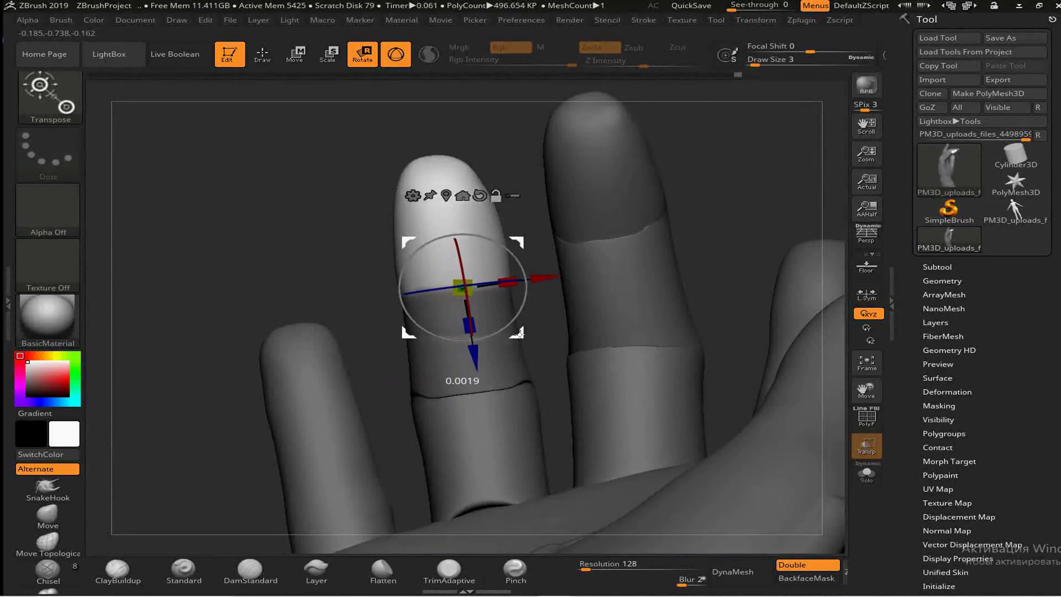
pyautogui.moveTo(276, 215)
pyautogui.mouseDown(button='right')
pyautogui.moveTo(658, 177)
pyautogui.moveTo(790, 441)
pyautogui.moveTo(718, 387)
pyautogui.mouseUp(button='right')
pyautogui.press('q')
# Free the whole ring finger from the mask down to its base with the Lasso stroke and extend it with DragRect
pyautogui.hotkey('ctrl', 'b')
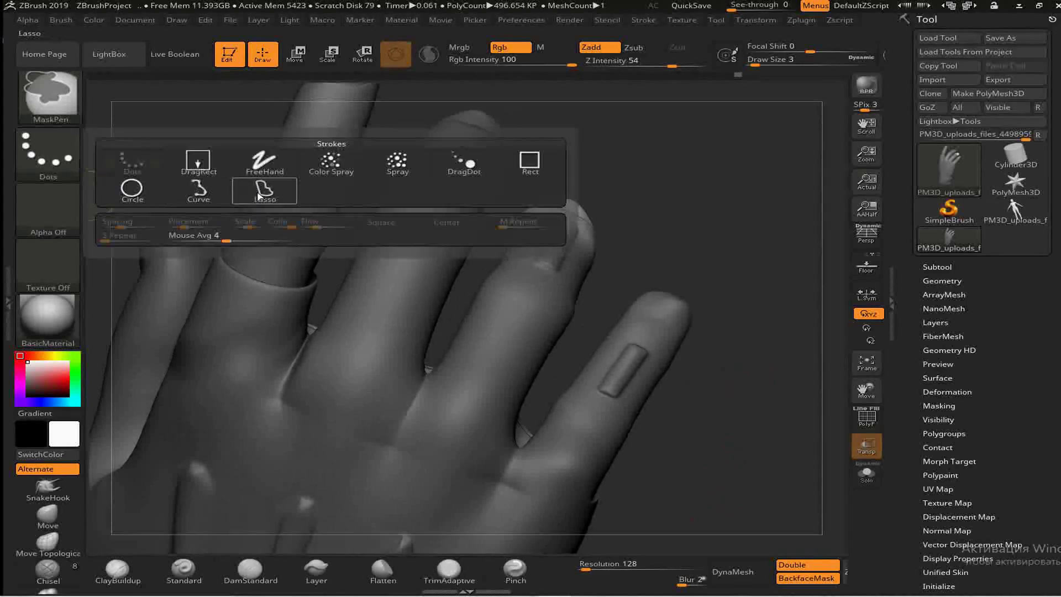
pyautogui.keyDown('ctrl'); pyautogui.moveTo(635, 240); pyautogui.dragTo(471, 420); pyautogui.keyUp('ctrl')
pyautogui.keyDown('ctrl'); pyautogui.click(48, 155); pyautogui.keyUp('ctrl')
pyautogui.keyDown('ctrl'); pyautogui.click(206, 161); pyautogui.keyUp('ctrl')
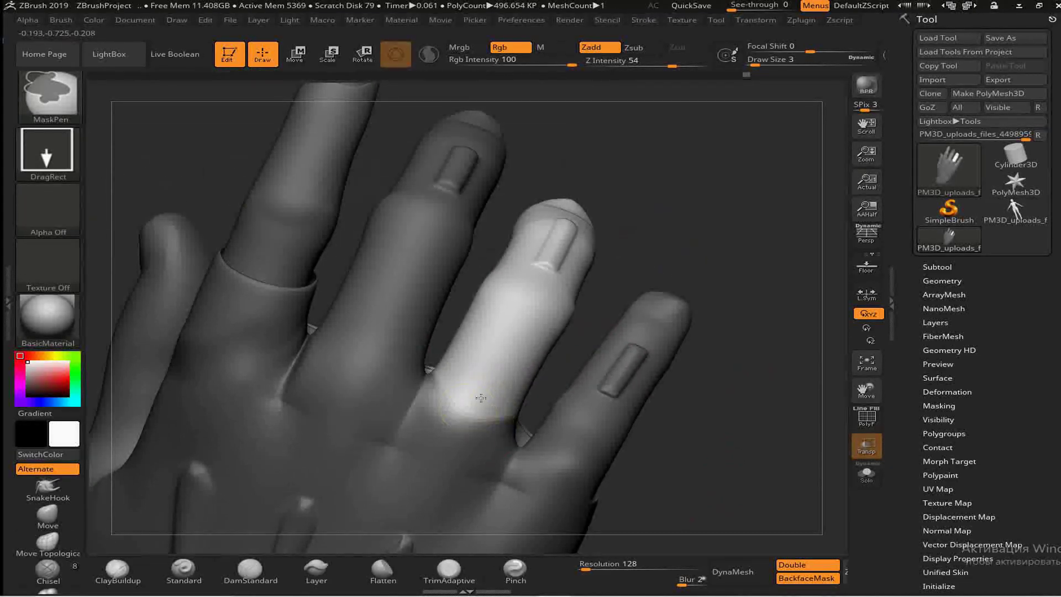
pyautogui.moveTo(466, 391)
pyautogui.mouseDown(button='right')
pyautogui.moveTo(420, 332)
pyautogui.moveTo(310, 232)
pyautogui.mouseUp(button='right')
# Refine the mask boundary around the ring finger's base on the palm and knuckle with Lasso and DragRect strokes
pyautogui.keyDown('ctrl'); pyautogui.click(48, 155); pyautogui.keyUp('ctrl')
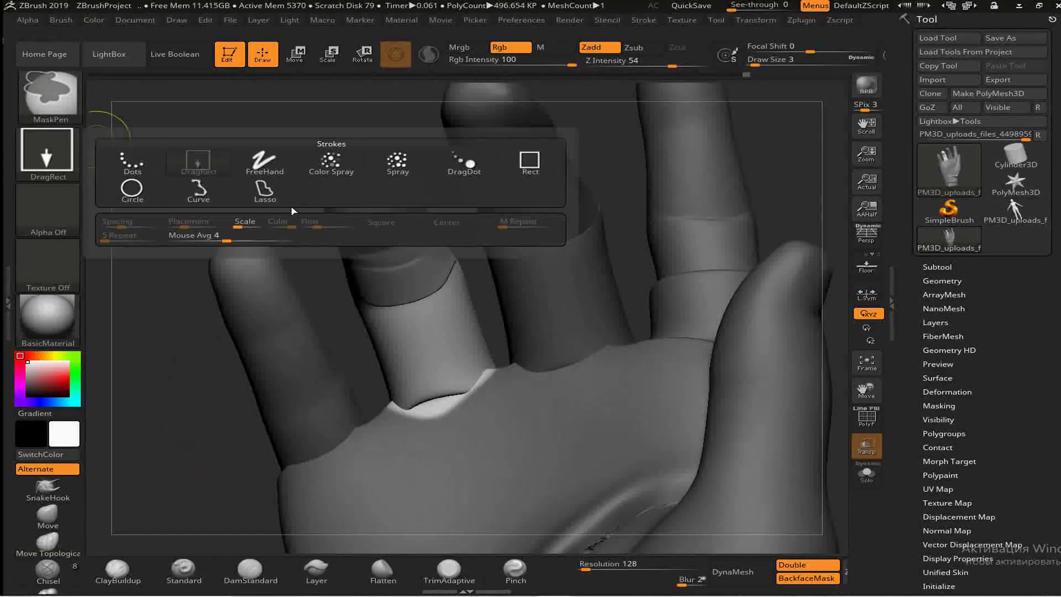
pyautogui.keyDown('ctrl'); pyautogui.click(265, 163); pyautogui.keyUp('ctrl')
pyautogui.keyDown('ctrl'); pyautogui.moveTo(500, 359); pyautogui.dragTo(418, 448); pyautogui.keyUp('ctrl')
pyautogui.moveTo(506, 370); pyautogui.dragTo(485, 413, button='right')
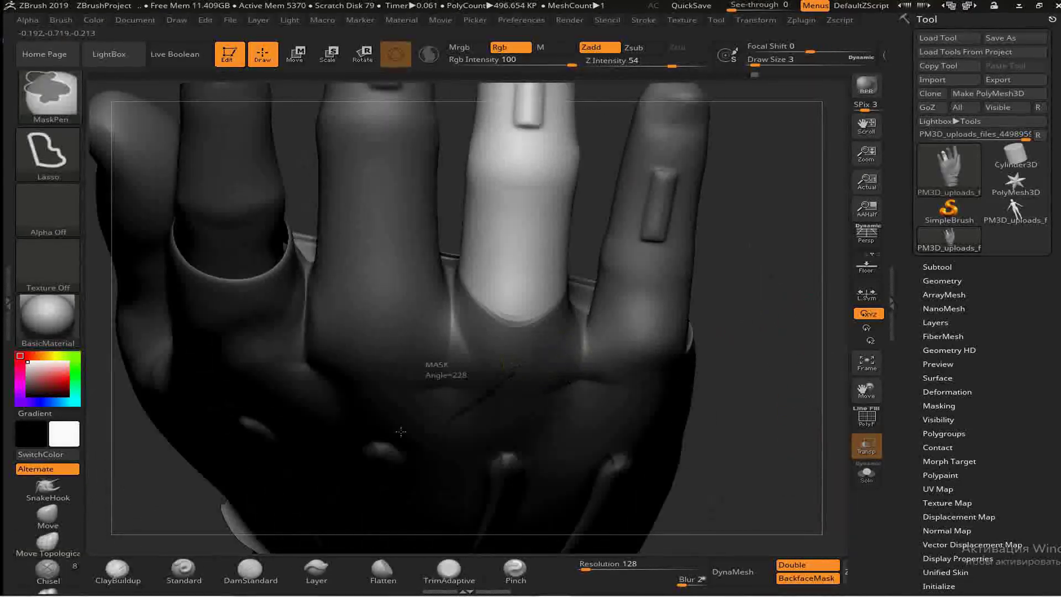
pyautogui.moveTo(553, 419); pyautogui.dragTo(475, 387, button='right')
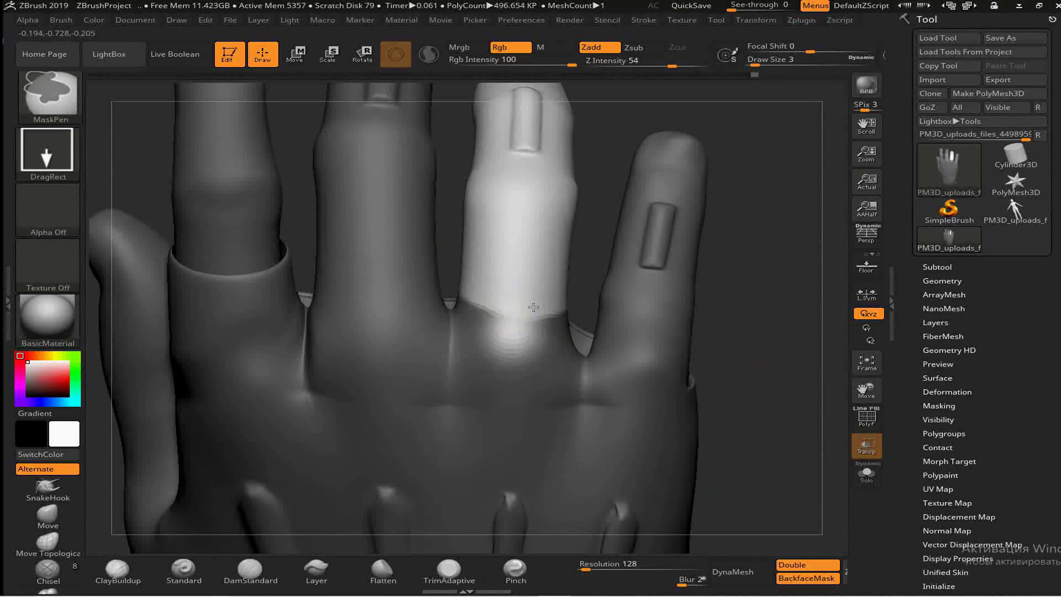
pyautogui.moveTo(534, 366); pyautogui.dragTo(547, 307, button='right')
pyautogui.moveTo(493, 331)
pyautogui.keyDown('ctrl'); pyautogui.mouseDown(button='right')
pyautogui.moveTo(722, 414)
pyautogui.moveTo(367, 344)
pyautogui.moveTo(378, 266)
pyautogui.mouseUp(button='right'); pyautogui.keyUp('ctrl')
# Rotate the whole ring finger at its base knuckle to curl it toward the palm
pyautogui.moveTo(537, 368); pyautogui.dragTo(650, 360, button='right')
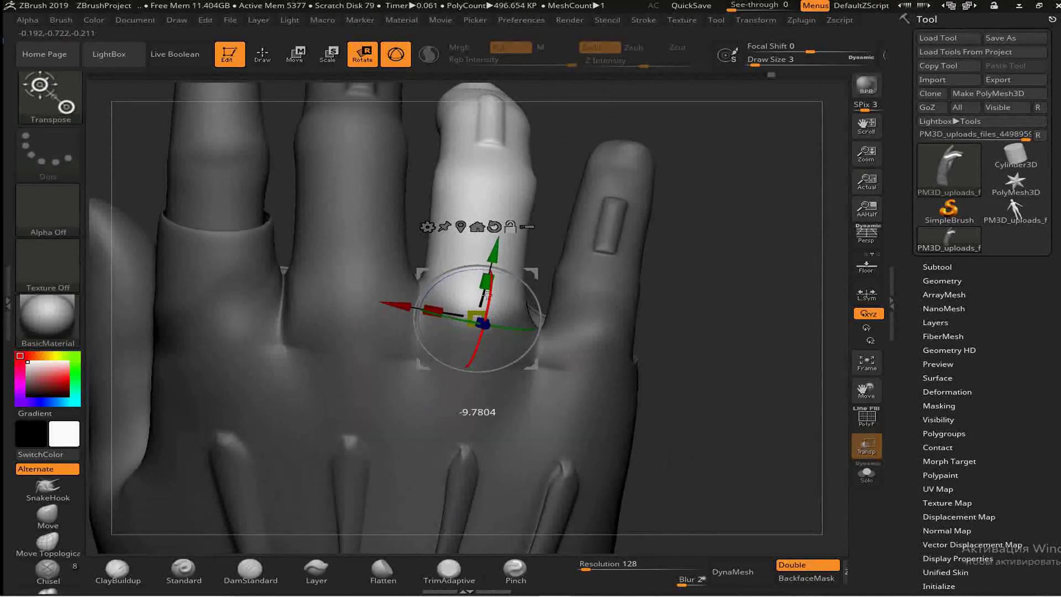
pyautogui.moveTo(517, 321); pyautogui.dragTo(501, 186, button='right')
pyautogui.press('q')
# Set the draw size to 8 and mask the little finger down to its base knuckle with DragRect strokes
pyautogui.press('space')
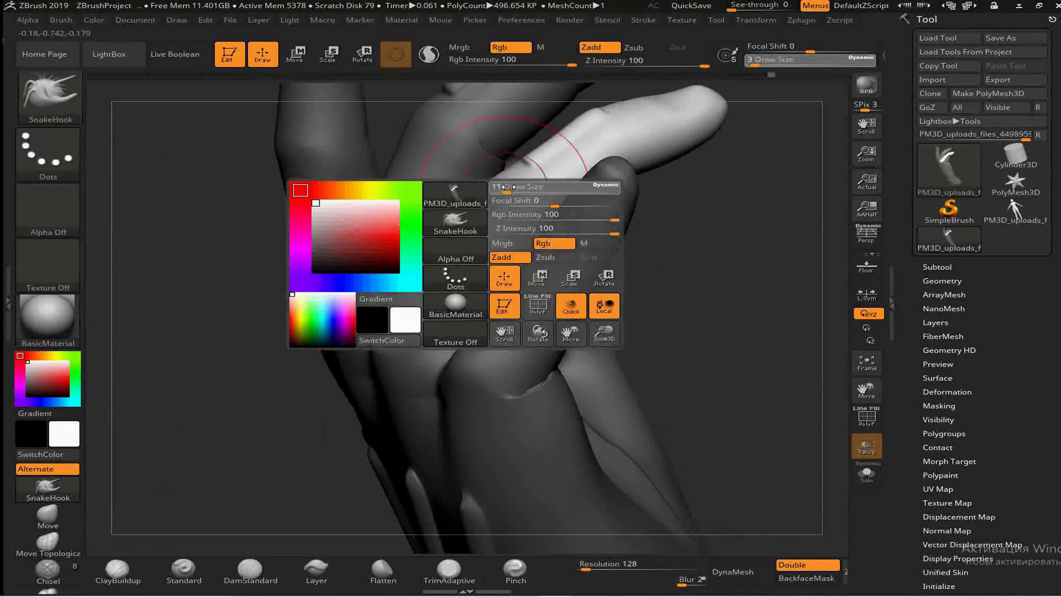
pyautogui.moveTo(478, 223)
pyautogui.keyDown('ctrl'); pyautogui.mouseDown(button='right')
pyautogui.moveTo(740, 318)
pyautogui.moveTo(741, 348)
pyautogui.moveTo(762, 362)
pyautogui.moveTo(744, 362)
pyautogui.moveTo(688, 267)
pyautogui.moveTo(663, 276)
pyautogui.mouseUp(button='right'); pyautogui.keyUp('ctrl')
pyautogui.click(48, 154)
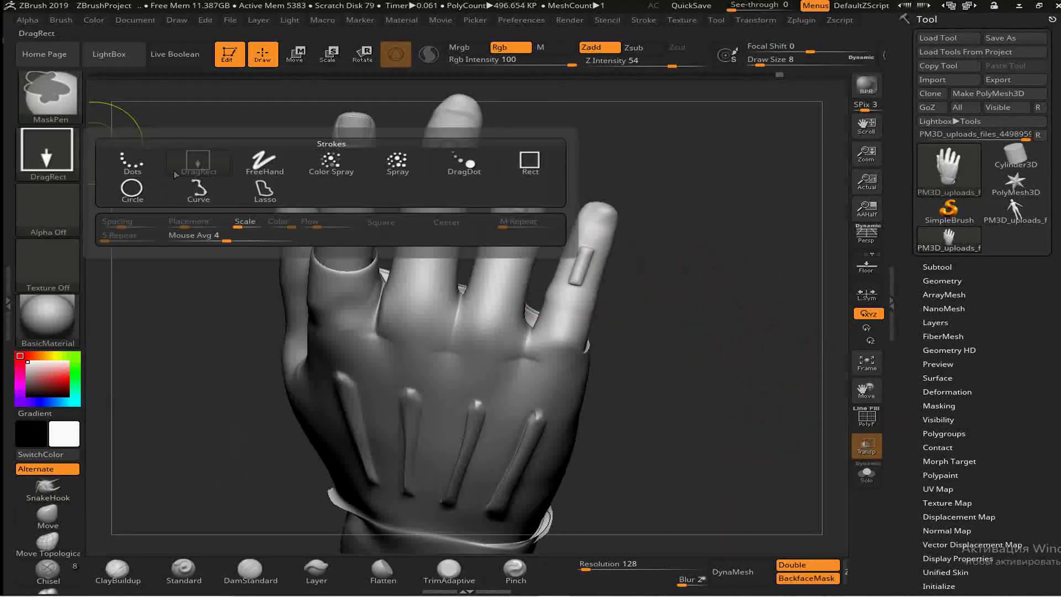
pyautogui.moveTo(166, 387)
pyautogui.mouseDown(button='right')
pyautogui.moveTo(217, 419)
pyautogui.moveTo(409, 414)
pyautogui.moveTo(240, 391)
pyautogui.mouseUp(button='right')
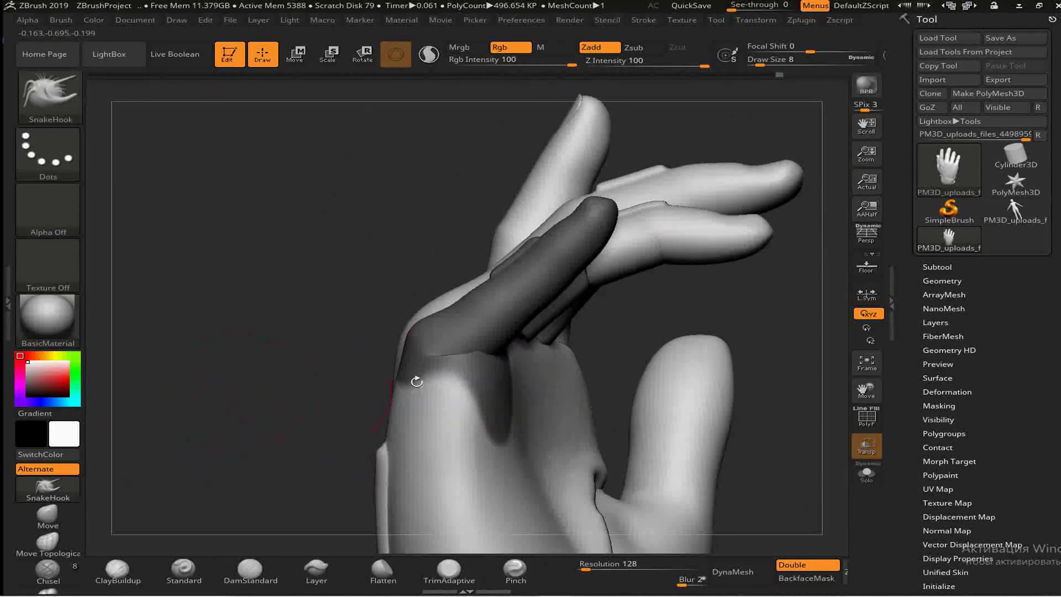
pyautogui.moveTo(439, 355); pyautogui.dragTo(690, 358, button='right')
pyautogui.click(48, 155)
pyautogui.click(199, 166)
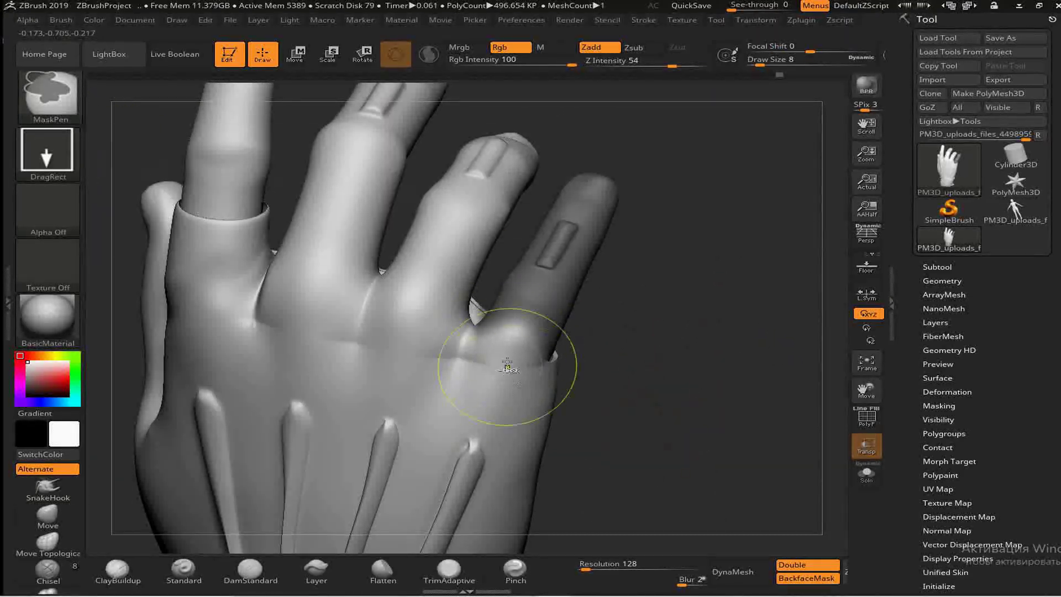
# Center the rotation gizmo on the little finger's base knuckle and bend the whole finger toward the palm
pyautogui.moveTo(521, 354); pyautogui.dragTo(232, 310, button='right')
pyautogui.moveTo(577, 271)
pyautogui.mouseDown(button='right')
pyautogui.moveTo(711, 360)
pyautogui.moveTo(310, 304)
pyautogui.moveTo(552, 331)
pyautogui.moveTo(590, 360)
pyautogui.mouseUp(button='right')
pyautogui.press('r')
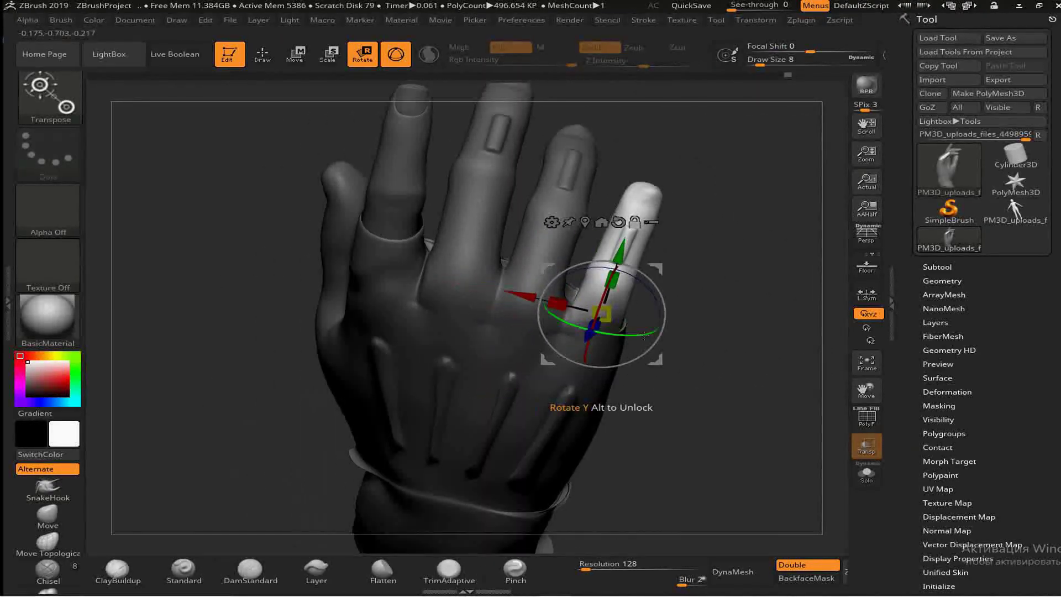
pyautogui.moveTo(689, 435); pyautogui.dragTo(661, 437, button='right')
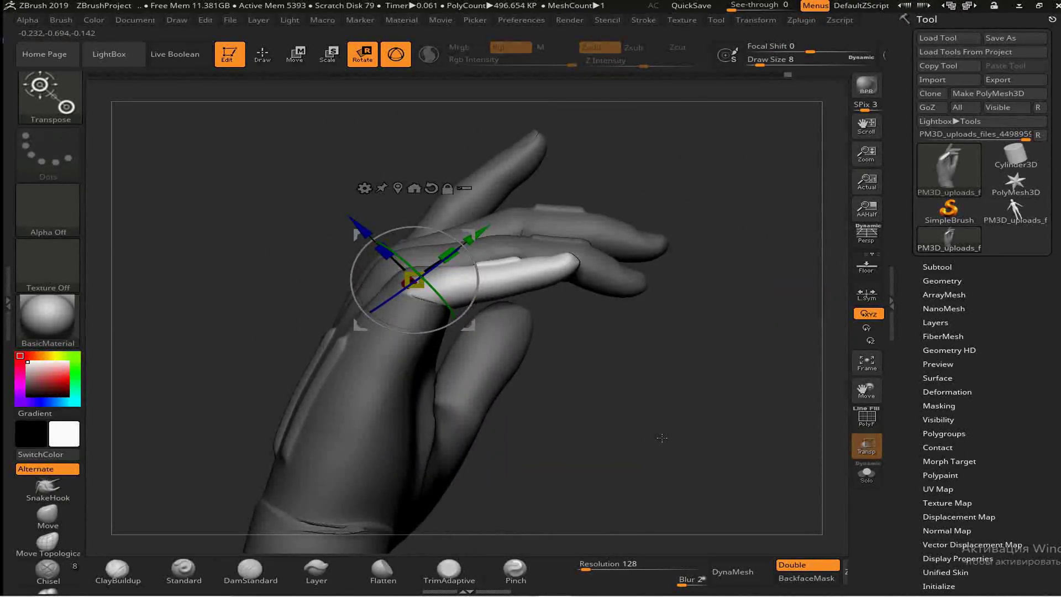
# Mask the little finger's base segment with the Lasso stroke and rotate its free outer part
pyautogui.click(264, 56)
pyautogui.moveTo(597, 354); pyautogui.dragTo(632, 377, button='right')
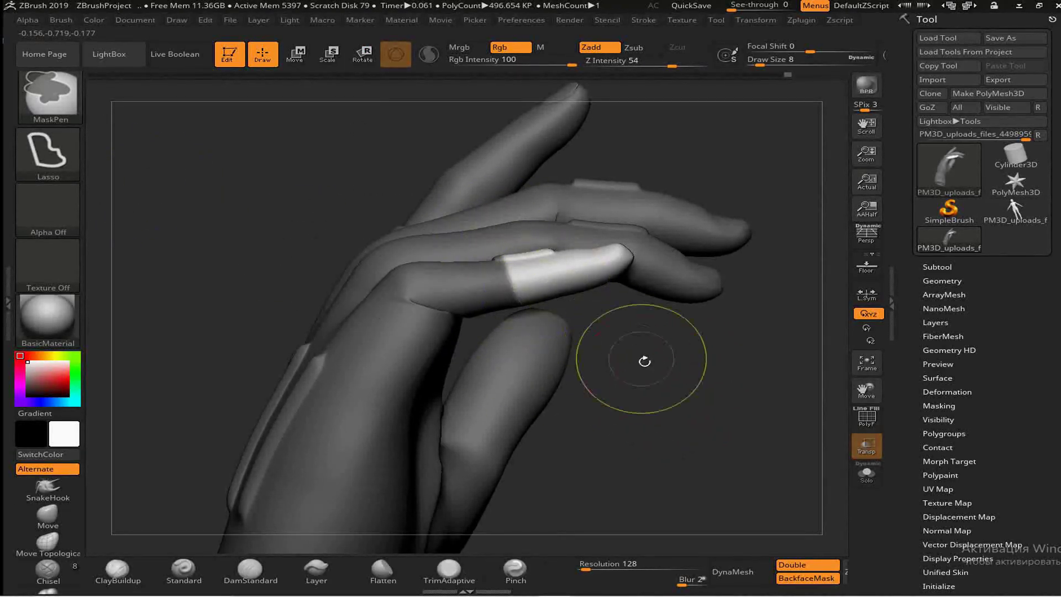
pyautogui.moveTo(408, 314); pyautogui.dragTo(508, 300, button='right')
pyautogui.moveTo(644, 389); pyautogui.dragTo(704, 424, button='right')
pyautogui.press('r')
# Soften the little finger's mask edge with DragRect and adjust the bend of its outer part with the gizmo
pyautogui.moveTo(473, 353); pyautogui.dragTo(458, 293, button='right')
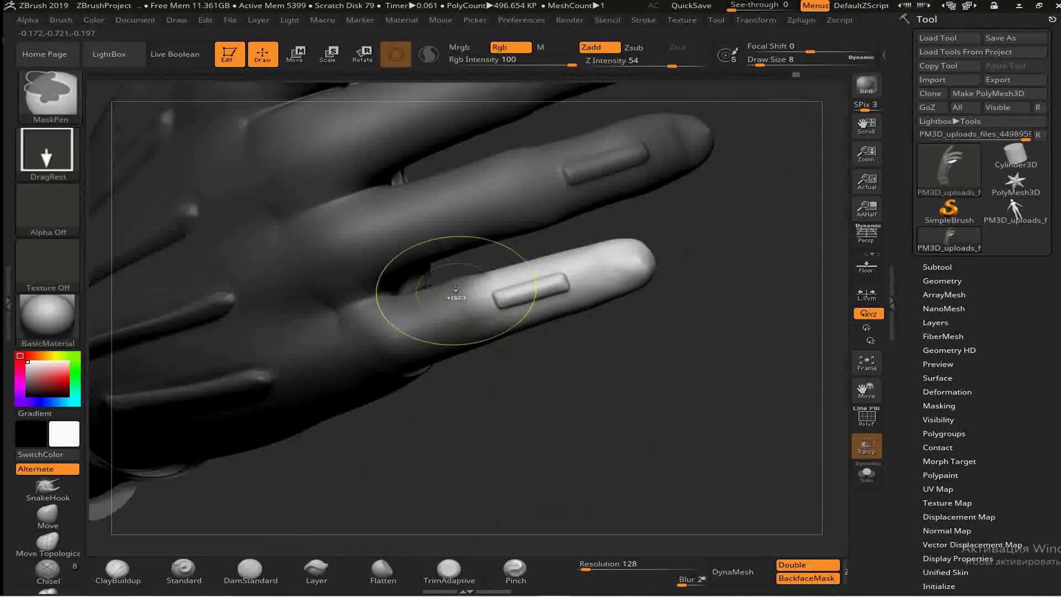
pyautogui.moveTo(480, 372)
pyautogui.mouseDown(button='right')
pyautogui.moveTo(575, 341)
pyautogui.moveTo(247, 342)
pyautogui.mouseUp(button='right')
pyautogui.press('r')
pyautogui.moveTo(578, 375); pyautogui.dragTo(320, 371, button='right')
# Clear the mask, check the posed fingers from several sides and bring back the whole figure
pyautogui.moveTo(391, 329); pyautogui.dragTo(622, 302, button='right')
pyautogui.rightClick(688, 311)
pyautogui.moveTo(688, 310); pyautogui.dragTo(722, 311, button='right')
pyautogui.moveTo(651, 356); pyautogui.dragTo(529, 300, button='right')
pyautogui.moveTo(636, 292); pyautogui.dragTo(684, 309, button='right')
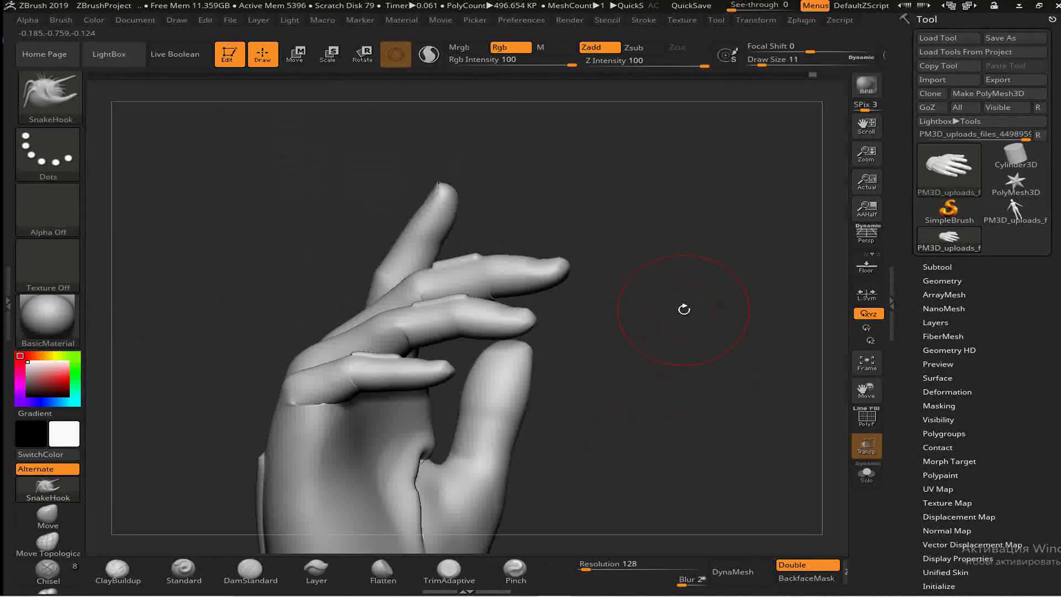
pyautogui.moveTo(688, 424); pyautogui.dragTo(312, 249, button='right')
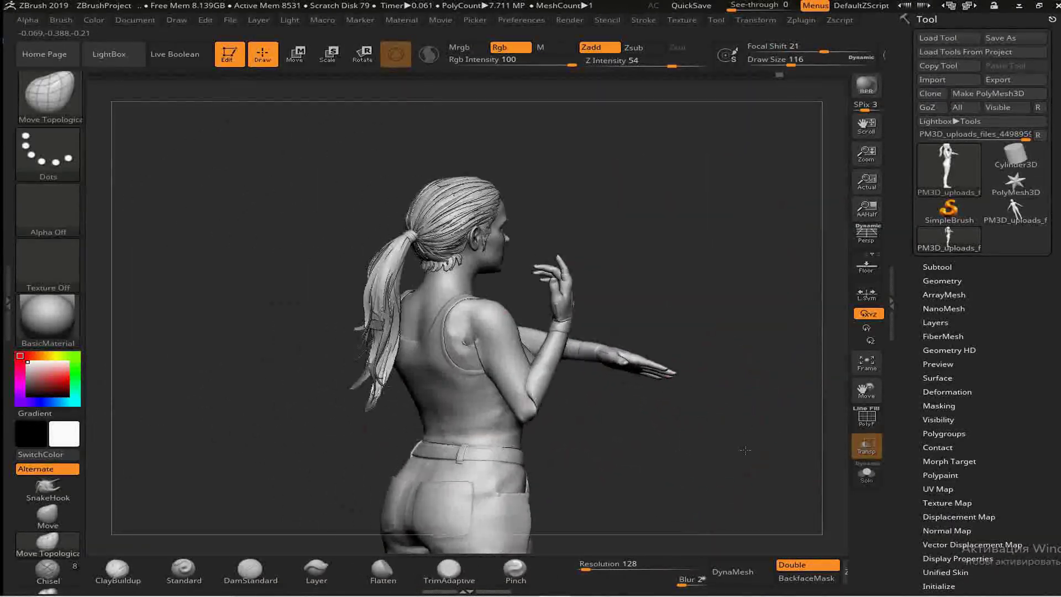
# Isolate the other forearm at the elbow with a Lasso mask and center the rotation gizmo on the joint
pyautogui.moveTo(672, 474); pyautogui.dragTo(785, 375, button='right')
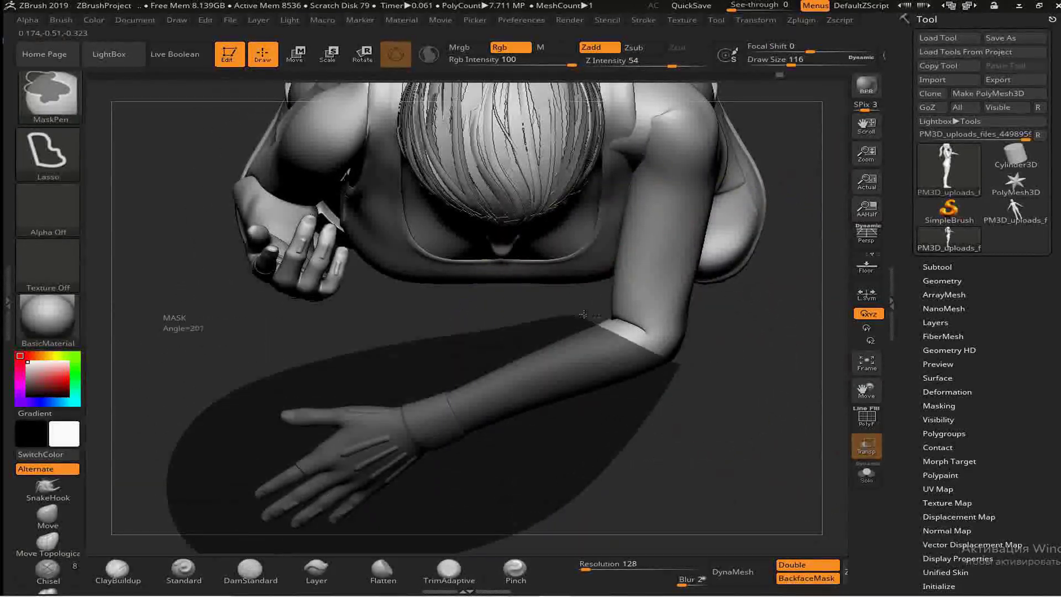
pyautogui.moveTo(697, 439); pyautogui.dragTo(595, 348, button='right')
pyautogui.moveTo(711, 315)
pyautogui.mouseDown(button='right')
pyautogui.moveTo(559, 247)
pyautogui.moveTo(610, 360)
pyautogui.moveTo(553, 310)
pyautogui.moveTo(525, 249)
pyautogui.moveTo(552, 193)
pyautogui.moveTo(601, 152)
pyautogui.mouseUp(button='right')
pyautogui.press('r')
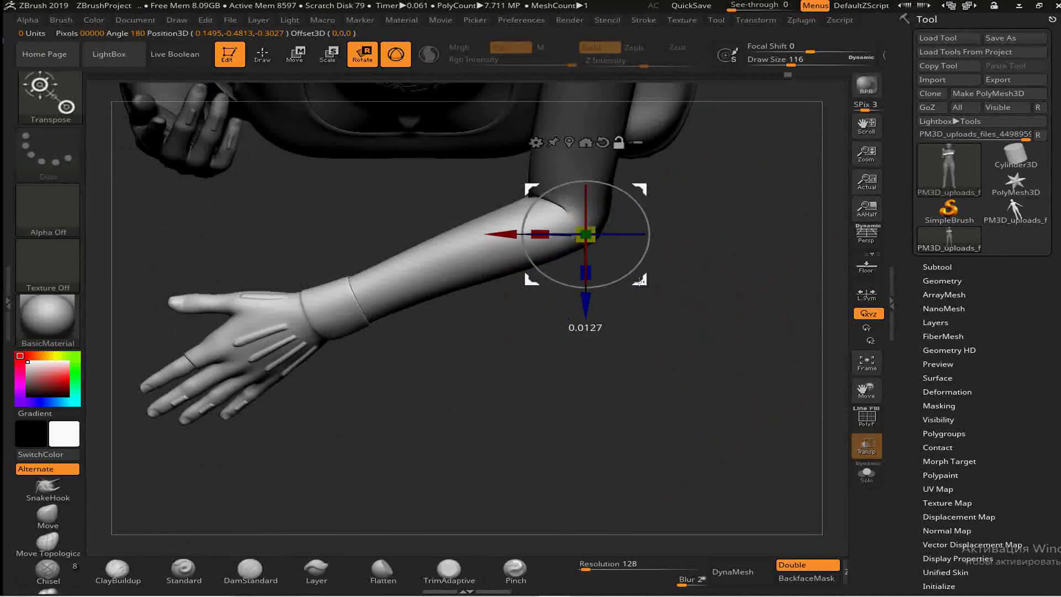
# Rotate the forearm across the torso at the elbow and smooth the bent joint
pyautogui.moveTo(623, 283); pyautogui.dragTo(690, 334, button='right')
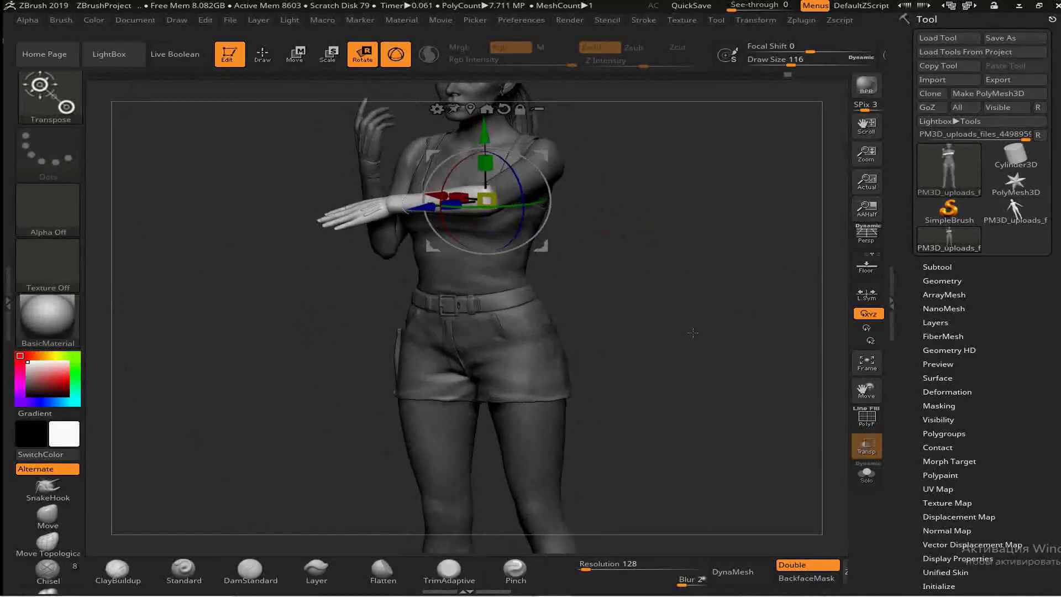
pyautogui.moveTo(473, 367); pyautogui.dragTo(492, 413, button='right')
pyautogui.moveTo(501, 259); pyautogui.dragTo(525, 391, button='right')
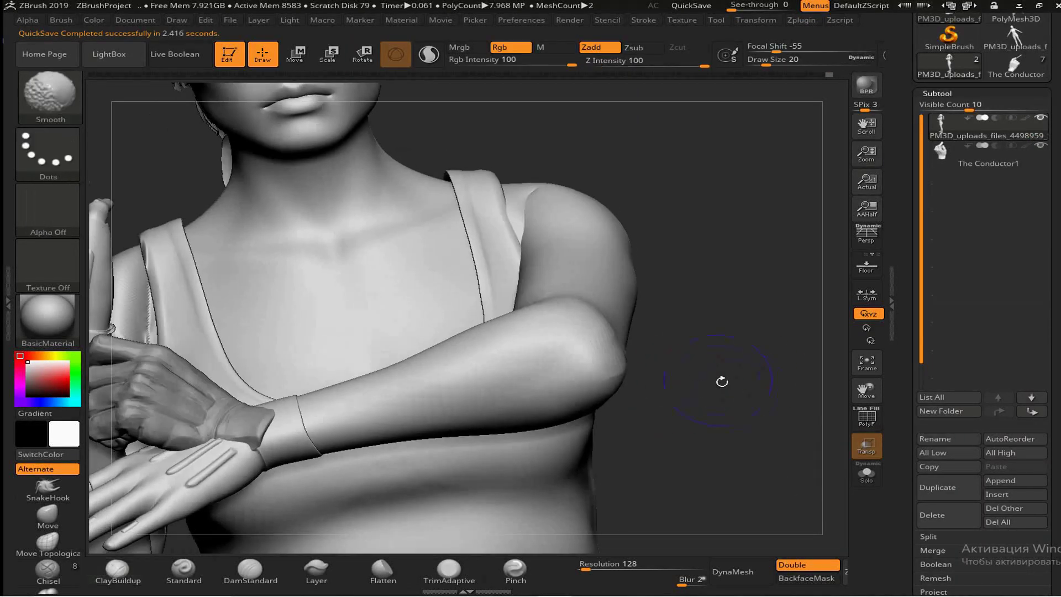
# Solo the figure, show only its hands and wrists, and mask everything except the lower hand
pyautogui.moveTo(720, 380); pyautogui.dragTo(605, 313, button='right')
pyautogui.click(866, 474)
pyautogui.moveTo(774, 387); pyautogui.dragTo(211, 301, button='right')
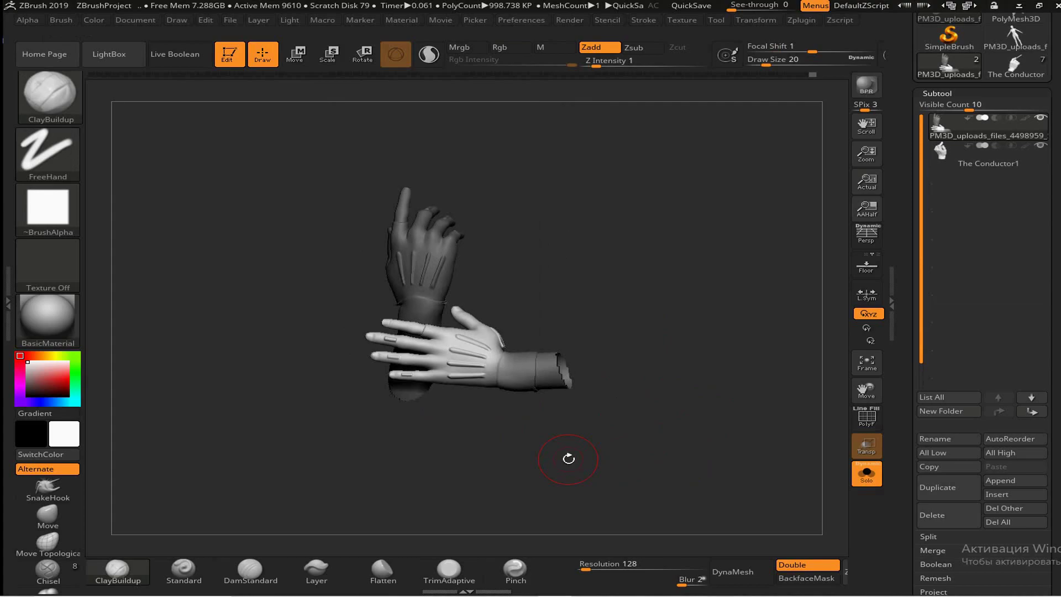
# Mask around the lower hand's joints with DragRect strokes and rotate the unmasked part with the gizmo
pyautogui.moveTo(720, 326); pyautogui.dragTo(560, 459)
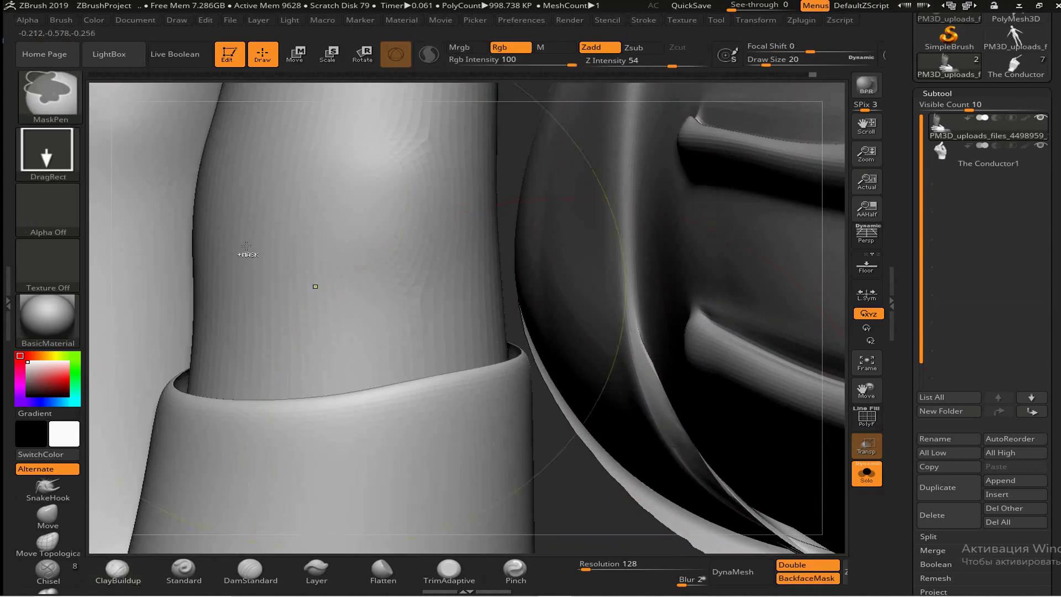
pyautogui.moveTo(581, 503); pyautogui.dragTo(623, 351)
pyautogui.moveTo(477, 275); pyautogui.dragTo(160, 213)
pyautogui.moveTo(511, 375)
pyautogui.mouseDown()
pyautogui.moveTo(476, 220)
pyautogui.moveTo(601, 366)
pyautogui.moveTo(525, 403)
pyautogui.moveTo(450, 462)
pyautogui.moveTo(332, 276)
pyautogui.mouseUp()
pyautogui.press('r')
# Reshape the lower hand with the Move Topological and Move brushes and leave Solo mode
pyautogui.click(48, 544)
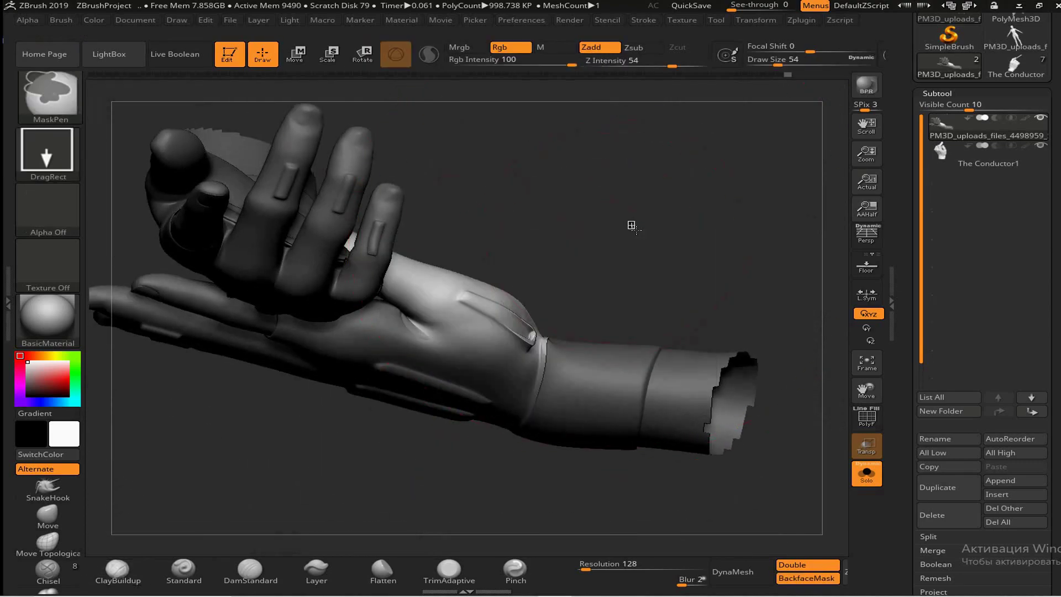
pyautogui.press('b')
pyautogui.press('m')
pyautogui.press('v')
pyautogui.moveTo(348, 417)
pyautogui.mouseDown()
pyautogui.moveTo(581, 241)
pyautogui.moveTo(580, 279)
pyautogui.moveTo(622, 397)
pyautogui.mouseUp()
pyautogui.moveTo(641, 296)
pyautogui.mouseDown()
pyautogui.moveTo(675, 343)
pyautogui.moveTo(870, 478)
pyautogui.mouseUp()
pyautogui.moveTo(657, 331); pyautogui.dragTo(572, 375)
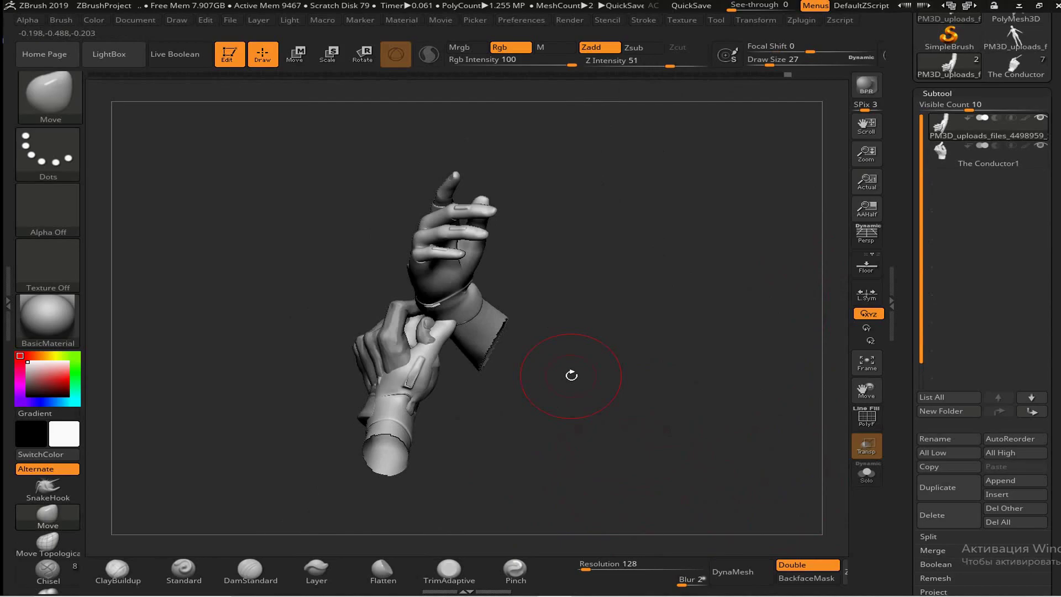
# Unhide the rest of the figure and adjust the crossed forearm with the Move brush
pyautogui.moveTo(660, 468)
pyautogui.mouseDown()
pyautogui.moveTo(711, 213)
pyautogui.moveTo(741, 166)
pyautogui.moveTo(722, 272)
pyautogui.moveTo(650, 255)
pyautogui.moveTo(492, 391)
pyautogui.moveTo(349, 379)
pyautogui.moveTo(288, 517)
pyautogui.mouseUp()
pyautogui.keyDown('ctrl'); pyautogui.keyDown('shift'); pyautogui.click(649, 255); pyautogui.keyUp('shift'); pyautogui.keyUp('ctrl')
pyautogui.moveTo(531, 326)
pyautogui.mouseDown()
pyautogui.moveTo(712, 373)
pyautogui.moveTo(350, 391)
pyautogui.moveTo(108, 505)
pyautogui.mouseUp()
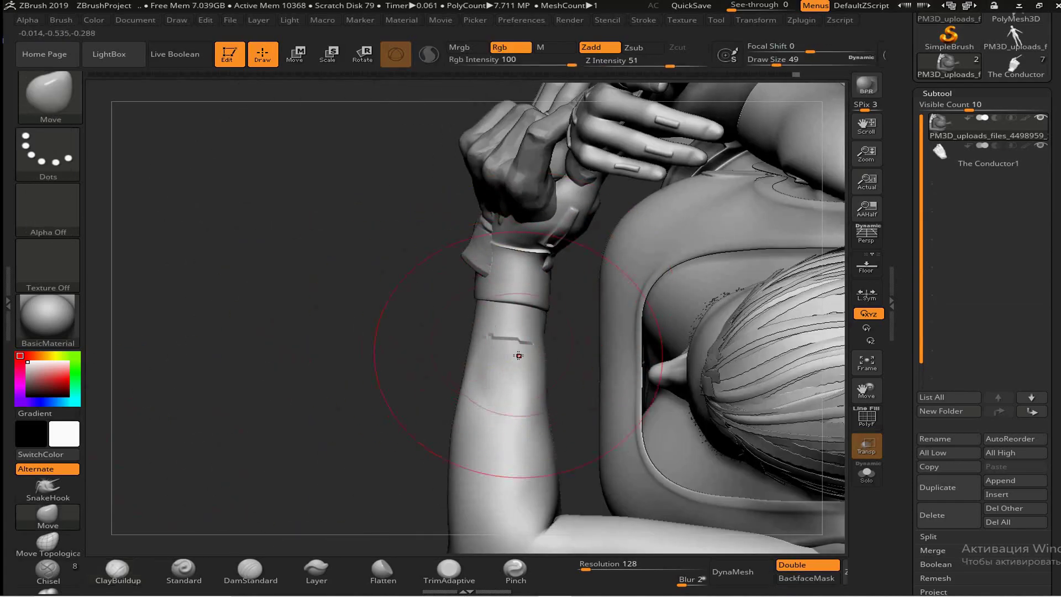
pyautogui.moveTo(511, 321); pyautogui.dragTo(237, 100)
# Mask the wrist area, fit the gripping hand to the forearm with the rotation gizmo, and frame the figure
pyautogui.moveTo(237, 99)
pyautogui.keyDown('ctrl'); pyautogui.mouseDown()
pyautogui.moveTo(267, 201)
pyautogui.moveTo(545, 334)
pyautogui.mouseUp(); pyautogui.keyUp('ctrl')
pyautogui.moveTo(510, 274); pyautogui.dragTo(217, 456)
pyautogui.press('r')
pyautogui.press('f')
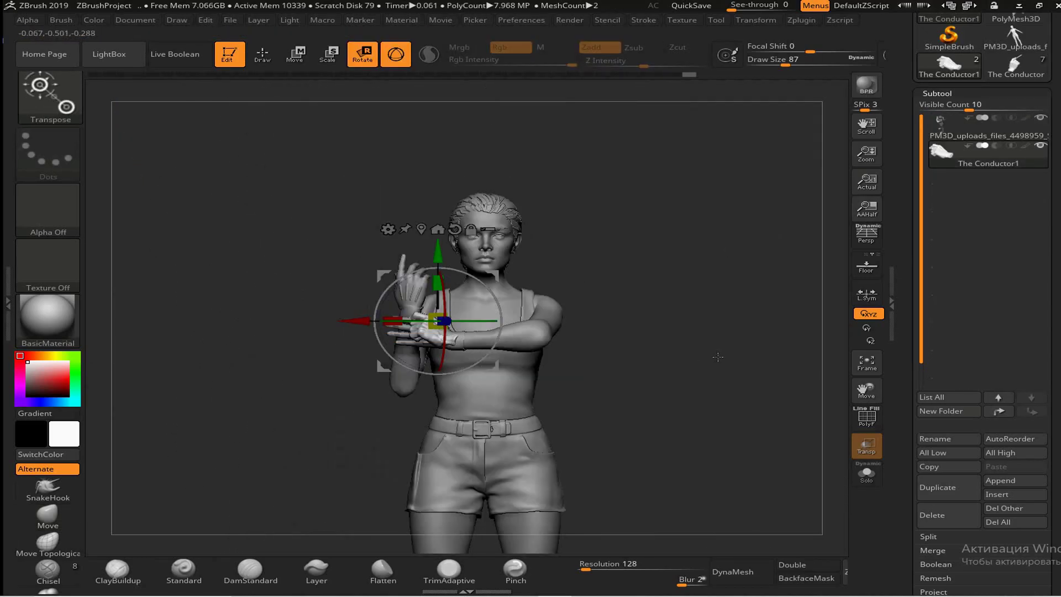
# Save the project
pyautogui.hotkey('ctrl', 's')
pyautogui.click(242, 209)
pyautogui.press('Return')
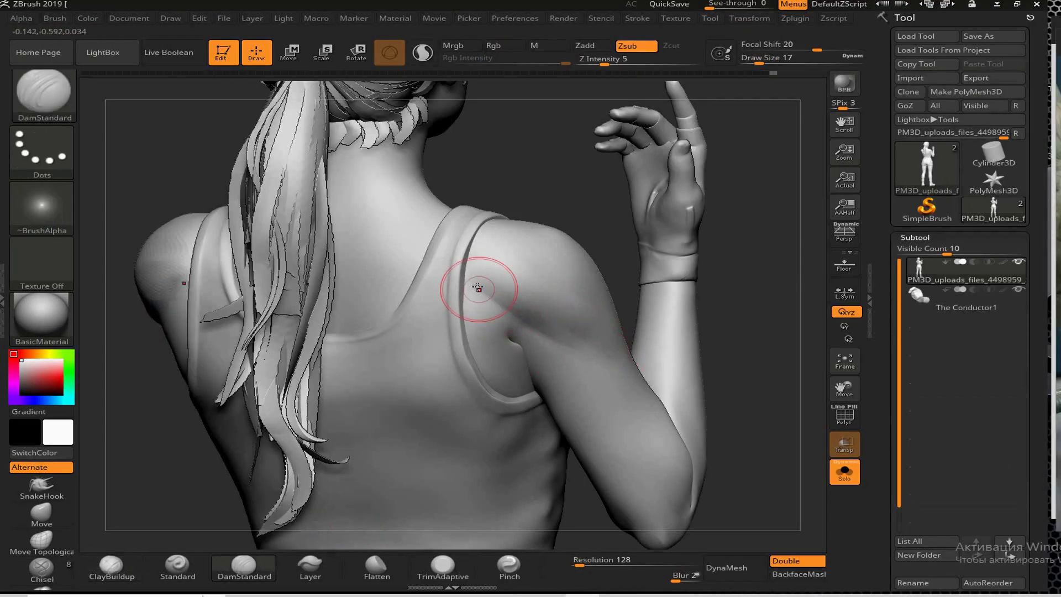
# Refine the back of the shoulder and shoulder blade with ClayBuildup and DamStandard strokes
pyautogui.moveTo(478, 288); pyautogui.dragTo(457, 336, button='right')
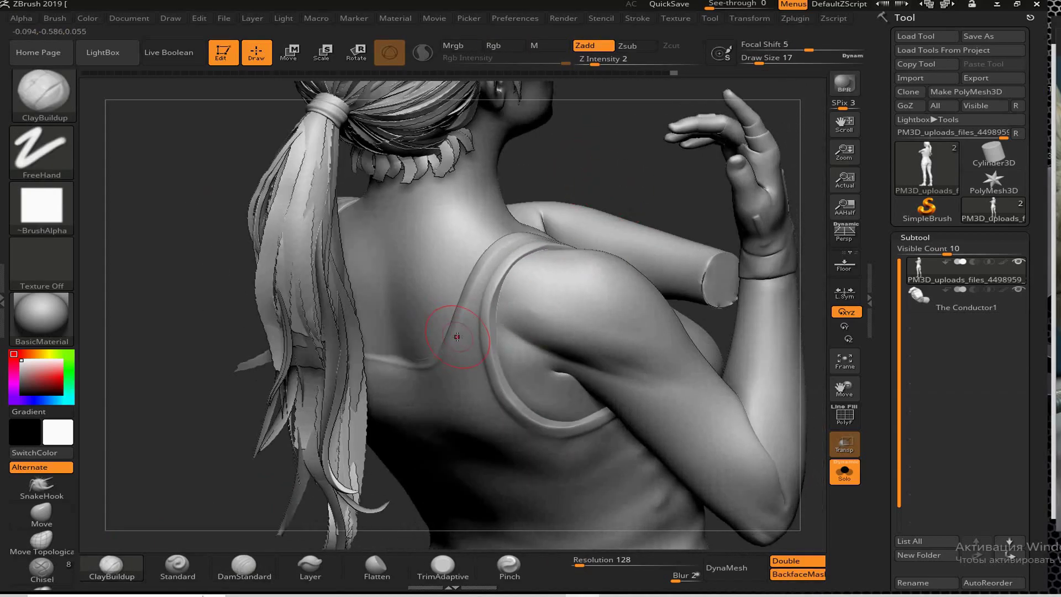
pyautogui.moveTo(586, 375); pyautogui.dragTo(593, 354, button='right')
pyautogui.click(243, 570)
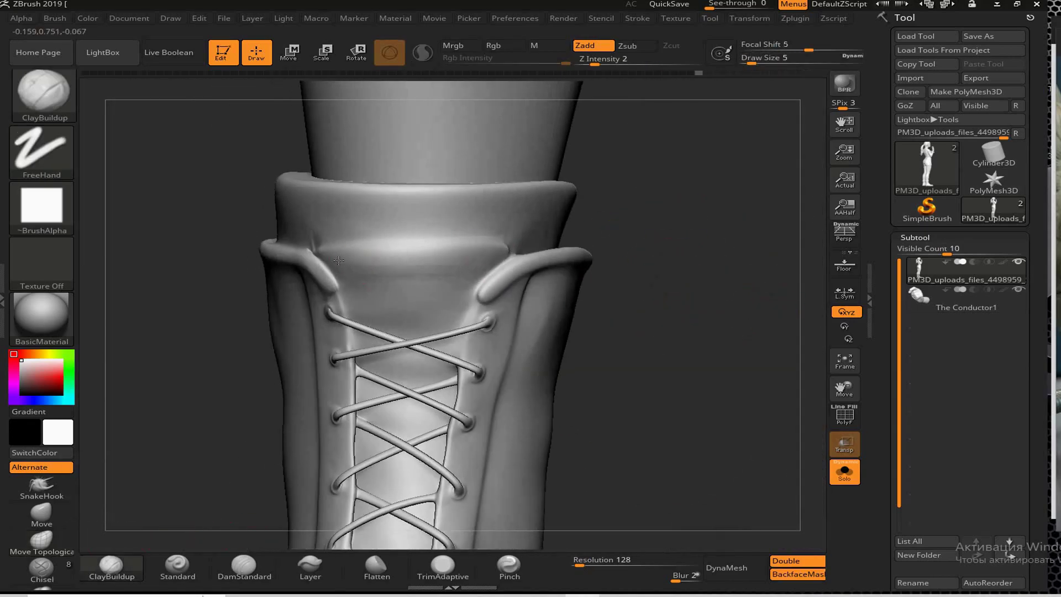
# Sculpt the boot's tongue and padded collar above the laces with light ClayBuildup strokes
pyautogui.keyDown('alt'); pyautogui.moveTo(502, 257); pyautogui.dragTo(563, 270, button='right'); pyautogui.keyUp('alt')
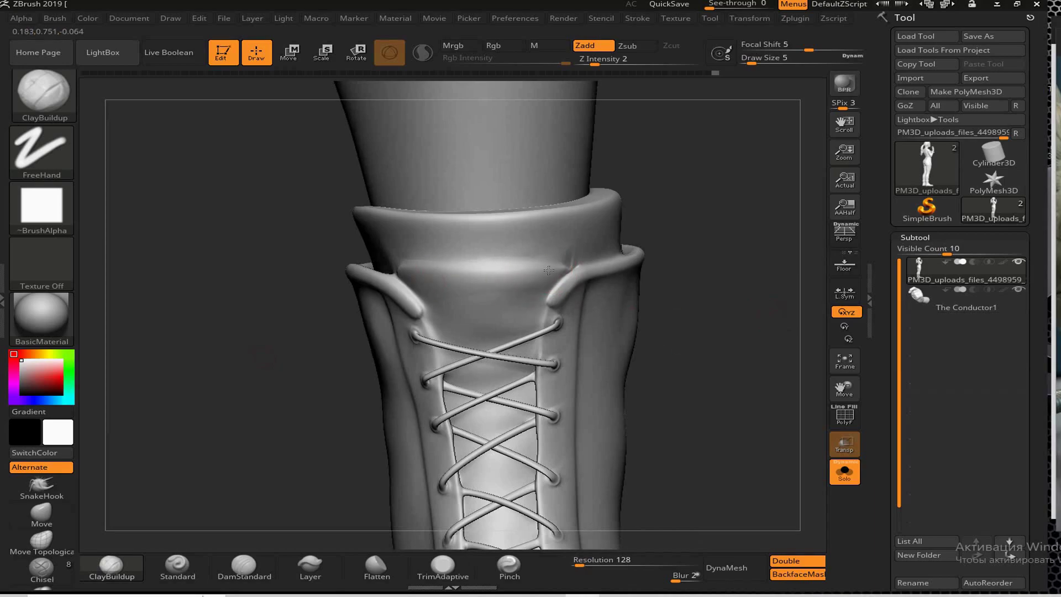
pyautogui.moveTo(288, 514); pyautogui.dragTo(608, 94)
pyautogui.moveTo(749, 325); pyautogui.dragTo(665, 258)
pyautogui.press('b')
pyautogui.press('f')
pyautogui.press('l')
pyautogui.moveTo(608, 309)
pyautogui.mouseDown()
pyautogui.moveTo(701, 419)
pyautogui.moveTo(553, 332)
pyautogui.moveTo(357, 268)
pyautogui.moveTo(486, 304)
pyautogui.moveTo(417, 314)
pyautogui.mouseUp()
# Pull loose hair strands at one temple out past the ear with the Move Topological brush
pyautogui.moveTo(553, 194)
pyautogui.mouseDown()
pyautogui.moveTo(575, 232)
pyautogui.moveTo(569, 283)
pyautogui.moveTo(449, 407)
pyautogui.moveTo(791, 349)
pyautogui.mouseUp()
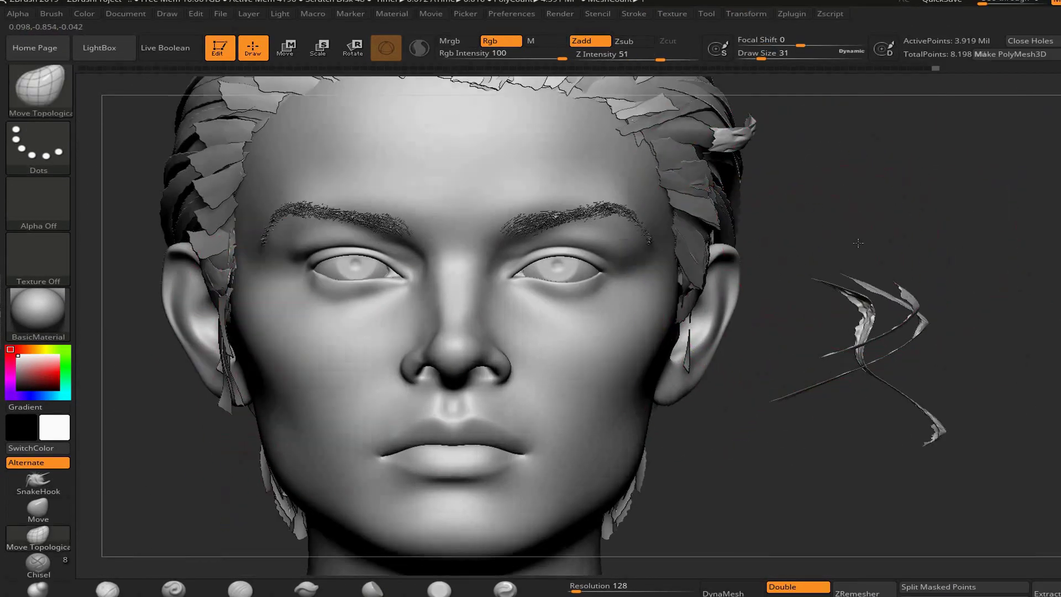
pyautogui.moveTo(829, 309); pyautogui.dragTo(668, 305)
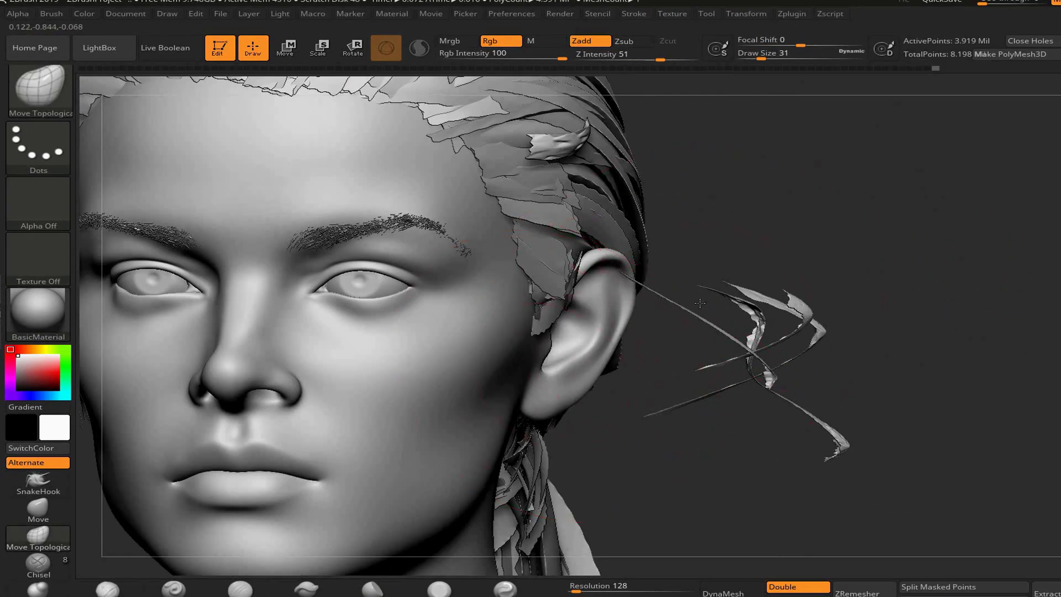
pyautogui.moveTo(523, 263)
pyautogui.mouseDown()
pyautogui.moveTo(608, 310)
pyautogui.moveTo(691, 288)
pyautogui.moveTo(741, 309)
pyautogui.moveTo(839, 437)
pyautogui.mouseUp()
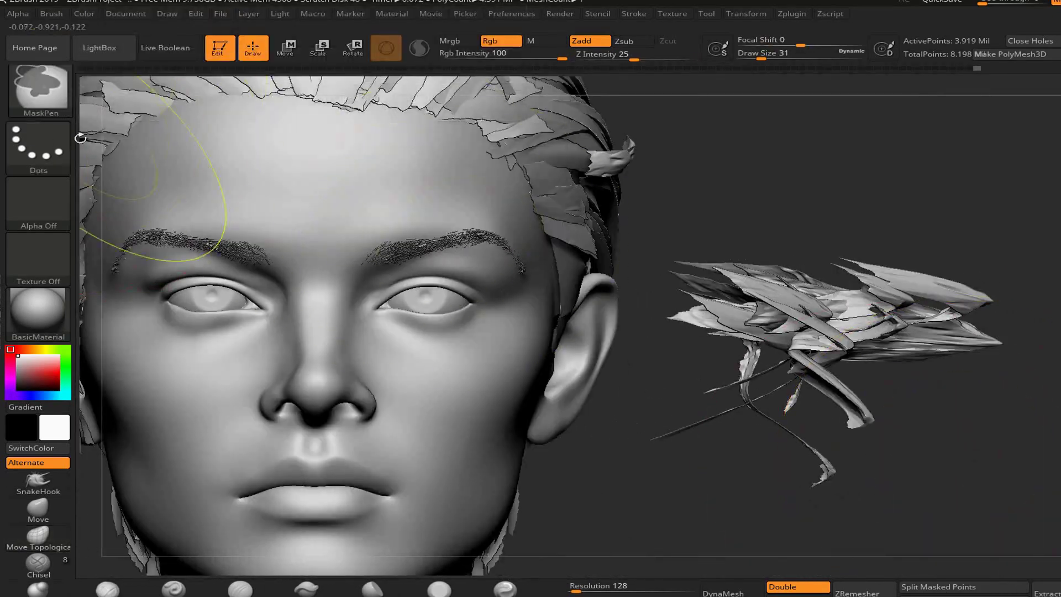
# Split the masked hair strands off from the body as separate geometry with Split Masked Points
pyautogui.click(38, 535)
pyautogui.click(940, 587)
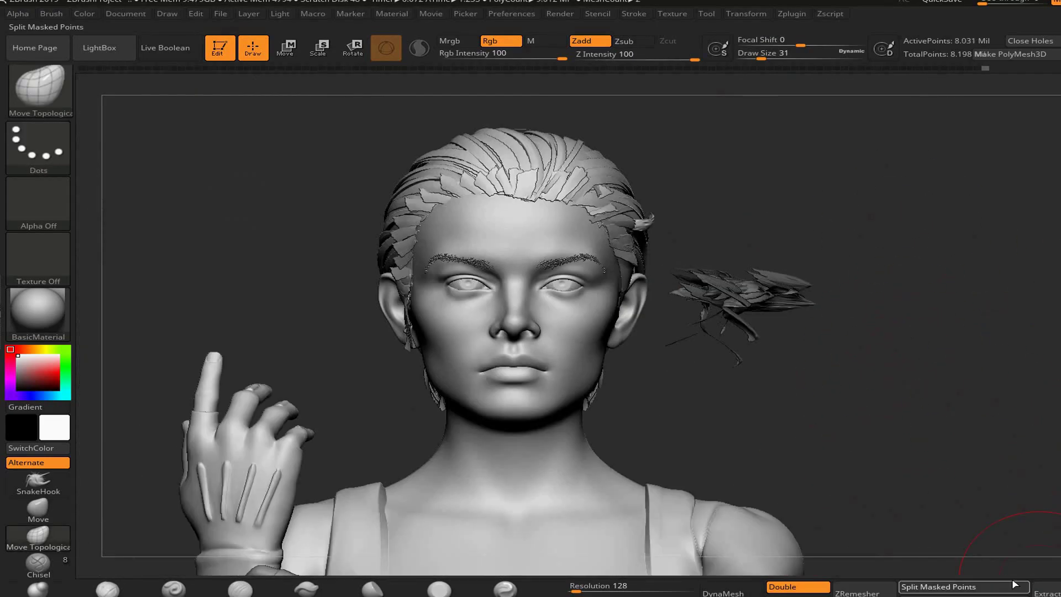
pyautogui.click(939, 587)
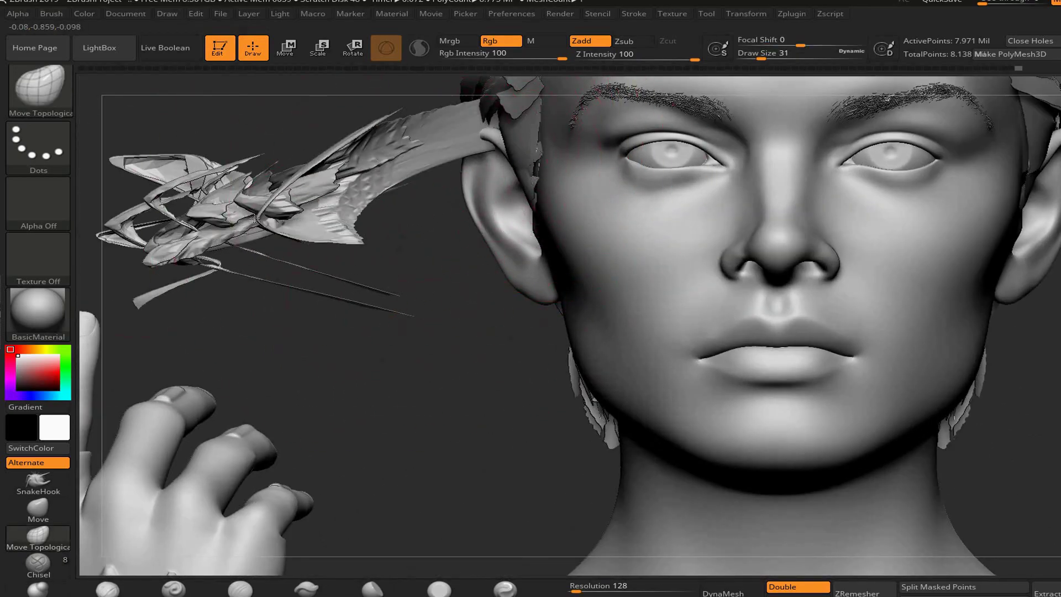
# Pull the hair strands on the opposite temple away from the head with Move Topological, changing the active subtool
pyautogui.moveTo(261, 217); pyautogui.dragTo(251, 260)
pyautogui.moveTo(442, 194); pyautogui.dragTo(408, 256)
pyautogui.keyDown('ctrl'); pyautogui.moveTo(398, 131); pyautogui.dragTo(284, 279, button='right'); pyautogui.keyUp('ctrl')
pyautogui.keyDown('alt'); pyautogui.click(974, 484); pyautogui.keyUp('alt')
pyautogui.moveTo(309, 221); pyautogui.dragTo(762, 398)
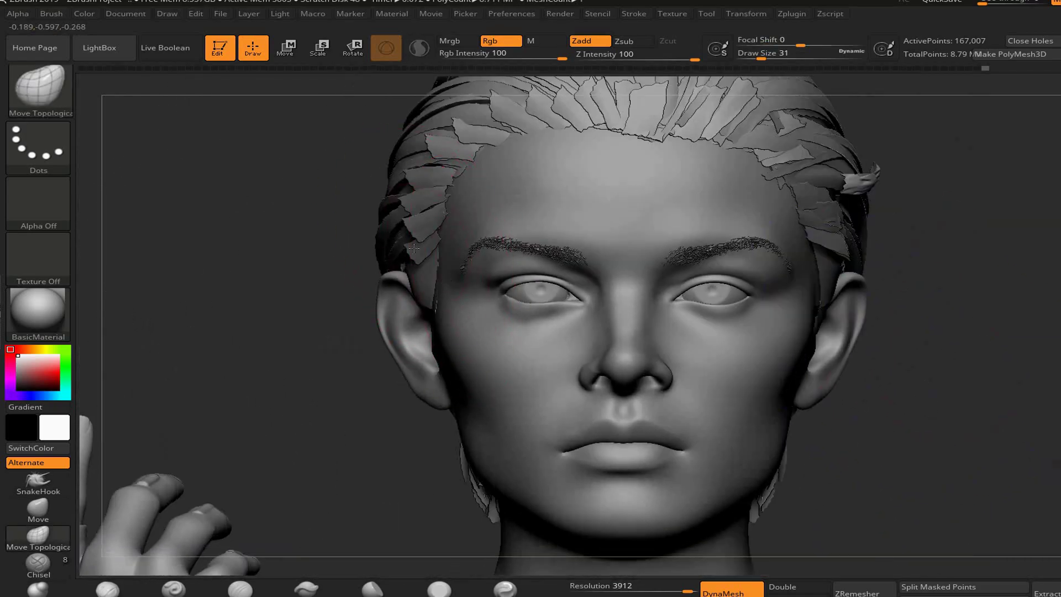
# Pull more strands from the side and back of the head and split the masked ones off
pyautogui.keyDown('alt'); pyautogui.click(198, 258); pyautogui.keyUp('alt')
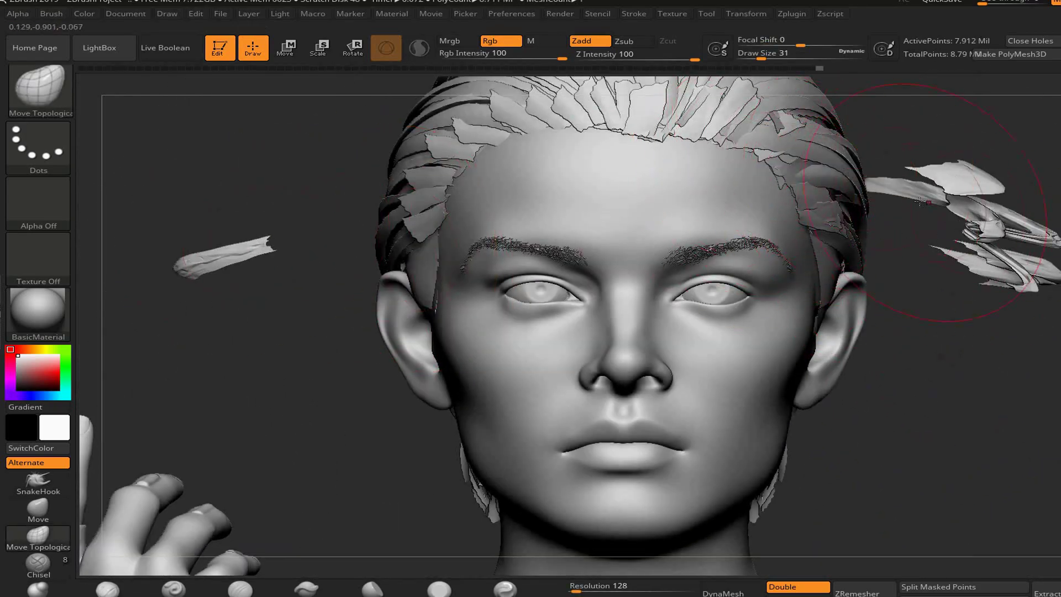
pyautogui.moveTo(197, 257); pyautogui.dragTo(398, 469)
pyautogui.keyDown('alt'); pyautogui.click(420, 437); pyautogui.keyUp('alt')
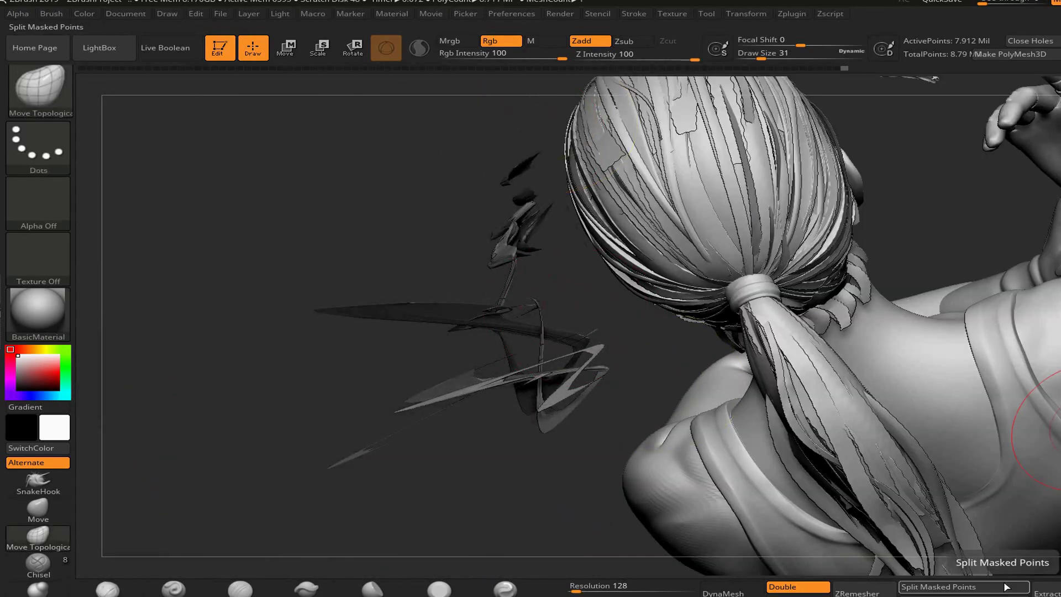
pyautogui.moveTo(1051, 432); pyautogui.dragTo(734, 260)
# Make the body the active subtool and pull the hair strands at the character's right temple and hairline away from the head
pyautogui.keyDown('alt'); pyautogui.click(323, 231); pyautogui.keyUp('alt')
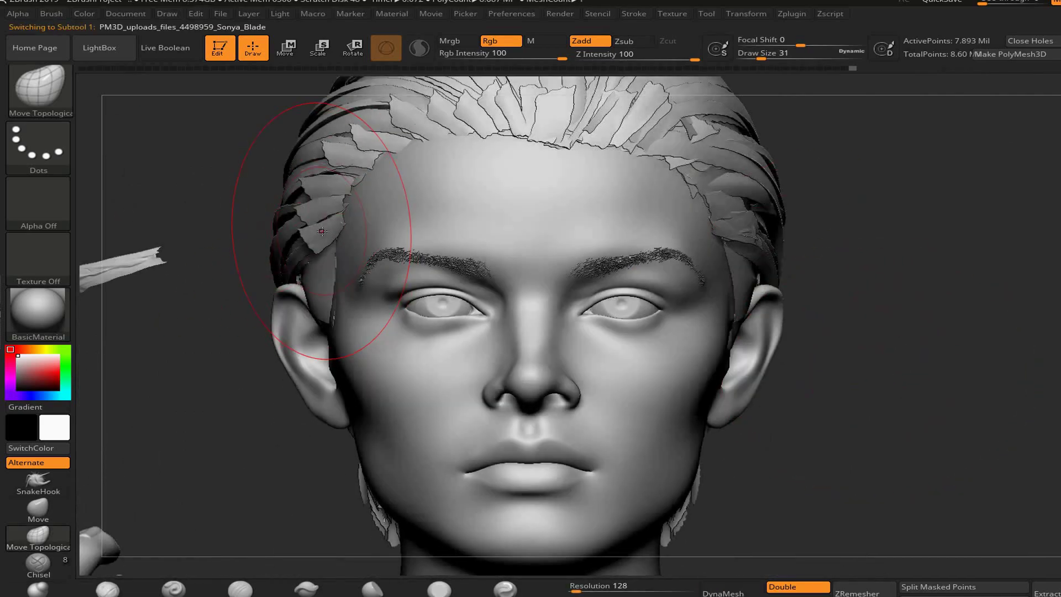
pyautogui.moveTo(328, 234); pyautogui.dragTo(87, 254)
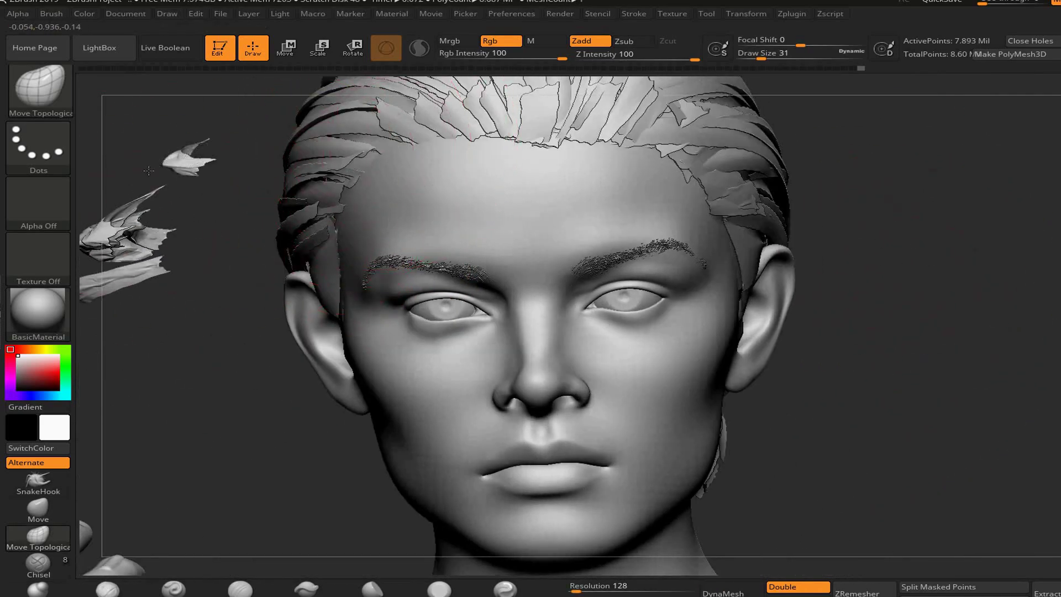
pyautogui.moveTo(412, 146); pyautogui.dragTo(345, 238)
pyautogui.moveTo(345, 143); pyautogui.dragTo(363, 244)
pyautogui.moveTo(486, 138)
pyautogui.mouseDown()
pyautogui.moveTo(508, 165)
pyautogui.moveTo(529, 136)
pyautogui.moveTo(578, 136)
pyautogui.moveTo(578, 147)
pyautogui.mouseUp()
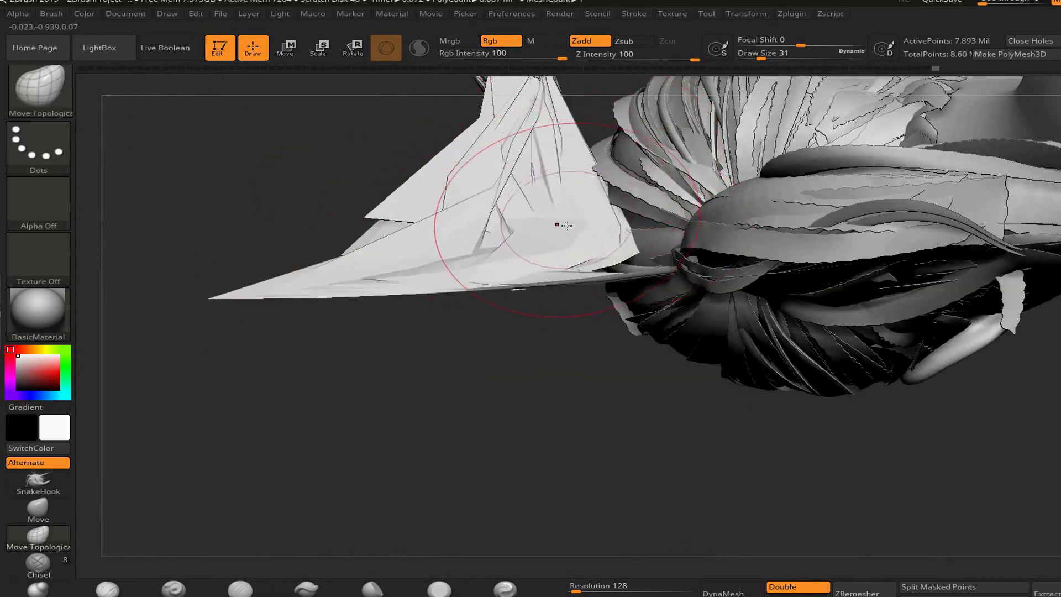
# Pull more strands away from the side of the head, lasso-mask the displaced hair and split it off from the body
pyautogui.moveTo(554, 197); pyautogui.dragTo(334, 245)
pyautogui.moveTo(536, 382); pyautogui.dragTo(733, 300)
pyautogui.keyDown('alt'); pyautogui.click(733, 301); pyautogui.keyUp('alt')
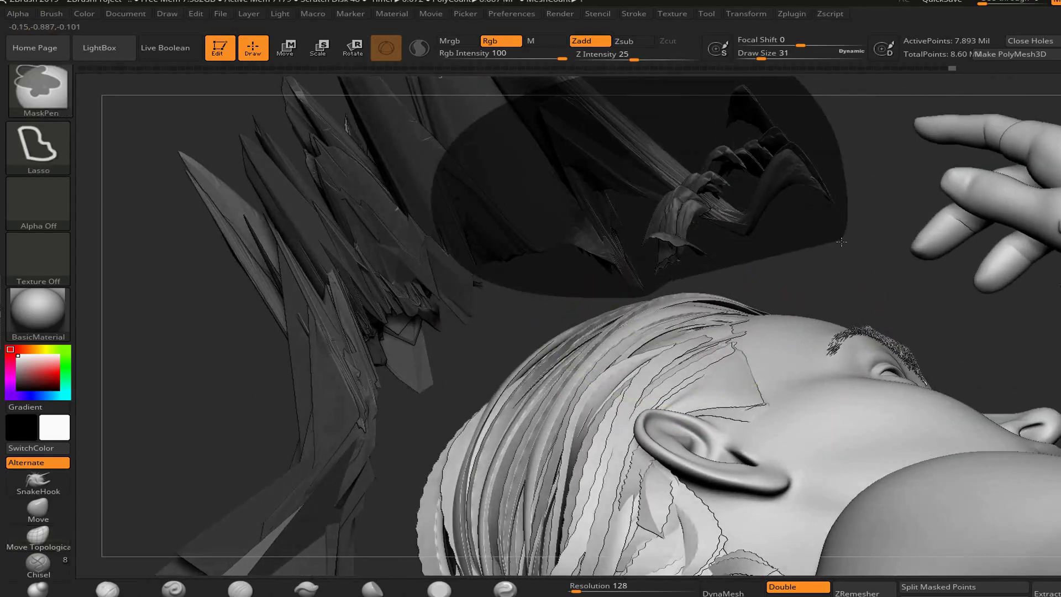
pyautogui.moveTo(884, 194); pyautogui.dragTo(779, 331)
# Pull the loose strands at the character's left hairline away from the head and split the masked ones off
pyautogui.moveTo(328, 195); pyautogui.dragTo(594, 215)
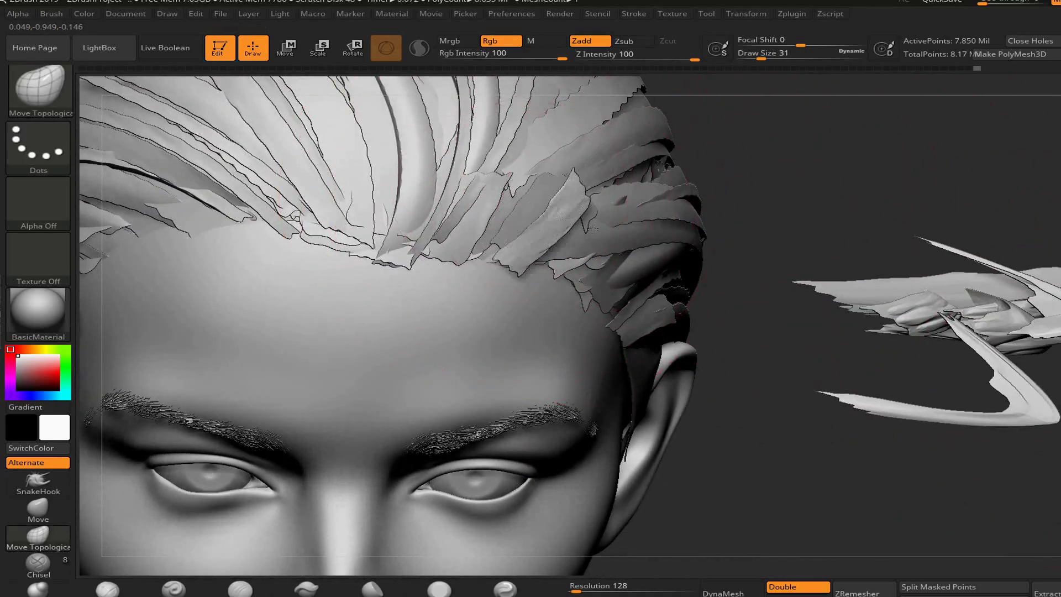
pyautogui.moveTo(691, 321); pyautogui.dragTo(740, 320)
pyautogui.moveTo(597, 211); pyautogui.dragTo(984, 586)
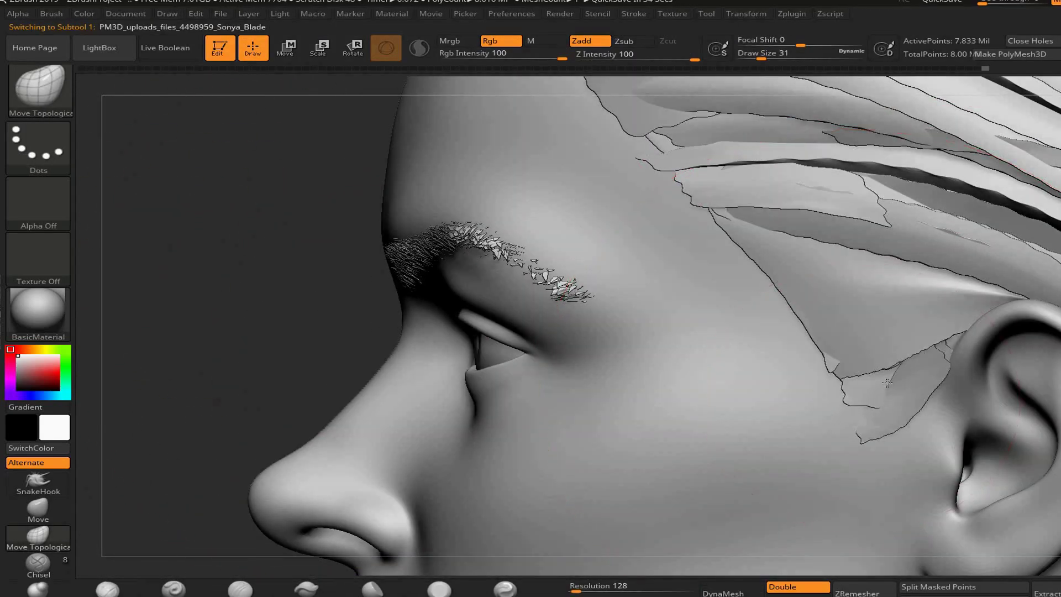
# Check the hairline from several angles and save the project over the existing file
pyautogui.moveTo(674, 155); pyautogui.dragTo(520, 283, button='right')
pyautogui.moveTo(679, 207); pyautogui.dragTo(801, 353, button='right')
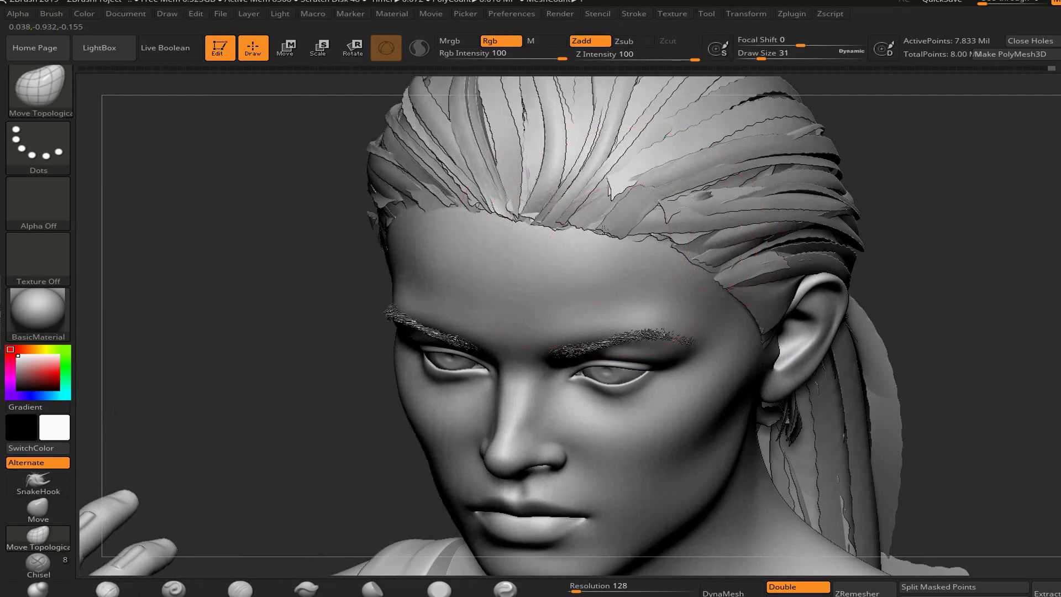
pyautogui.moveTo(570, 223); pyautogui.dragTo(235, 277, button='right')
pyautogui.hotkey('ctrl', 's')
pyautogui.press('Return')
pyautogui.click(672, 301)
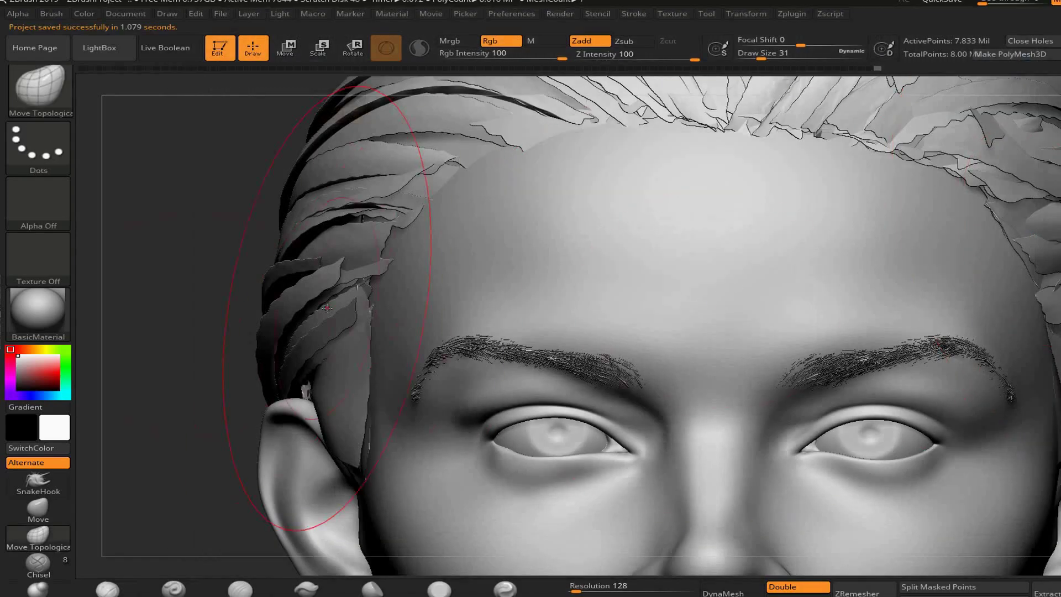
# Pull hairs at the outer end of the character's right eyebrow away using Move Topological with Draw Size 6 and Focal Shift 92
pyautogui.moveTo(553, 249)
pyautogui.mouseDown(button='right')
pyautogui.moveTo(590, 347)
pyautogui.moveTo(741, 334)
pyautogui.moveTo(817, 244)
pyautogui.moveTo(745, 456)
pyautogui.moveTo(719, 387)
pyautogui.moveTo(734, 249)
pyautogui.moveTo(846, 295)
pyautogui.moveTo(700, 435)
pyautogui.mouseUp(button='right')
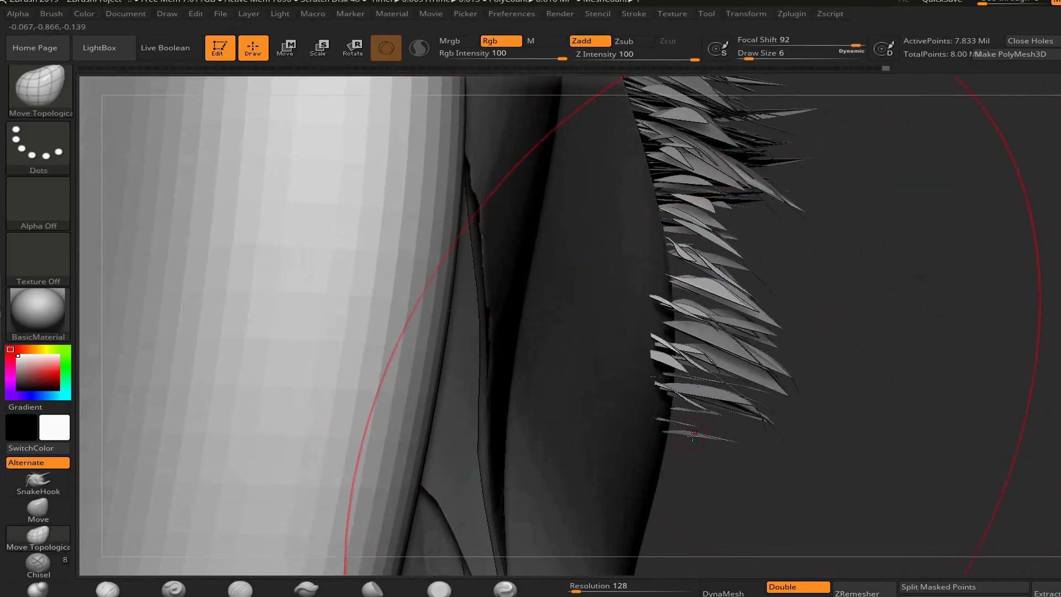
pyautogui.moveTo(728, 399); pyautogui.dragTo(625, 421, button='right')
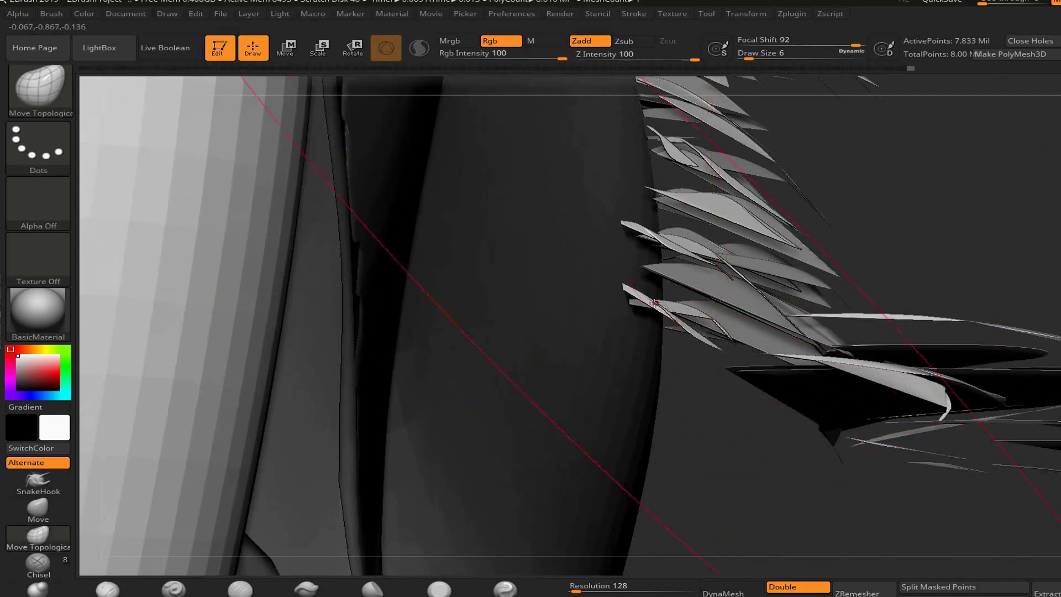
pyautogui.moveTo(680, 272); pyautogui.dragTo(665, 238, button='right')
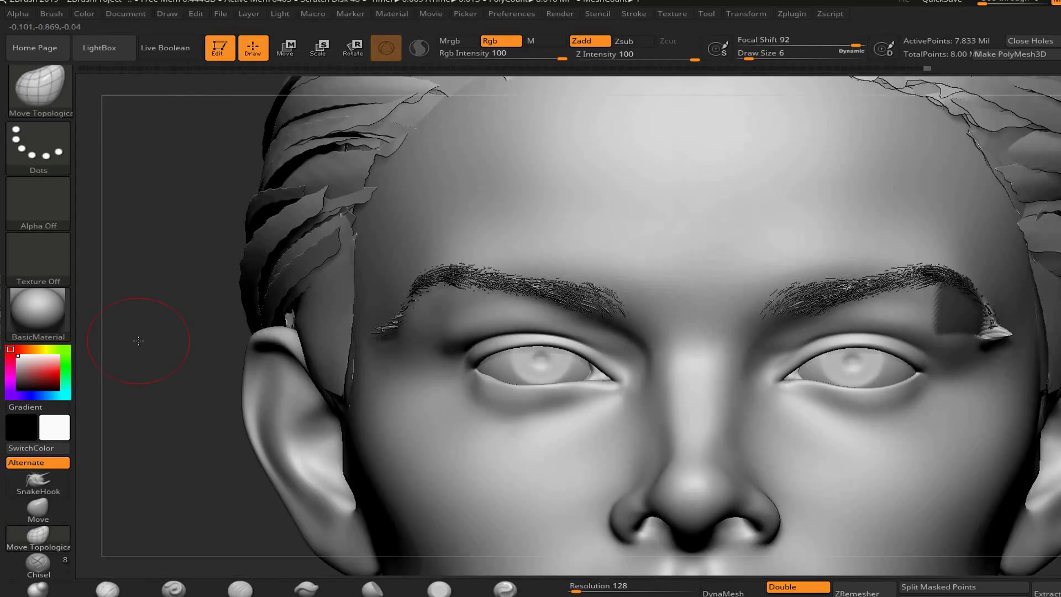
pyautogui.moveTo(142, 331)
pyautogui.mouseDown(button='right')
pyautogui.moveTo(236, 258)
pyautogui.moveTo(860, 339)
pyautogui.moveTo(719, 271)
pyautogui.mouseUp(button='right')
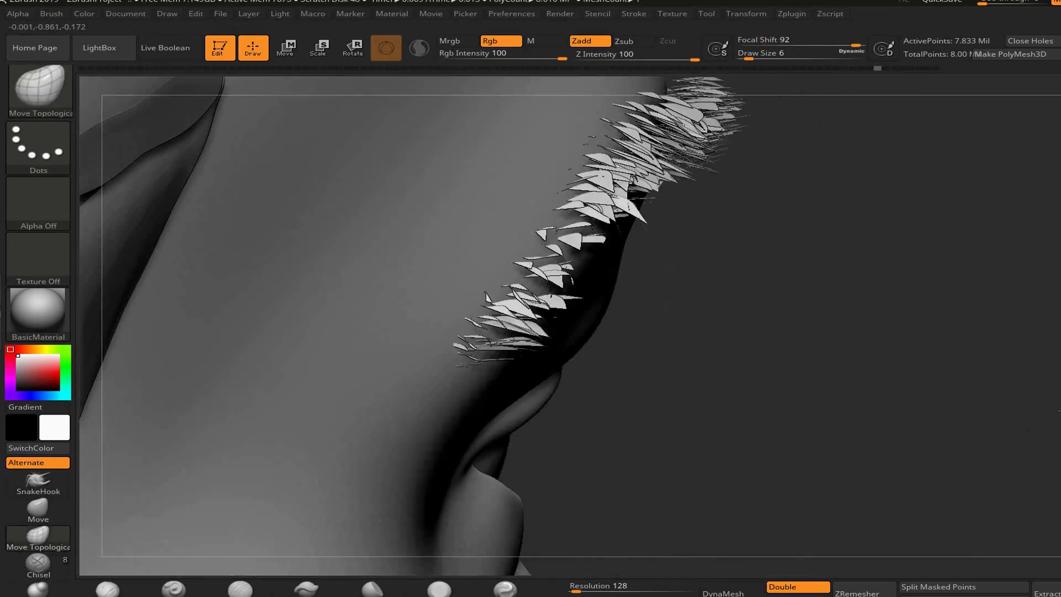
pyautogui.moveTo(663, 387); pyautogui.dragTo(659, 324, button='right')
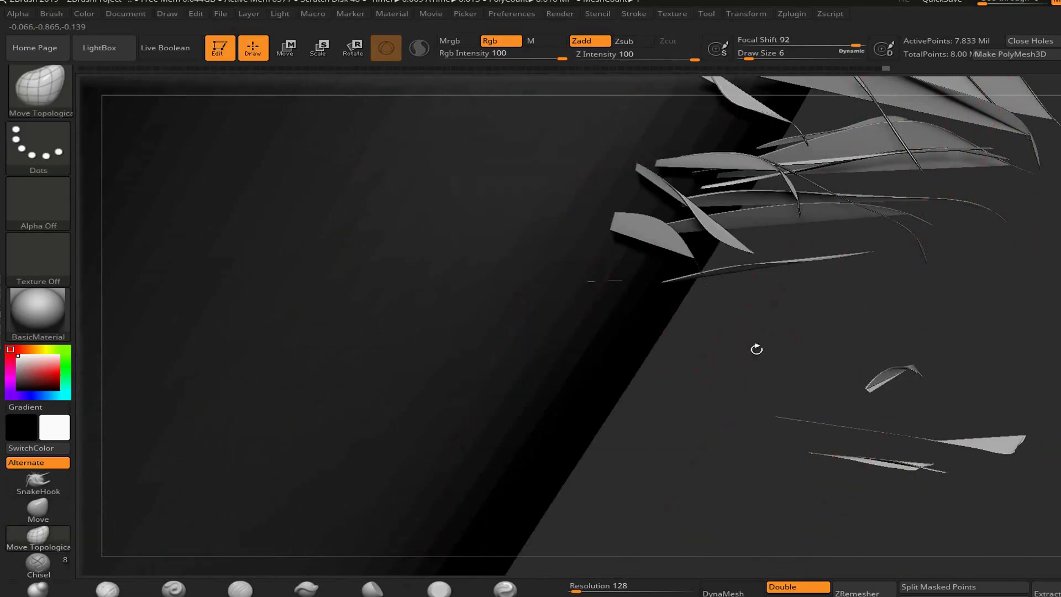
pyautogui.moveTo(756, 348); pyautogui.dragTo(592, 281, button='right')
# Set the brush's Focal Shift to 96 and pull further hairs at the right eyebrow's outer end off the skin
pyautogui.press('space')
pyautogui.moveTo(735, 240); pyautogui.dragTo(746, 241)
pyautogui.moveTo(823, 232); pyautogui.dragTo(615, 238, button='right')
pyautogui.moveTo(604, 190); pyautogui.dragTo(882, 418, button='right')
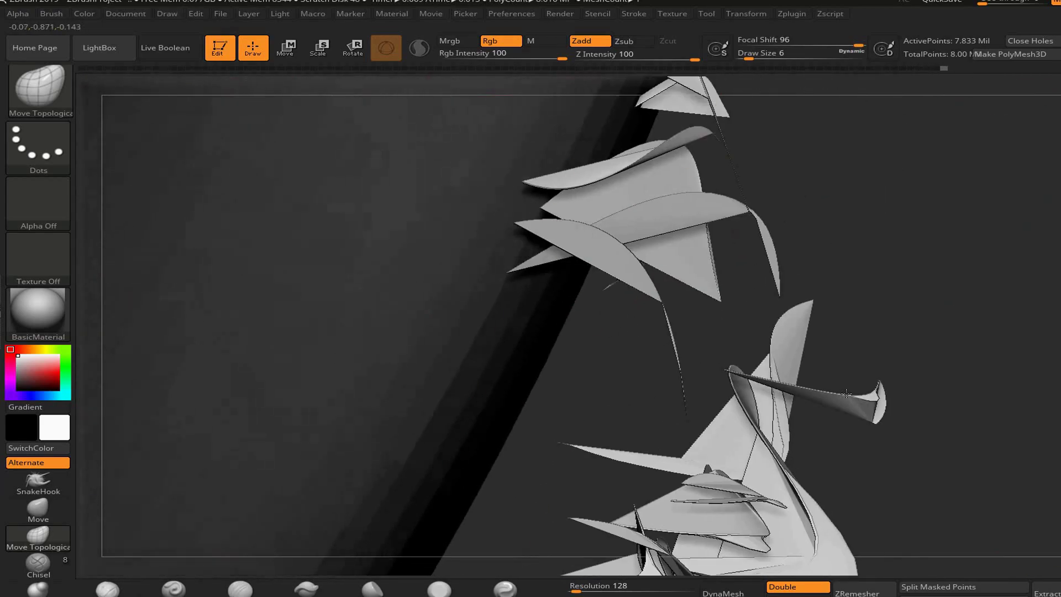
# Pull another cluster of right eyebrow hairs away from the brow and split the displaced hairs off from the body
pyautogui.moveTo(933, 324); pyautogui.dragTo(624, 317, button='right')
pyautogui.moveTo(945, 381); pyautogui.dragTo(704, 521, button='right')
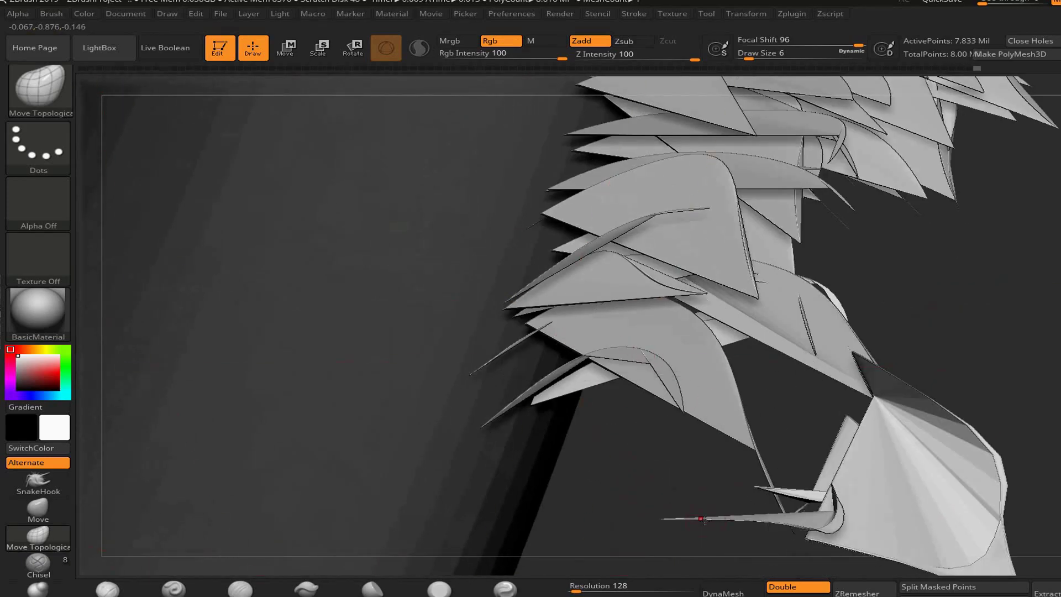
pyautogui.moveTo(778, 318); pyautogui.dragTo(922, 478, button='right')
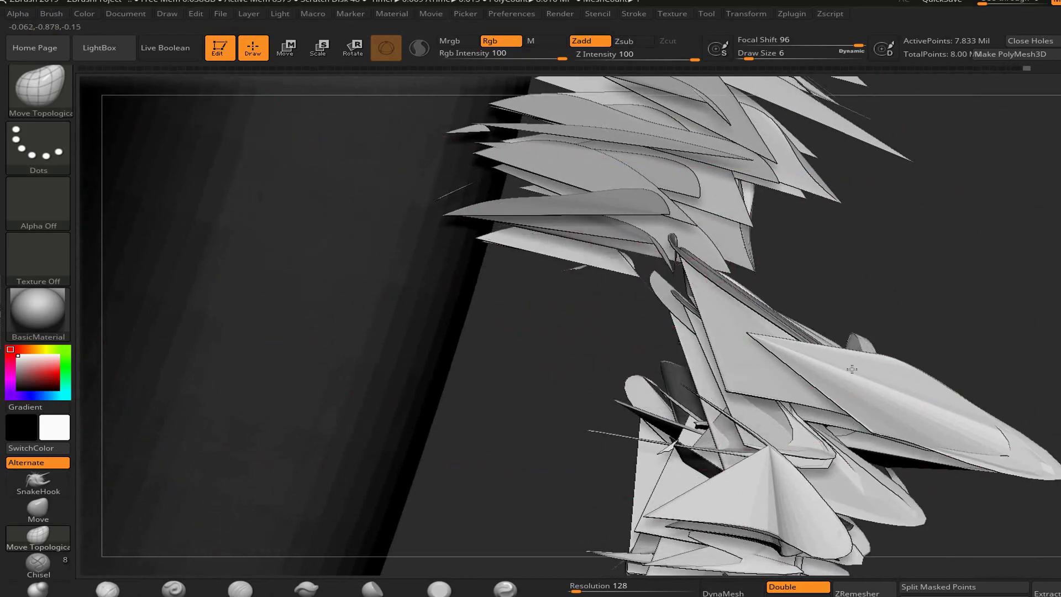
pyautogui.moveTo(730, 283)
pyautogui.mouseDown(button='right')
pyautogui.moveTo(762, 309)
pyautogui.moveTo(781, 242)
pyautogui.moveTo(814, 479)
pyautogui.mouseUp(button='right')
pyautogui.moveTo(918, 367); pyautogui.dragTo(760, 545, button='right')
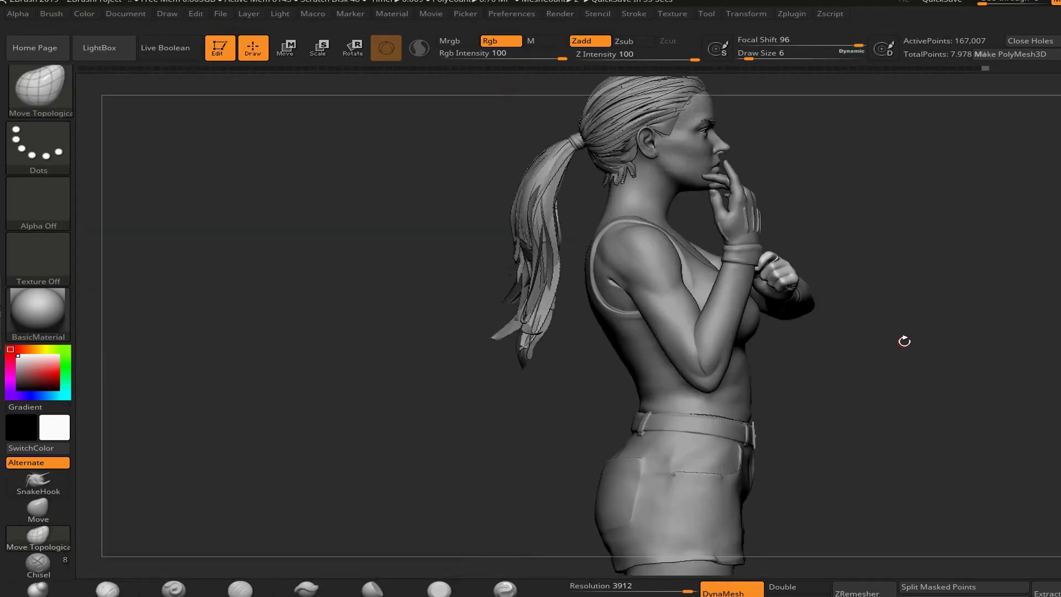
# Select the body subtool and set the Move Topological brush to Draw Size 71 and Focal Shift 70
pyautogui.moveTo(904, 341)
pyautogui.mouseDown(button='right')
pyautogui.moveTo(805, 327)
pyautogui.moveTo(608, 331)
pyautogui.moveTo(448, 210)
pyautogui.mouseUp(button='right')
pyautogui.keyDown('alt'); pyautogui.click(448, 209); pyautogui.keyUp('alt')
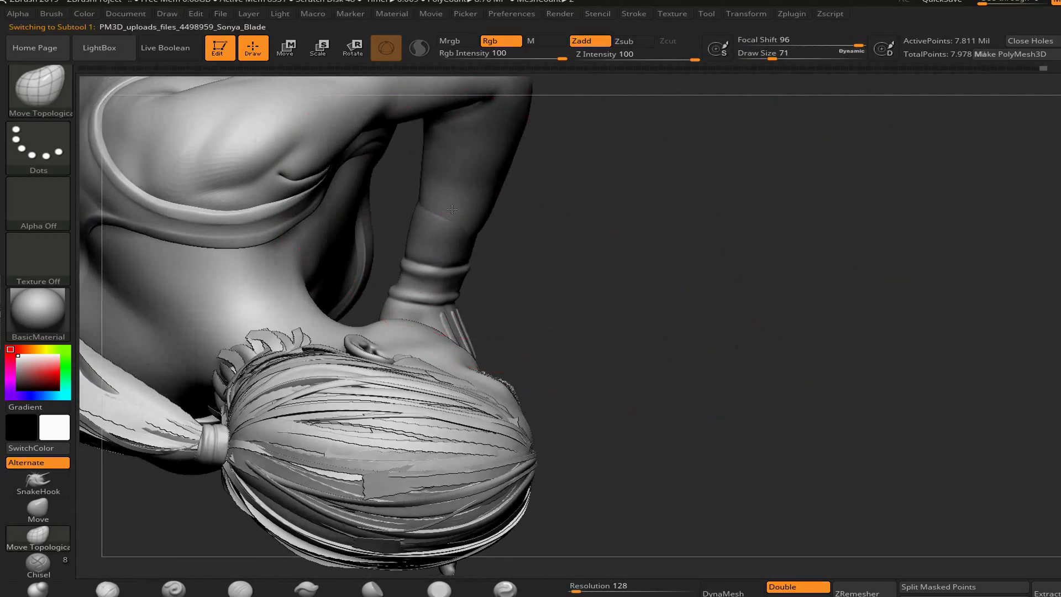
pyautogui.moveTo(229, 310)
pyautogui.mouseDown(button='right')
pyautogui.moveTo(470, 260)
pyautogui.moveTo(458, 292)
pyautogui.mouseUp(button='right')
pyautogui.press('space')
pyautogui.moveTo(458, 292); pyautogui.dragTo(833, 357)
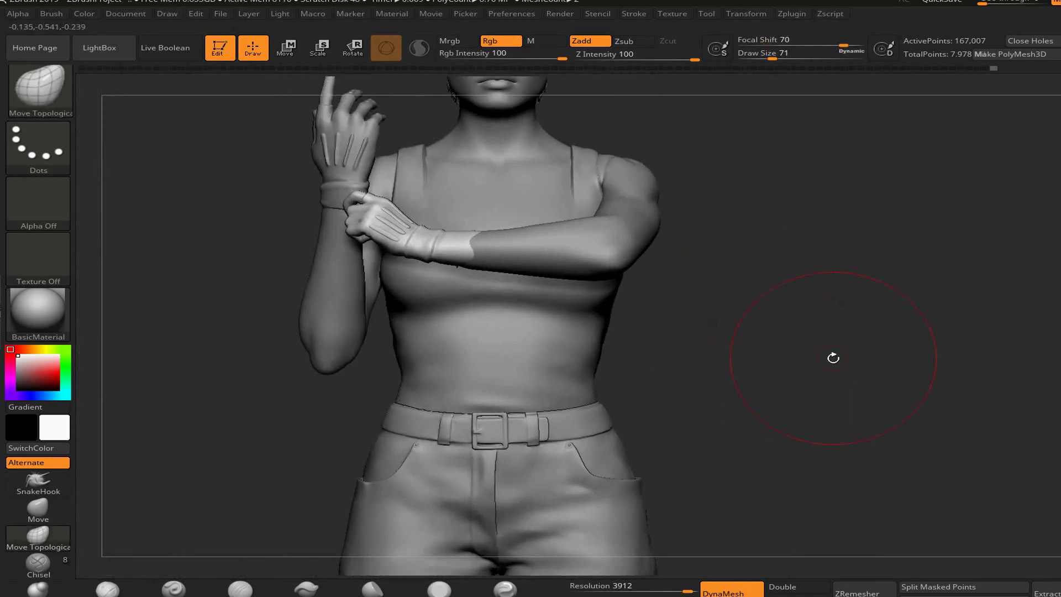
# Reselect the body mesh and pull clusters of hairs from the right eyebrow's outer end away from the face
pyautogui.moveTo(810, 311); pyautogui.dragTo(660, 414)
pyautogui.keyDown('alt'); pyautogui.click(517, 268); pyautogui.keyUp('alt')
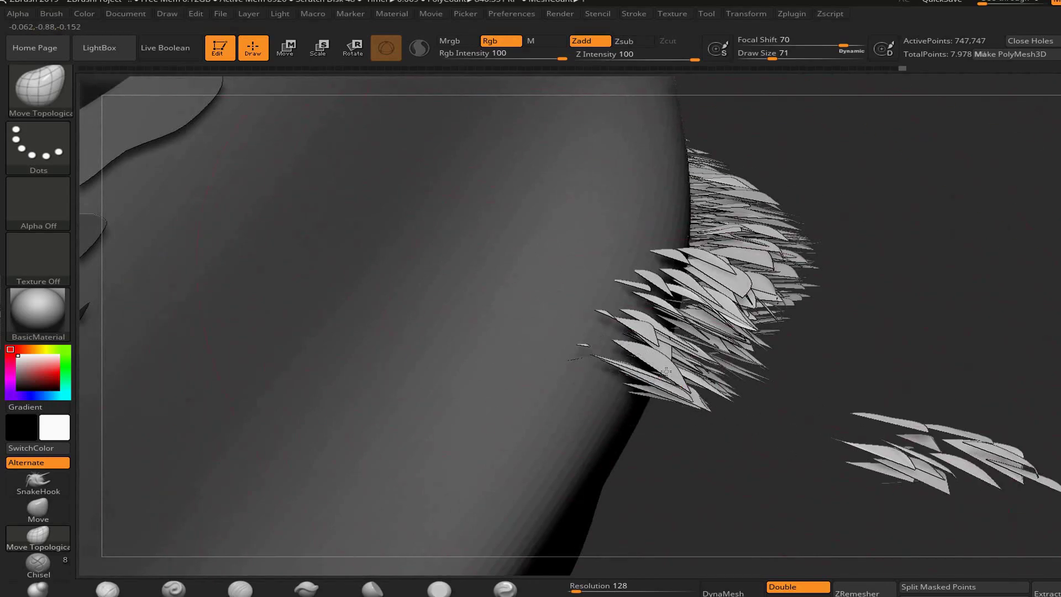
pyautogui.keyDown('alt'); pyautogui.moveTo(1004, 509); pyautogui.dragTo(1025, 425); pyautogui.keyUp('alt')
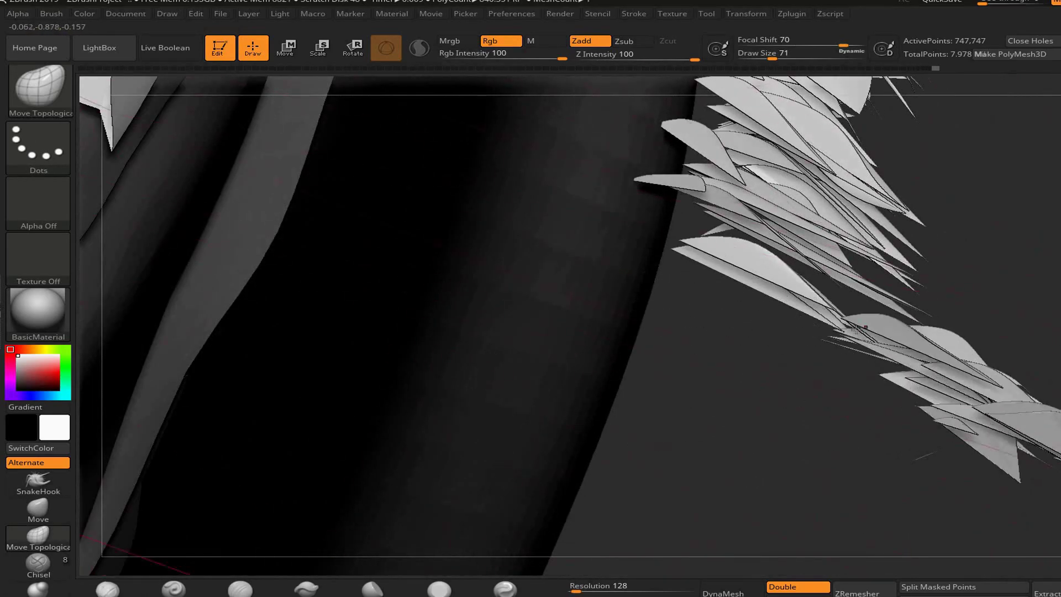
pyautogui.moveTo(746, 302); pyautogui.dragTo(705, 423)
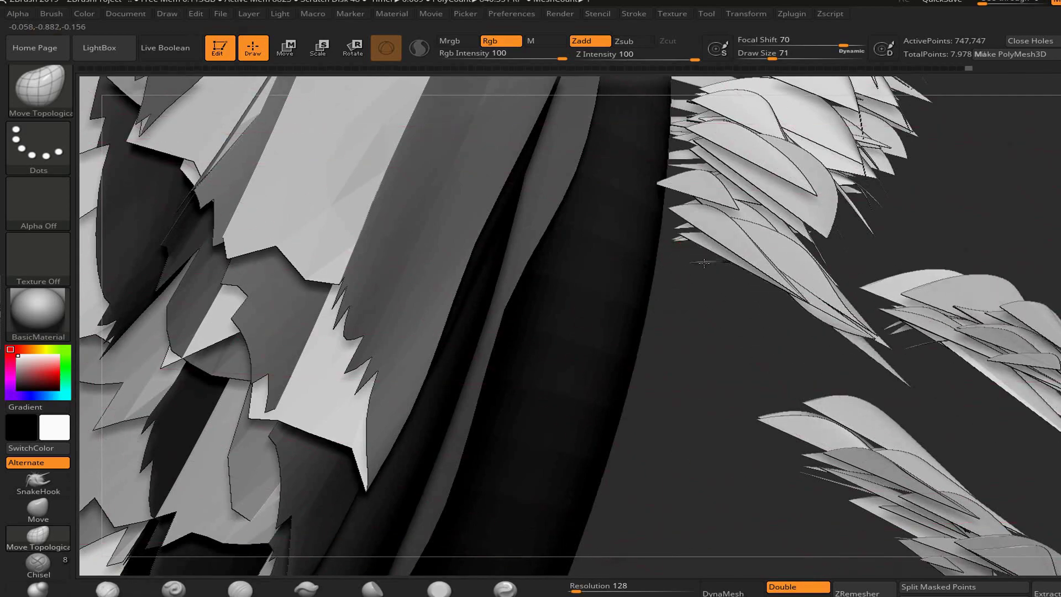
# Pull the next overlapping right eyebrow hairs outward and split the masked ones off with Split Masked Points
pyautogui.moveTo(817, 260); pyautogui.dragTo(808, 294)
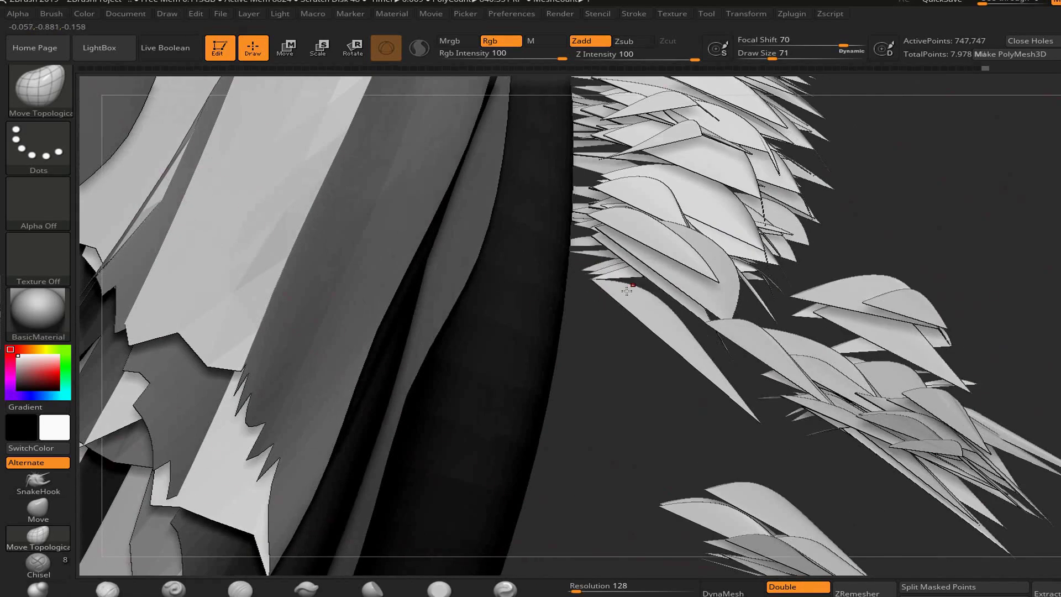
pyautogui.moveTo(605, 319); pyautogui.dragTo(601, 219)
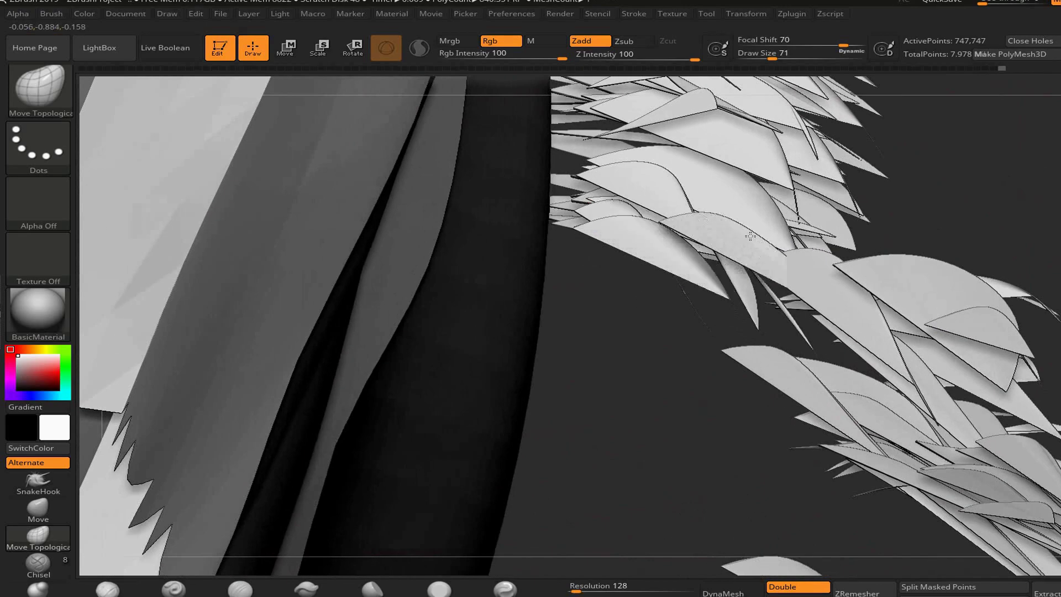
pyautogui.moveTo(628, 352); pyautogui.dragTo(602, 232)
pyautogui.click(961, 587)
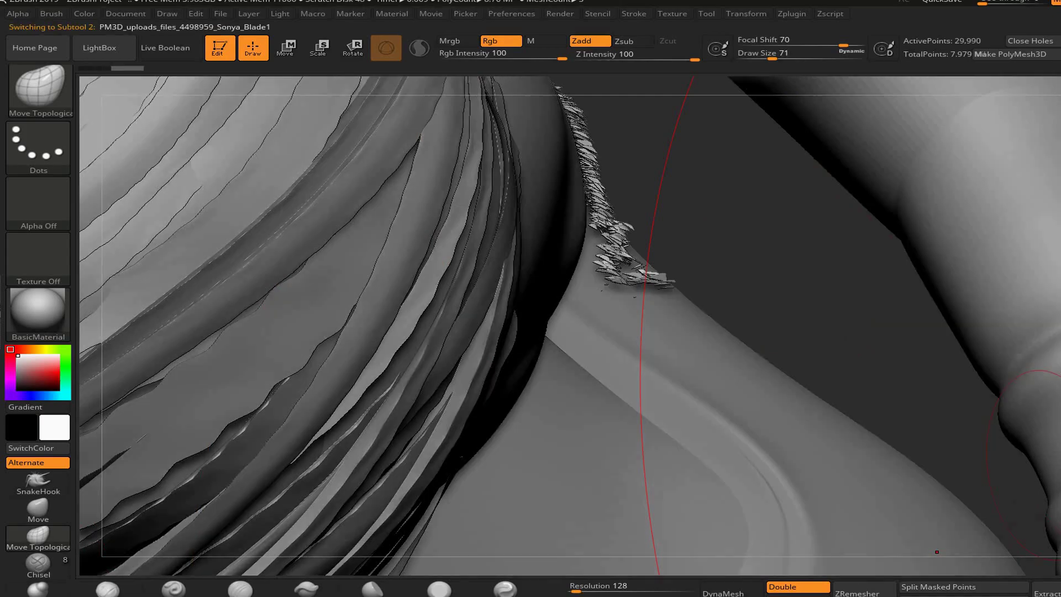
# Isolate the area around the character's left eyebrow on the body mesh, hiding the rest
pyautogui.keyDown('alt'); pyautogui.click(696, 307); pyautogui.keyUp('alt')
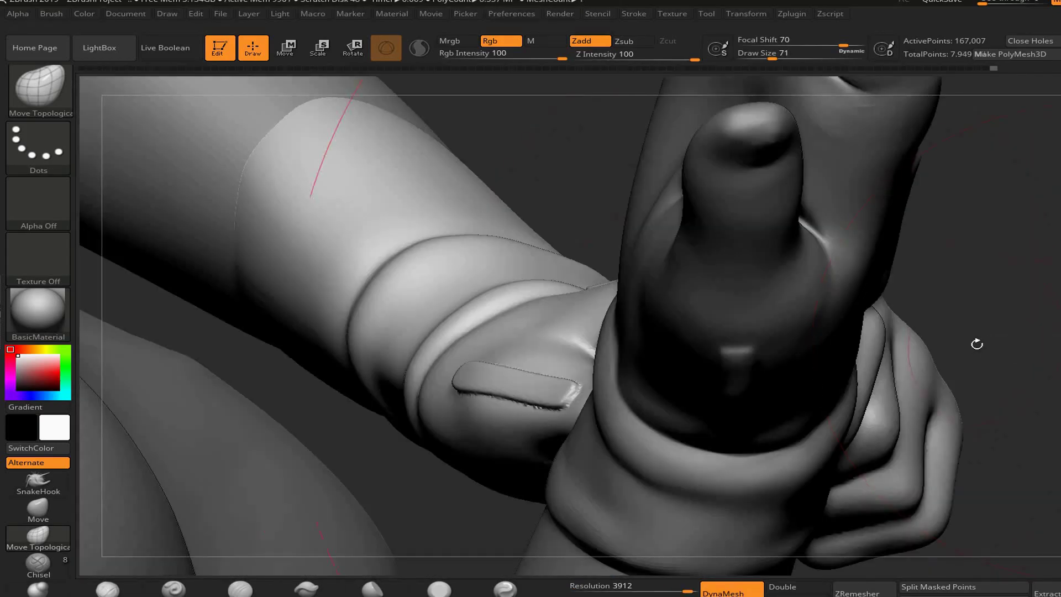
pyautogui.moveTo(976, 343); pyautogui.dragTo(798, 304)
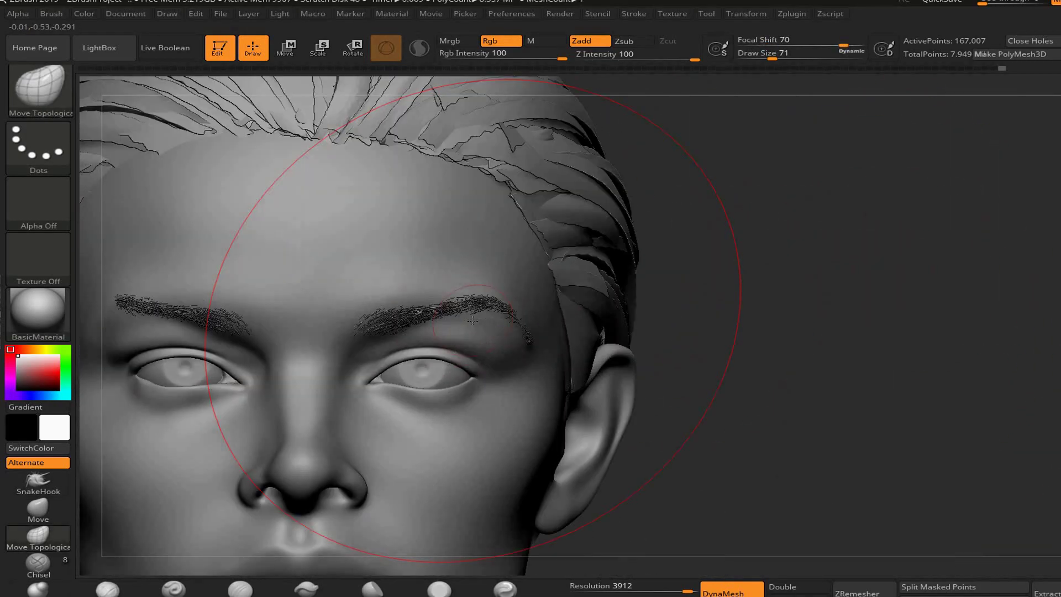
pyautogui.moveTo(666, 332); pyautogui.dragTo(865, 422)
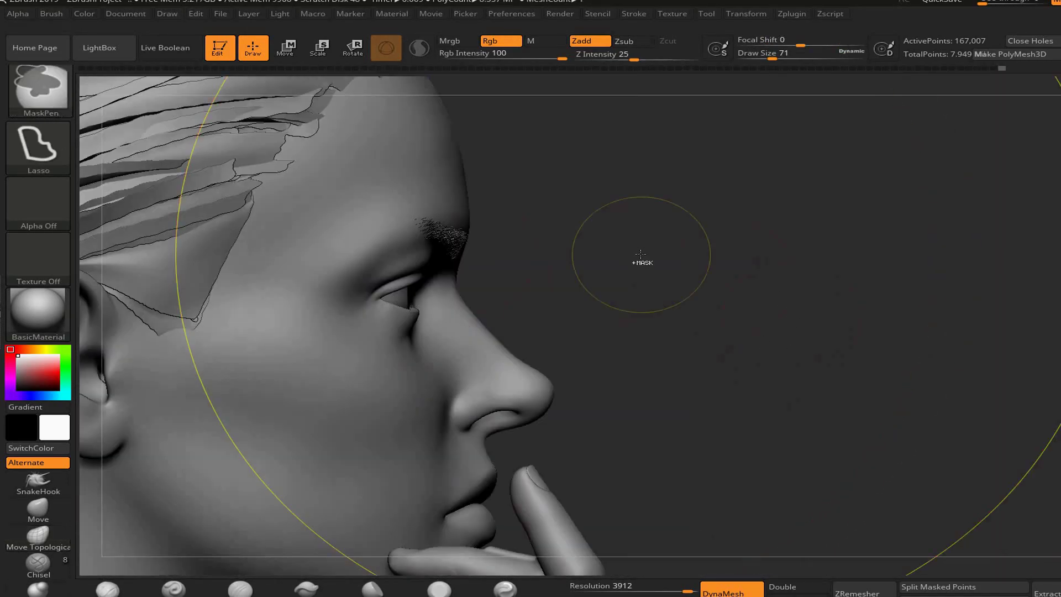
pyautogui.keyDown('ctrl'); pyautogui.keyDown('shift'); pyautogui.moveTo(383, 161); pyautogui.dragTo(569, 273); pyautogui.keyUp('shift'); pyautogui.keyUp('ctrl')
pyautogui.moveTo(862, 387); pyautogui.dragTo(792, 410)
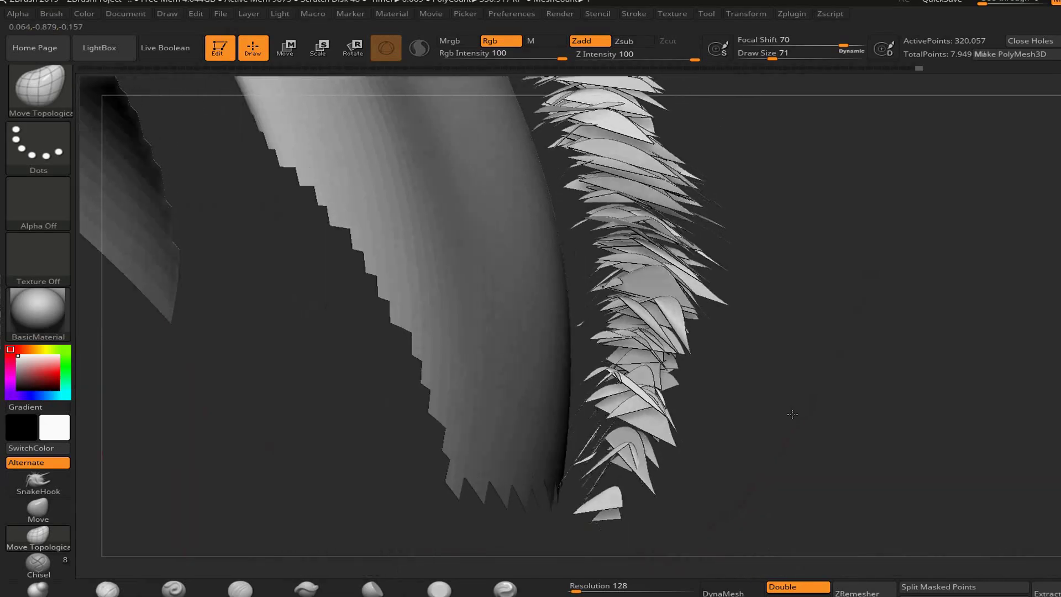
# Pull individual hairs at the outer end of the left eyebrow away from the brow surface
pyautogui.moveTo(868, 299); pyautogui.dragTo(719, 303)
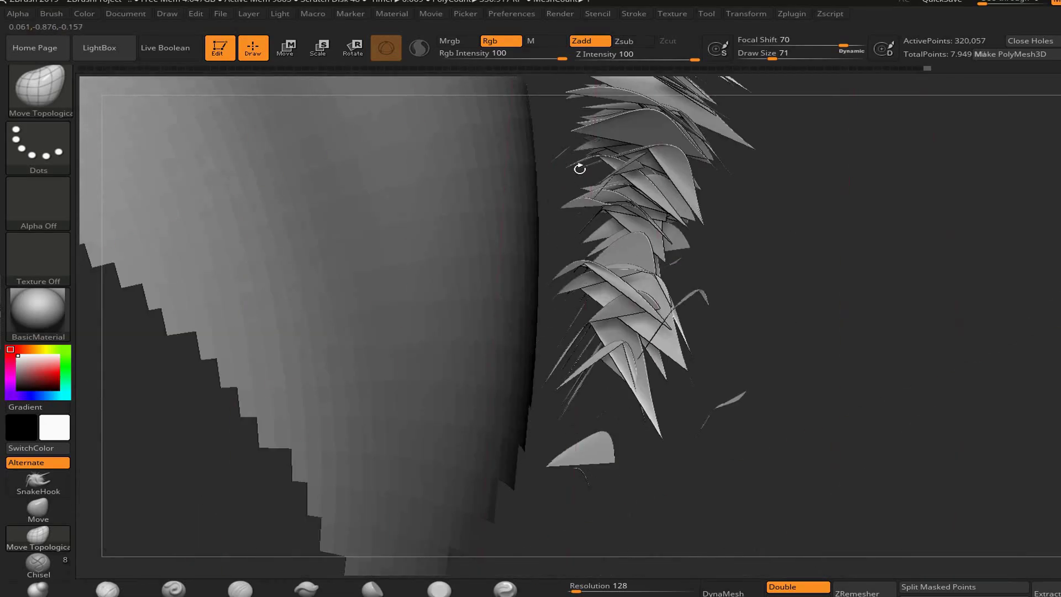
pyautogui.moveTo(570, 351); pyautogui.dragTo(617, 326)
pyautogui.moveTo(508, 236); pyautogui.dragTo(821, 291)
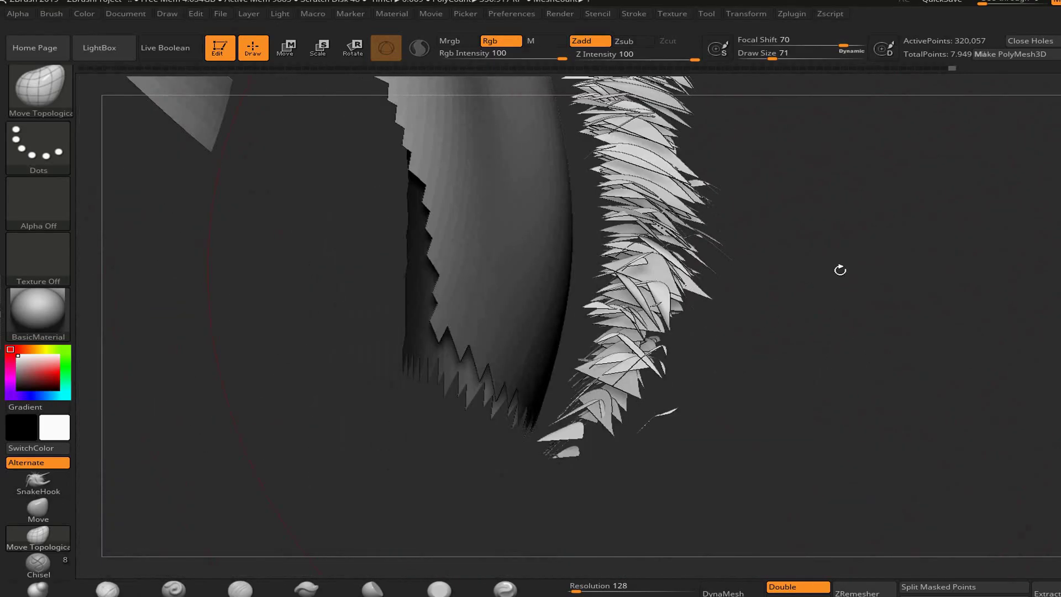
pyautogui.moveTo(871, 296)
pyautogui.mouseDown()
pyautogui.moveTo(751, 188)
pyautogui.moveTo(774, 349)
pyautogui.moveTo(752, 338)
pyautogui.moveTo(789, 362)
pyautogui.moveTo(763, 326)
pyautogui.moveTo(913, 364)
pyautogui.moveTo(822, 367)
pyautogui.moveTo(784, 414)
pyautogui.mouseUp()
# Unhide the whole body mesh, frame it, and split the masked eyebrow hairs off with Split Masked Points
pyautogui.press('ctrl')
pyautogui.keyDown('ctrl'); pyautogui.keyDown('shift'); pyautogui.click(785, 409); pyautogui.keyUp('shift'); pyautogui.keyUp('ctrl')
pyautogui.press('f')
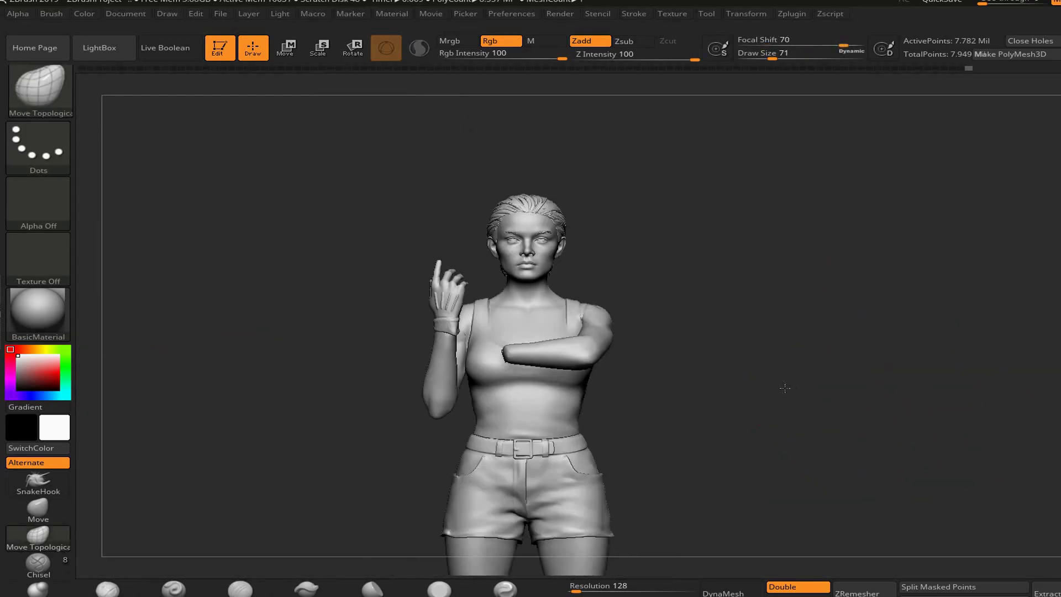
pyautogui.click(965, 586)
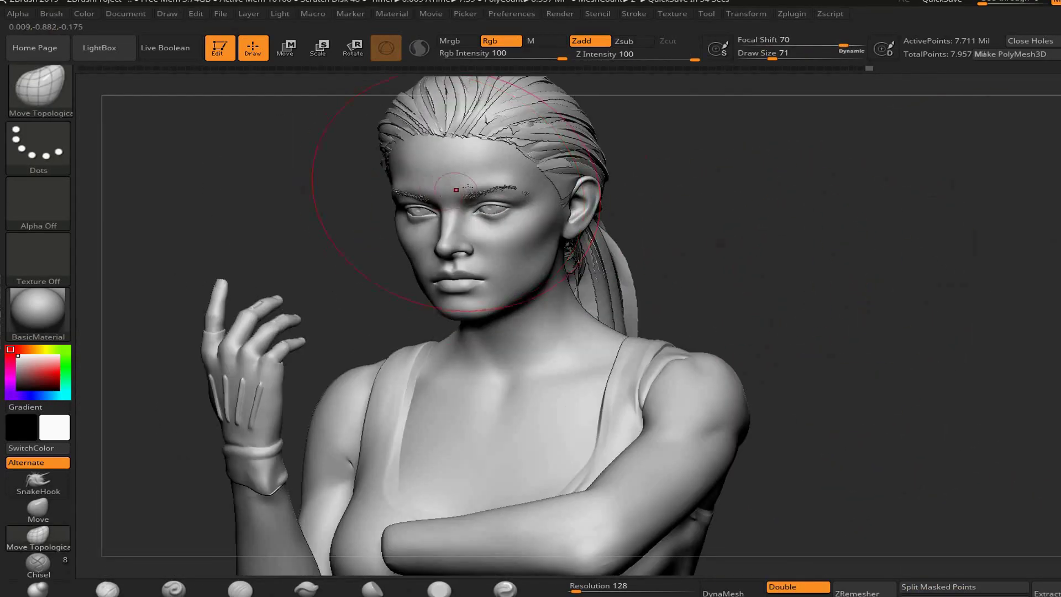
# Select the body mesh, isolate the area holding the remaining eyebrow hairs, and pull those hairs away from the brow surface
pyautogui.keyDown('alt'); pyautogui.moveTo(468, 189); pyautogui.dragTo(889, 233); pyautogui.keyUp('alt')
pyautogui.keyDown('alt'); pyautogui.click(608, 332); pyautogui.keyUp('alt')
pyautogui.moveTo(594, 293)
pyautogui.mouseDown()
pyautogui.moveTo(526, 350)
pyautogui.moveTo(603, 232)
pyautogui.moveTo(640, 116)
pyautogui.mouseUp()
pyautogui.moveTo(646, 276)
pyautogui.keyDown('ctrl'); pyautogui.mouseDown()
pyautogui.moveTo(788, 552)
pyautogui.moveTo(829, 569)
pyautogui.moveTo(553, 553)
pyautogui.moveTo(608, 310)
pyautogui.mouseUp(); pyautogui.keyUp('ctrl')
pyautogui.moveTo(719, 497); pyautogui.dragTo(792, 424)
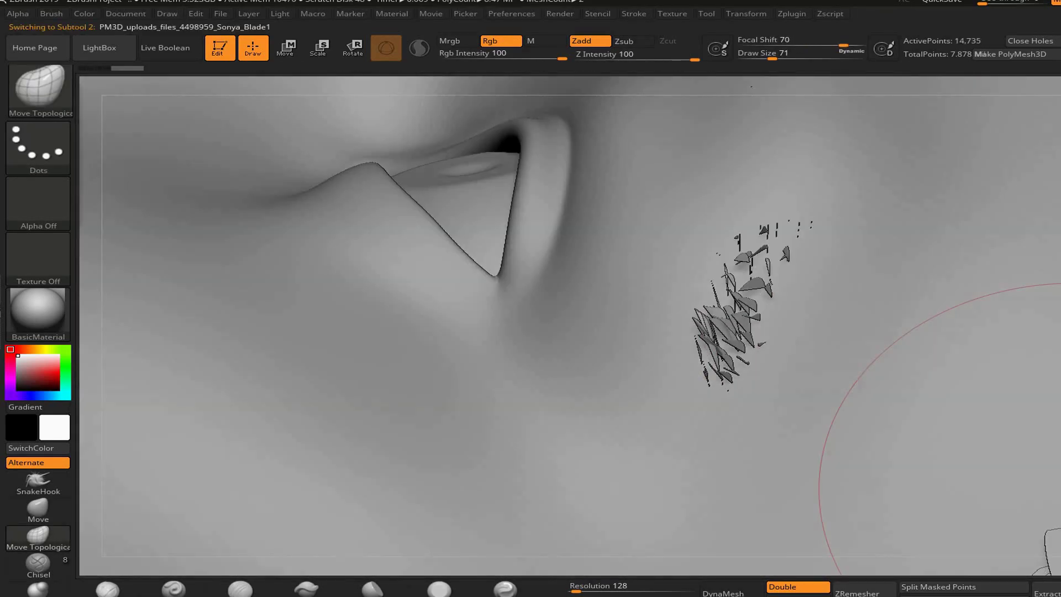
pyautogui.moveTo(719, 470)
pyautogui.mouseDown()
pyautogui.moveTo(781, 450)
pyautogui.moveTo(875, 387)
pyautogui.moveTo(774, 335)
pyautogui.moveTo(457, 287)
pyautogui.moveTo(887, 409)
pyautogui.moveTo(608, 276)
pyautogui.moveTo(298, 152)
pyautogui.moveTo(597, 387)
pyautogui.moveTo(675, 335)
pyautogui.mouseUp()
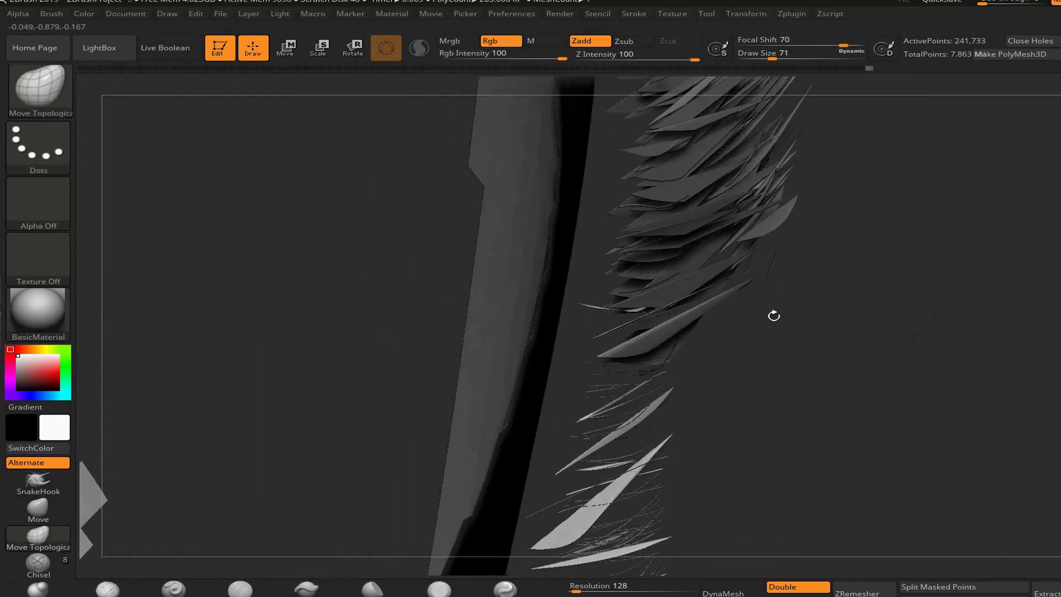
# Isolate the dense patches of eyebrow hairs in turn and separate the overlapping hairs from the brow surface
pyautogui.moveTo(788, 337); pyautogui.dragTo(785, 348)
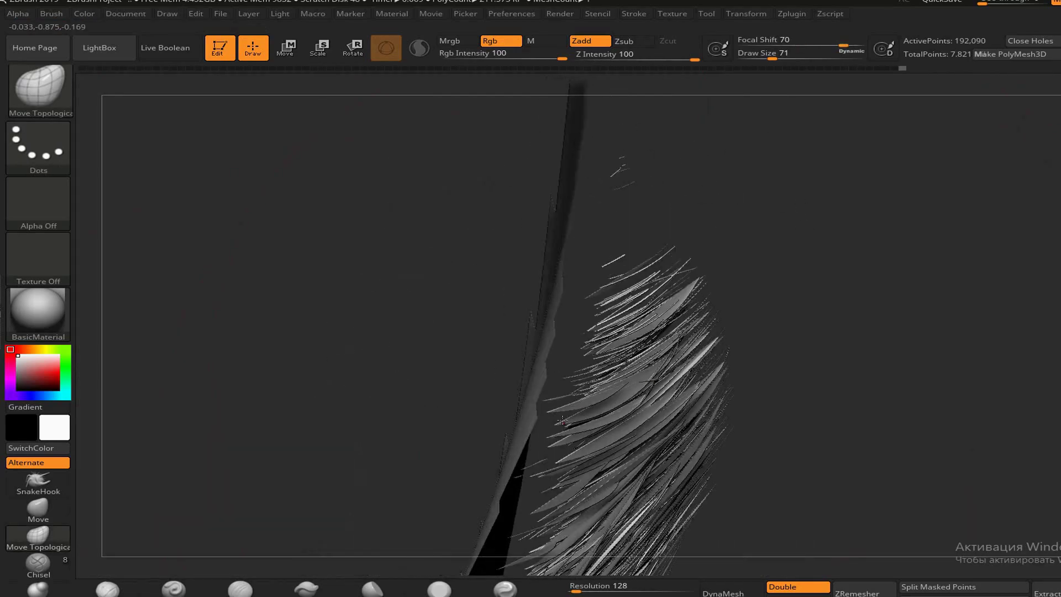
pyautogui.keyDown('ctrl'); pyautogui.keyDown('shift'); pyautogui.moveTo(563, 421); pyautogui.dragTo(617, 148); pyautogui.keyUp('shift'); pyautogui.keyUp('ctrl')
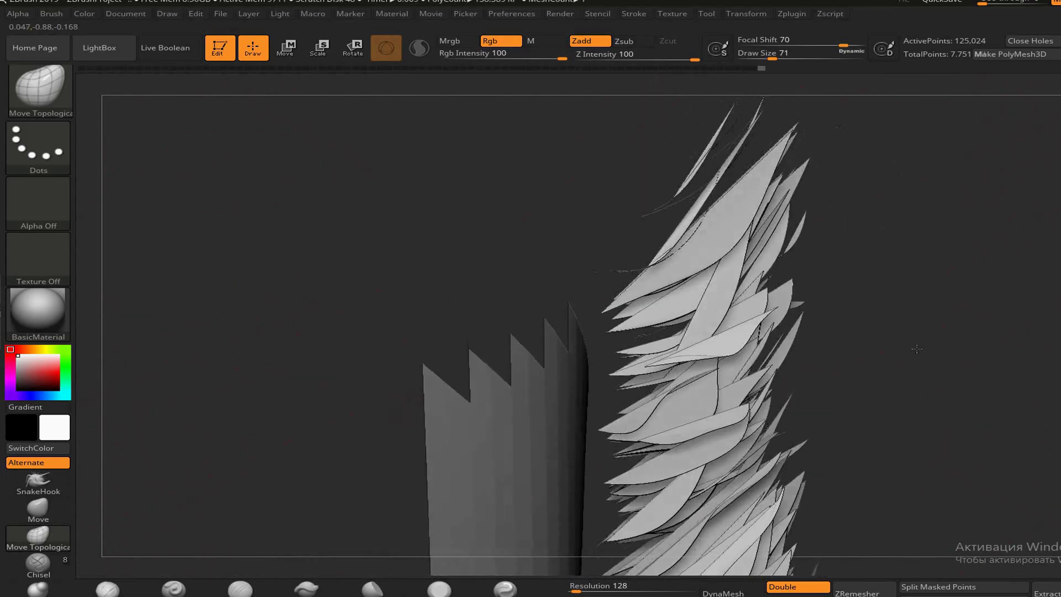
pyautogui.moveTo(917, 349); pyautogui.dragTo(838, 259)
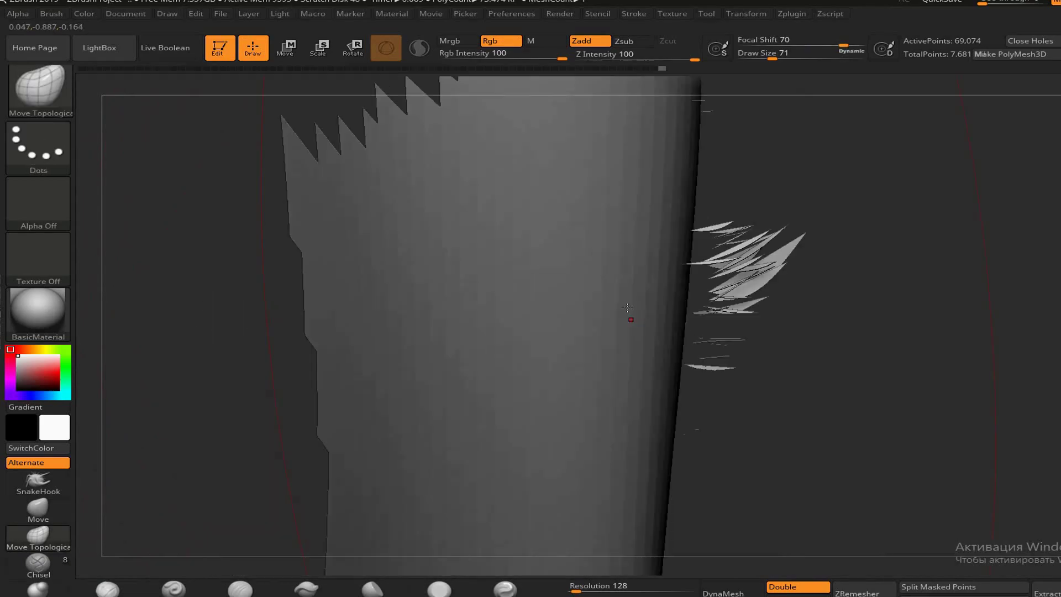
pyautogui.moveTo(627, 308); pyautogui.dragTo(848, 372)
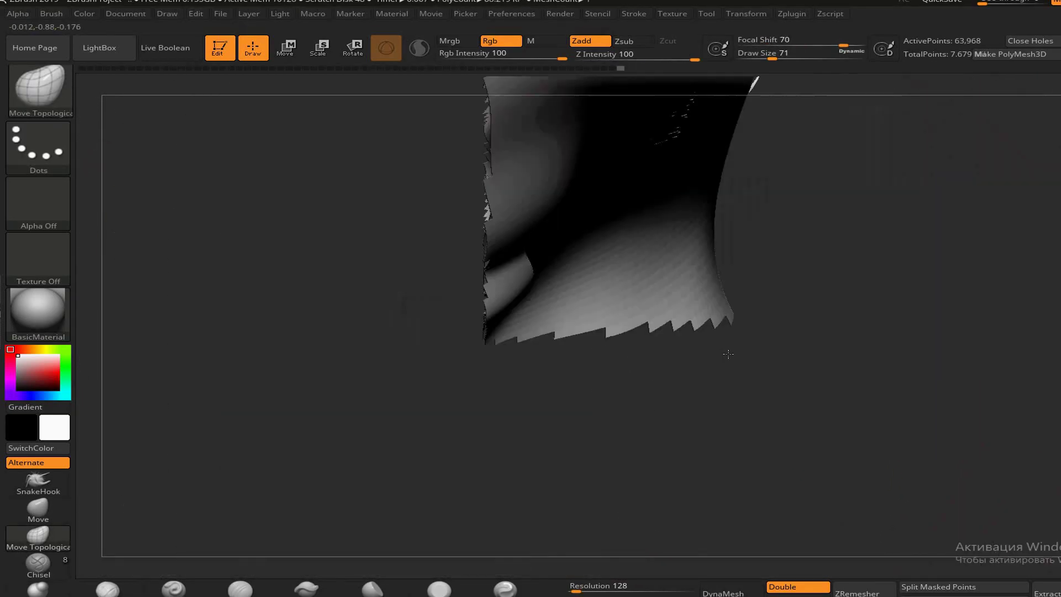
# Clear the last stray hairs from the isolated brow pieces and show the whole body mesh again
pyautogui.moveTo(729, 354); pyautogui.dragTo(691, 373)
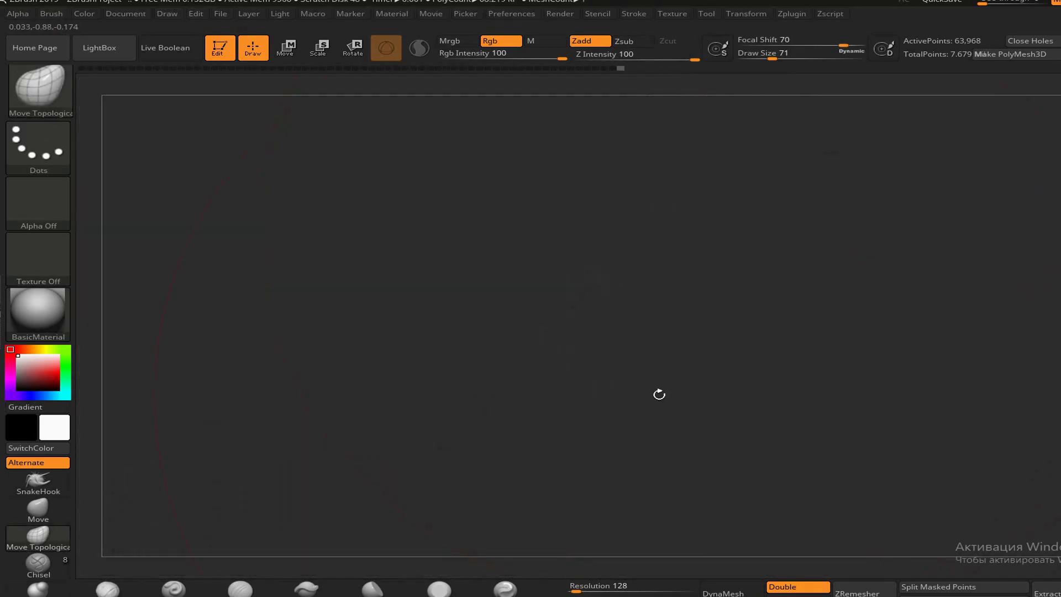
pyautogui.moveTo(876, 310); pyautogui.dragTo(541, 174)
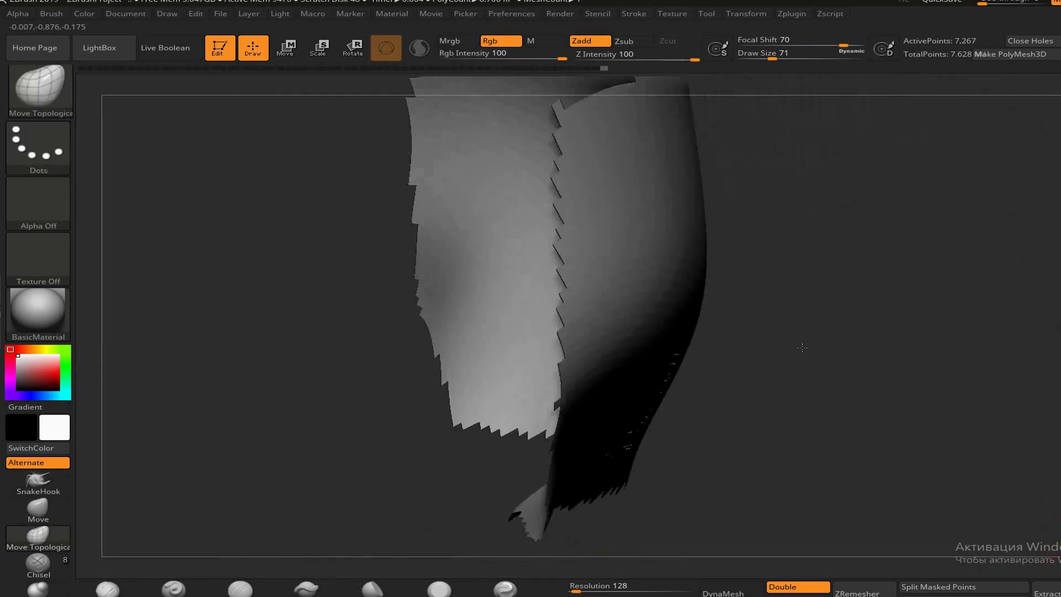
pyautogui.moveTo(802, 347); pyautogui.dragTo(868, 297)
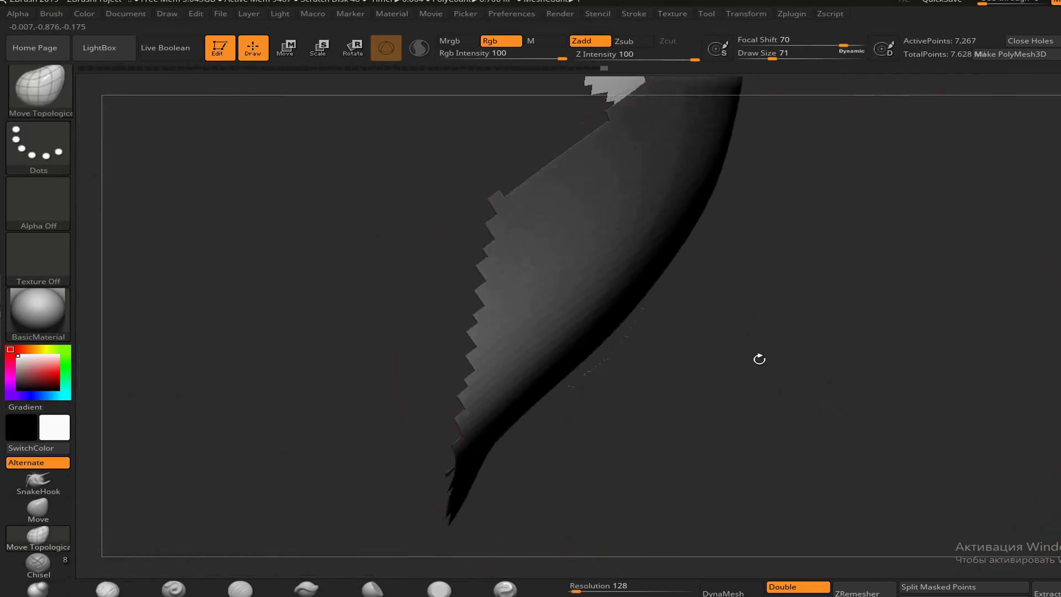
pyautogui.moveTo(639, 336)
pyautogui.mouseDown()
pyautogui.moveTo(791, 434)
pyautogui.moveTo(446, 147)
pyautogui.moveTo(531, 363)
pyautogui.moveTo(957, 339)
pyautogui.mouseUp()
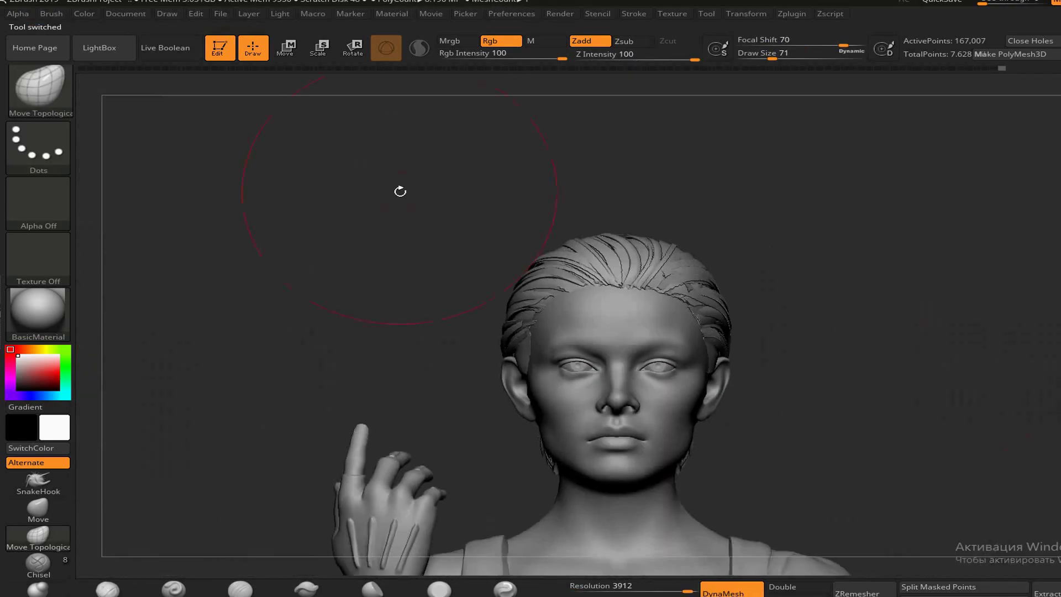
# Save the project, then select the body mesh and pull the loose hair strands at the nape away from the neck
pyautogui.moveTo(398, 187); pyautogui.dragTo(692, 257)
pyautogui.hotkey('ctrl', 's')
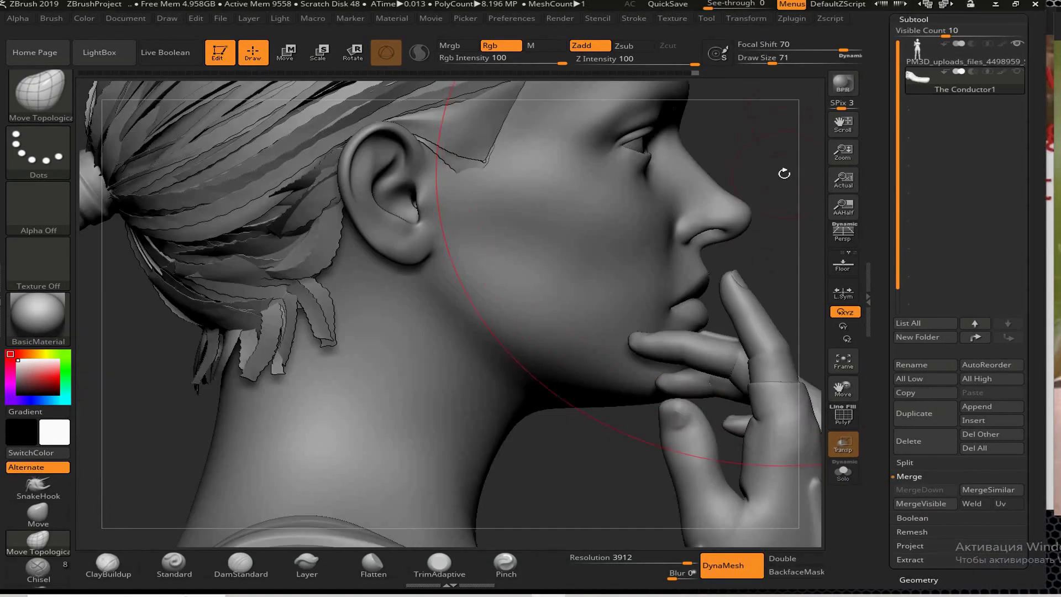
pyautogui.moveTo(785, 173); pyautogui.dragTo(189, 393)
pyautogui.keyDown('alt'); pyautogui.click(189, 394); pyautogui.keyUp('alt')
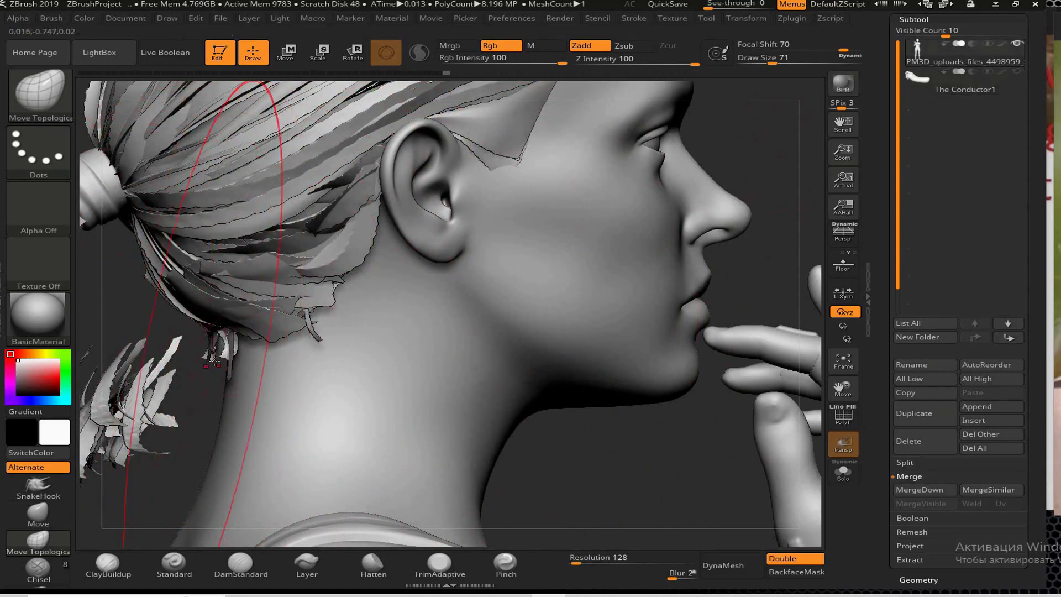
pyautogui.moveTo(192, 388); pyautogui.dragTo(359, 350)
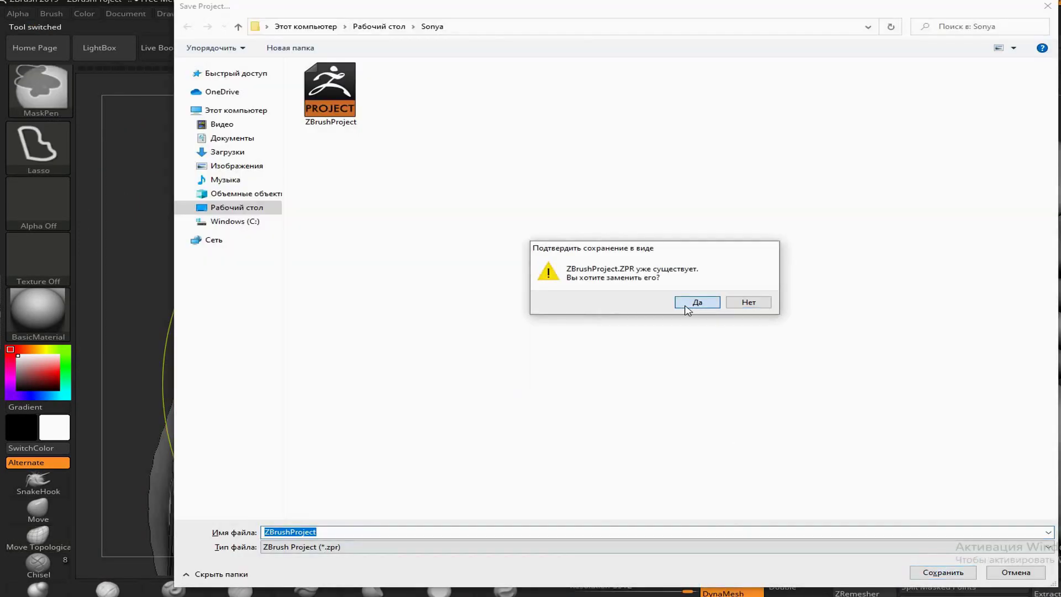
# Overwrite the existing ZBrushProject file and pull the strands behind the left ear away from the nape
pyautogui.click(689, 303)
pyautogui.keyDown('alt'); pyautogui.moveTo(616, 370); pyautogui.dragTo(498, 332); pyautogui.keyUp('alt')
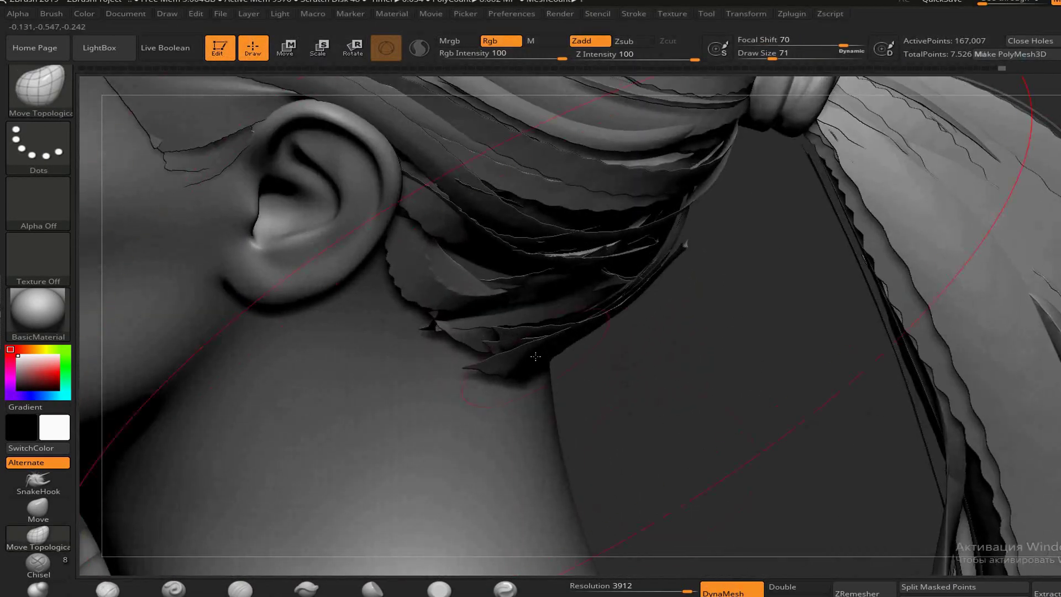
pyautogui.keyDown('alt'); pyautogui.click(471, 403); pyautogui.keyUp('alt')
pyautogui.moveTo(582, 404); pyautogui.dragTo(751, 376)
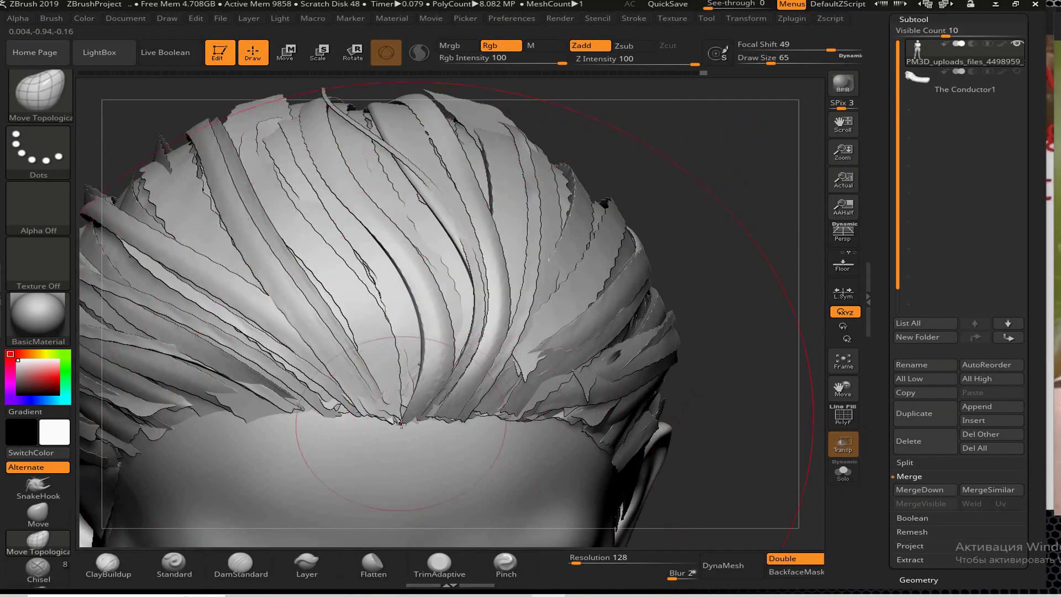
# Examine the hairline strands and the cleaned brow area from the front, the side and close up
pyautogui.scroll(3, 391, 421)
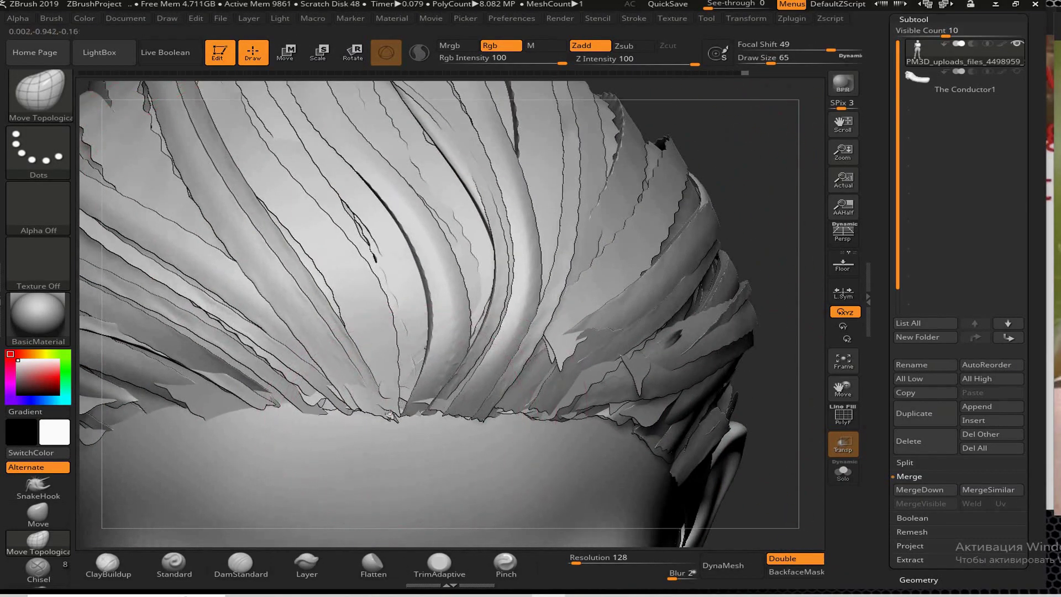
pyautogui.scroll(-5, 408, 409)
pyautogui.moveTo(407, 409); pyautogui.dragTo(603, 310)
pyautogui.moveTo(601, 406)
pyautogui.mouseDown()
pyautogui.moveTo(643, 338)
pyautogui.moveTo(260, 275)
pyautogui.moveTo(549, 253)
pyautogui.mouseUp()
pyautogui.scroll(-5, 608, 332)
pyautogui.scroll(3, 486, 309)
pyautogui.scroll(-4, 617, 334)
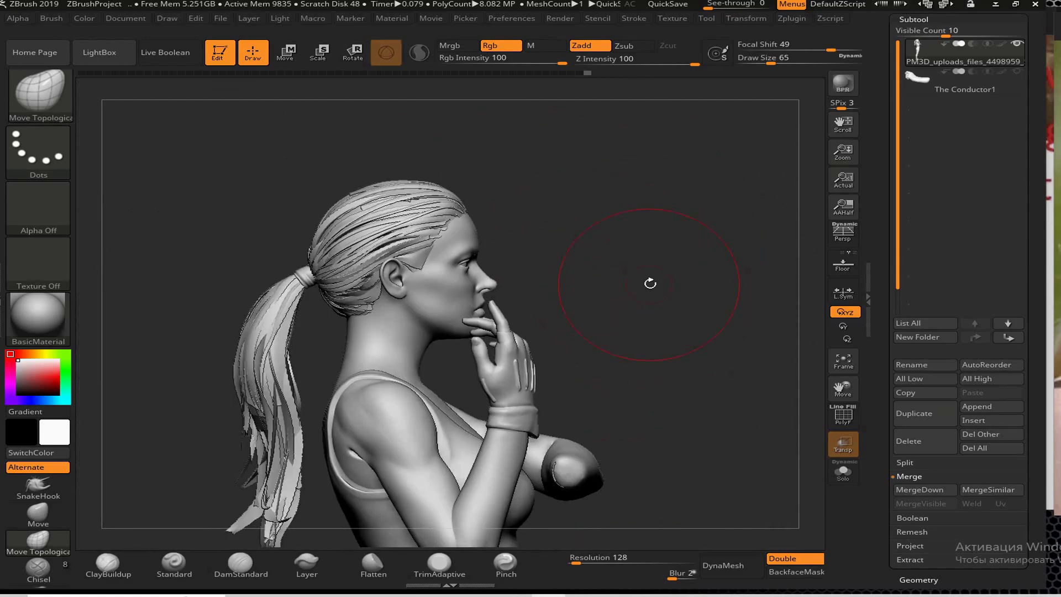
pyautogui.scroll(6, 617, 325)
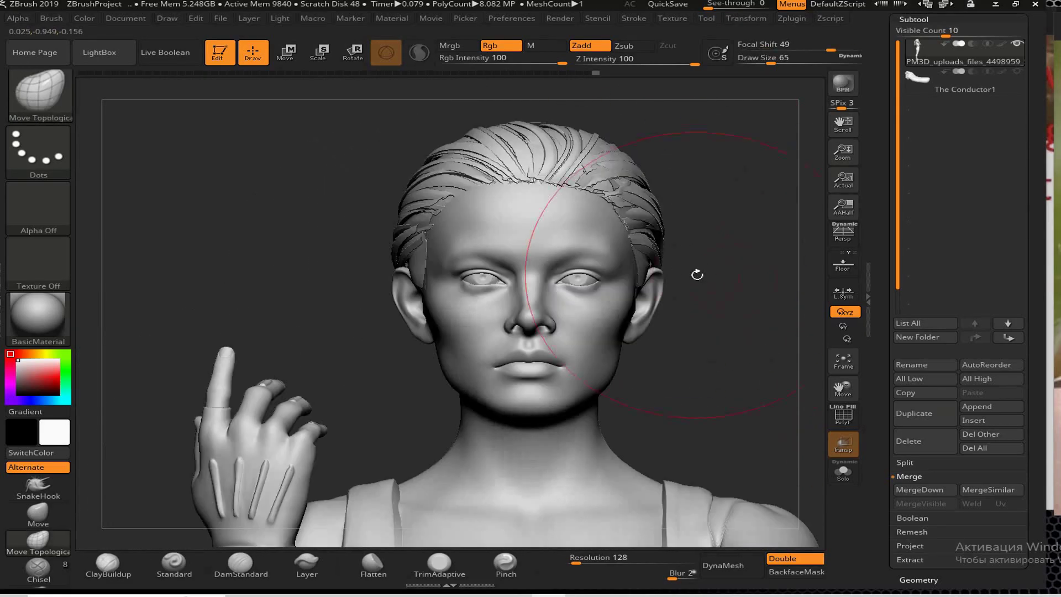
pyautogui.scroll(-3, 669, 243)
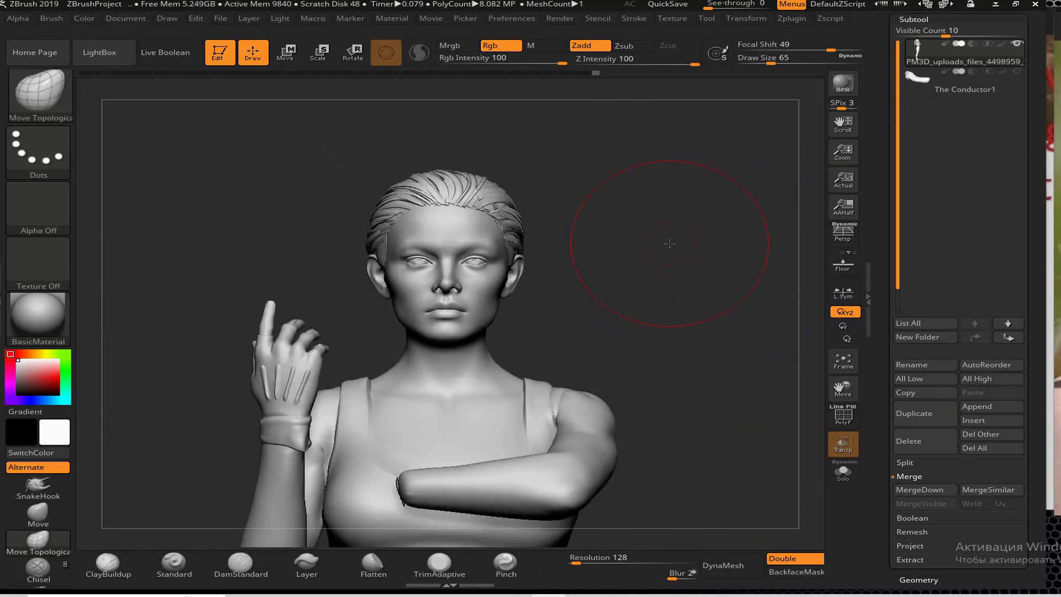
pyautogui.scroll(8, 742, 242)
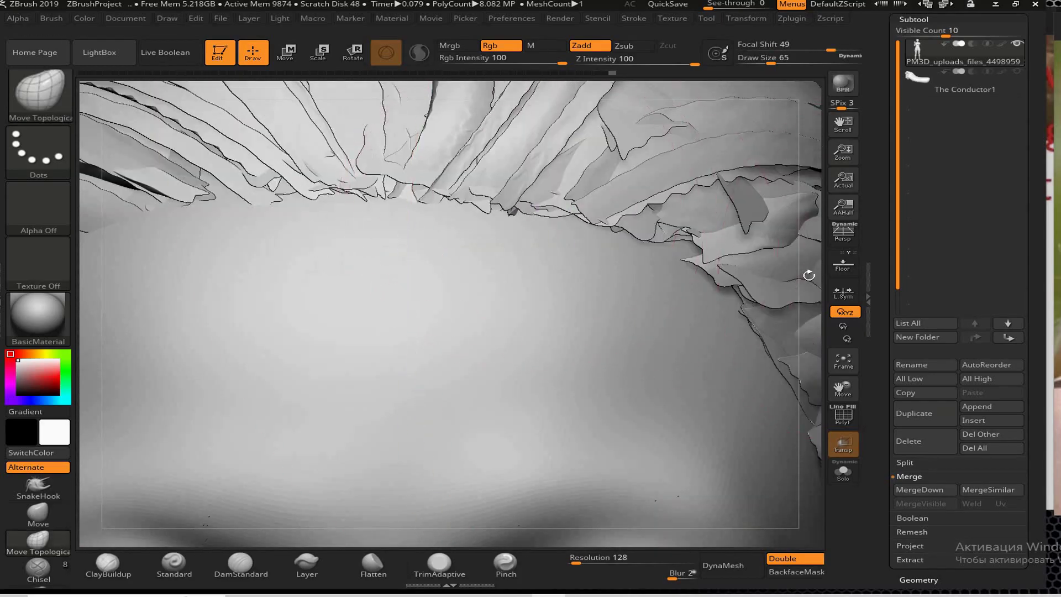
pyautogui.moveTo(806, 277)
pyautogui.keyDown('shift'); pyautogui.mouseDown()
pyautogui.moveTo(711, 284)
pyautogui.moveTo(726, 168)
pyautogui.moveTo(231, 251)
pyautogui.mouseUp(); pyautogui.keyUp('shift')
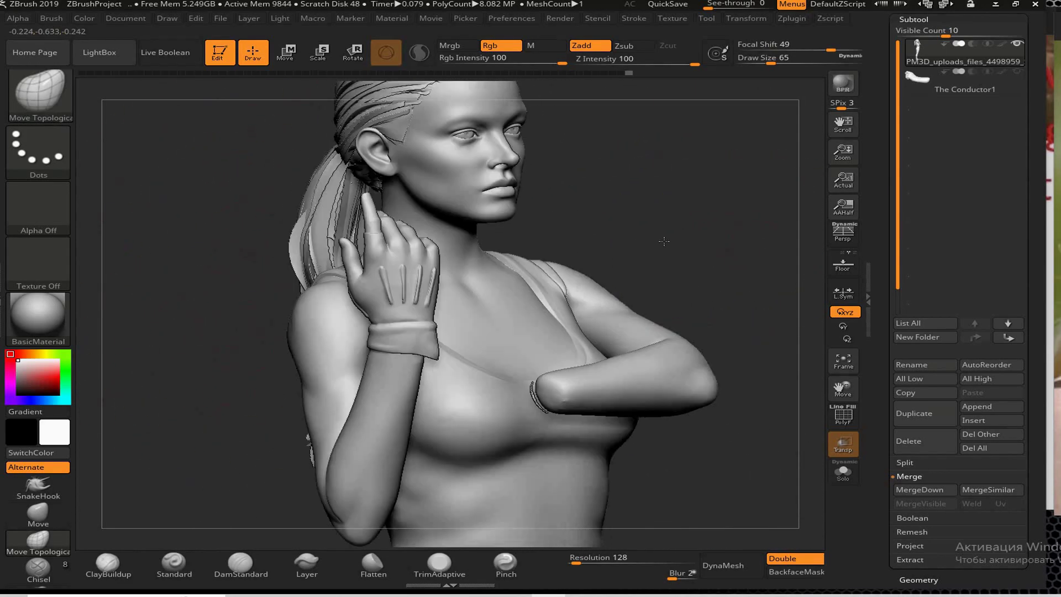
# Isolate the head of the body mesh and frame the extracted eyebrow pieces from below
pyautogui.keyDown('alt'); pyautogui.moveTo(729, 418); pyautogui.dragTo(587, 397); pyautogui.keyUp('alt')
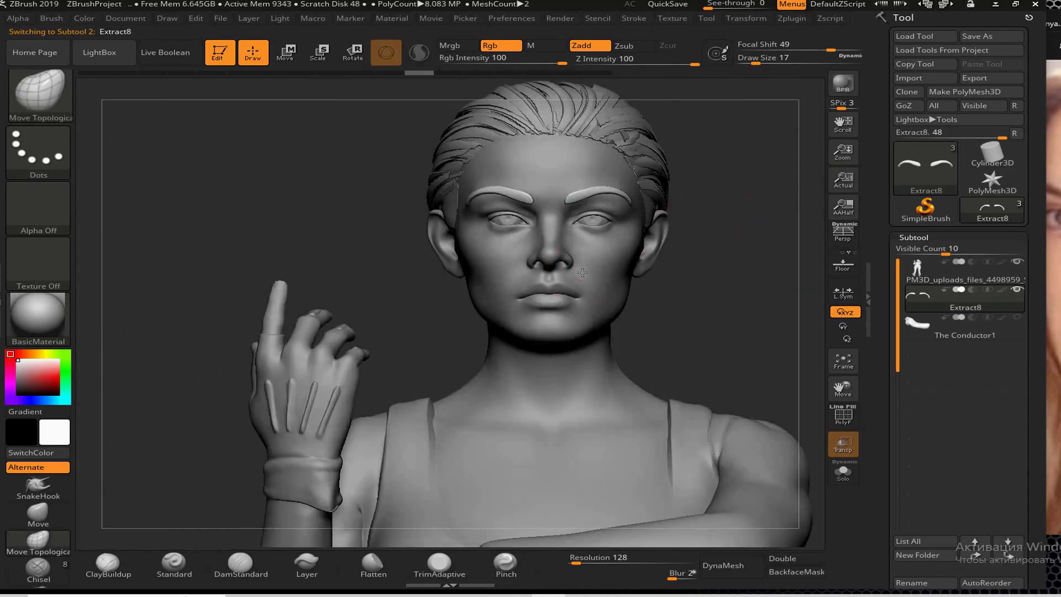
pyautogui.keyDown('ctrl'); pyautogui.keyDown('shift'); pyautogui.moveTo(298, 127); pyautogui.dragTo(634, 344); pyautogui.keyUp('shift'); pyautogui.keyUp('ctrl')
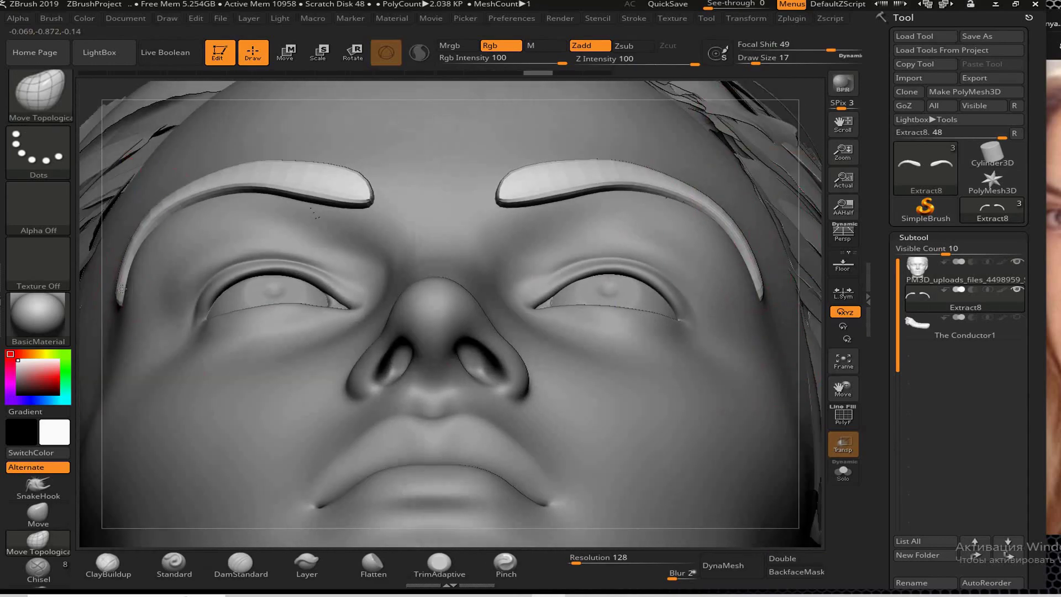
pyautogui.click(918, 259)
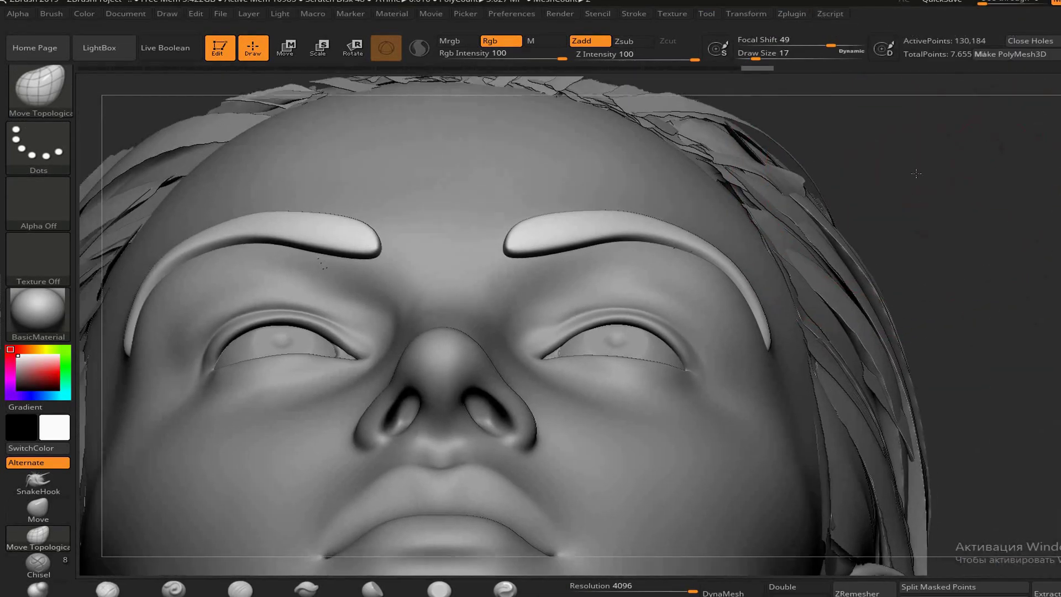
pyautogui.moveTo(994, 127); pyautogui.dragTo(947, 74)
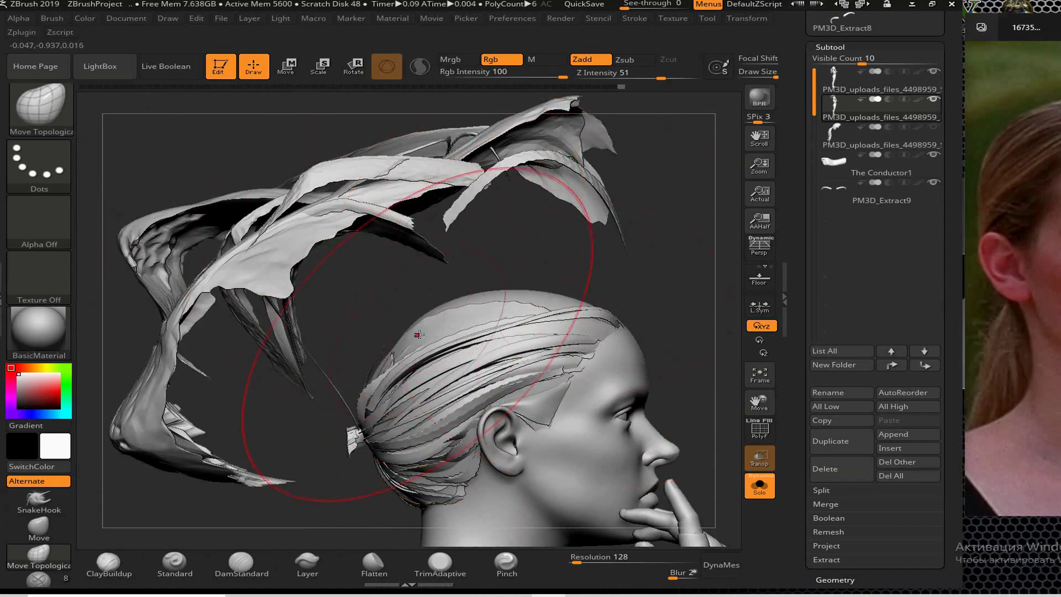
# Pull hair strands off the top and side of the scalp and out behind the head
pyautogui.moveTo(335, 316); pyautogui.dragTo(384, 281, button='right')
pyautogui.moveTo(660, 283); pyautogui.dragTo(447, 421, button='right')
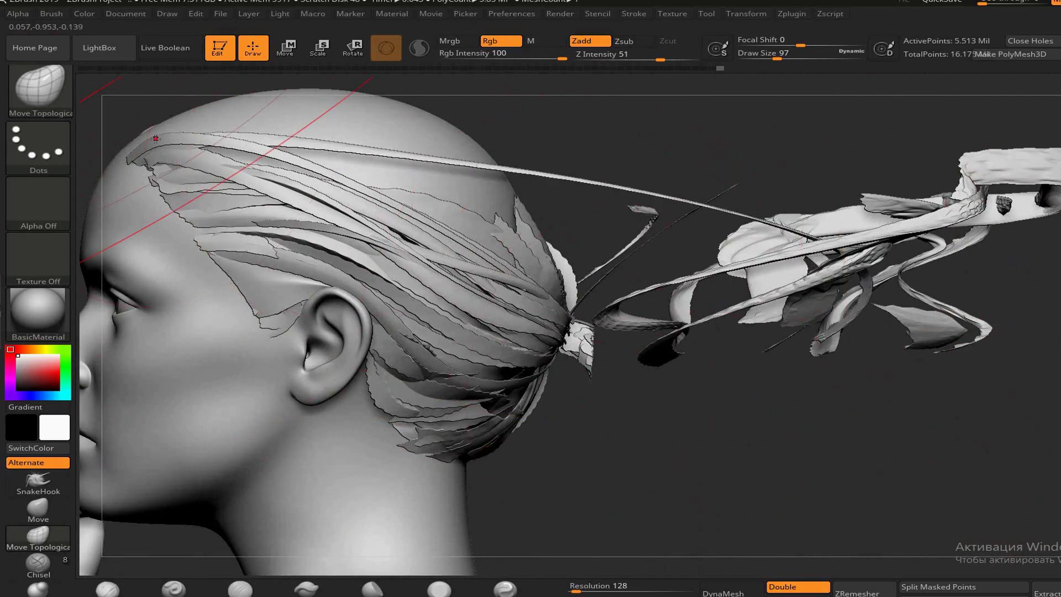
pyautogui.moveTo(188, 145); pyautogui.dragTo(223, 173, button='right')
pyautogui.moveTo(730, 254); pyautogui.dragTo(669, 220)
pyautogui.moveTo(740, 275); pyautogui.dragTo(577, 303, button='right')
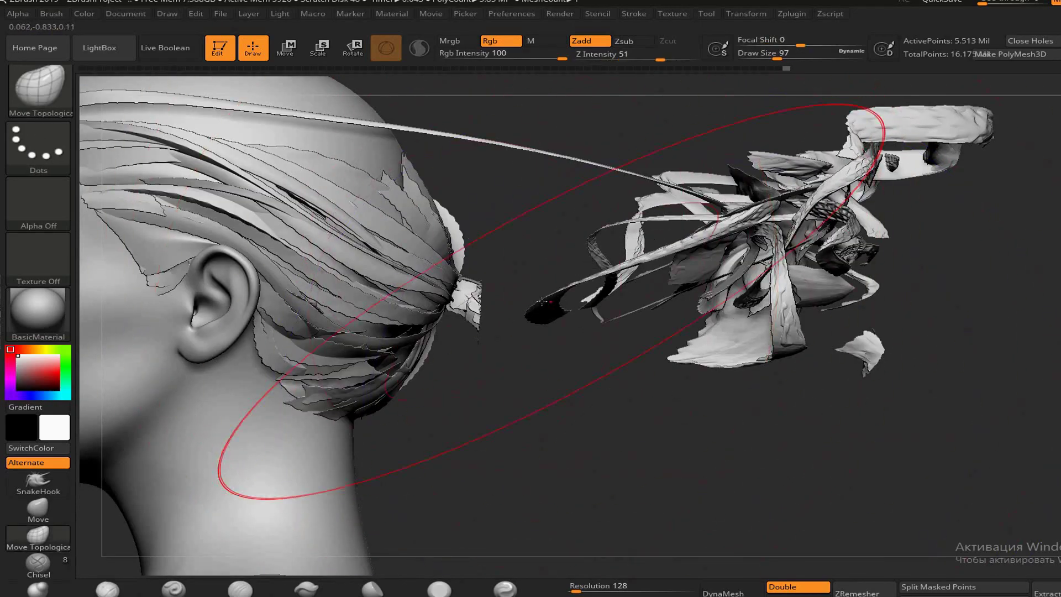
# Pull the hair strands around the ponytail base and nape outward, clear of the scalp and neck
pyautogui.moveTo(529, 311); pyautogui.dragTo(449, 255)
pyautogui.moveTo(940, 423); pyautogui.dragTo(540, 317)
pyautogui.moveTo(718, 296); pyautogui.dragTo(535, 402)
pyautogui.moveTo(823, 398); pyautogui.dragTo(837, 215)
pyautogui.moveTo(495, 184); pyautogui.dragTo(489, 391)
pyautogui.moveTo(774, 443); pyautogui.dragTo(938, 370)
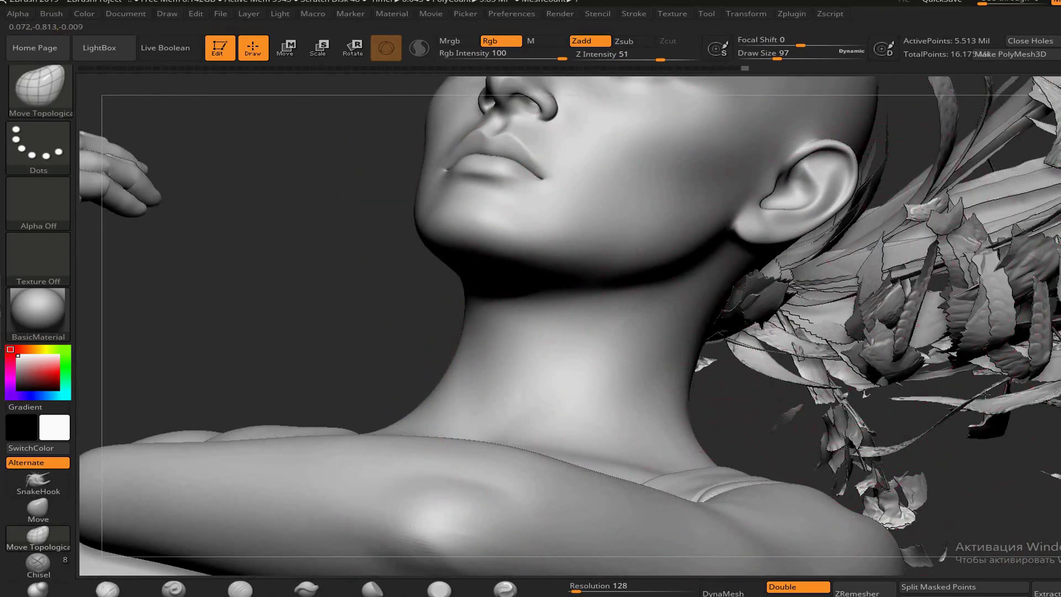
# Move the stray strands near the left ear and the long strands over the crown back behind the head
pyautogui.moveTo(740, 321); pyautogui.dragTo(639, 336)
pyautogui.moveTo(771, 461); pyautogui.dragTo(739, 360)
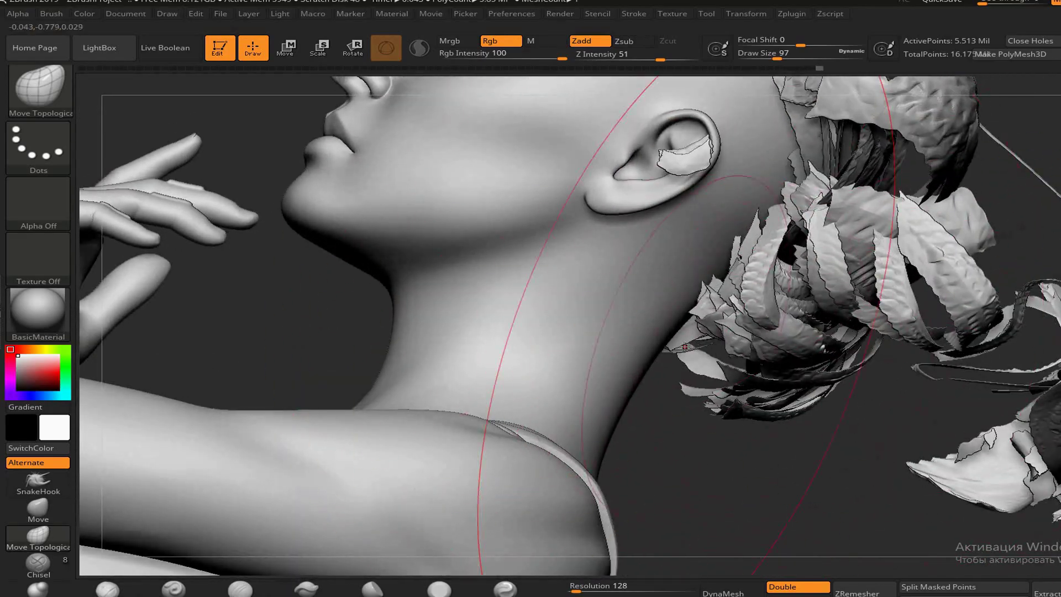
pyautogui.moveTo(857, 452); pyautogui.dragTo(605, 164)
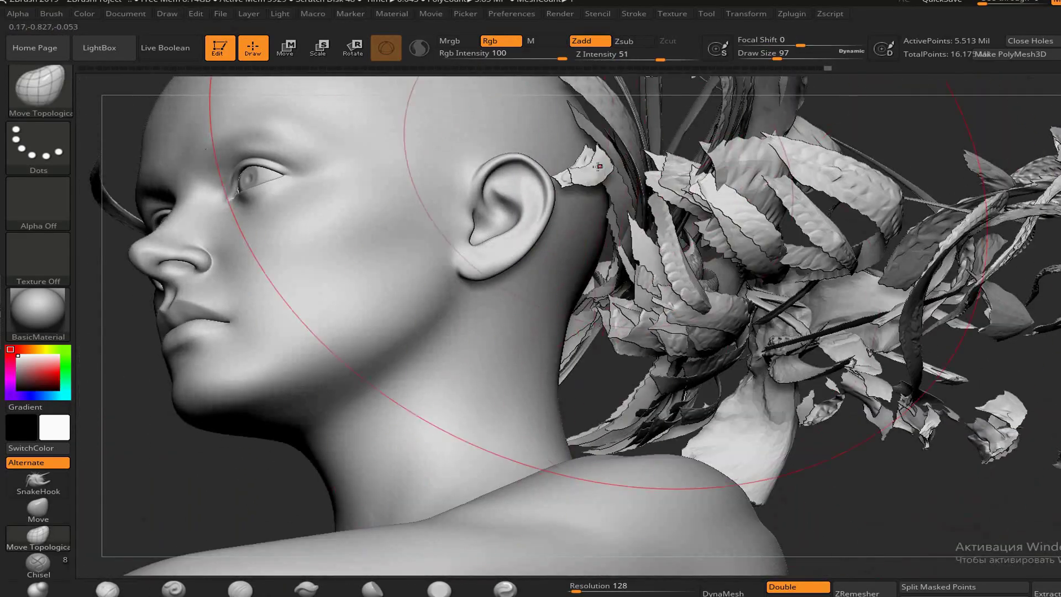
pyautogui.moveTo(662, 209); pyautogui.dragTo(607, 135)
pyautogui.moveTo(680, 280); pyautogui.dragTo(900, 250)
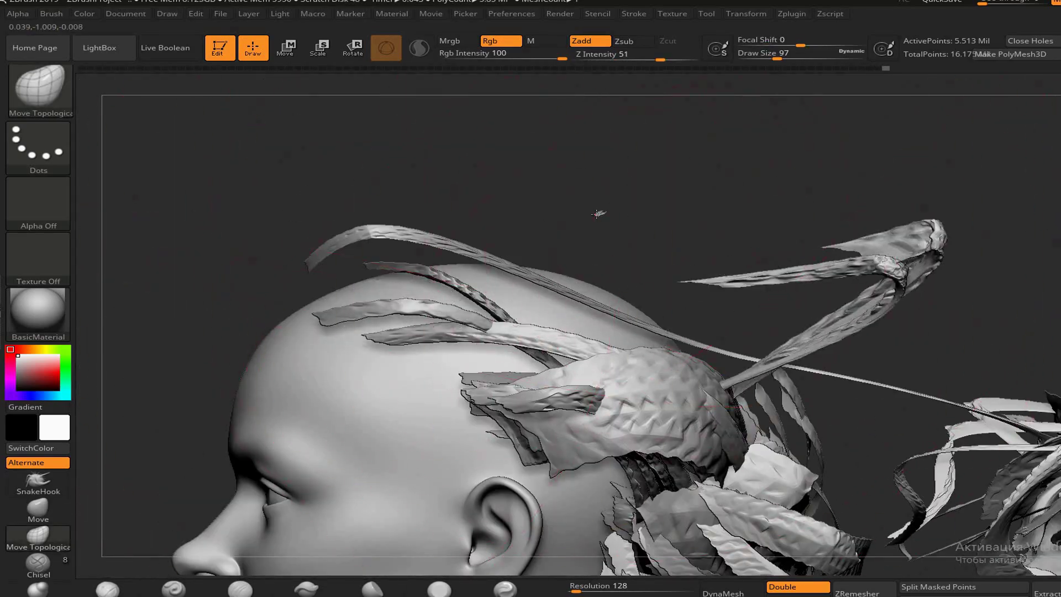
pyautogui.moveTo(474, 288); pyautogui.dragTo(725, 322)
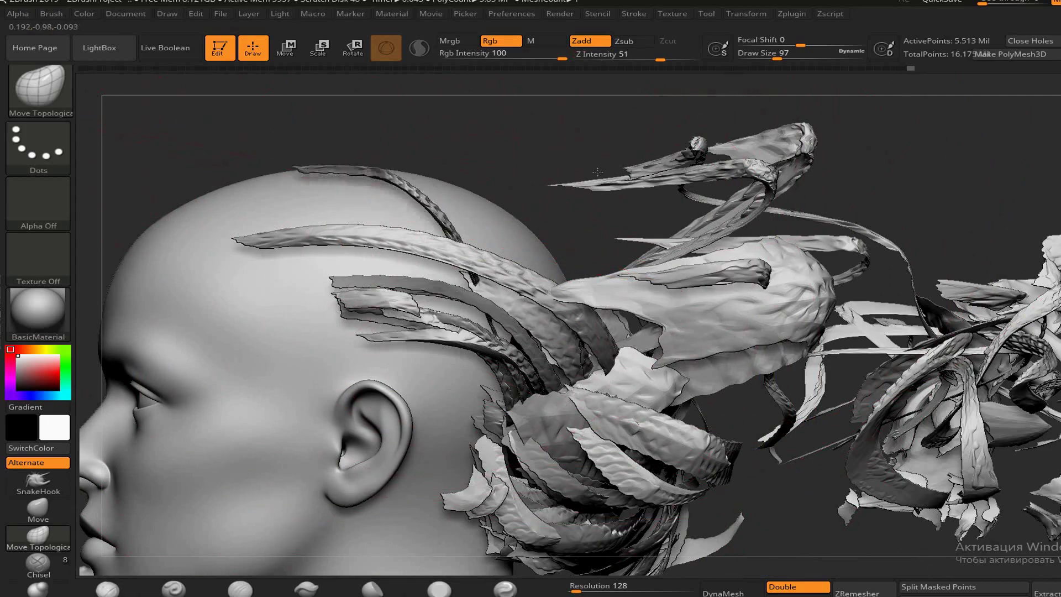
pyautogui.moveTo(533, 283); pyautogui.dragTo(718, 276)
# Frame the model, split the masked hair strands off with Split Masked Points, and reselect the body mesh
pyautogui.press('f')
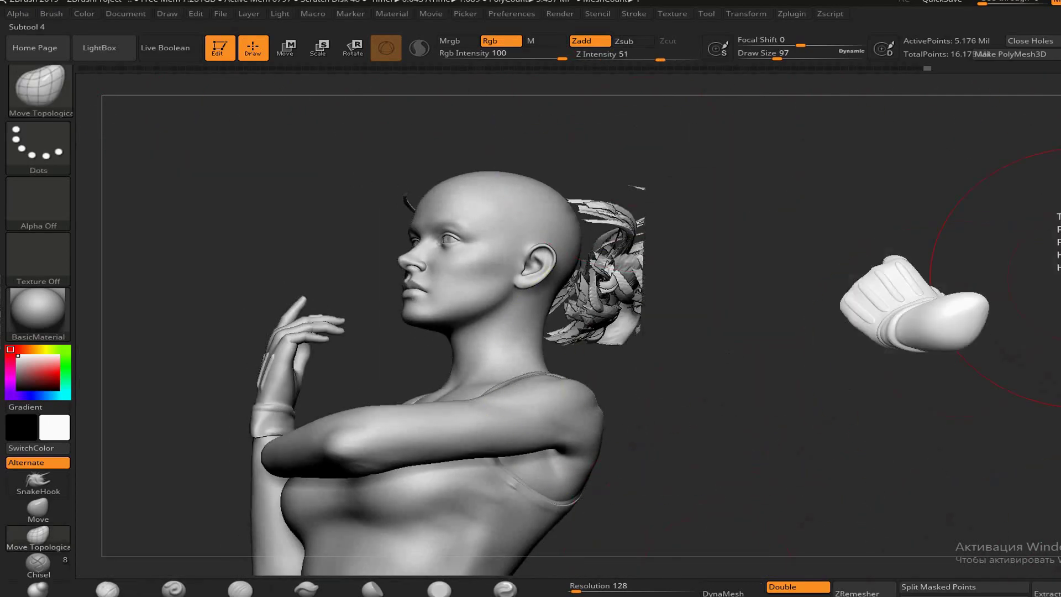
pyautogui.keyDown('alt'); pyautogui.click(591, 265); pyautogui.keyUp('alt')
pyautogui.click(1029, 492)
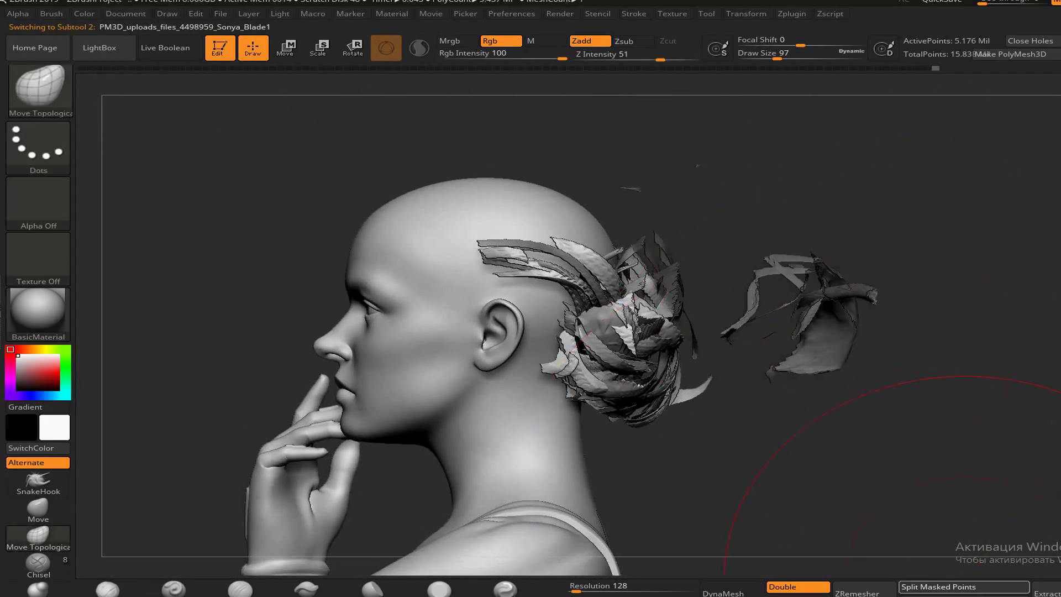
pyautogui.moveTo(952, 338); pyautogui.dragTo(1028, 234)
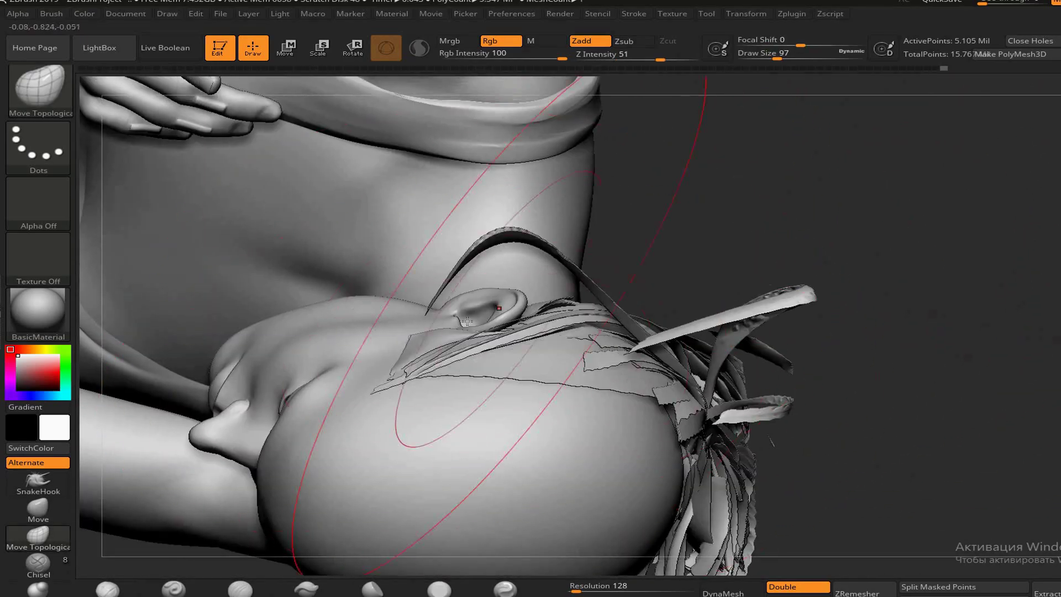
# Pull the hair strands around the ear and ponytail base farther back behind the head with Move Topological
pyautogui.moveTo(405, 376); pyautogui.dragTo(721, 247)
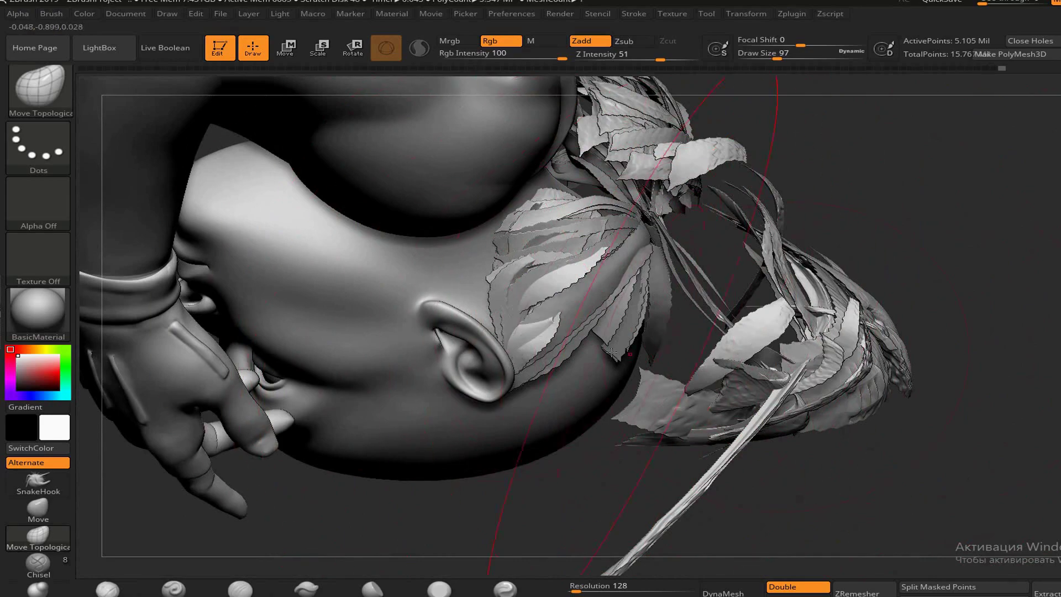
pyautogui.moveTo(717, 352); pyautogui.dragTo(469, 386)
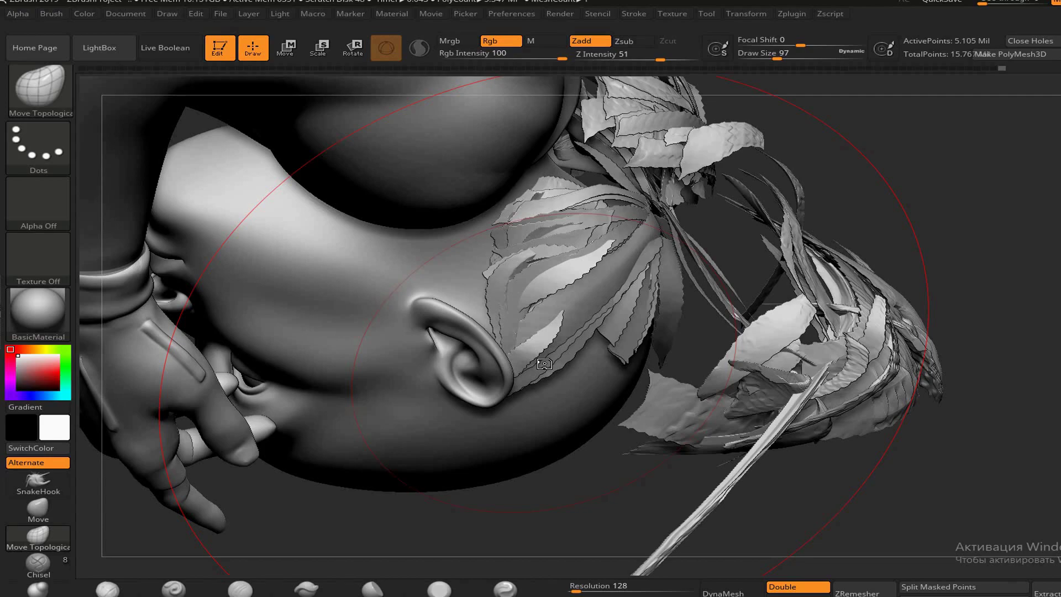
pyautogui.moveTo(682, 343)
pyautogui.mouseDown()
pyautogui.moveTo(713, 332)
pyautogui.moveTo(691, 287)
pyautogui.moveTo(655, 254)
pyautogui.mouseUp()
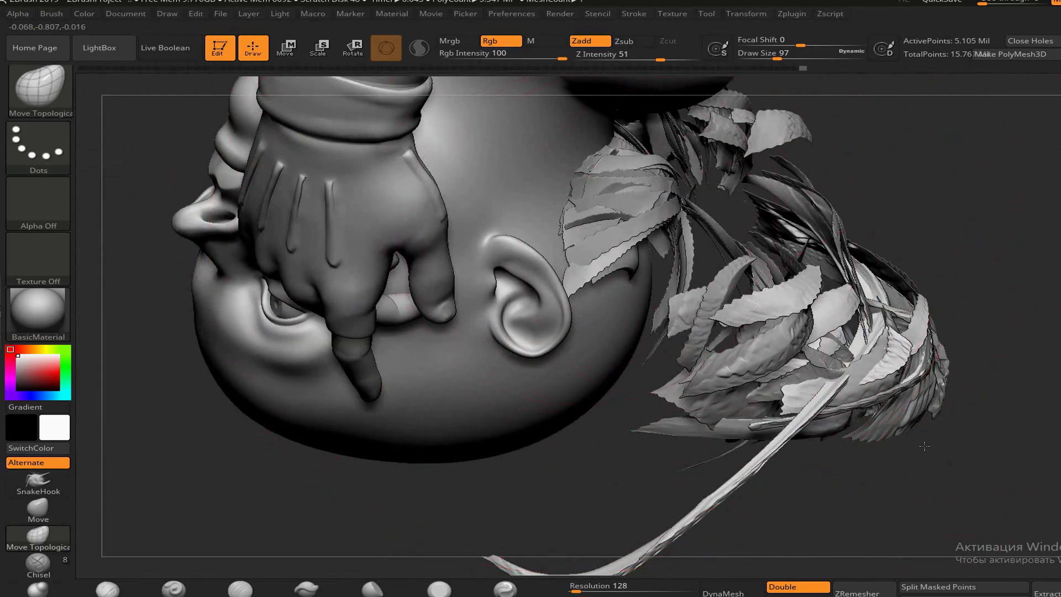
pyautogui.moveTo(801, 323)
pyautogui.mouseDown()
pyautogui.moveTo(675, 323)
pyautogui.moveTo(828, 259)
pyautogui.moveTo(372, 117)
pyautogui.moveTo(691, 277)
pyautogui.moveTo(350, 339)
pyautogui.moveTo(512, 440)
pyautogui.moveTo(710, 315)
pyautogui.moveTo(753, 361)
pyautogui.moveTo(931, 287)
pyautogui.moveTo(791, 332)
pyautogui.mouseUp()
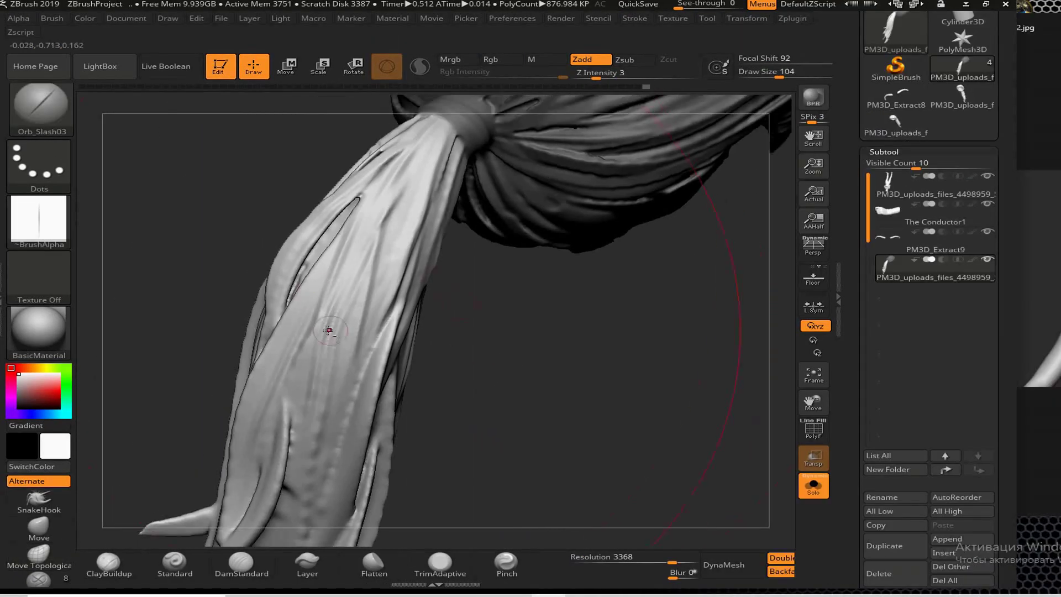
# Carve strand grooves along the upper and middle ponytail with the Orb_Slash03 brush at Z Intensity 3
pyautogui.keyDown('alt'); pyautogui.moveTo(405, 149); pyautogui.dragTo(406, 216); pyautogui.keyUp('alt')
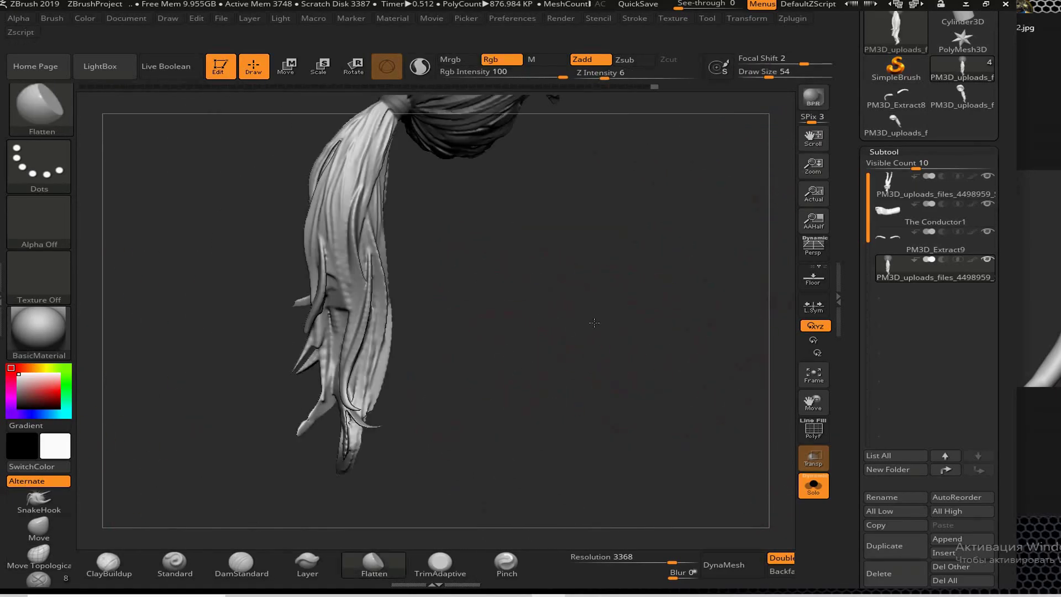
pyautogui.press('b')
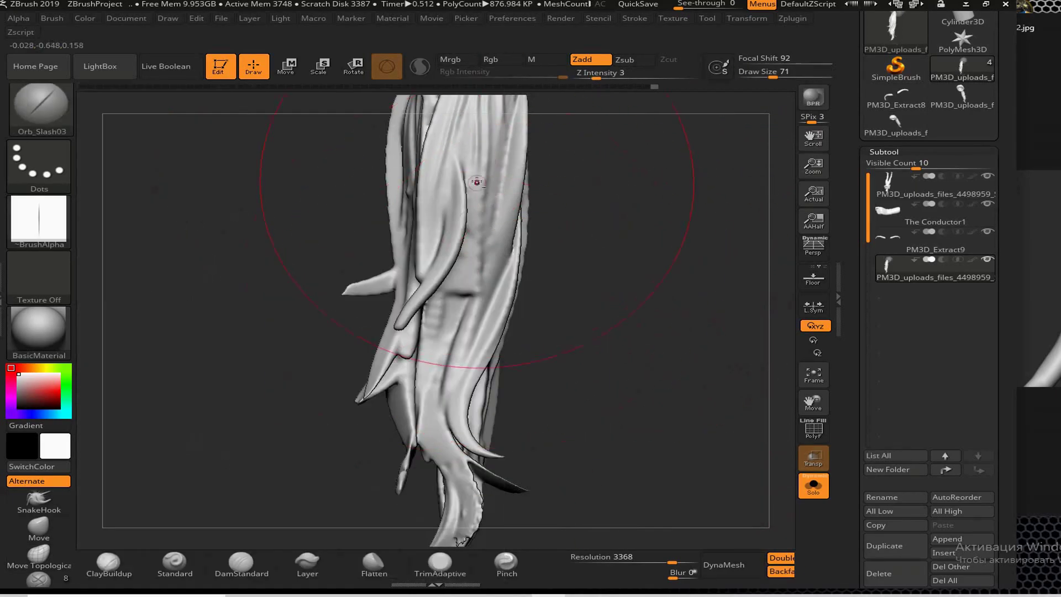
pyautogui.press('space')
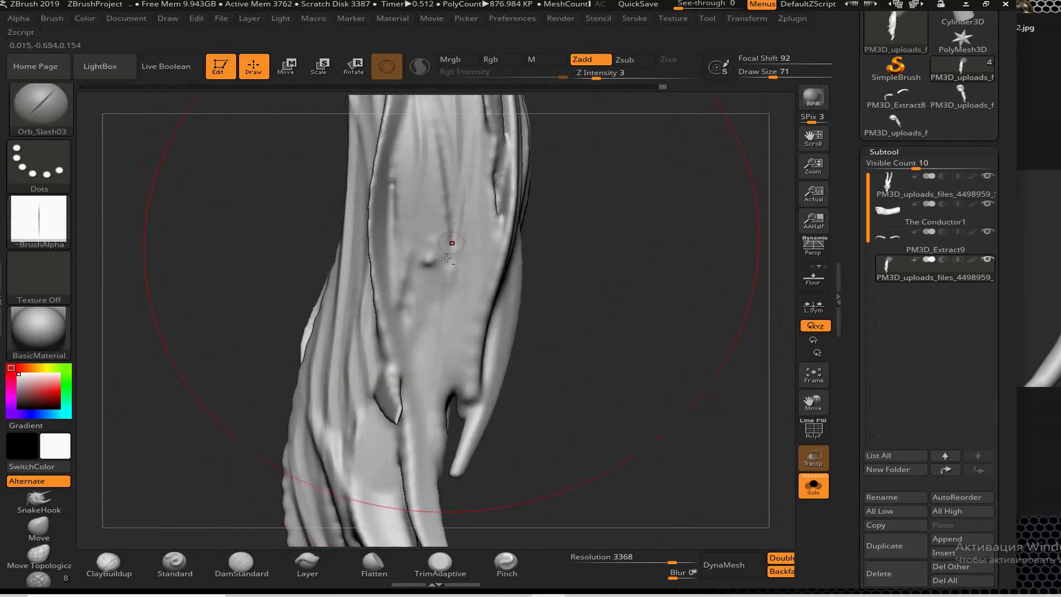
pyautogui.moveTo(617, 266)
pyautogui.mouseDown()
pyautogui.moveTo(231, 313)
pyautogui.moveTo(527, 352)
pyautogui.moveTo(547, 343)
pyautogui.moveTo(512, 384)
pyautogui.moveTo(585, 351)
pyautogui.moveTo(569, 325)
pyautogui.moveTo(545, 379)
pyautogui.moveTo(363, 330)
pyautogui.moveTo(588, 346)
pyautogui.moveTo(359, 266)
pyautogui.moveTo(512, 333)
pyautogui.moveTo(395, 400)
pyautogui.moveTo(424, 398)
pyautogui.mouseUp()
# Flatten uneven patches on the ponytail and thicken its thin strand tips with the Inflat brush at Z Intensity 5
pyautogui.press('b')
pyautogui.press('f')
pyautogui.press('l')
pyautogui.press('b')
pyautogui.press('s')
pyautogui.press('h')
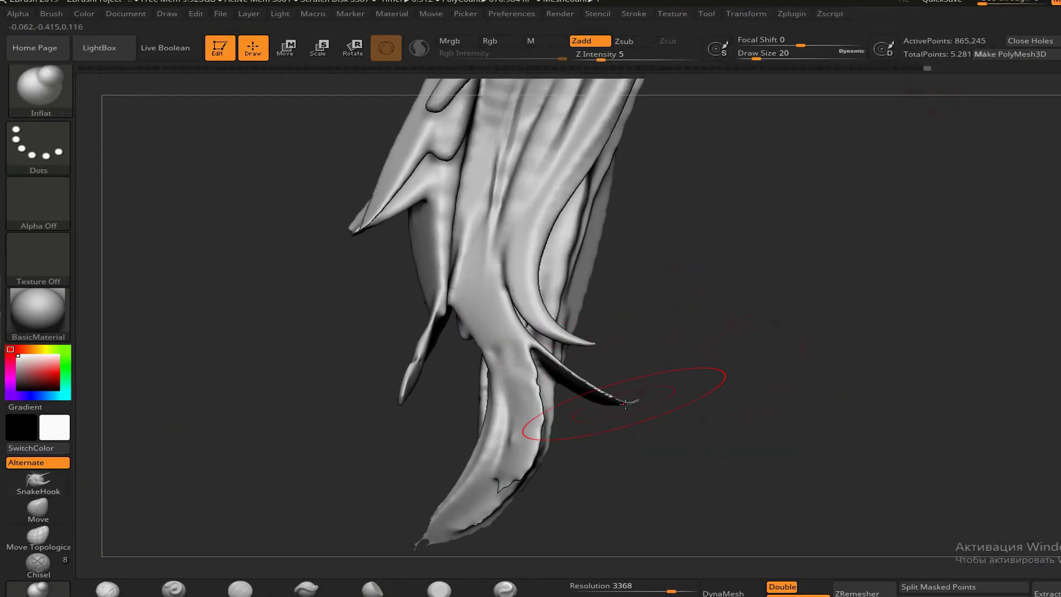
pyautogui.moveTo(630, 372)
pyautogui.mouseDown()
pyautogui.moveTo(497, 398)
pyautogui.moveTo(383, 316)
pyautogui.moveTo(698, 481)
pyautogui.moveTo(675, 429)
pyautogui.moveTo(804, 426)
pyautogui.moveTo(761, 395)
pyautogui.mouseUp()
# Carve strand lines into the lower end of the ponytail from several sides with Orb_Slash03
pyautogui.press('b')
pyautogui.click(166, 194)
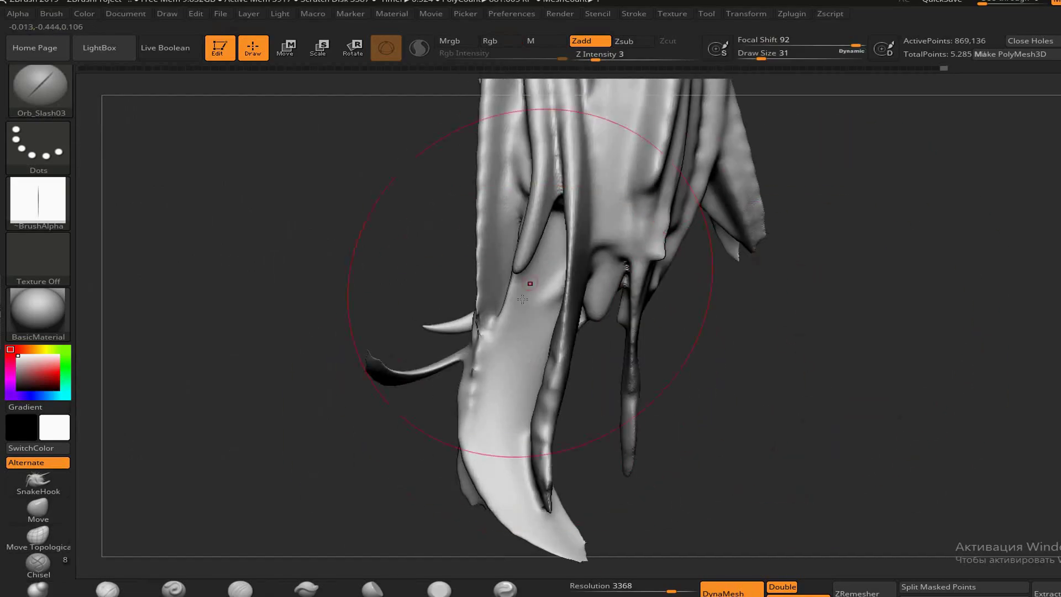
pyautogui.moveTo(559, 393); pyautogui.dragTo(442, 344)
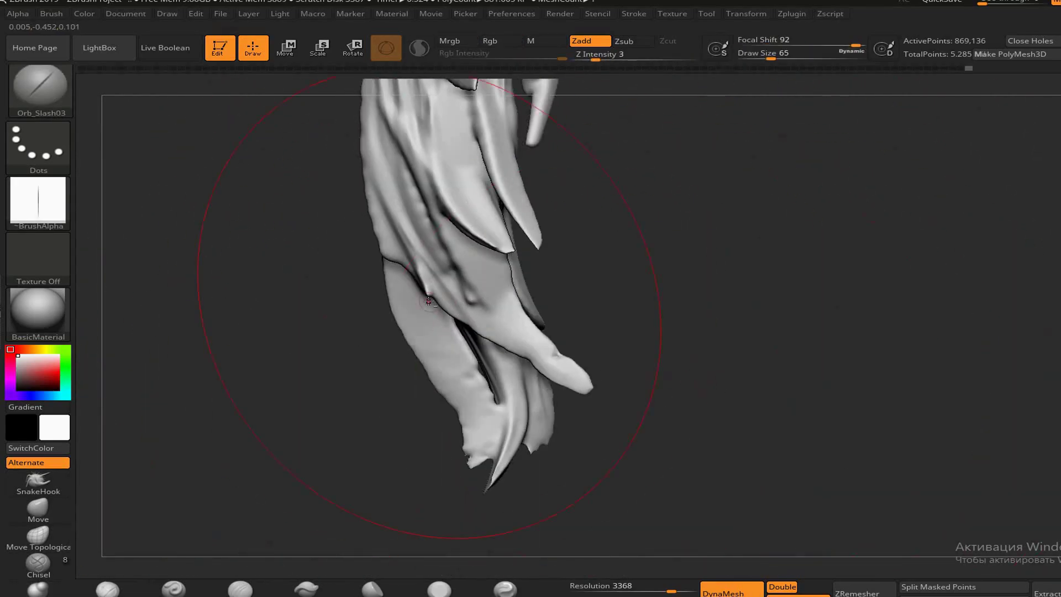
pyautogui.moveTo(736, 435)
pyautogui.mouseDown()
pyautogui.moveTo(663, 359)
pyautogui.moveTo(538, 184)
pyautogui.mouseUp()
pyautogui.moveTo(719, 333)
pyautogui.mouseDown()
pyautogui.moveTo(793, 379)
pyautogui.moveTo(608, 331)
pyautogui.moveTo(420, 265)
pyautogui.moveTo(599, 308)
pyautogui.moveTo(602, 331)
pyautogui.moveTo(332, 462)
pyautogui.moveTo(744, 319)
pyautogui.moveTo(355, 289)
pyautogui.moveTo(781, 383)
pyautogui.moveTo(553, 332)
pyautogui.moveTo(453, 289)
pyautogui.moveTo(173, 566)
pyautogui.mouseUp()
# Fill the dents between the mid-ponytail strands with ClayBuildup at Z Intensity 2 and Draw Size 4
pyautogui.press('space')
pyautogui.press('f')
pyautogui.press('b')
pyautogui.press('c')
pyautogui.press('b')
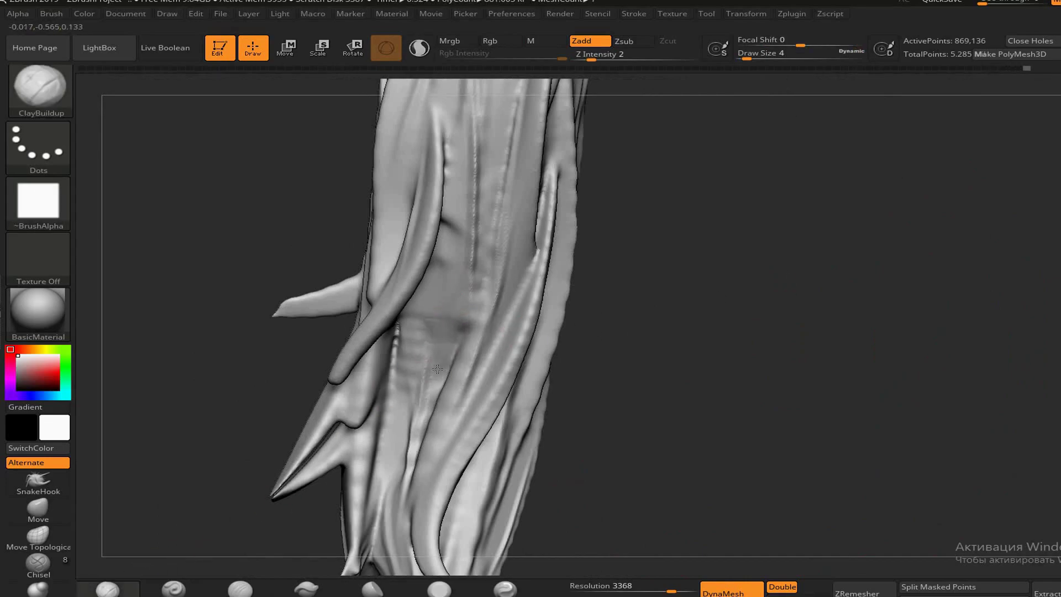
pyautogui.moveTo(452, 336); pyautogui.dragTo(655, 390)
pyautogui.moveTo(429, 288); pyautogui.dragTo(448, 361)
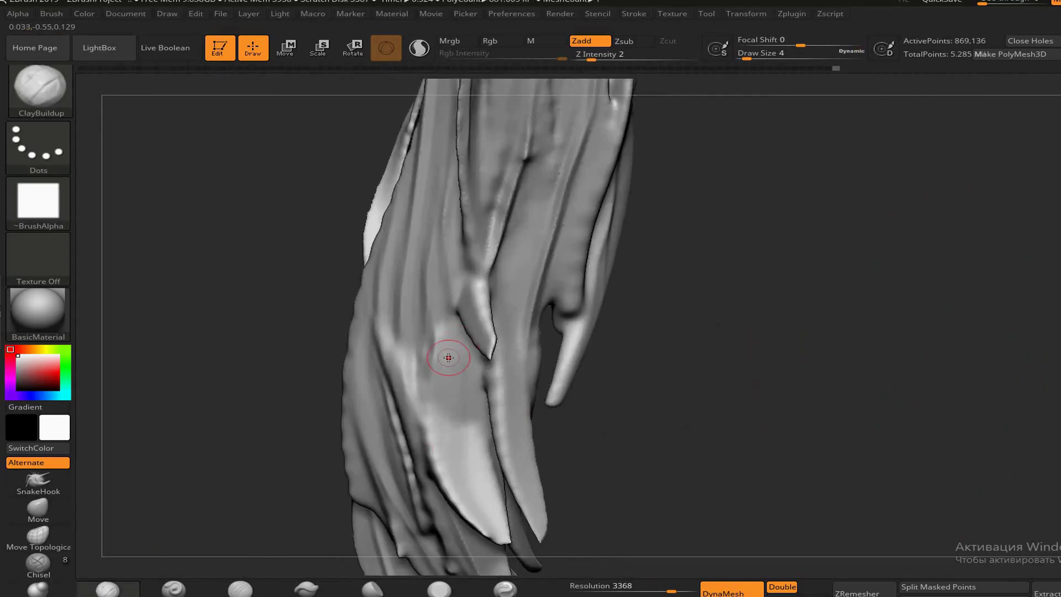
pyautogui.moveTo(699, 437); pyautogui.dragTo(782, 399)
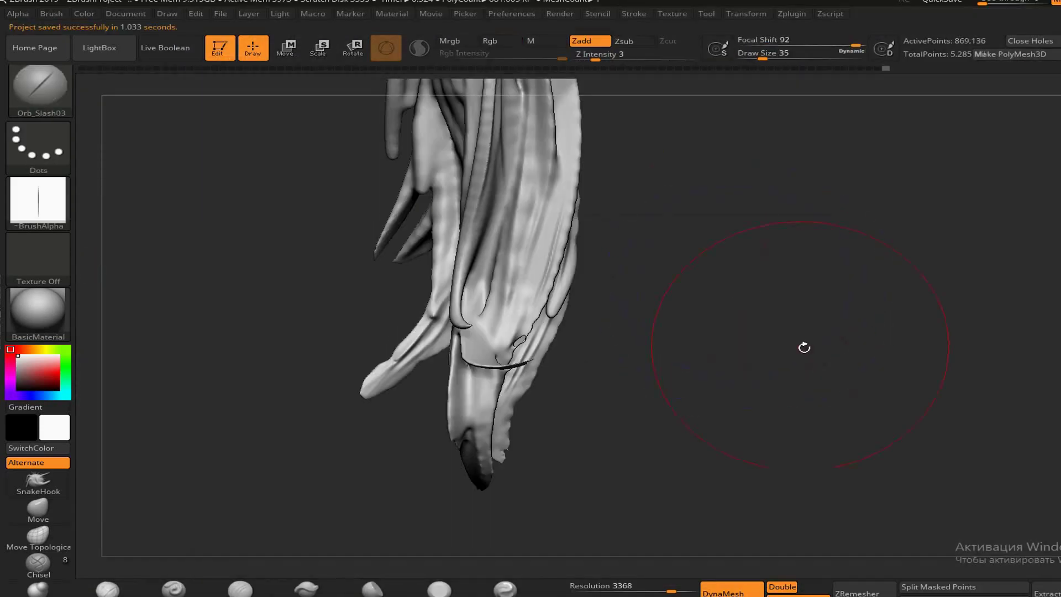
# Continue carving the ponytail strands with Orb_Slash03 at Draw Size 56 and save the project
pyautogui.press('space')
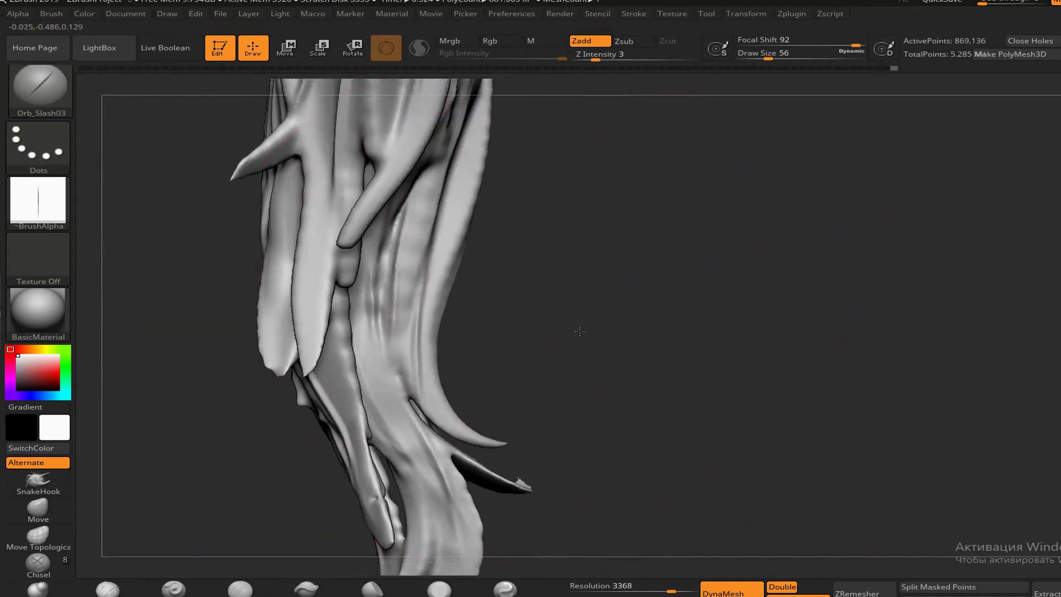
pyautogui.moveTo(573, 330)
pyautogui.mouseDown()
pyautogui.moveTo(403, 247)
pyautogui.moveTo(558, 367)
pyautogui.mouseUp()
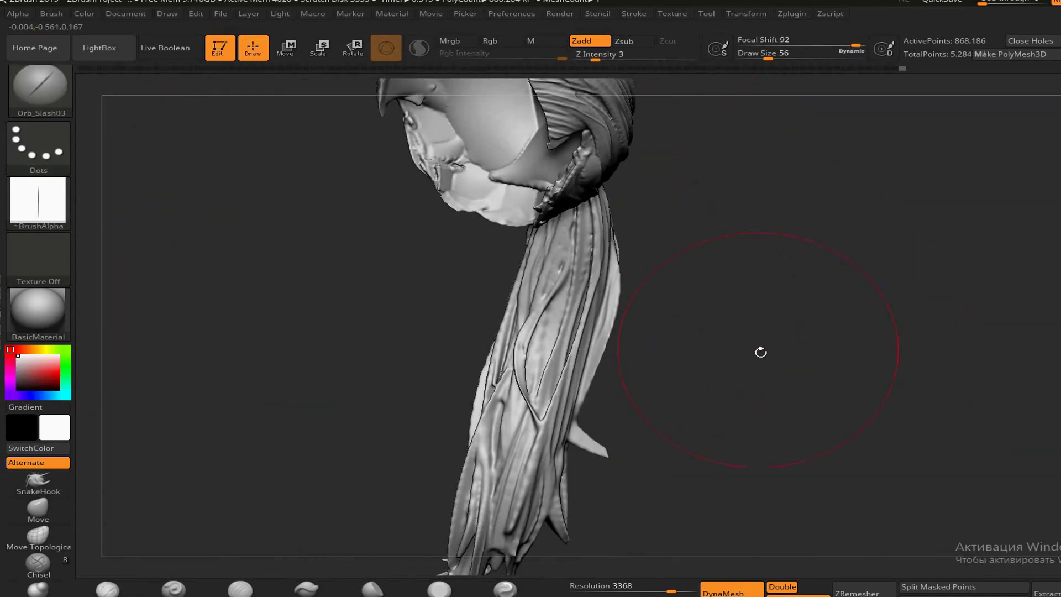
pyautogui.moveTo(760, 352); pyautogui.dragTo(645, 365)
pyautogui.hotkey('ctrl', 's')
pyautogui.press('Return')
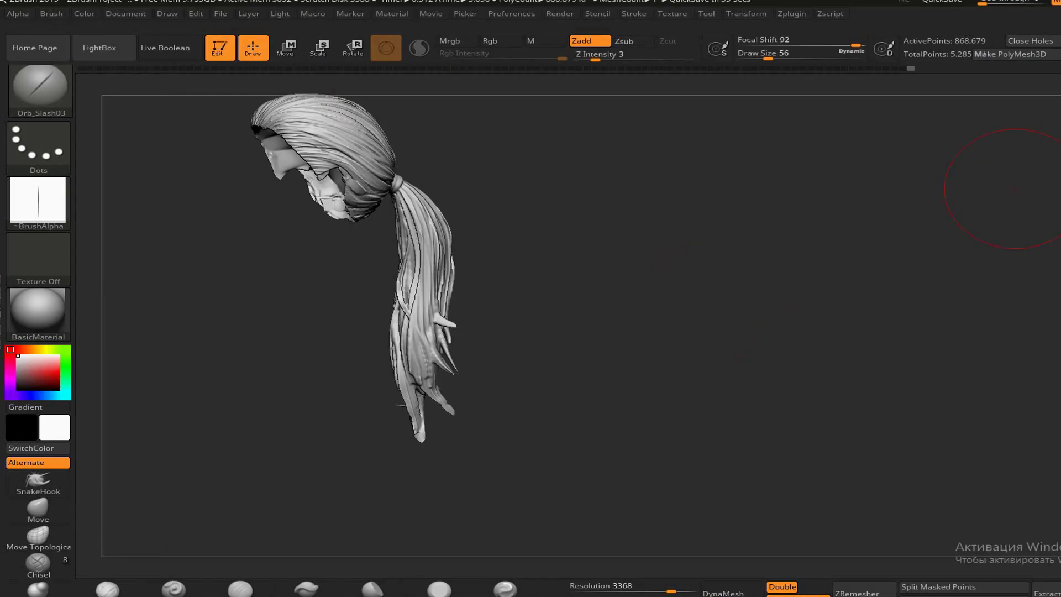
# Refine the fine strand grooves on the ponytail tips and nape hair with small Orb_Slash03 and ClayBuildup brushes
pyautogui.moveTo(631, 397)
pyautogui.mouseDown()
pyautogui.moveTo(426, 237)
pyautogui.moveTo(789, 346)
pyautogui.moveTo(737, 375)
pyautogui.moveTo(785, 381)
pyautogui.moveTo(806, 354)
pyautogui.moveTo(545, 200)
pyautogui.moveTo(509, 159)
pyautogui.moveTo(497, 298)
pyautogui.moveTo(716, 272)
pyautogui.moveTo(746, 303)
pyautogui.moveTo(449, 287)
pyautogui.moveTo(637, 377)
pyautogui.moveTo(651, 330)
pyautogui.moveTo(384, 288)
pyautogui.moveTo(537, 363)
pyautogui.moveTo(723, 360)
pyautogui.moveTo(742, 427)
pyautogui.mouseUp()
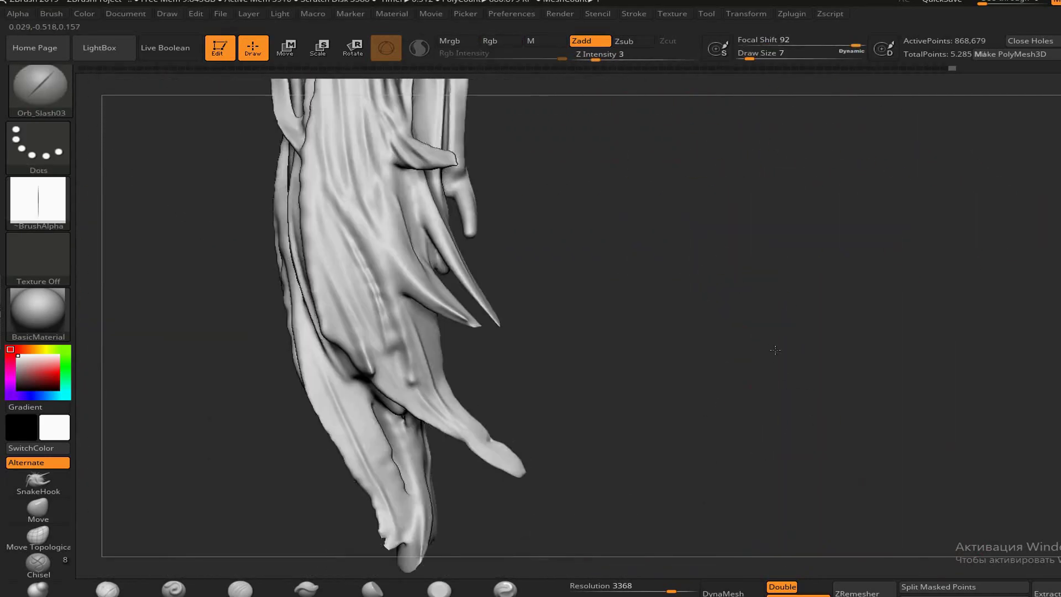
pyautogui.moveTo(659, 402)
pyautogui.mouseDown()
pyautogui.moveTo(670, 355)
pyautogui.moveTo(514, 372)
pyautogui.moveTo(737, 365)
pyautogui.mouseUp()
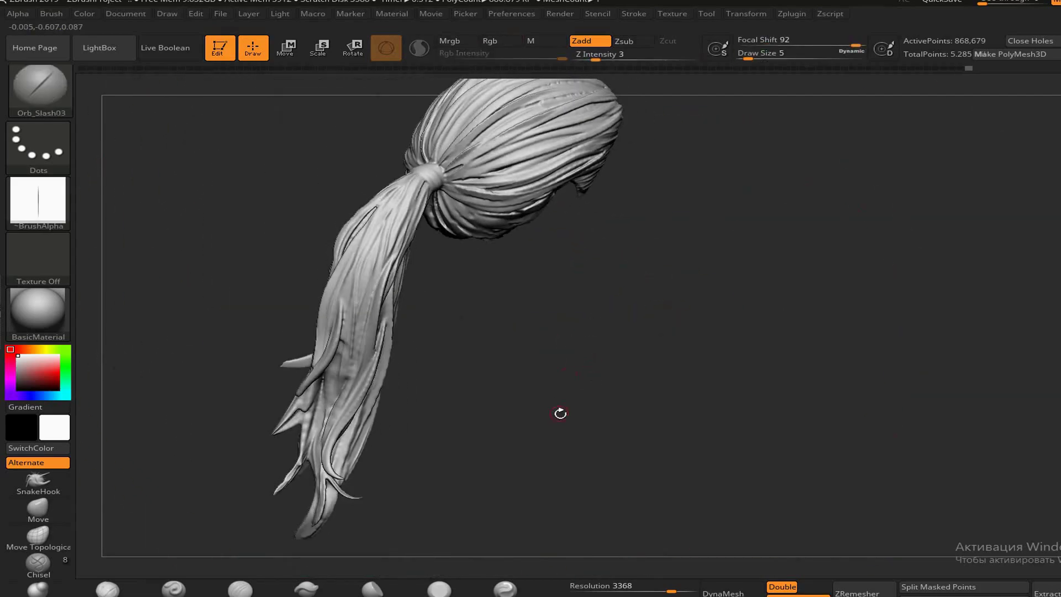
pyautogui.moveTo(560, 413); pyautogui.dragTo(742, 327)
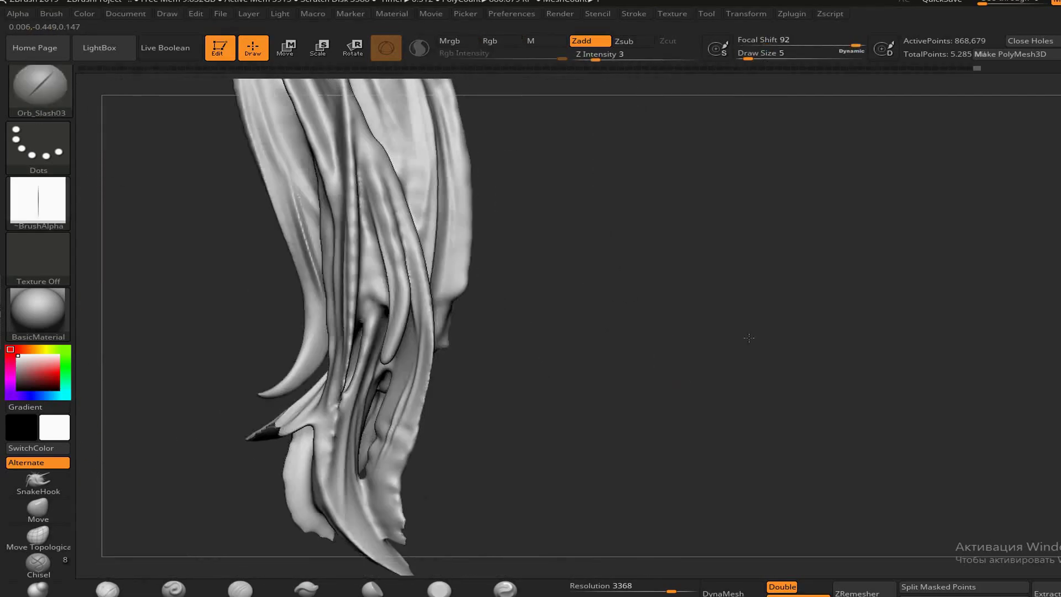
pyautogui.moveTo(828, 348)
pyautogui.mouseDown()
pyautogui.moveTo(731, 246)
pyautogui.moveTo(763, 271)
pyautogui.moveTo(489, 237)
pyautogui.moveTo(464, 313)
pyautogui.mouseUp()
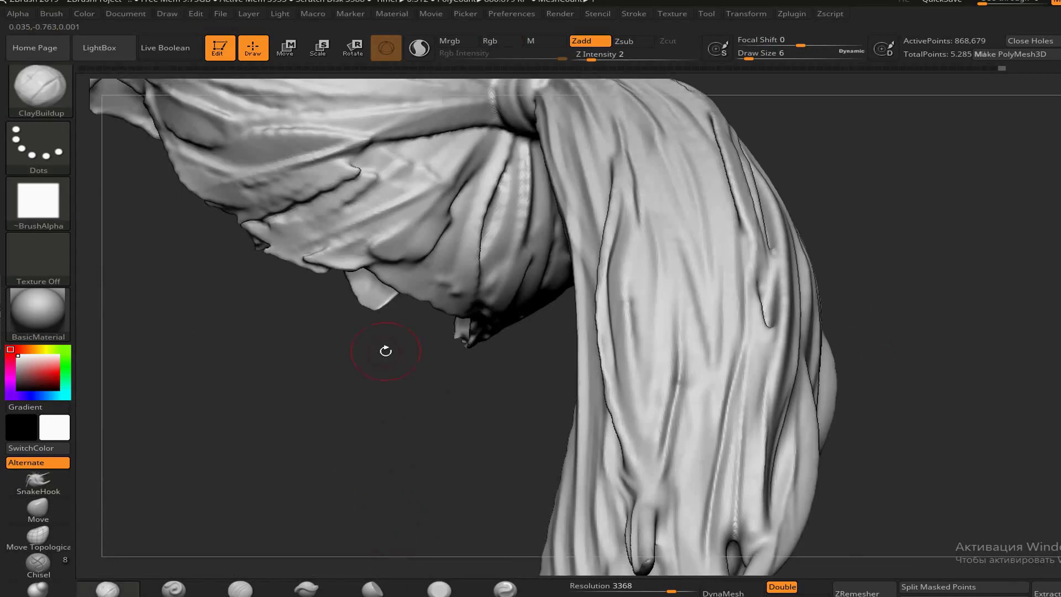
pyautogui.click(45, 87)
pyautogui.click(208, 482)
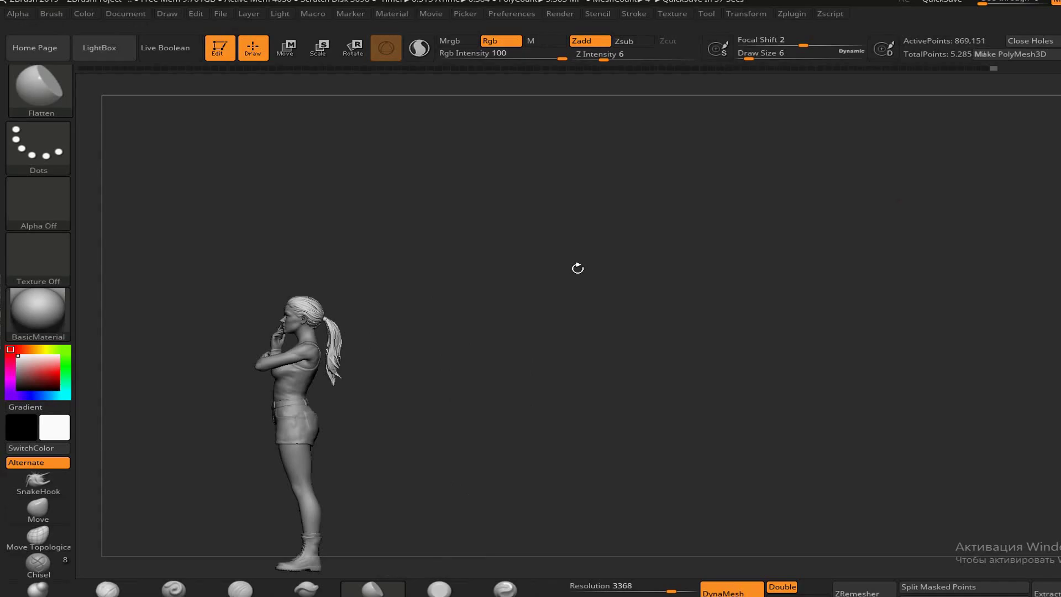
# Mask part of the small face mesh with a lasso and separate it with Split Masked Points
pyautogui.click(791, 13)
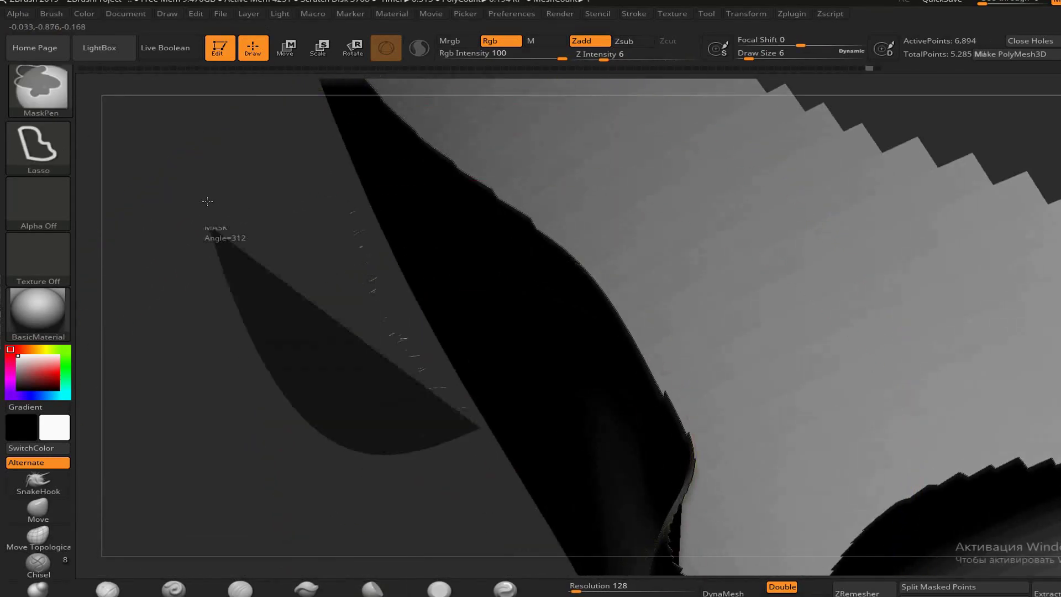
pyautogui.click(964, 587)
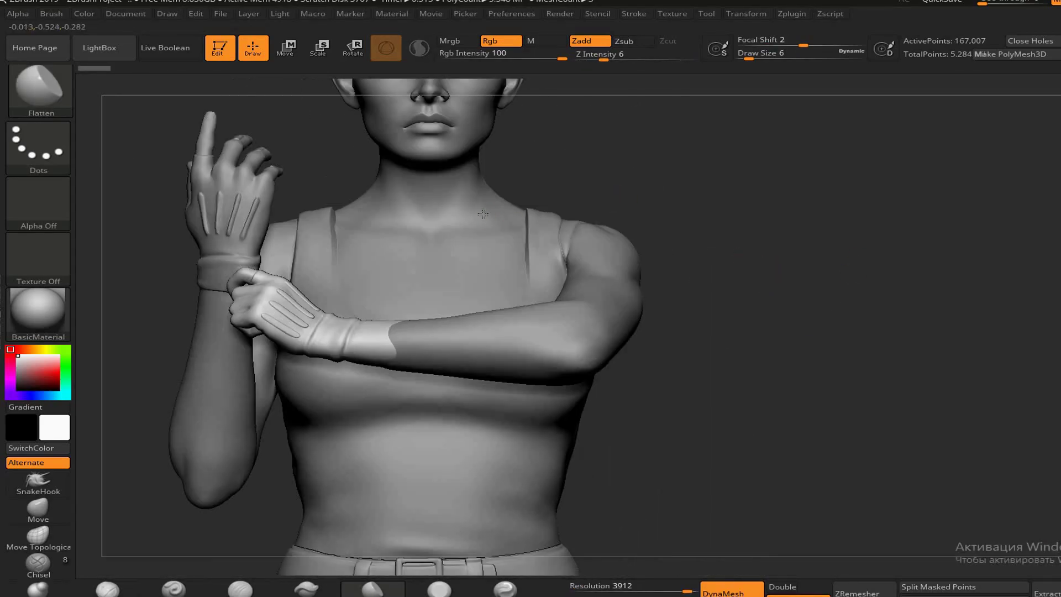
pyautogui.press('space')
pyautogui.moveTo(539, 210); pyautogui.dragTo(522, 210)
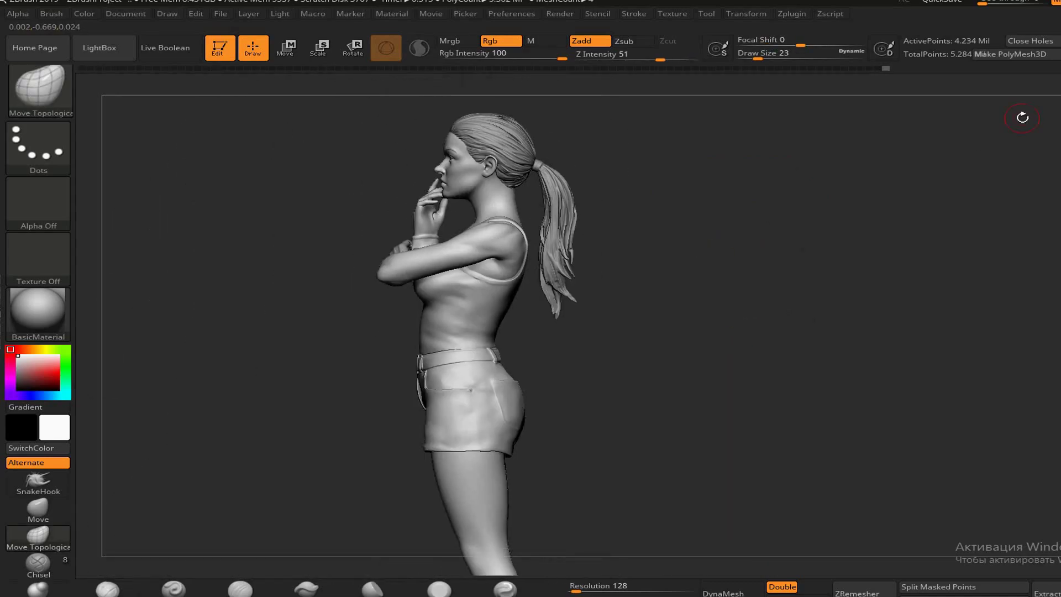
# Export the model as a Wavefront OBJ file named "sonya ob" into the Sonya folder
pyautogui.click(791, 14)
pyautogui.click(828, 106)
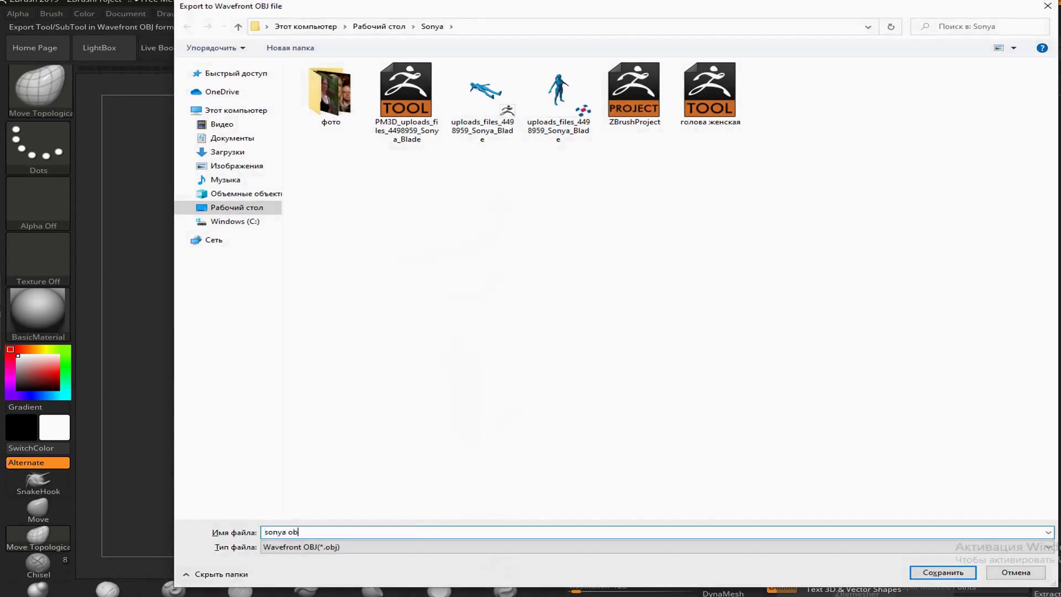
pyautogui.click(943, 572)
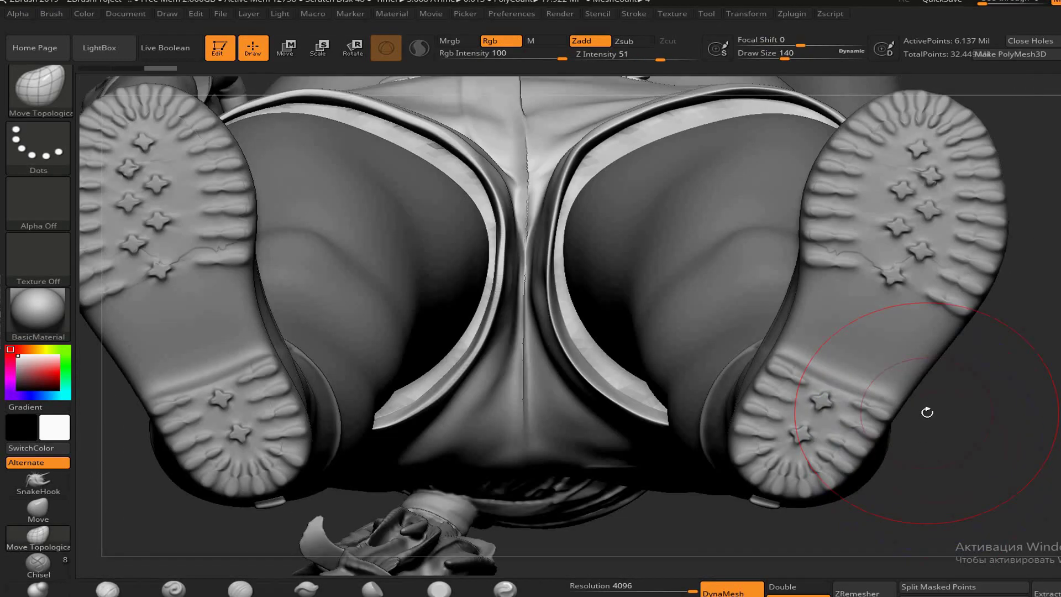
# Adjust the fit between the shorts and the outer thigh with Move Topological at Draw Size 257
pyautogui.moveTo(925, 408)
pyautogui.mouseDown()
pyautogui.moveTo(733, 356)
pyautogui.moveTo(749, 311)
pyautogui.moveTo(752, 378)
pyautogui.moveTo(805, 298)
pyautogui.mouseUp()
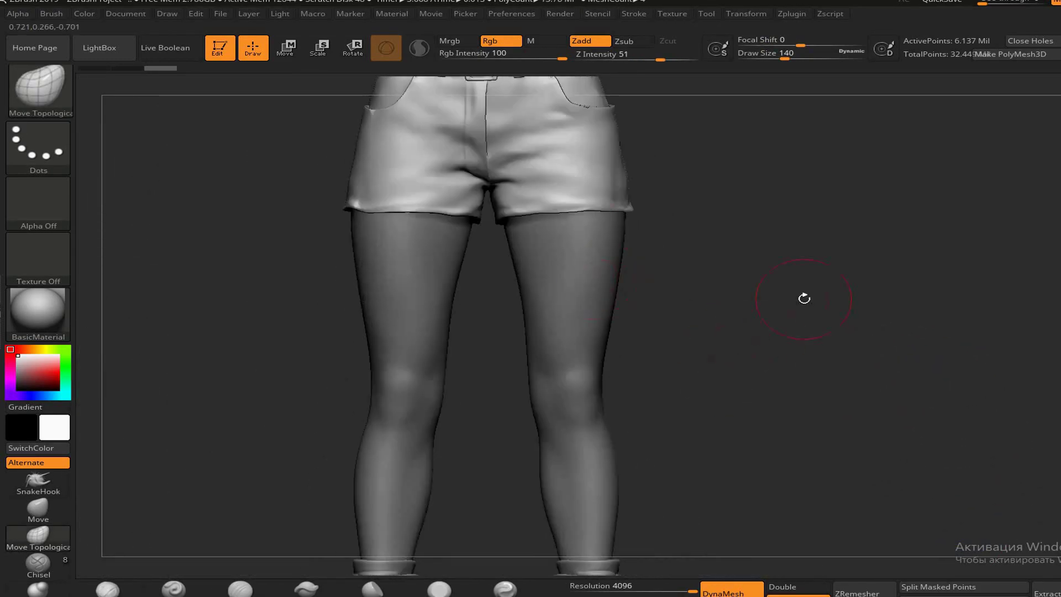
pyautogui.keyDown('alt'); pyautogui.click(573, 154); pyautogui.keyUp('alt')
pyautogui.moveTo(652, 160)
pyautogui.mouseDown()
pyautogui.moveTo(1053, 166)
pyautogui.moveTo(640, 83)
pyautogui.mouseUp()
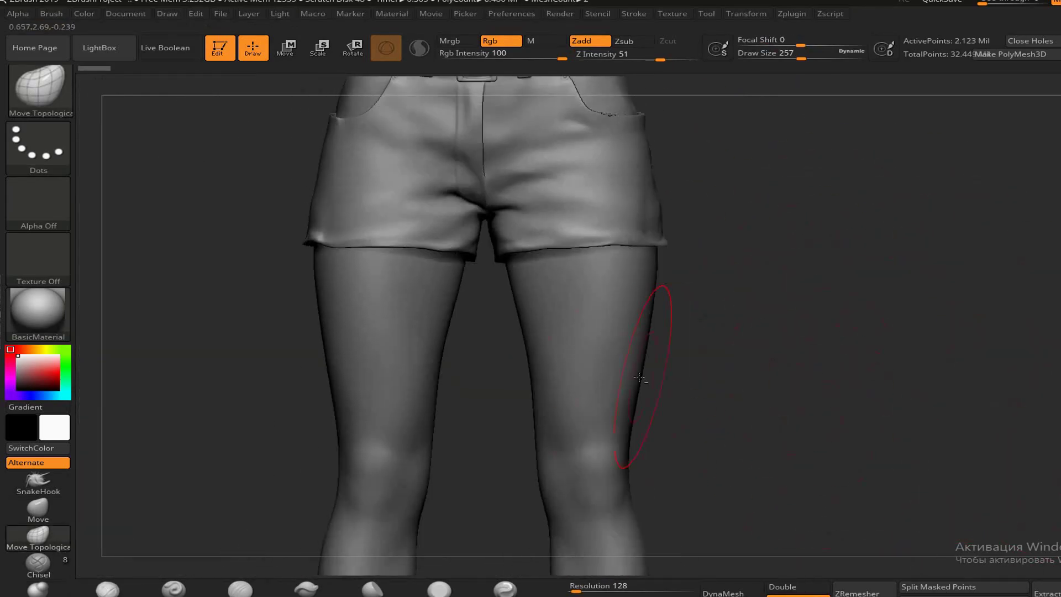
pyautogui.keyDown('alt'); pyautogui.click(639, 377); pyautogui.keyUp('alt')
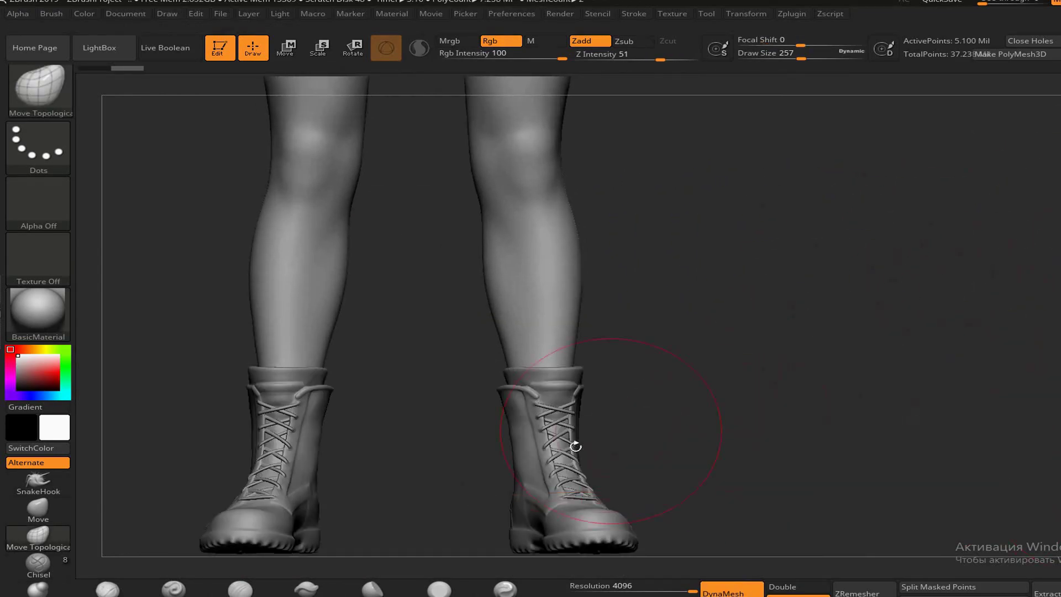
# Remesh the boots with DynaMesh at resolution 4096 and save the project
pyautogui.click(1058, 171)
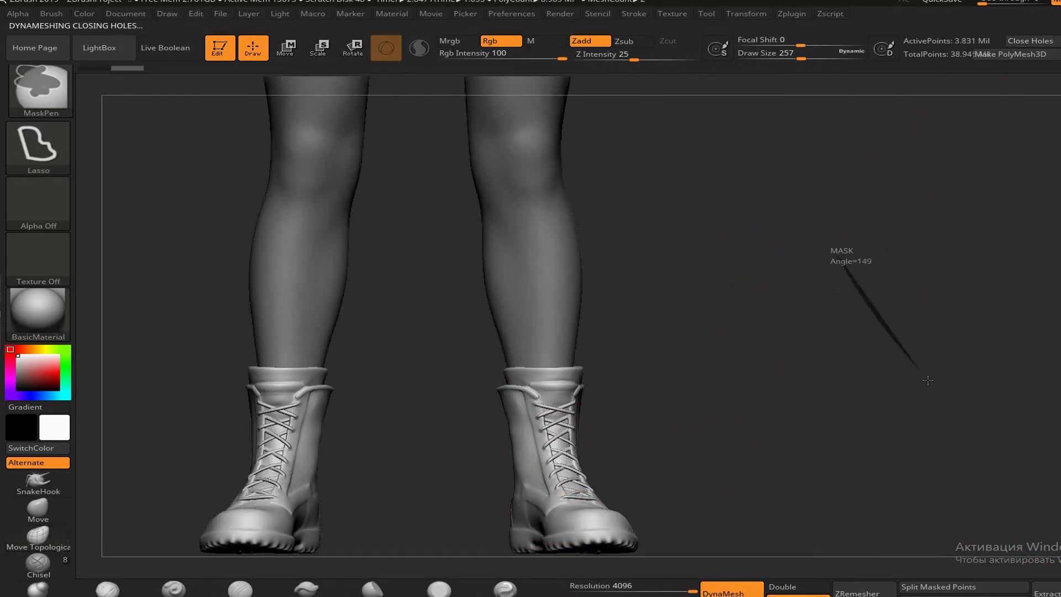
pyautogui.moveTo(875, 397)
pyautogui.mouseDown()
pyautogui.moveTo(788, 391)
pyautogui.moveTo(919, 426)
pyautogui.mouseUp()
pyautogui.hotkey('ctrl', 's')
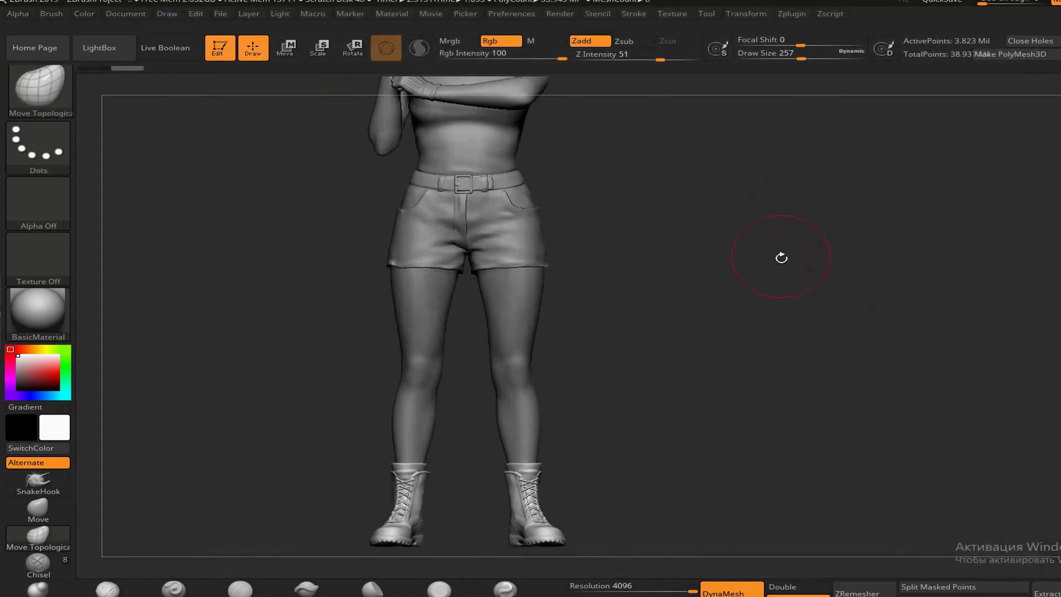
# Mask one leg with a lasso, separate it from the other with Split Masked Points, and save the project as ZBrushProject
pyautogui.keyDown('alt'); pyautogui.moveTo(782, 258); pyautogui.dragTo(800, 365); pyautogui.keyUp('alt')
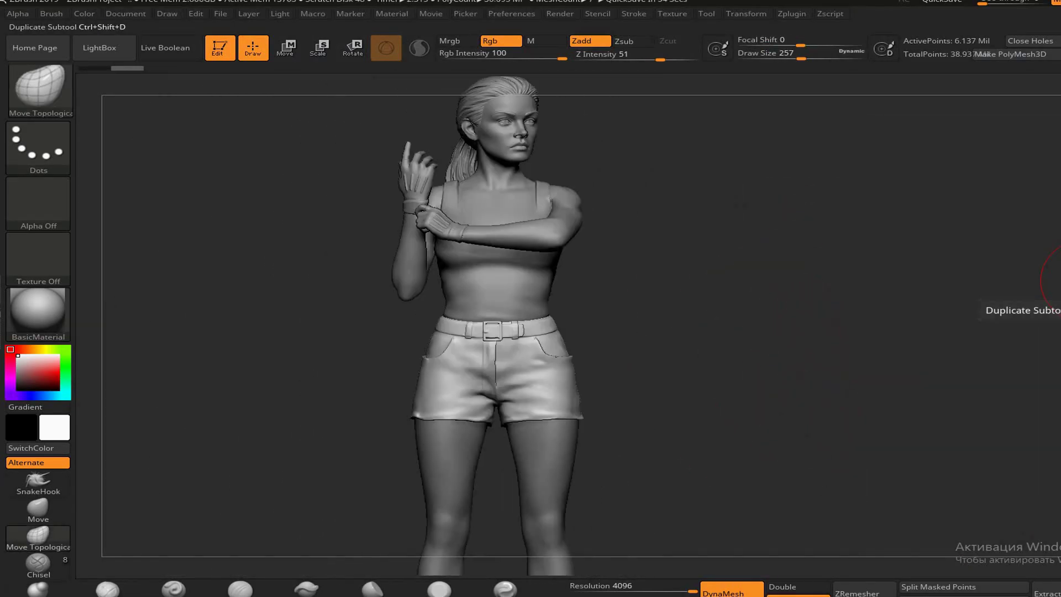
pyautogui.click(1056, 430)
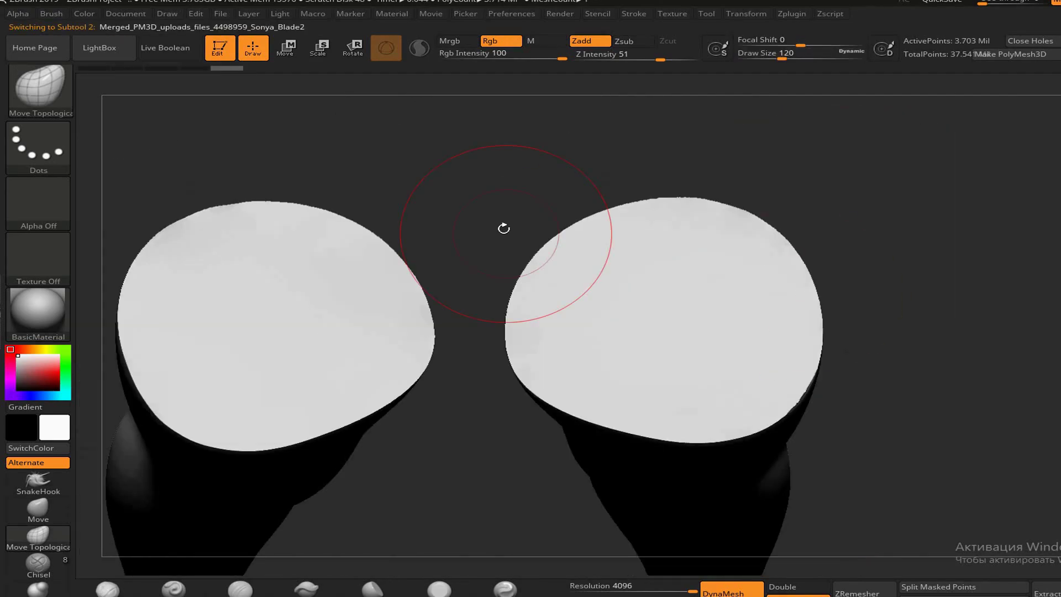
pyautogui.press('shift')
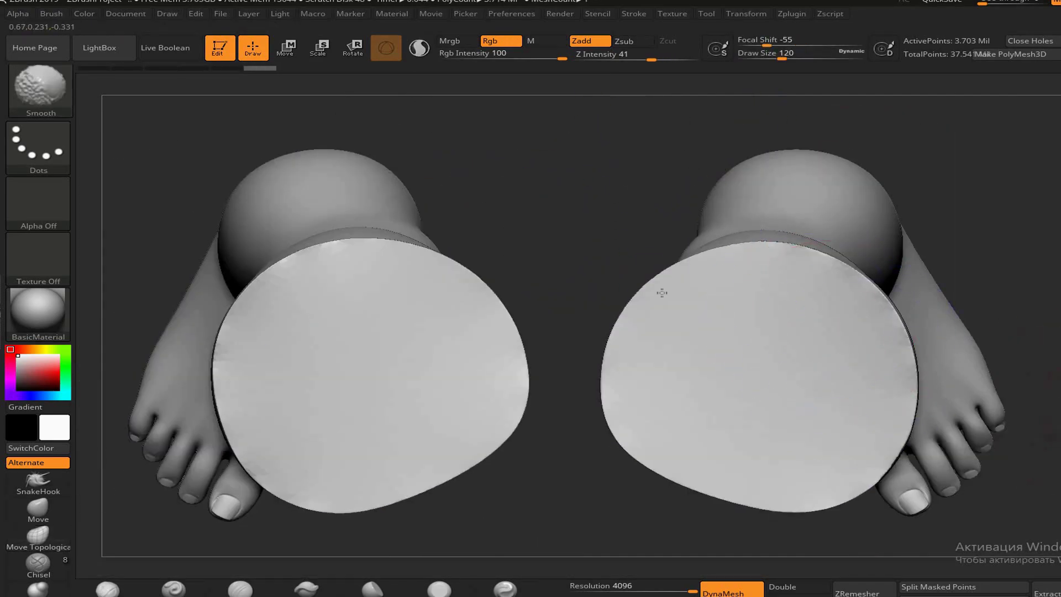
pyautogui.press('ctrl')
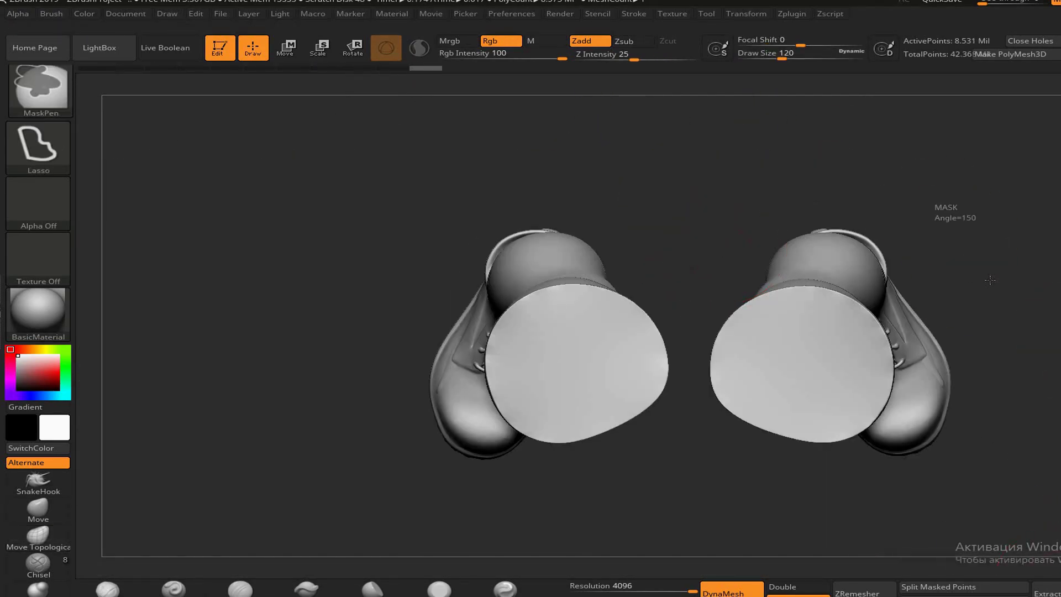
pyautogui.moveTo(966, 302); pyautogui.dragTo(864, 284)
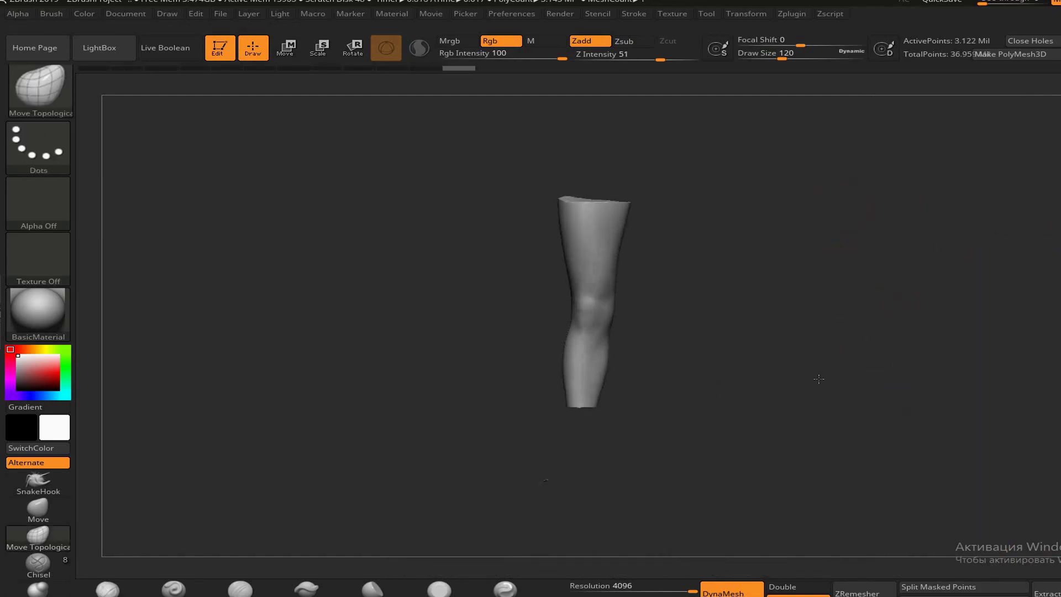
pyautogui.click(956, 591)
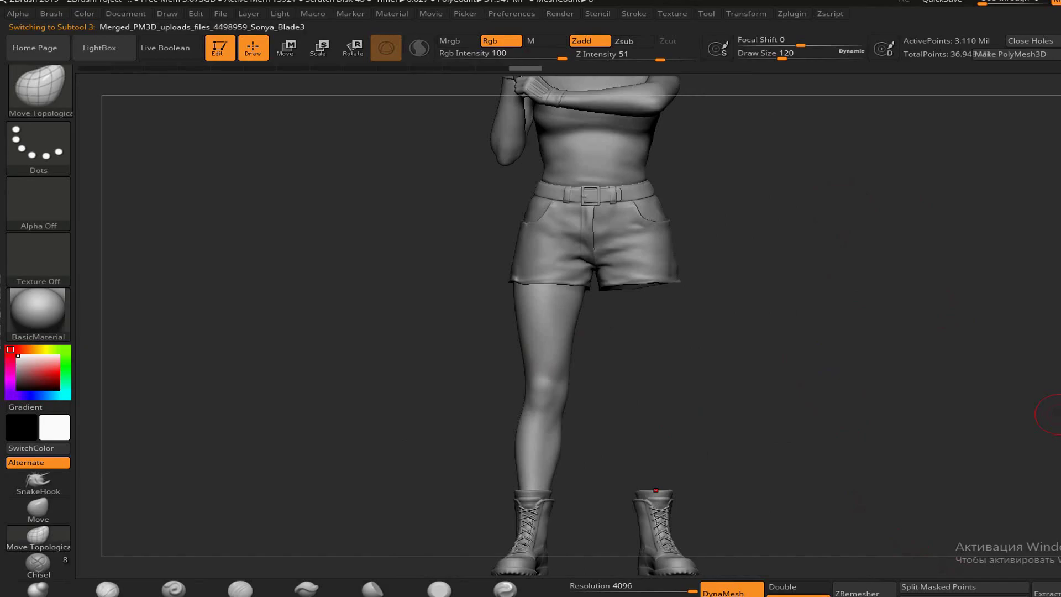
pyautogui.moveTo(1047, 415); pyautogui.dragTo(608, 381)
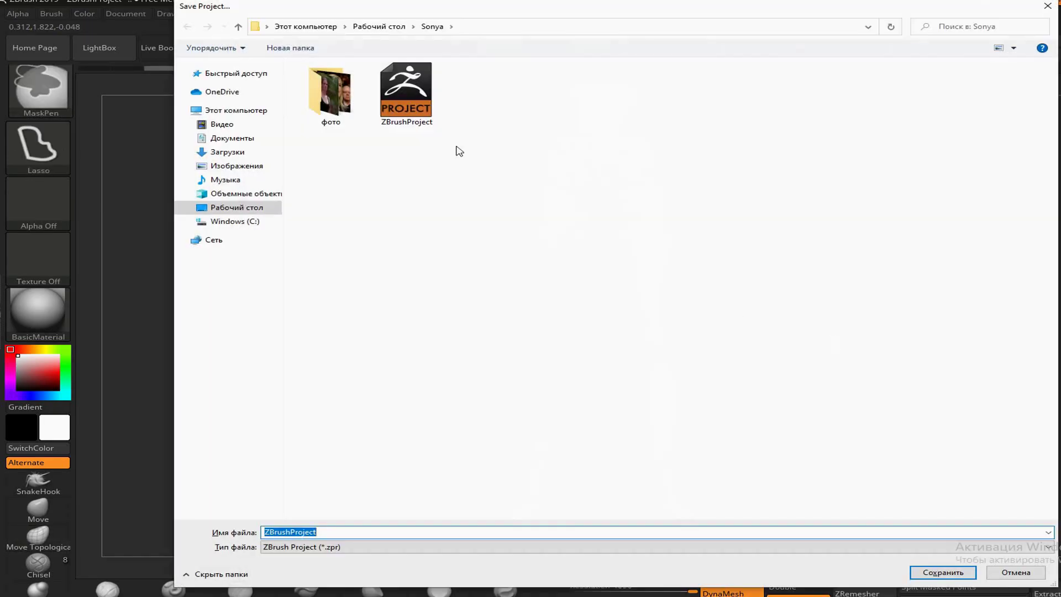
pyautogui.press('Return')
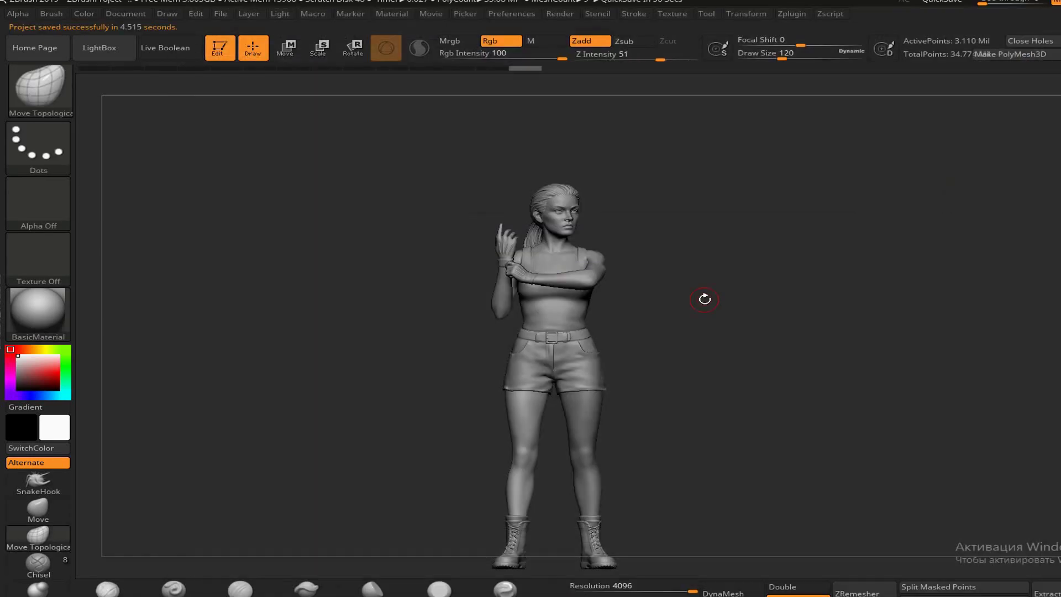
# Scale and position a cylinder under the boots as the figure's pedestal
pyautogui.moveTo(705, 299); pyautogui.dragTo(818, 369)
pyautogui.moveTo(787, 426); pyautogui.dragTo(879, 371)
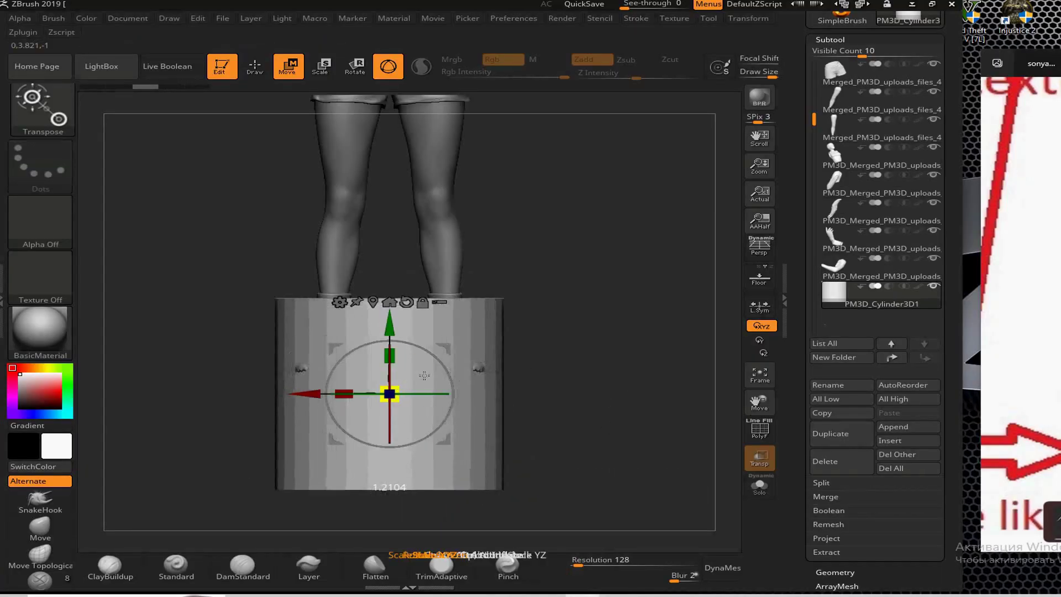
pyautogui.moveTo(386, 391); pyautogui.dragTo(386, 444)
pyautogui.keyDown('shift'); pyautogui.moveTo(593, 270); pyautogui.dragTo(595, 464); pyautogui.keyUp('shift')
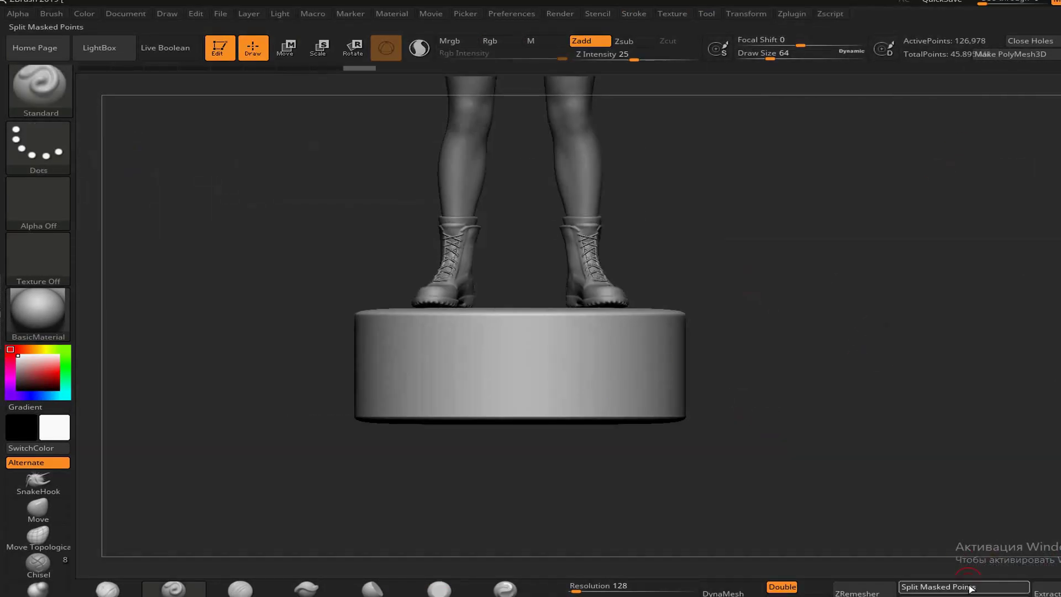
# Place and fit IMM Bricks stones side by side along the pedestal's lower edge, separating inserted pieces with Split Masked Points
pyautogui.click(970, 587)
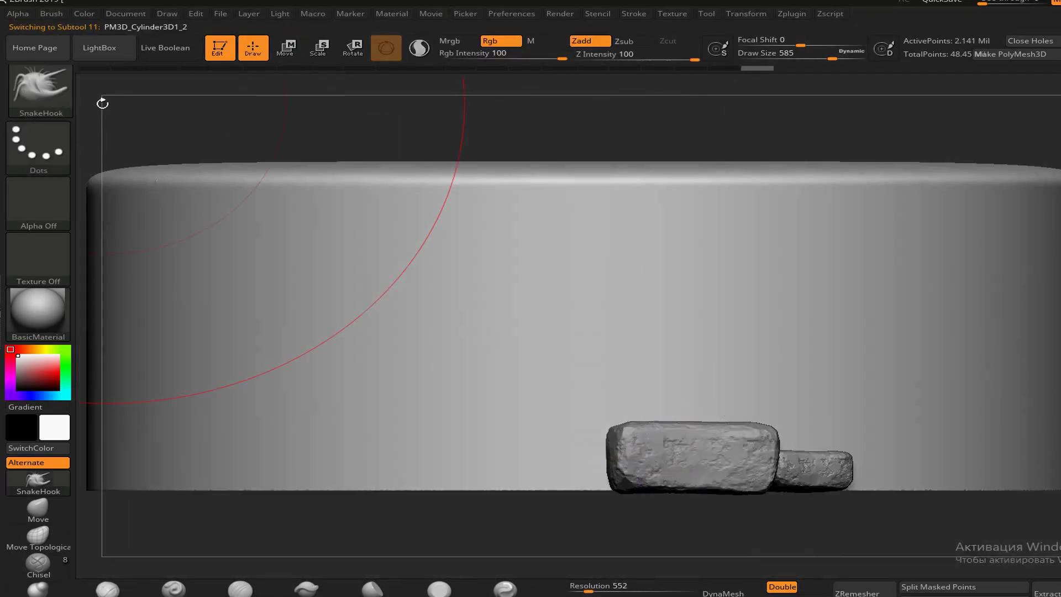
pyautogui.press('m')
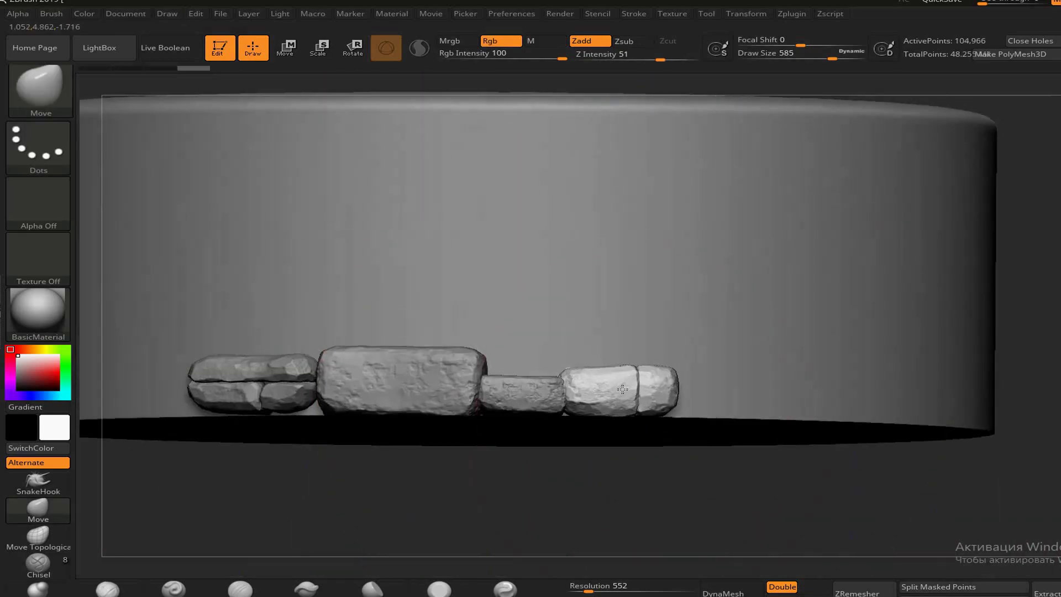
pyautogui.press('r')
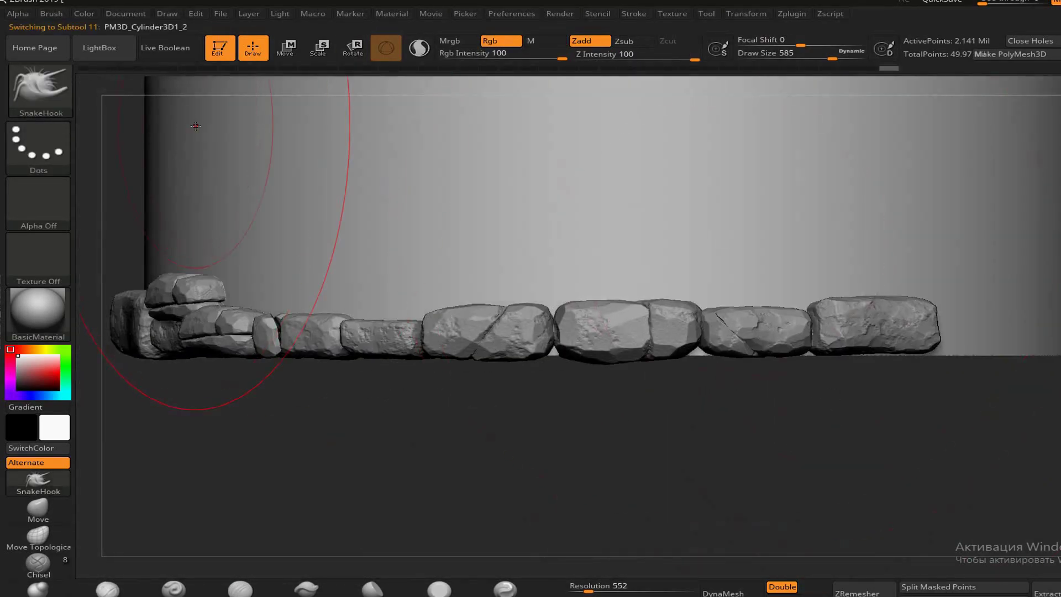
pyautogui.click(120, 53)
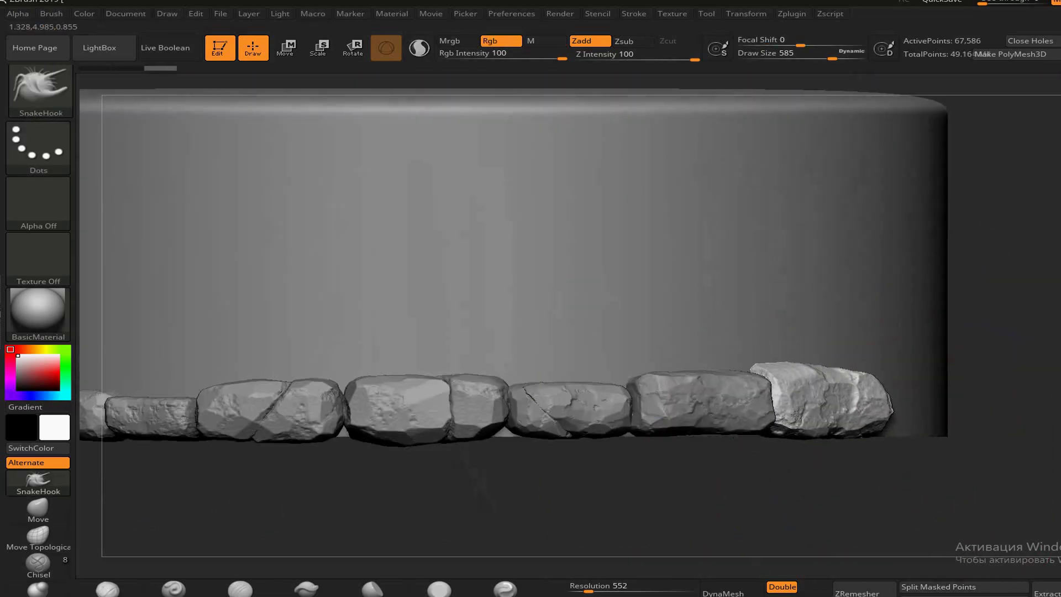
pyautogui.keyDown('ctrl'); pyautogui.moveTo(796, 414); pyautogui.dragTo(623, 409, button='right'); pyautogui.keyUp('ctrl')
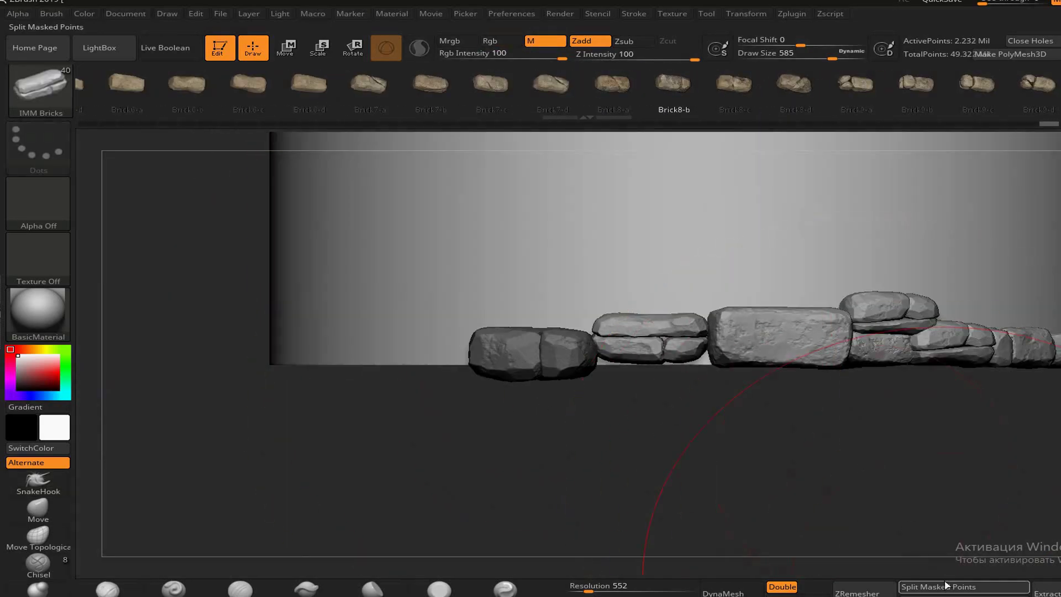
pyautogui.keyDown('alt'); pyautogui.click(557, 279); pyautogui.keyUp('alt')
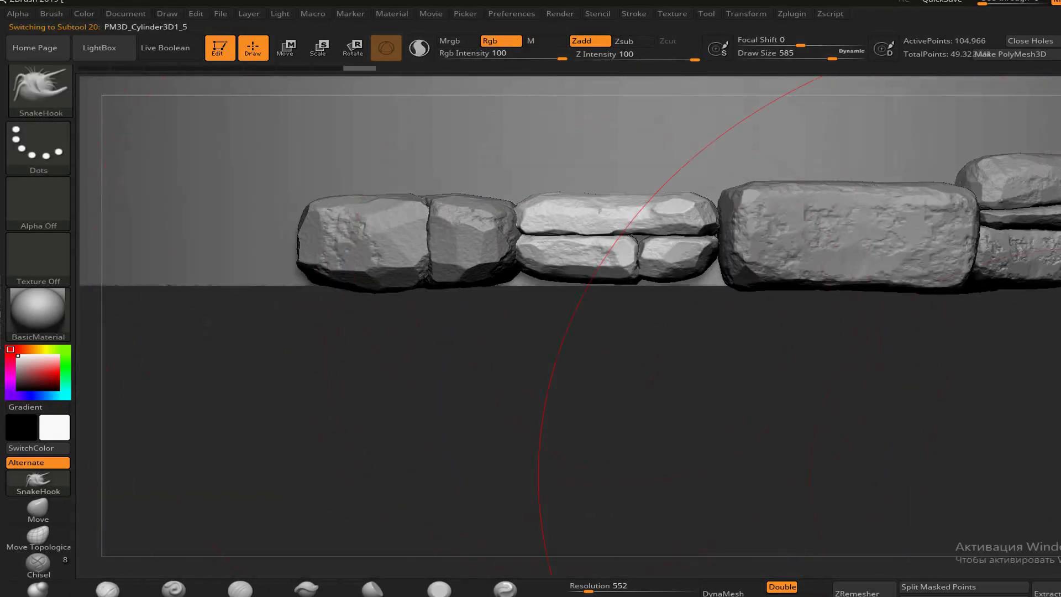
pyautogui.press('e')
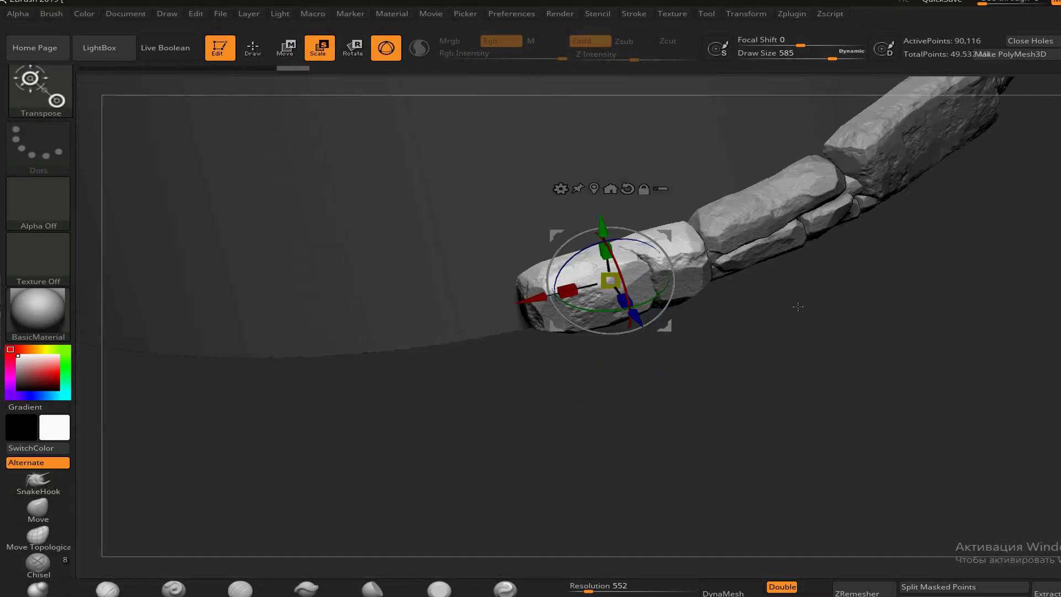
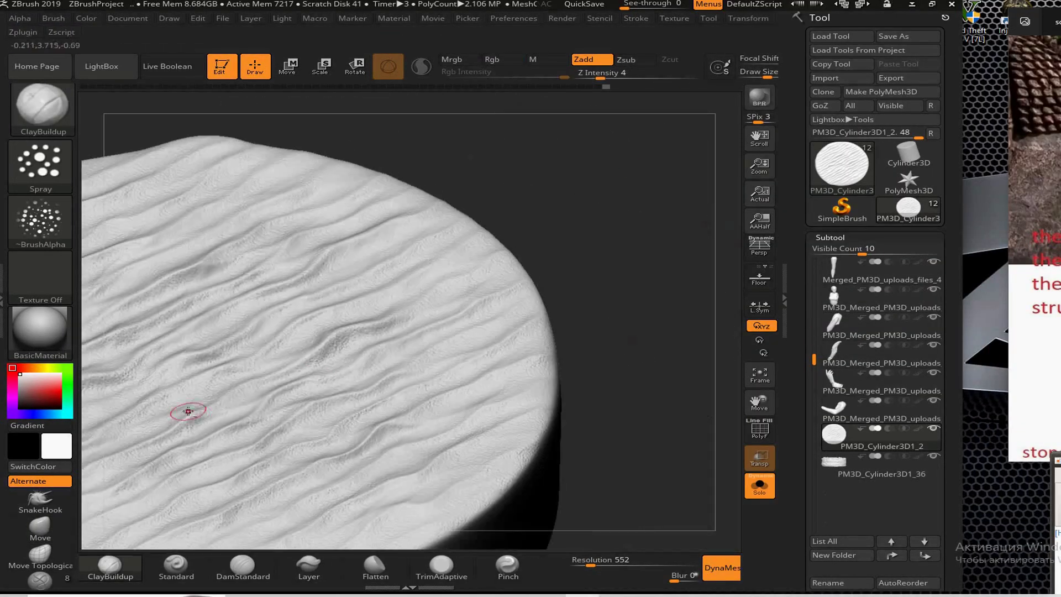
# Choose a stroke for ClayBuildup on the wooden pedestal top and remesh the brick pedestal with DynaMesh at resolution 456
pyautogui.click(49, 171)
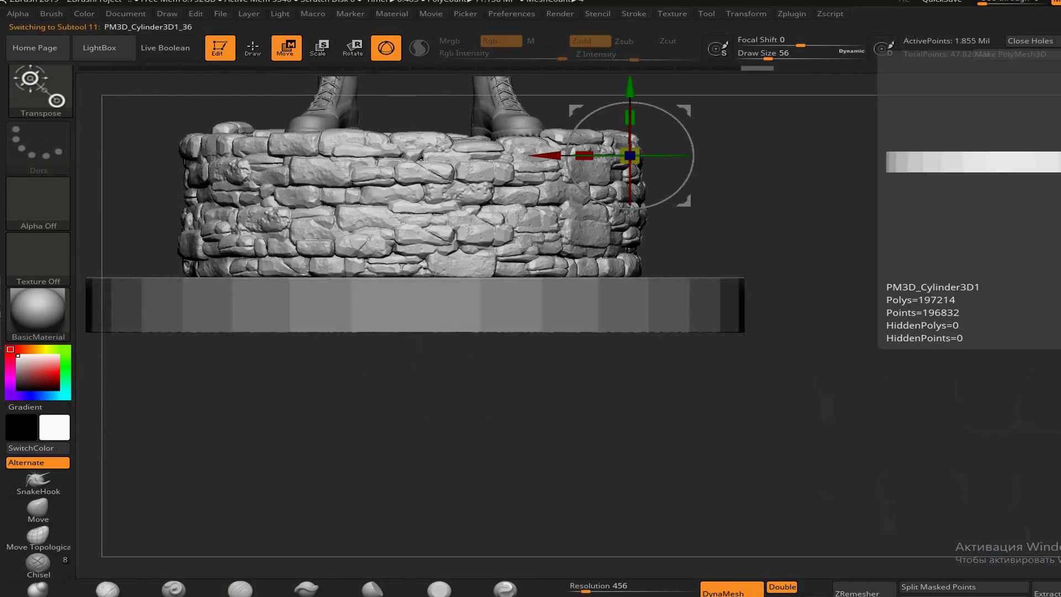
pyautogui.keyDown('ctrl'); pyautogui.moveTo(848, 298); pyautogui.dragTo(916, 425); pyautogui.keyUp('ctrl')
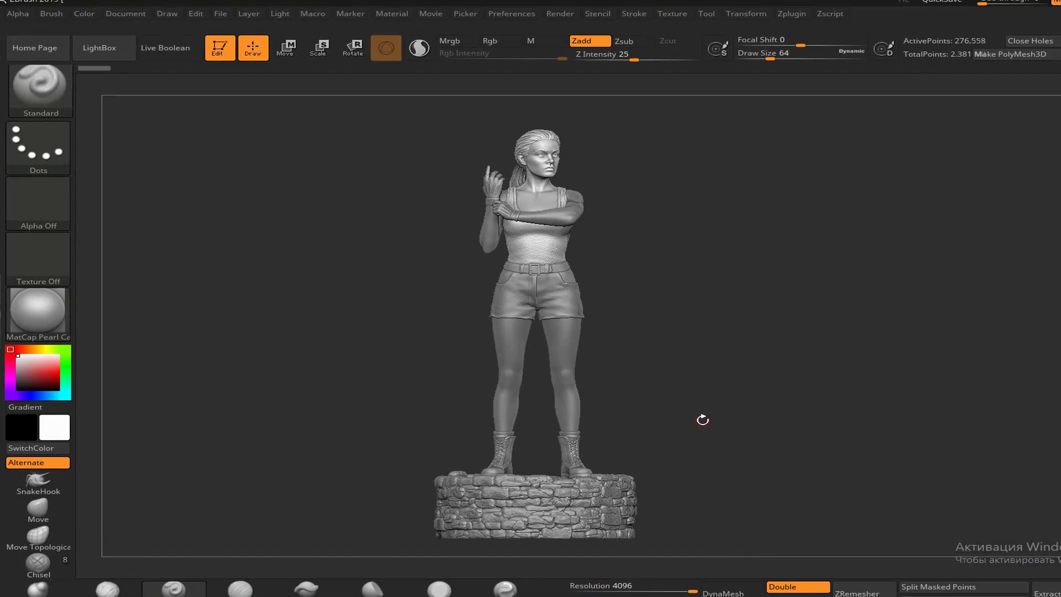
# Move the stone pedestal straight down until it is clear of the boots and their pegs
pyautogui.moveTo(745, 367)
pyautogui.mouseDown()
pyautogui.moveTo(744, 352)
pyautogui.moveTo(403, 124)
pyautogui.mouseUp()
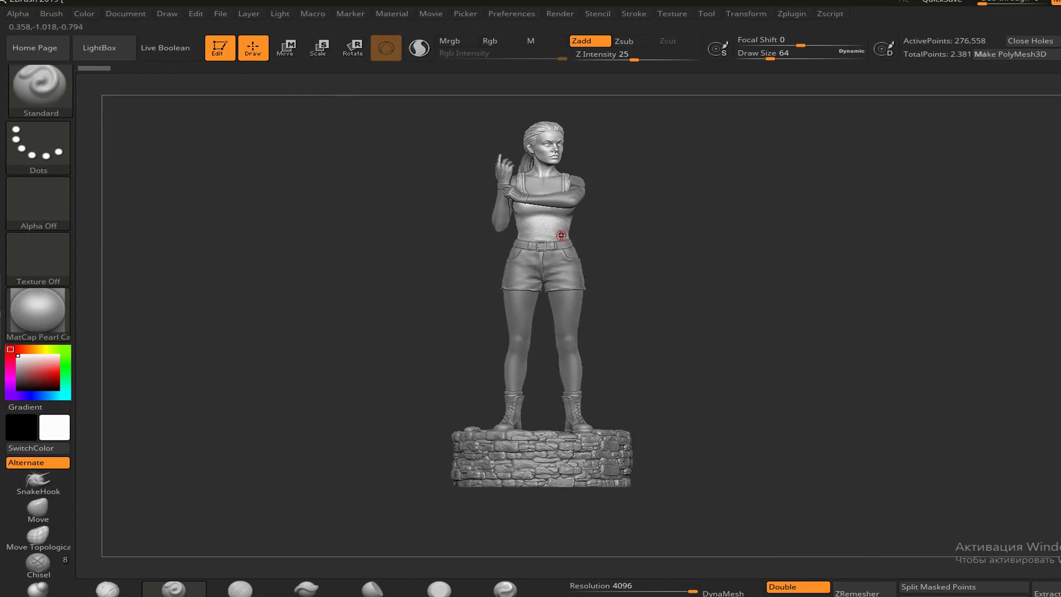
pyautogui.keyDown('alt'); pyautogui.click(558, 452); pyautogui.keyUp('alt')
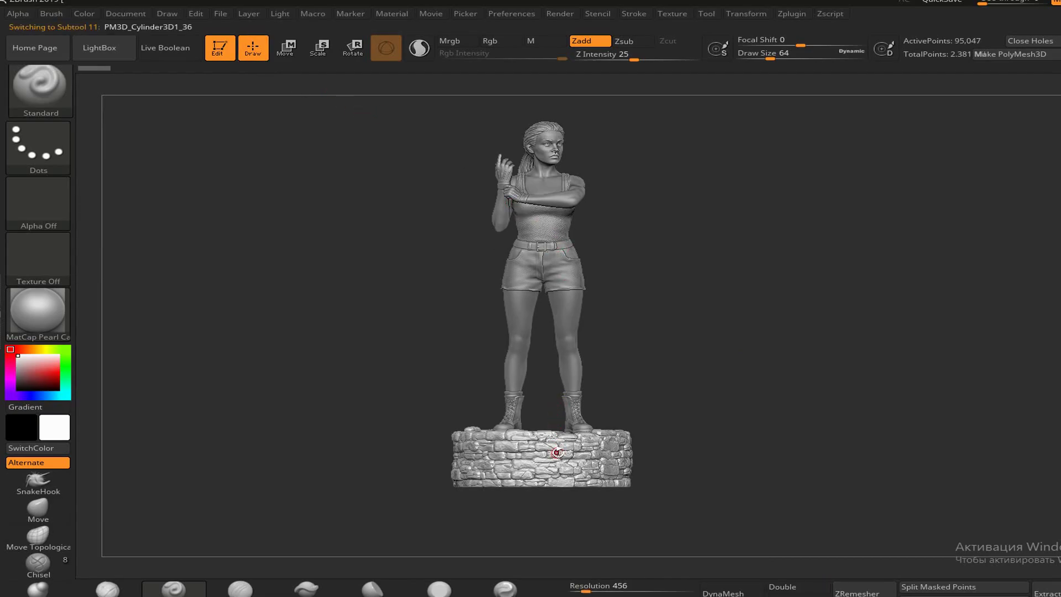
pyautogui.click(287, 48)
pyautogui.moveTo(634, 371); pyautogui.dragTo(783, 532)
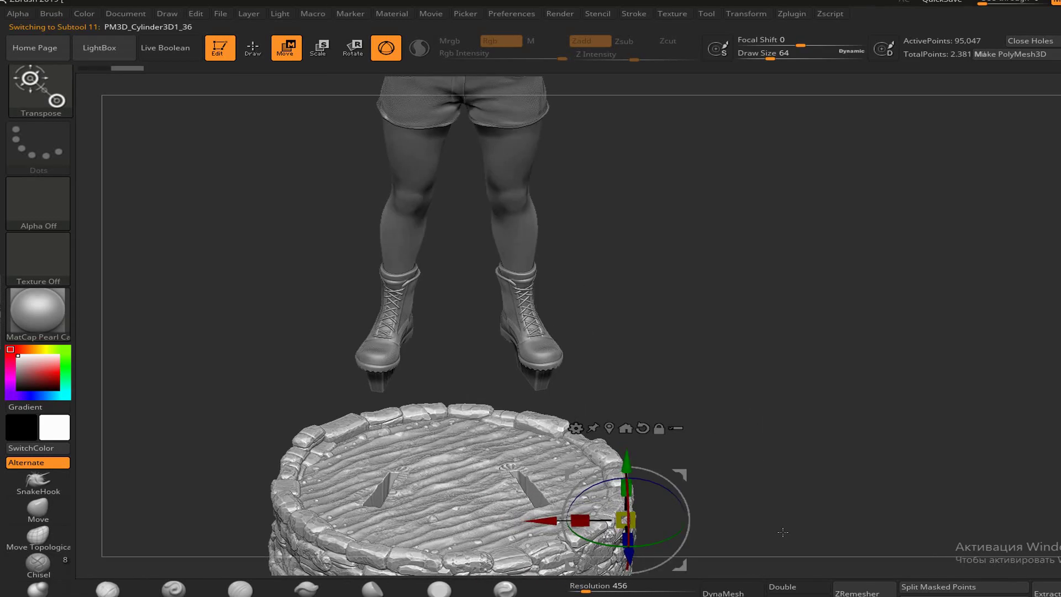
# Move the two boots down off the lower legs by about 0.55 and 0.57 units
pyautogui.keyDown('alt'); pyautogui.click(536, 331); pyautogui.keyUp('alt')
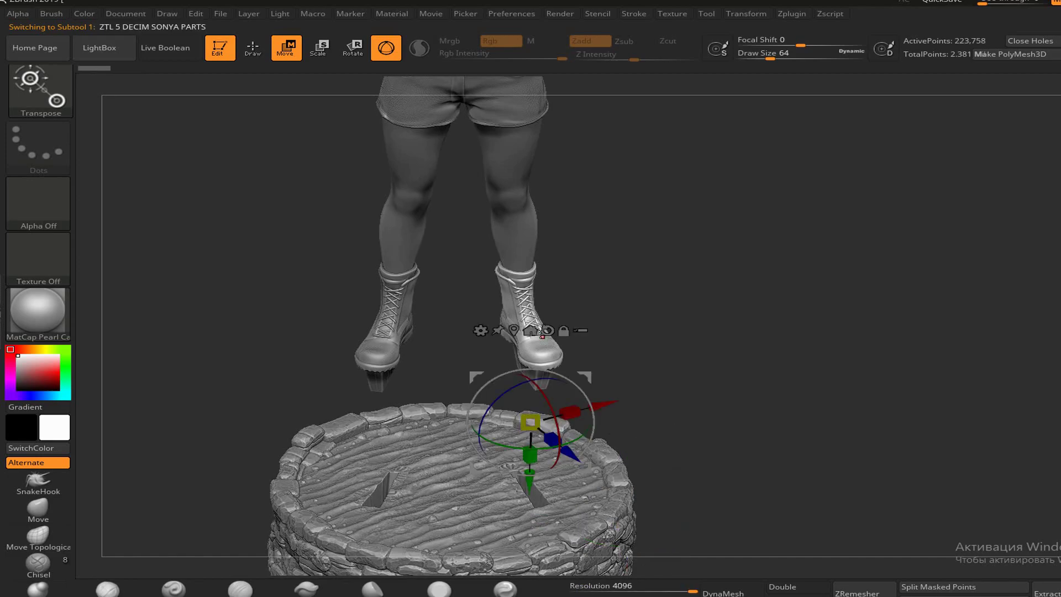
pyautogui.moveTo(578, 374); pyautogui.dragTo(581, 420)
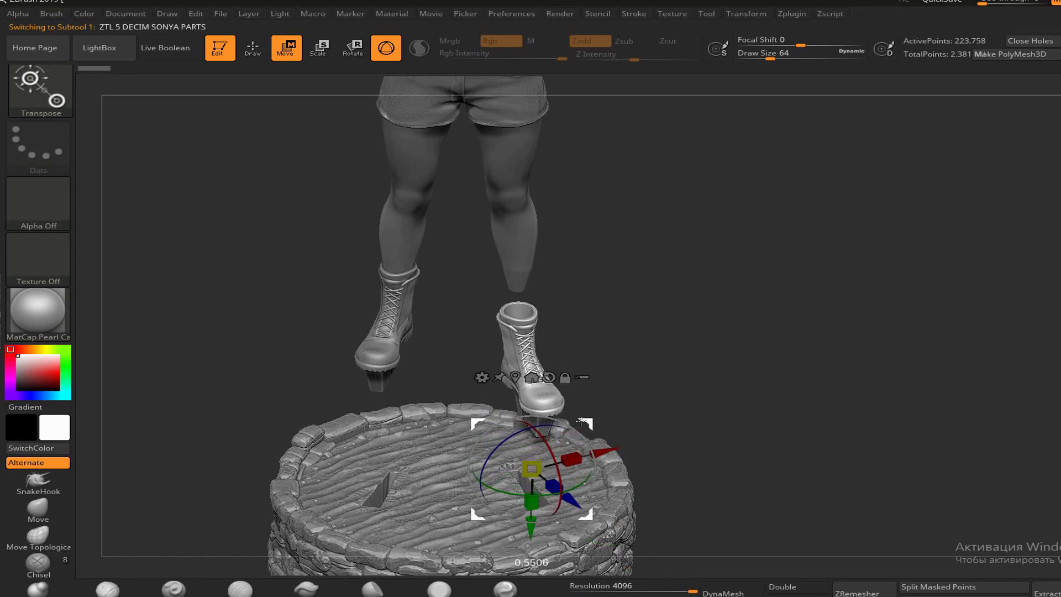
pyautogui.keyDown('alt'); pyautogui.click(394, 322); pyautogui.keyUp('alt')
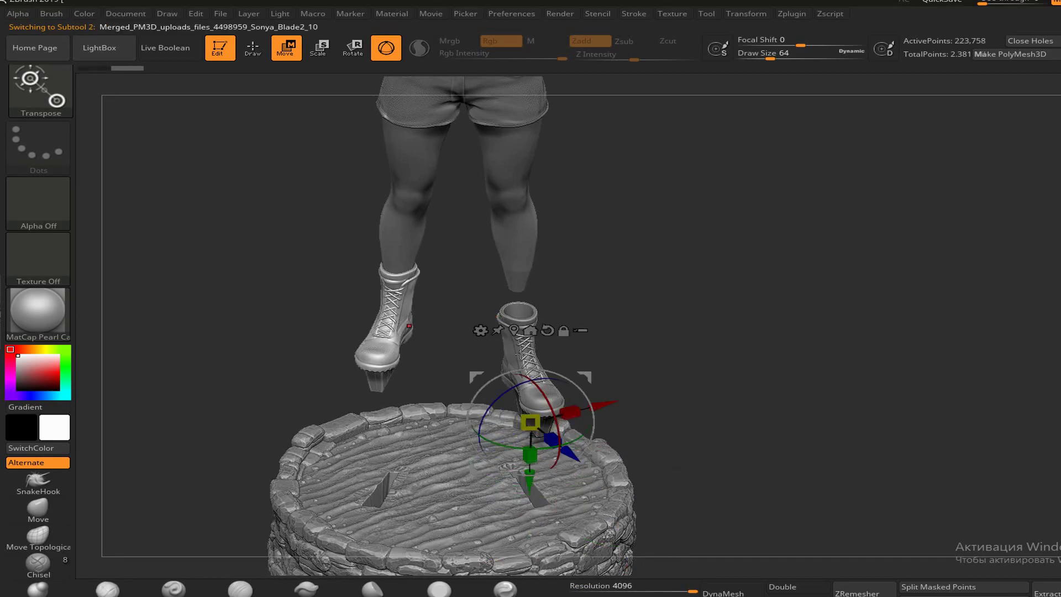
pyautogui.moveTo(586, 378); pyautogui.dragTo(581, 426)
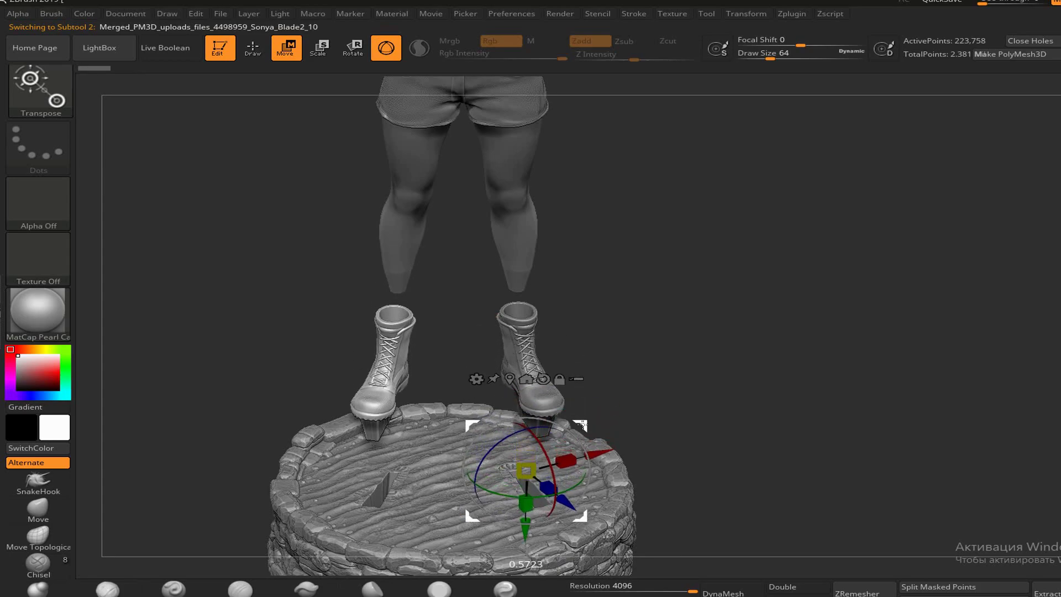
# Lower the stone pedestal further and move the boots down to just above it, leaving a wide gap below the legs
pyautogui.moveTo(759, 403); pyautogui.dragTo(706, 327)
pyautogui.moveTo(706, 364); pyautogui.dragTo(715, 301)
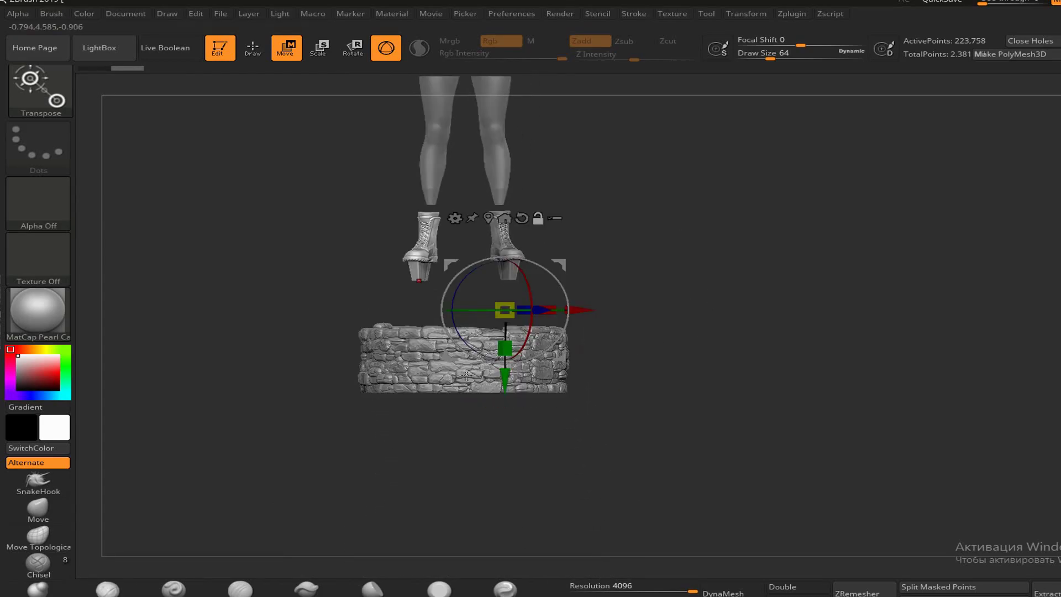
pyautogui.keyDown('alt'); pyautogui.click(491, 375); pyautogui.keyUp('alt')
pyautogui.moveTo(571, 273); pyautogui.dragTo(511, 468)
pyautogui.keyDown('alt'); pyautogui.click(512, 253); pyautogui.keyUp('alt')
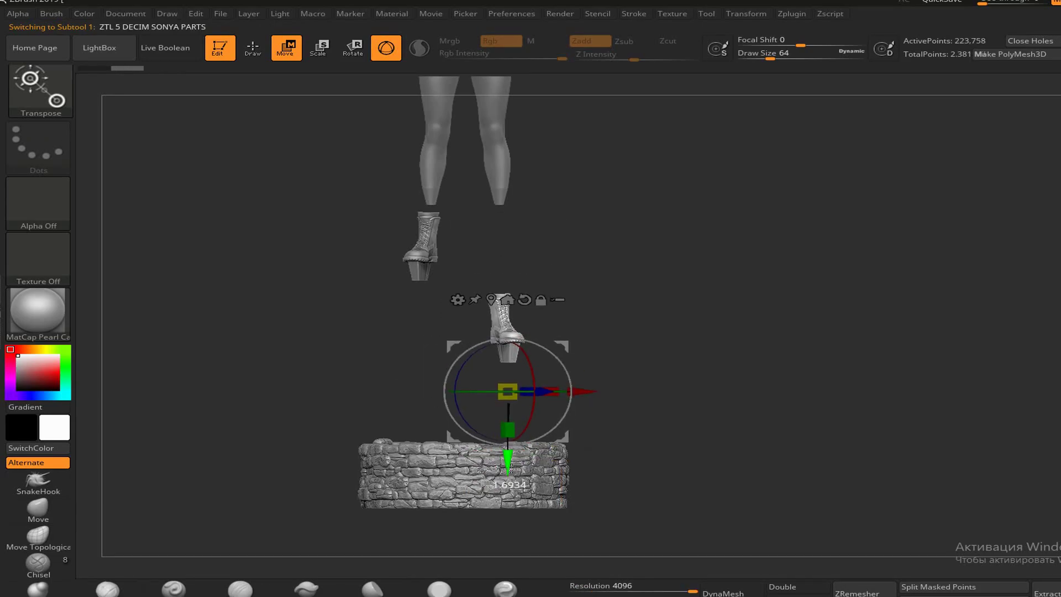
pyautogui.moveTo(510, 378); pyautogui.dragTo(492, 503)
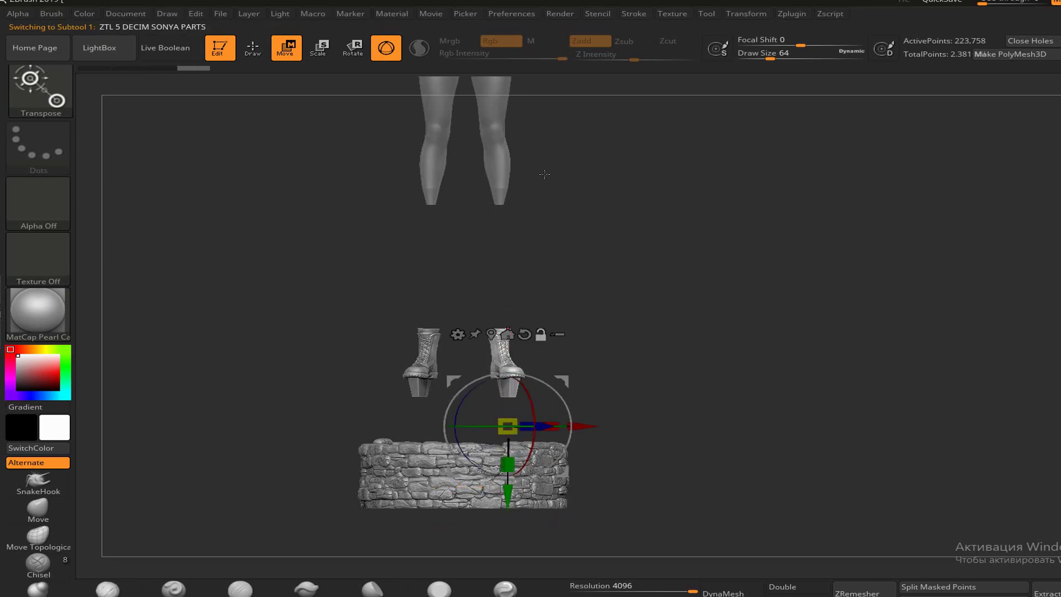
# Pull both legs down out of the shorts, one after the other, so their upper plugs are exposed
pyautogui.keyDown('alt'); pyautogui.moveTo(544, 175); pyautogui.dragTo(595, 272); pyautogui.keyUp('alt')
pyautogui.keyDown('alt'); pyautogui.click(531, 274); pyautogui.keyUp('alt')
pyautogui.moveTo(533, 297); pyautogui.dragTo(534, 358)
pyautogui.moveTo(644, 310); pyautogui.dragTo(646, 278)
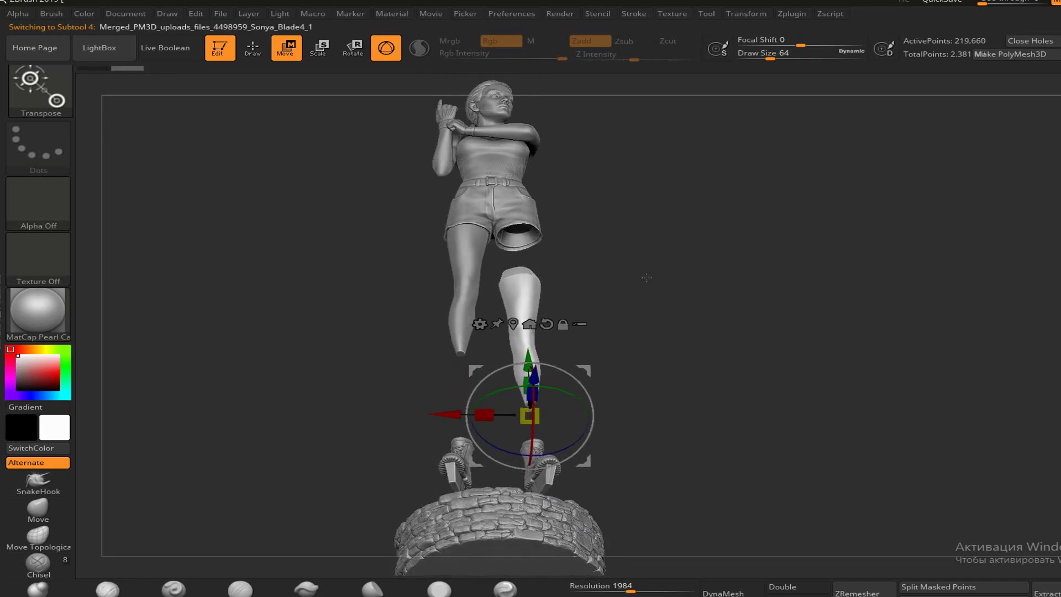
pyautogui.keyDown('alt'); pyautogui.click(476, 291); pyautogui.keyUp('alt')
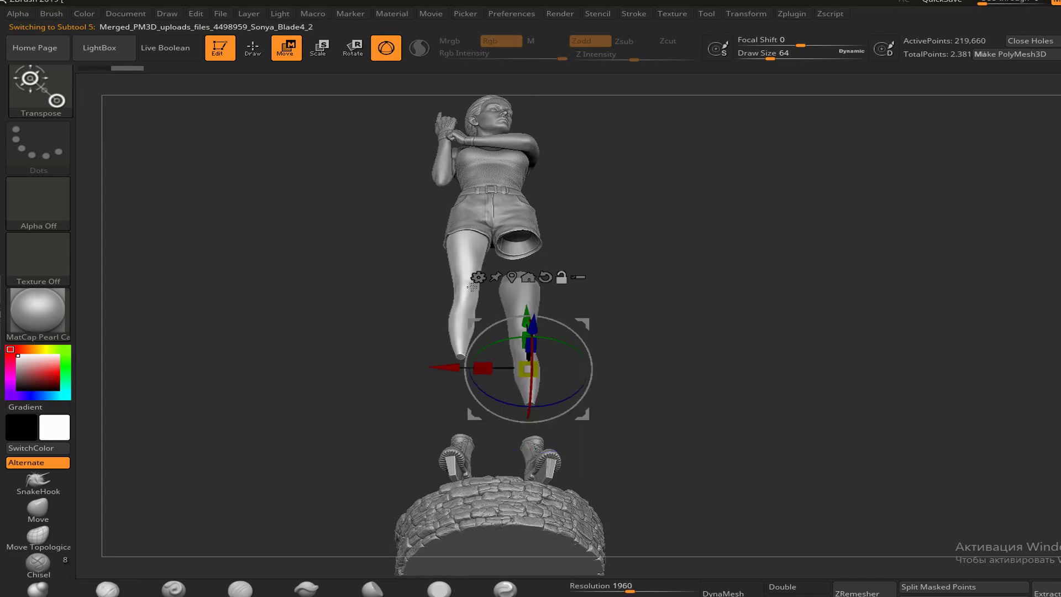
pyautogui.moveTo(526, 309); pyautogui.dragTo(529, 349)
pyautogui.moveTo(653, 293); pyautogui.dragTo(711, 390)
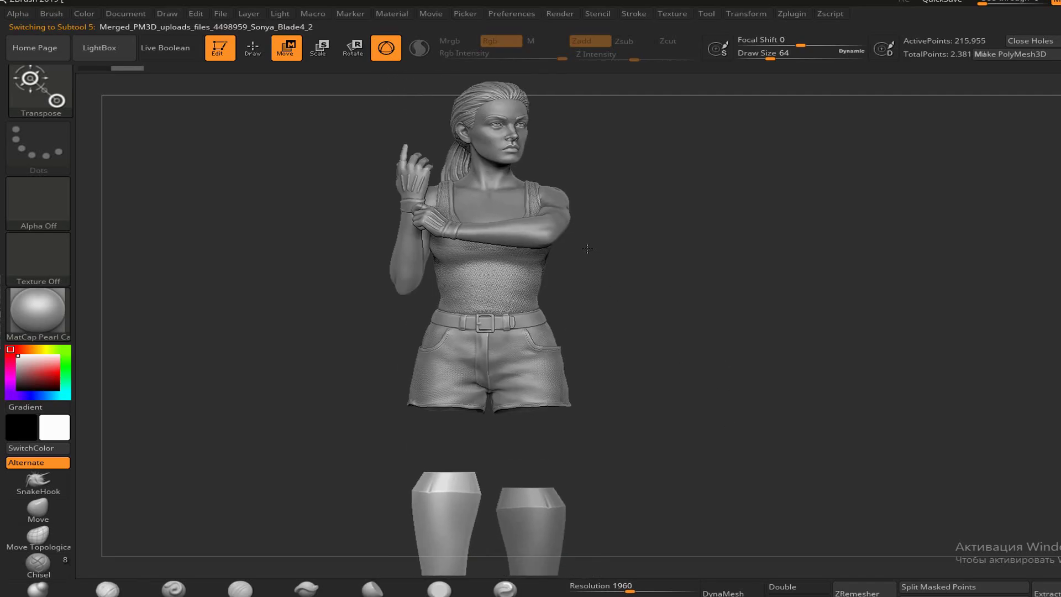
# Move the arm crossing the chest sideways away from the torso along the X axis
pyautogui.keyDown('alt'); pyautogui.click(553, 219); pyautogui.keyUp('alt')
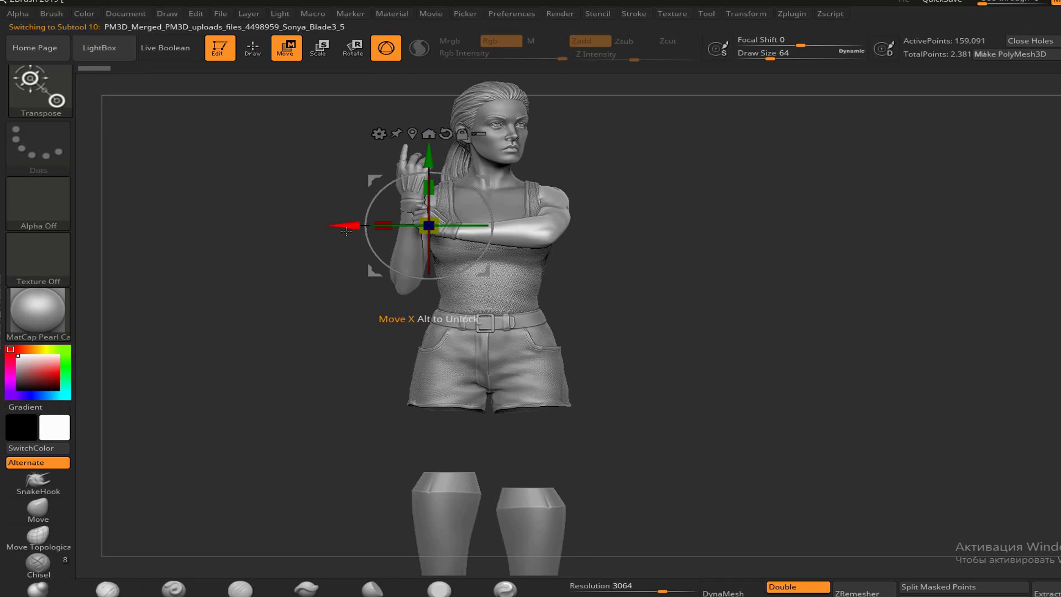
pyautogui.moveTo(350, 222); pyautogui.dragTo(635, 252)
pyautogui.moveTo(740, 353); pyautogui.dragTo(761, 301)
pyautogui.keyDown('alt'); pyautogui.moveTo(718, 226); pyautogui.dragTo(722, 429); pyautogui.keyUp('alt')
pyautogui.moveTo(701, 308); pyautogui.dragTo(672, 292)
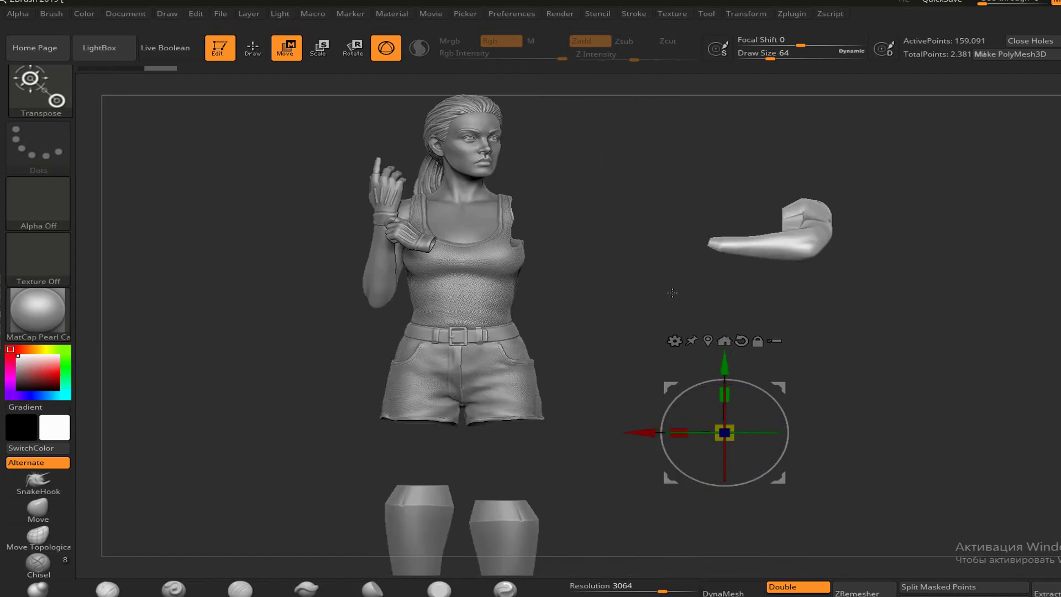
# Move the raised arm sideways away from the torso along the X axis, and pull the gloved hands up and out beside it
pyautogui.click(389, 270)
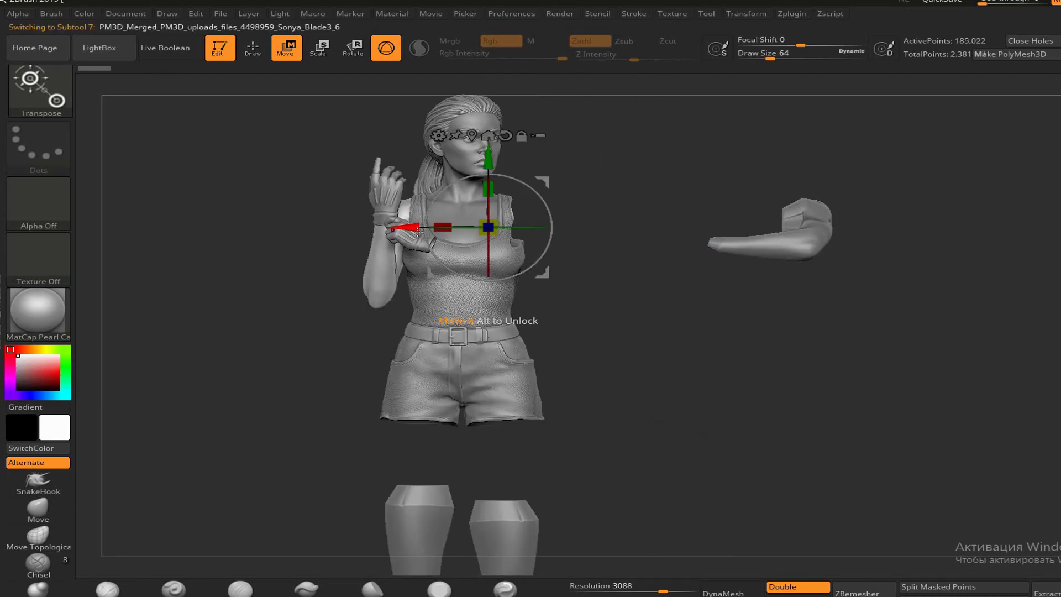
pyautogui.moveTo(392, 234); pyautogui.dragTo(148, 236)
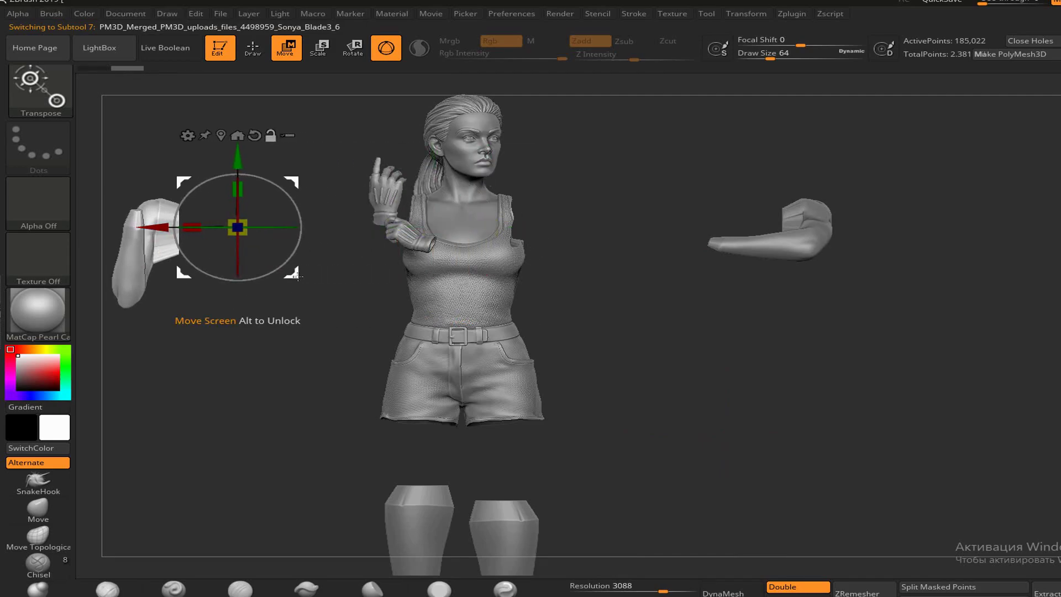
pyautogui.moveTo(297, 275); pyautogui.dragTo(268, 456)
pyautogui.moveTo(288, 354); pyautogui.dragTo(303, 328)
pyautogui.moveTo(273, 284); pyautogui.dragTo(533, 266)
pyautogui.press('f')
pyautogui.keyDown('alt'); pyautogui.click(581, 343); pyautogui.keyUp('alt')
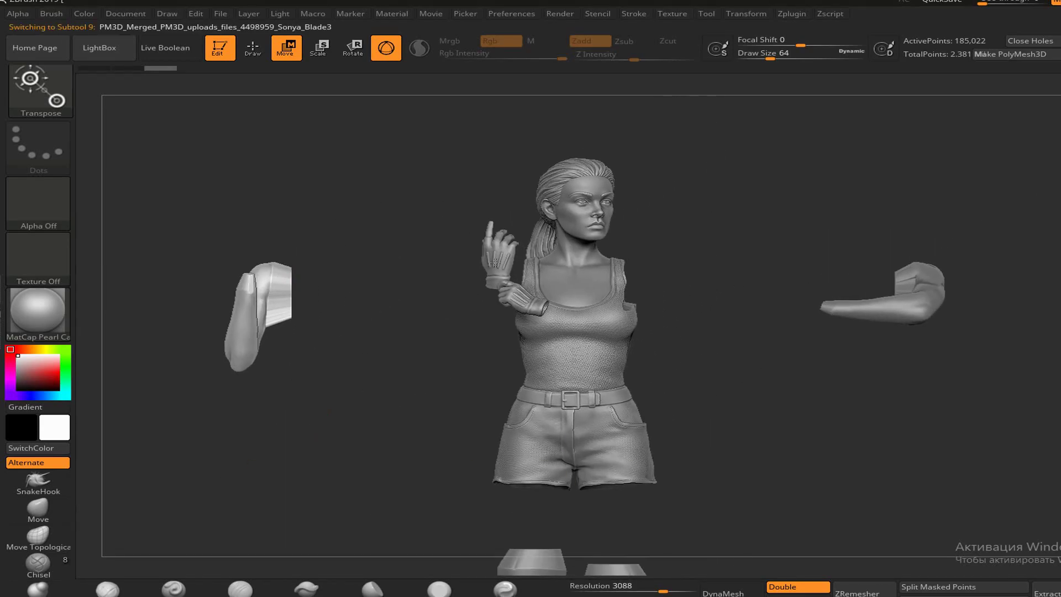
pyautogui.moveTo(574, 460); pyautogui.dragTo(420, 376)
pyautogui.moveTo(342, 267); pyautogui.dragTo(684, 162)
# Lift the torso and head straight up out of the shorts, leaving a clear gap above the belt
pyautogui.keyDown('alt'); pyautogui.click(579, 268); pyautogui.keyUp('alt')
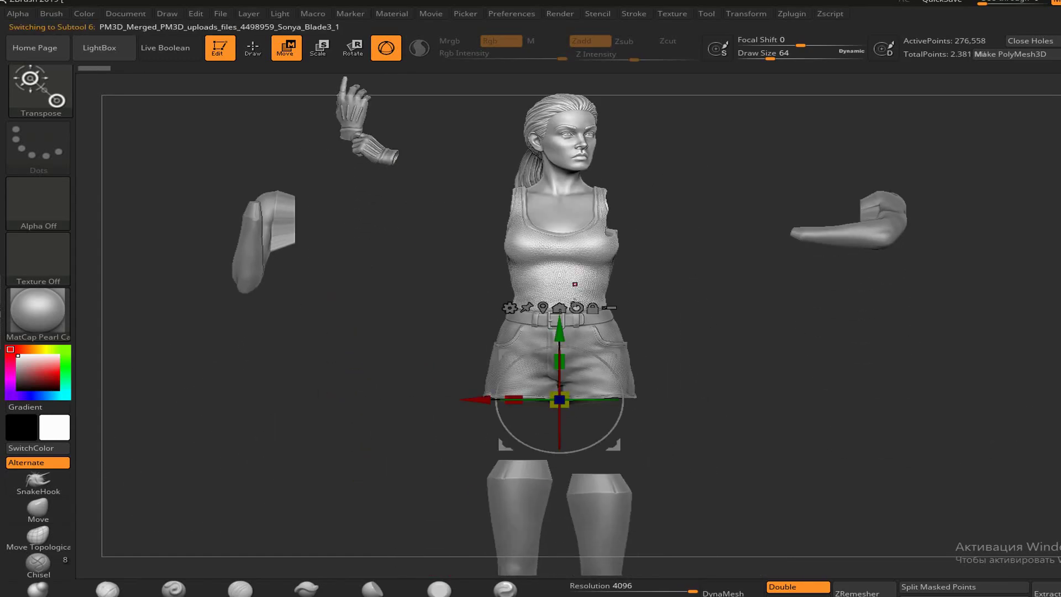
pyautogui.moveTo(556, 333); pyautogui.dragTo(556, 236)
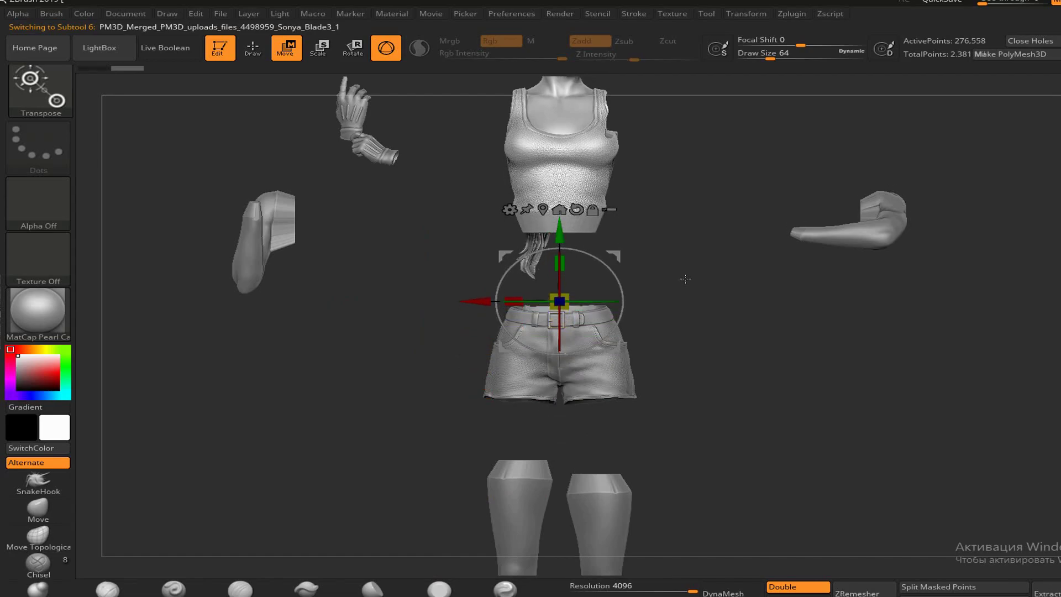
pyautogui.moveTo(560, 343); pyautogui.dragTo(559, 409)
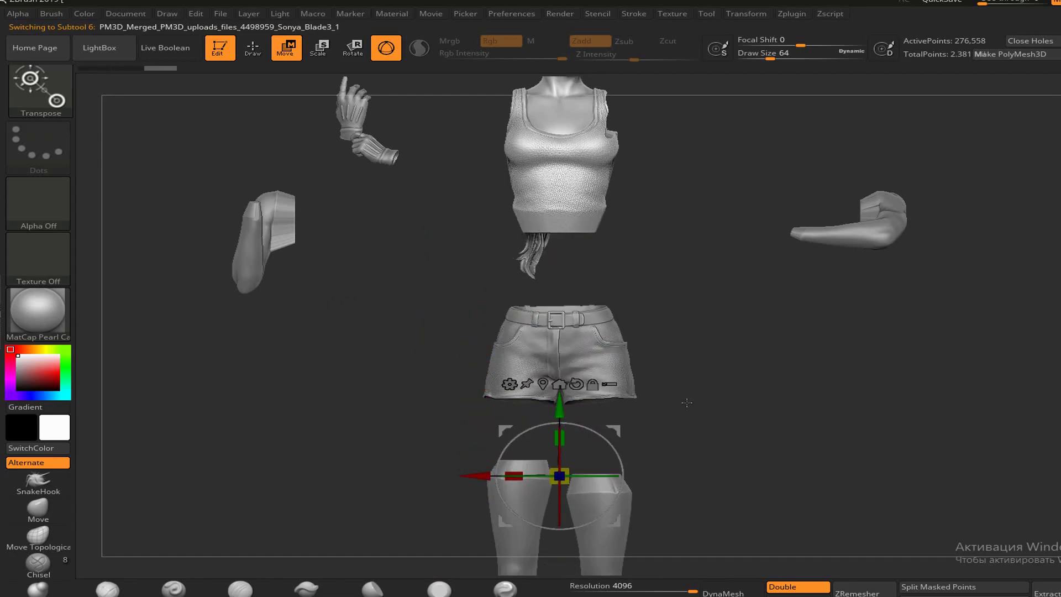
# From the back view, move the ponytail up to the height of the lifted head
pyautogui.moveTo(618, 430); pyautogui.dragTo(983, 381)
pyautogui.moveTo(755, 308); pyautogui.dragTo(676, 251)
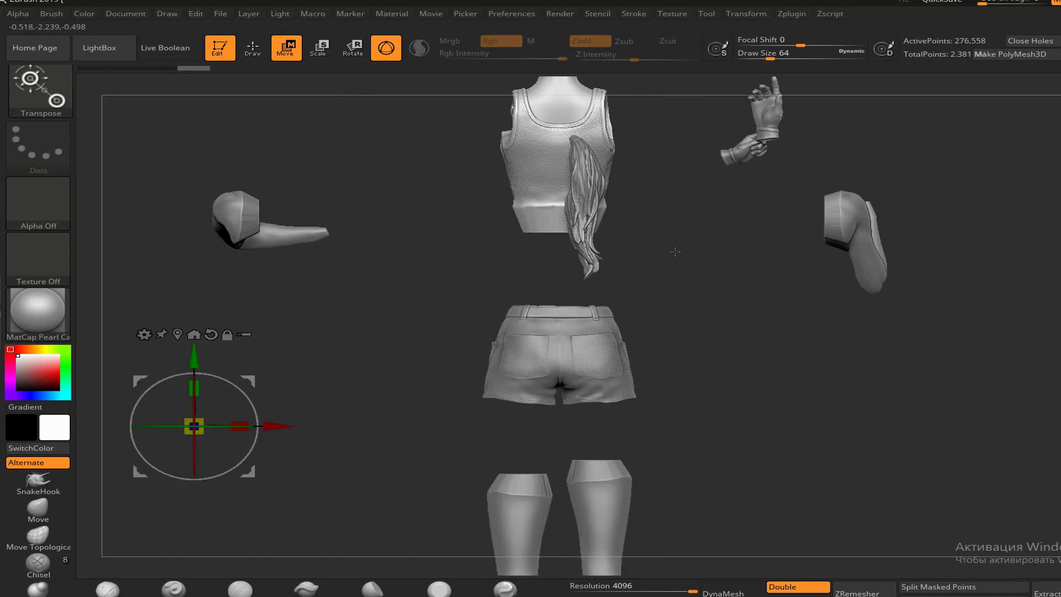
pyautogui.click(583, 196)
pyautogui.moveTo(584, 197); pyautogui.dragTo(789, 242)
pyautogui.moveTo(782, 317); pyautogui.dragTo(728, 280)
# Undo the upward move of the torso and head off the shorts
pyautogui.hotkey('ctrl', 'z')
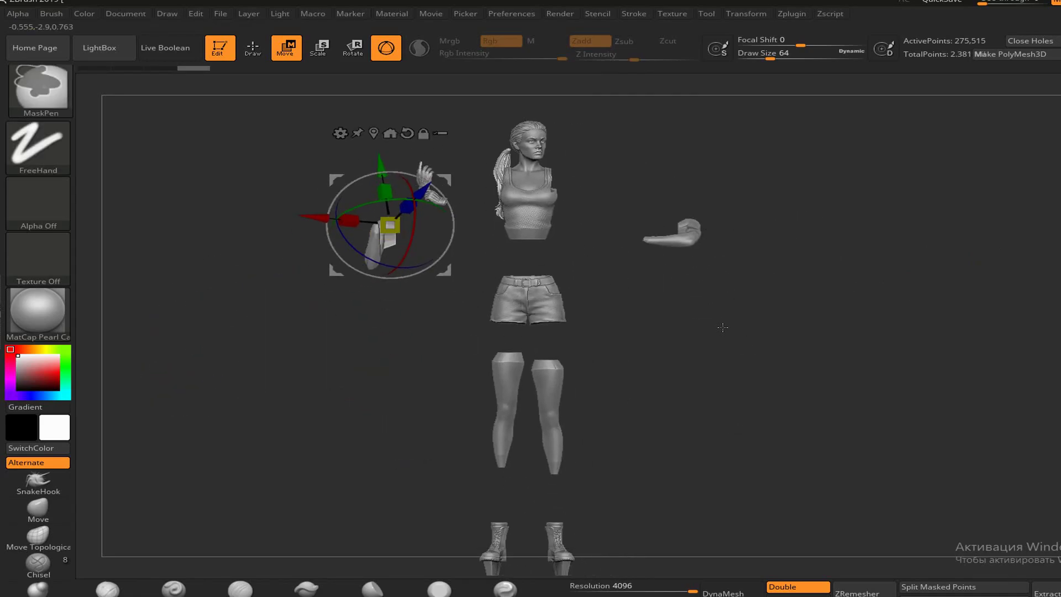
pyautogui.hotkey('ctrl', 'z')
pyautogui.hotkey('ctrl', 'z')
pyautogui.hotkey('ctrl', 'z')
pyautogui.hotkey('ctrl', 'z')
pyautogui.hotkey('ctrl', 'z')
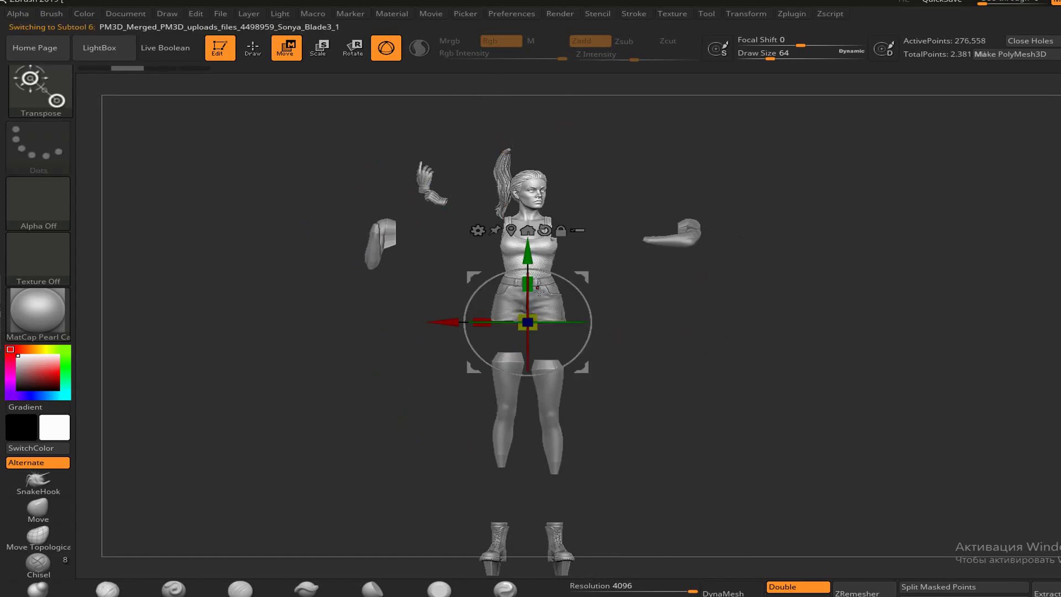
# Undo the moves of the gloved hands and the ponytail
pyautogui.hotkey('ctrl', 'shift', 'z')
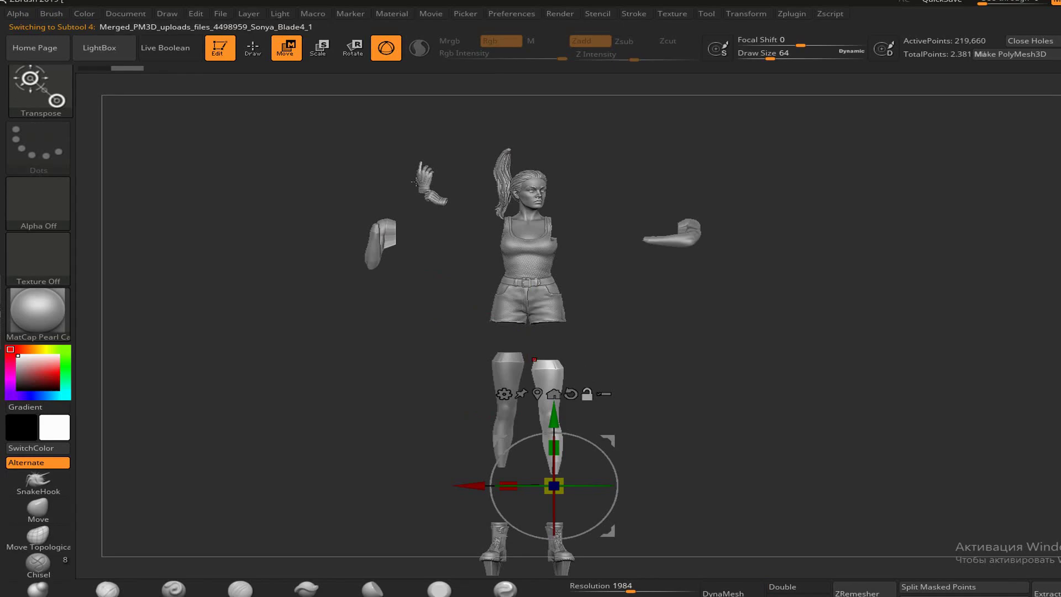
pyautogui.hotkey('ctrl', 'shift', 'z')
pyautogui.hotkey('ctrl', 'shift', 'z')
pyautogui.hotkey('ctrl', 'shift', 'z')
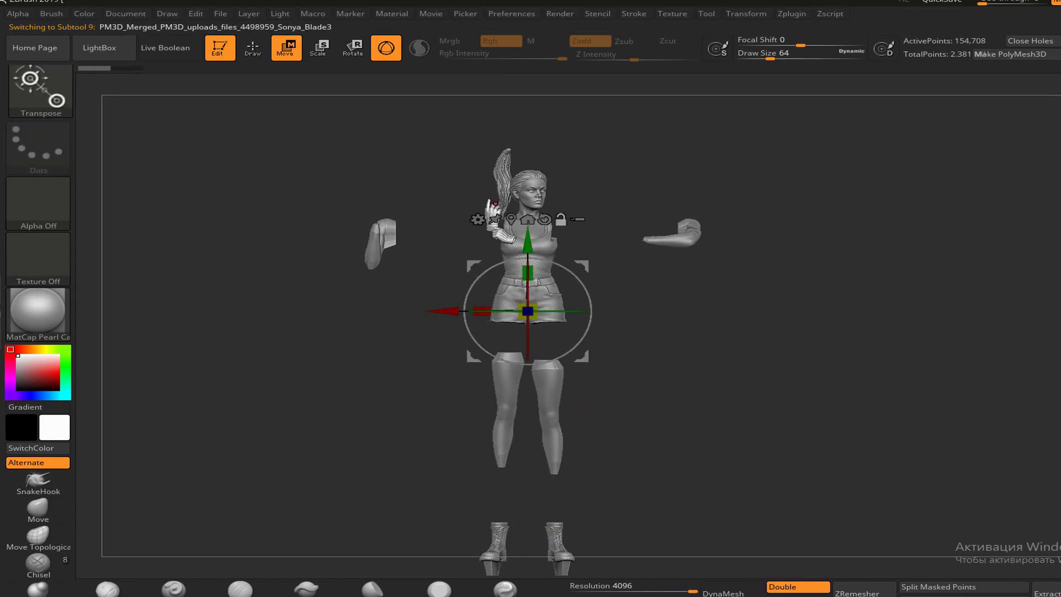
pyautogui.hotkey('ctrl', 'shift', 'z')
pyautogui.hotkey('ctrl', 'shift', 'z')
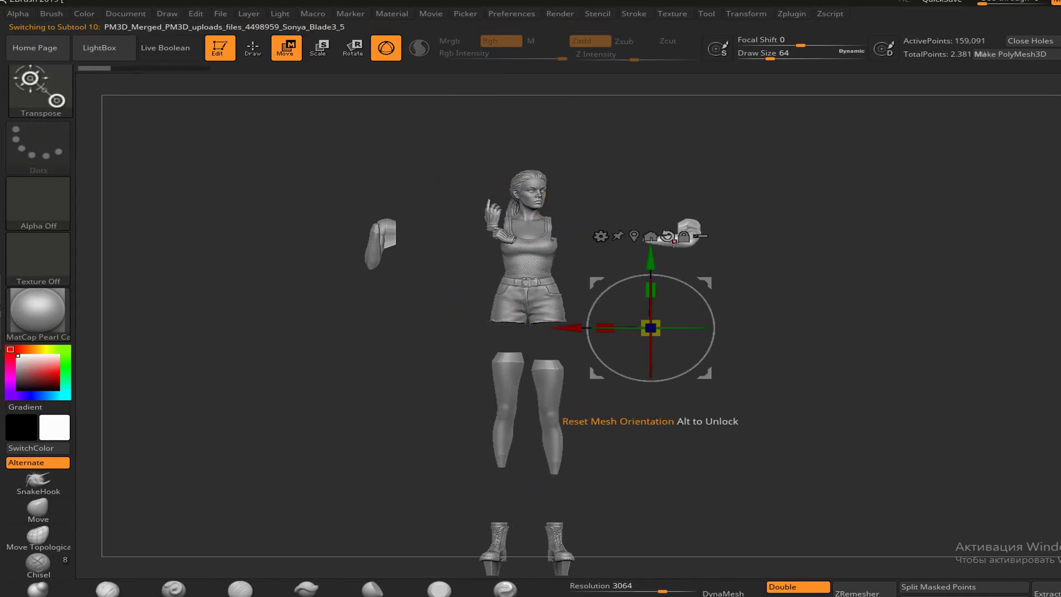
# Undo the sideways moves of both arms, restoring them to the shoulders
pyautogui.hotkey('ctrl', 'z')
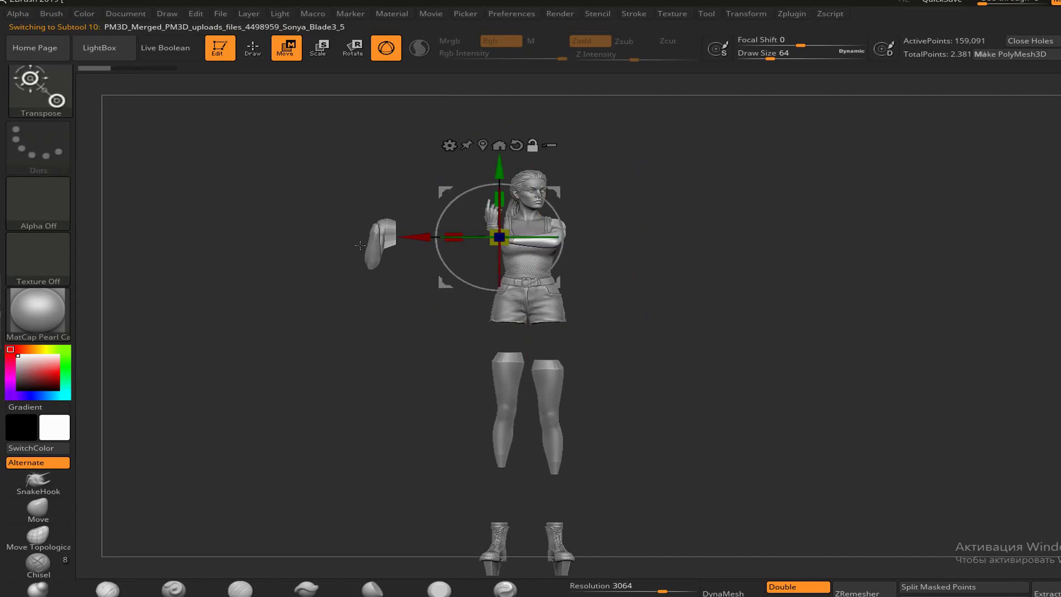
pyautogui.hotkey('ctrl', 'shift', 'z')
pyautogui.hotkey('ctrl', 'shift', 'z')
pyautogui.hotkey('ctrl', 'shift', 'z')
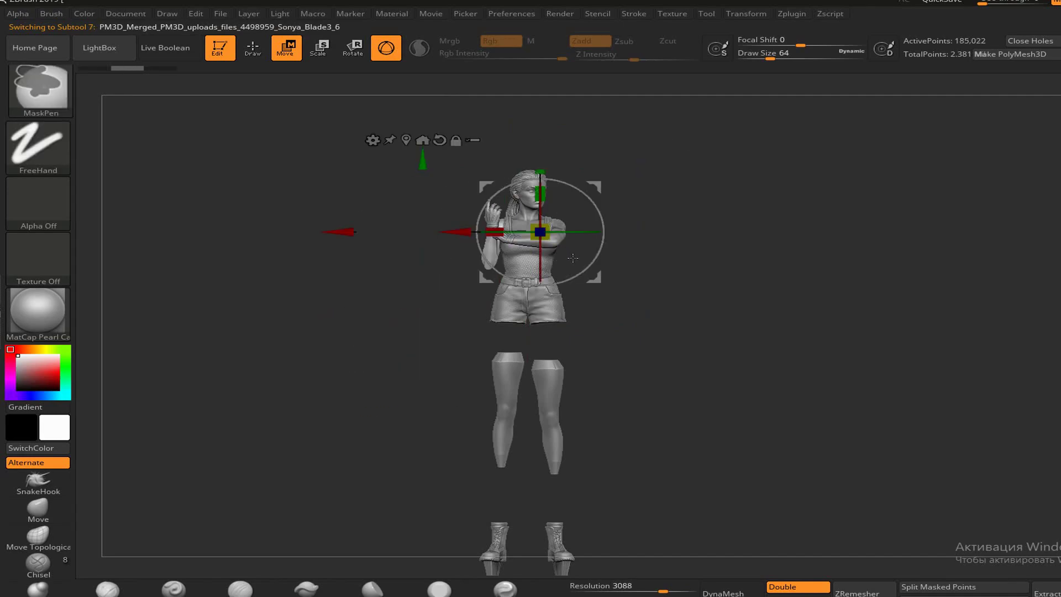
# Undo the downward moves of both legs, restoring them inside the shorts
pyautogui.hotkey('ctrl', 'shift', 'z')
pyautogui.hotkey('ctrl', 'shift', 'z')
pyautogui.hotkey('ctrl', 'shift', 'z')
pyautogui.hotkey('ctrl', 'shift', 'z')
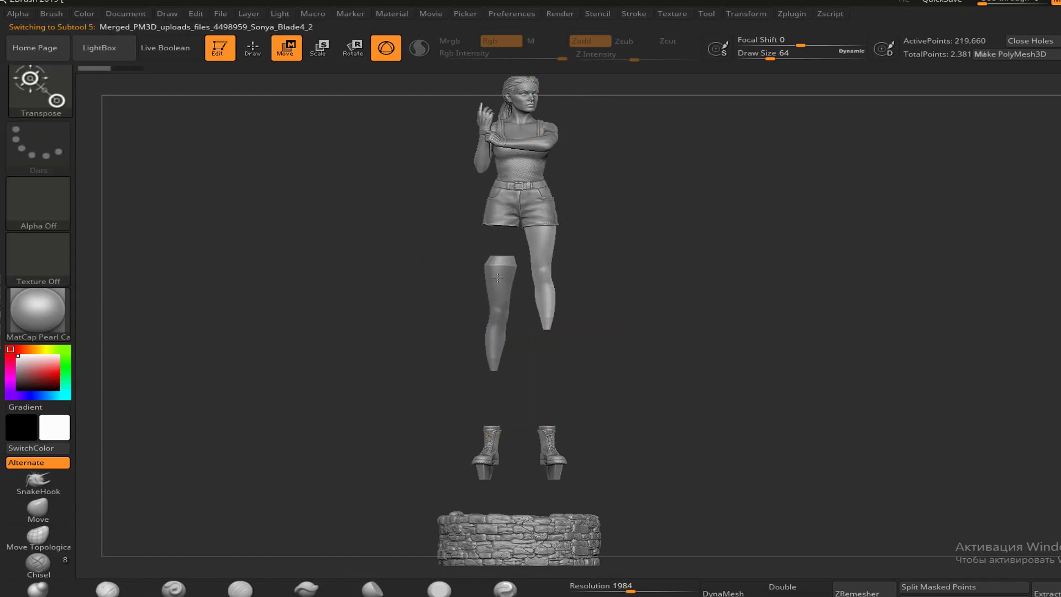
pyautogui.hotkey('ctrl', 'shift', 'z')
pyautogui.hotkey('ctrl', 'shift', 'z')
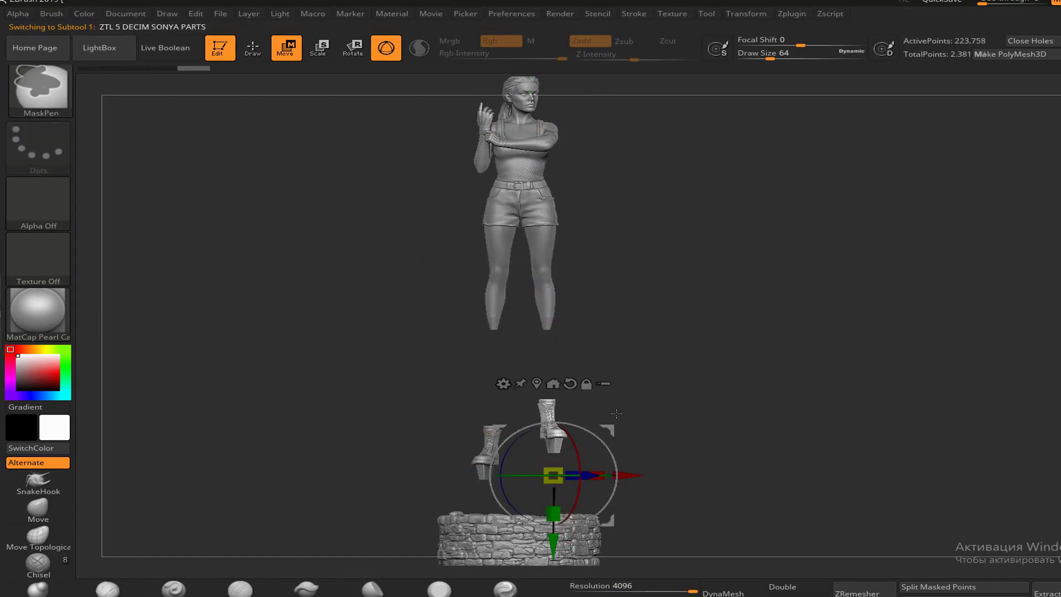
# Undo the downward moves of both boots, restoring them to the lower legs
pyautogui.hotkey('ctrl', 'z')
pyautogui.hotkey('ctrl', 'z')
pyautogui.hotkey('ctrl', 'z')
pyautogui.hotkey('ctrl', 'z')
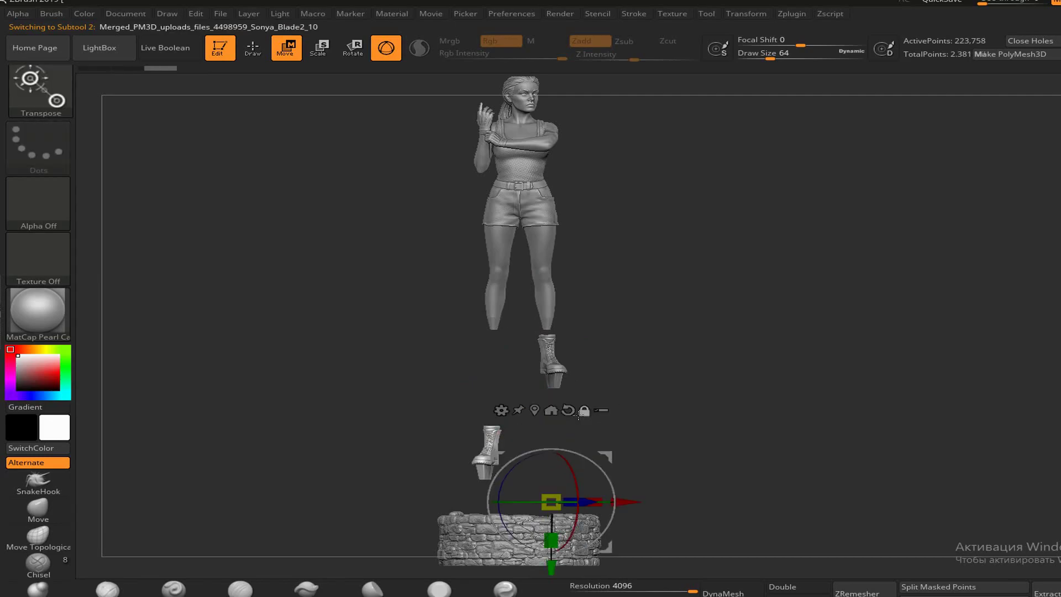
pyautogui.hotkey('ctrl', 'z')
pyautogui.hotkey('ctrl', 'z')
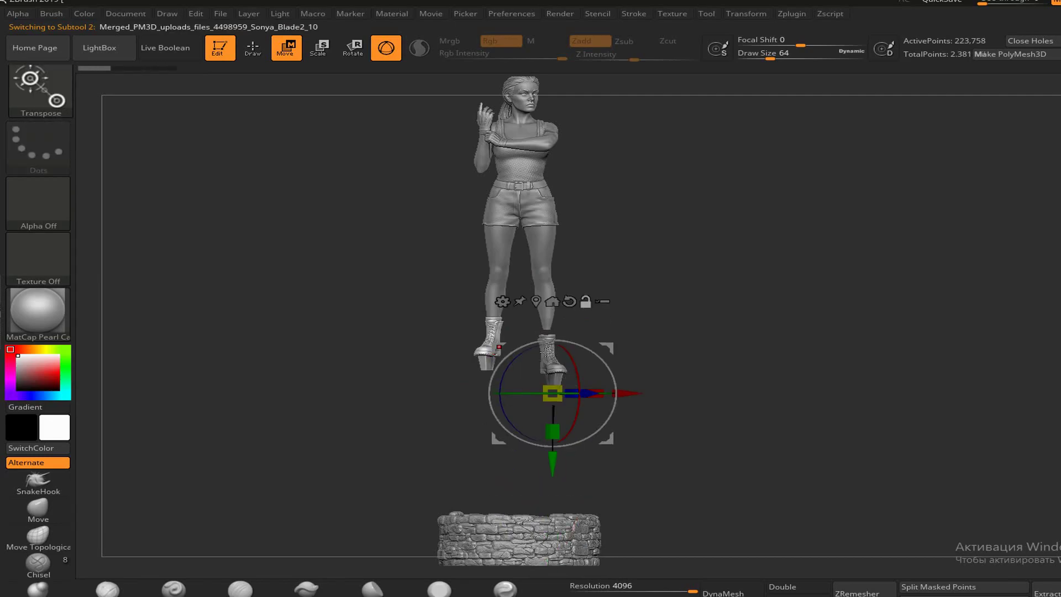
pyautogui.hotkey('ctrl', 'z')
pyautogui.hotkey('ctrl', 'z')
pyautogui.hotkey('ctrl', 'z')
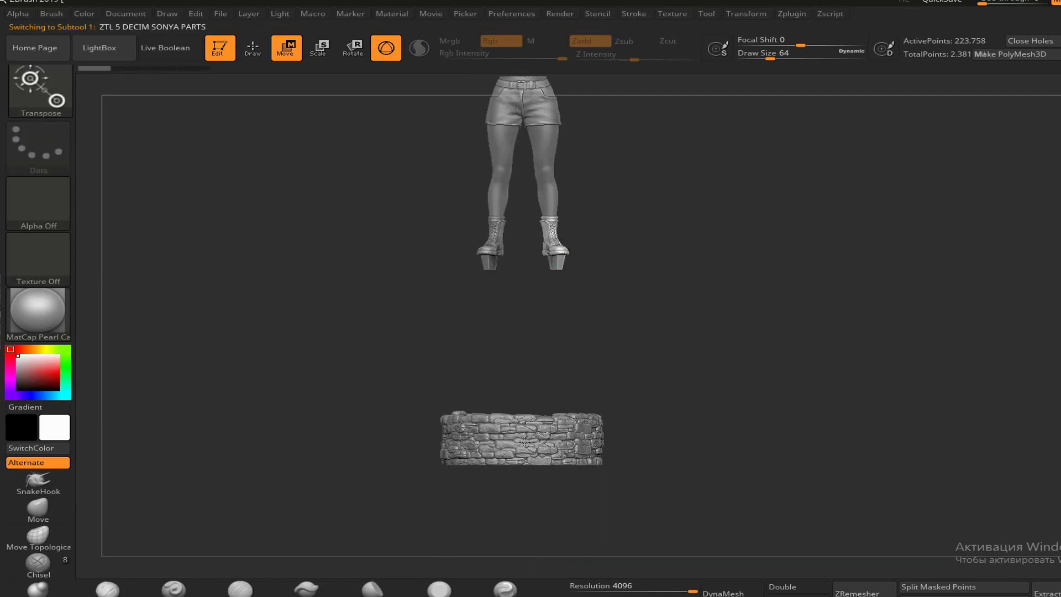
# Undo the lowering of the stone pedestal, restoring it directly beneath the boots
pyautogui.hotkey('ctrl', 'z')
pyautogui.hotkey('ctrl', 'z')
pyautogui.hotkey('ctrl', 'z')
pyautogui.hotkey('ctrl', 'z')
pyautogui.hotkey('ctrl', 'z')
pyautogui.hotkey('ctrl', 'z')
pyautogui.hotkey('ctrl', 'z')
pyautogui.hotkey('ctrl', 'z')
pyautogui.hotkey('ctrl', 'z')
pyautogui.hotkey('ctrl', 'z')
pyautogui.hotkey('ctrl', 'z')
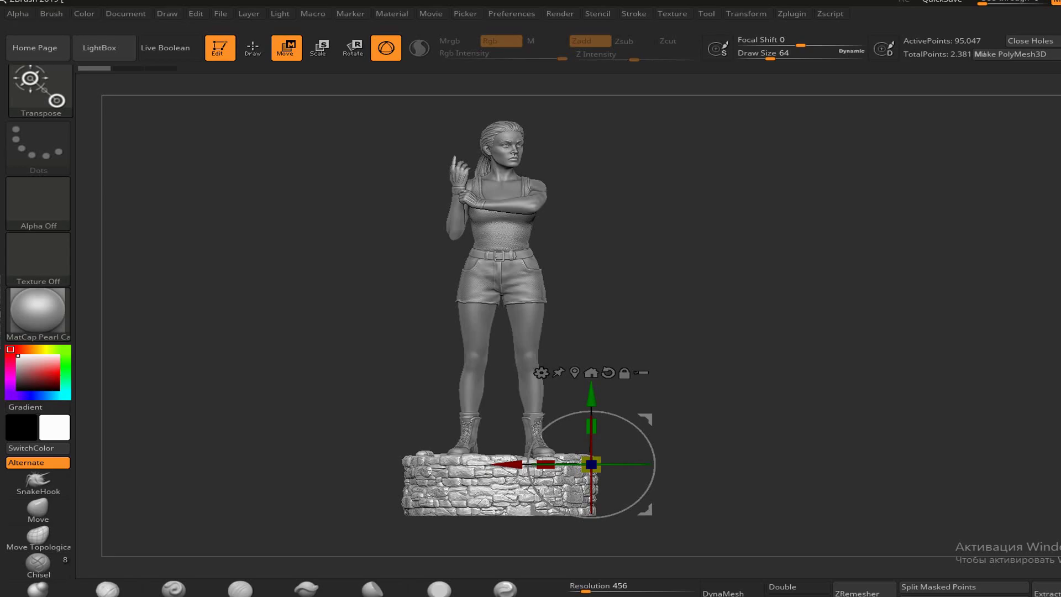
# Fit the whole merged figure and its pedestal in the view and record a turntable of it
pyautogui.hotkey('ctrl', 'shift', 'z')
pyautogui.moveTo(751, 282)
pyautogui.mouseDown(button='right')
pyautogui.moveTo(746, 297)
pyautogui.moveTo(761, 274)
pyautogui.moveTo(822, 461)
pyautogui.moveTo(827, 243)
pyautogui.moveTo(782, 244)
pyautogui.moveTo(796, 354)
pyautogui.moveTo(1059, 362)
pyautogui.moveTo(972, 326)
pyautogui.moveTo(862, 345)
pyautogui.moveTo(879, 387)
pyautogui.moveTo(867, 284)
pyautogui.moveTo(860, 411)
pyautogui.moveTo(863, 299)
pyautogui.moveTo(879, 374)
pyautogui.moveTo(834, 254)
pyautogui.moveTo(888, 265)
pyautogui.moveTo(940, 308)
pyautogui.moveTo(896, 235)
pyautogui.moveTo(834, 282)
pyautogui.moveTo(845, 374)
pyautogui.moveTo(873, 276)
pyautogui.moveTo(823, 364)
pyautogui.mouseUp(button='right')
pyautogui.press('f')
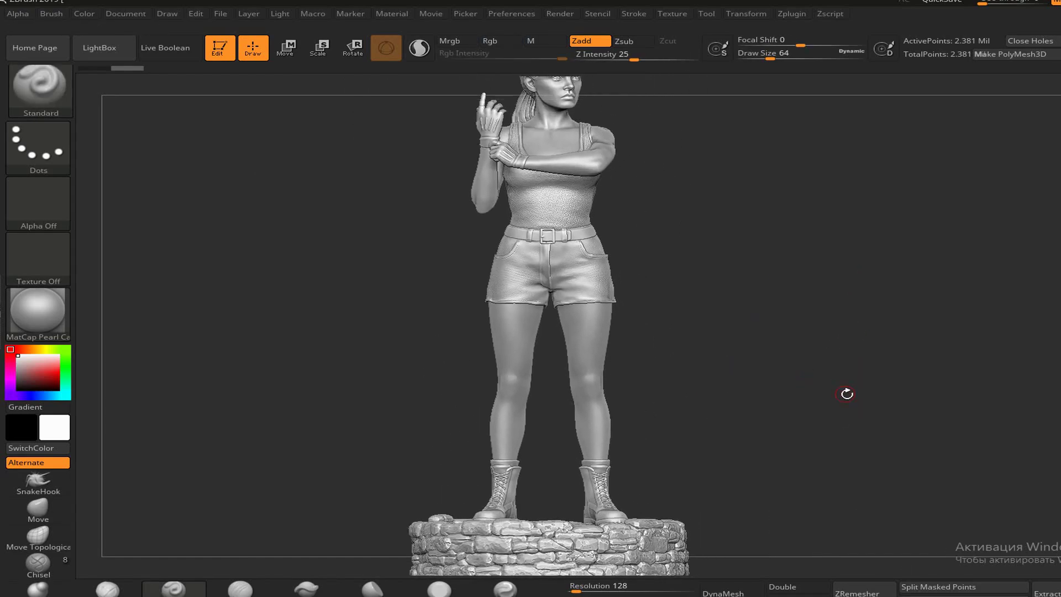
pyautogui.scroll(-3, 845, 393)
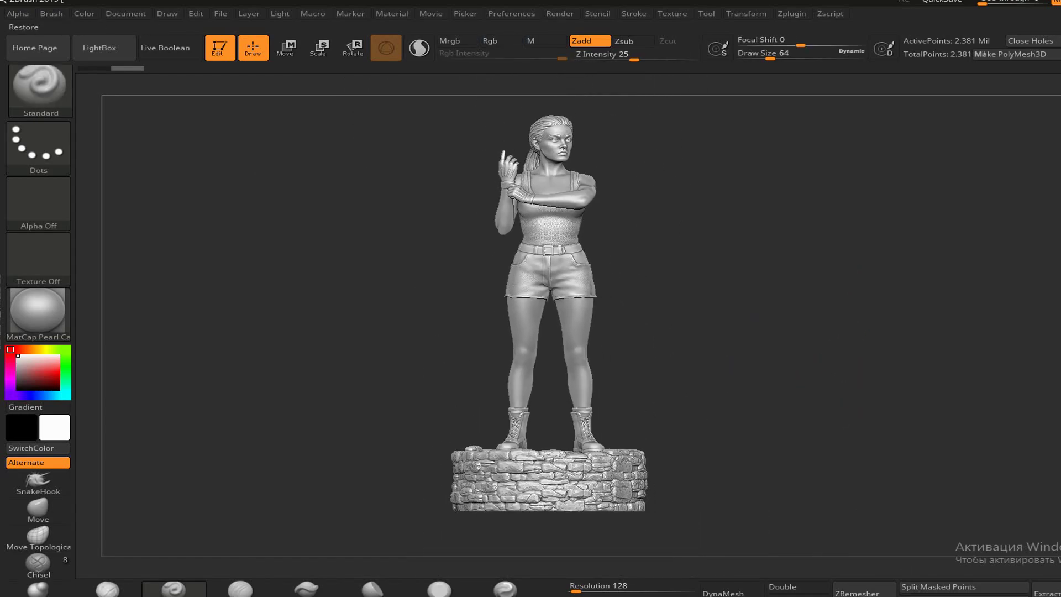
pyautogui.click(1051, 1)
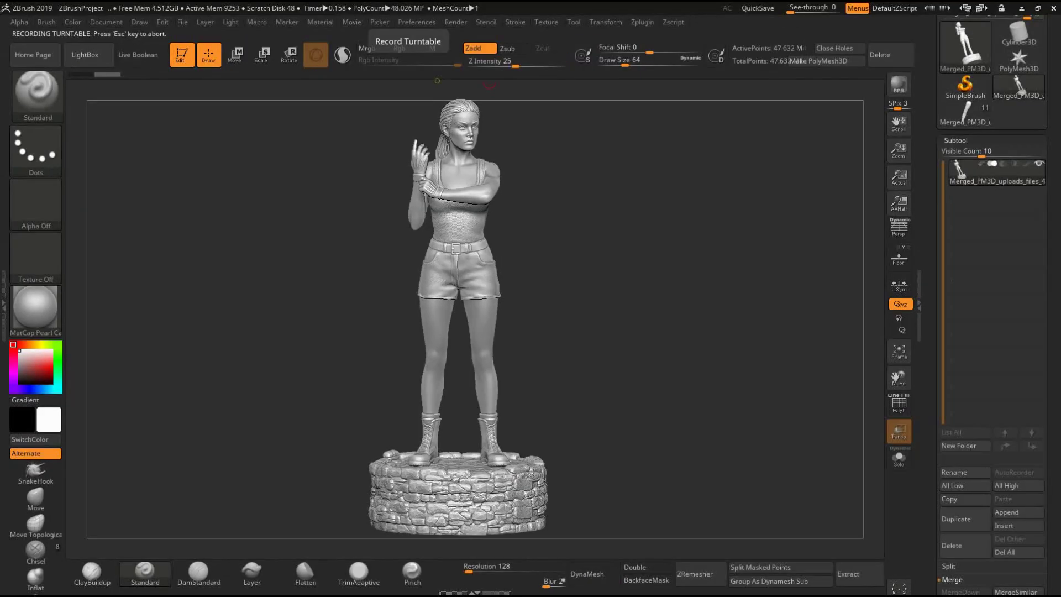